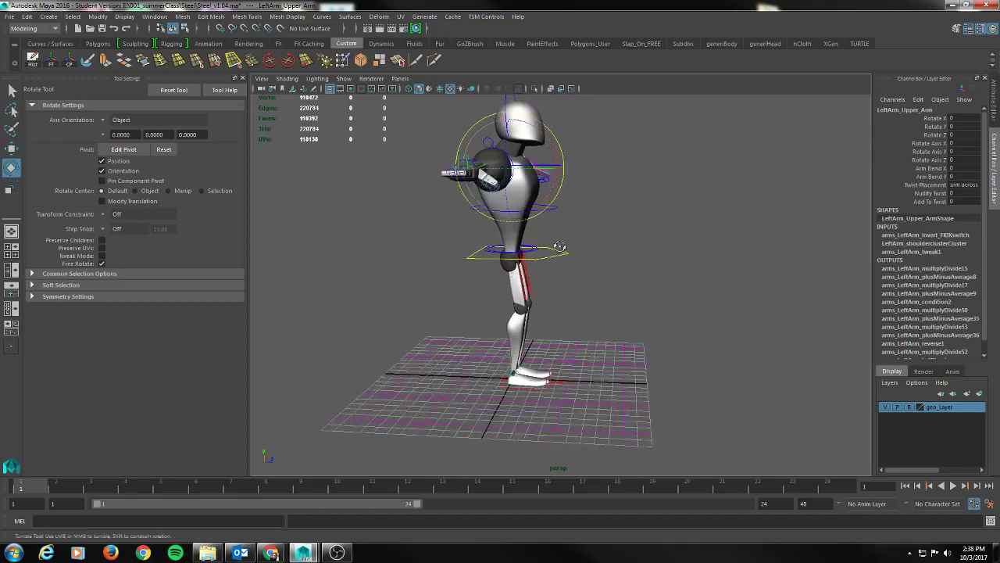
Switch to the WalkRef page in Chrome and examine the walk chart's contact, down, passing and up poses with their frame numbers.
middle_click_drag(614, 243, 615, 262, "alt")
mouse_move(615, 262)
left_mouse_down("alt")
mouse_move(578, 262)
mouse_move(603, 263)
left_mouse_up("alt")
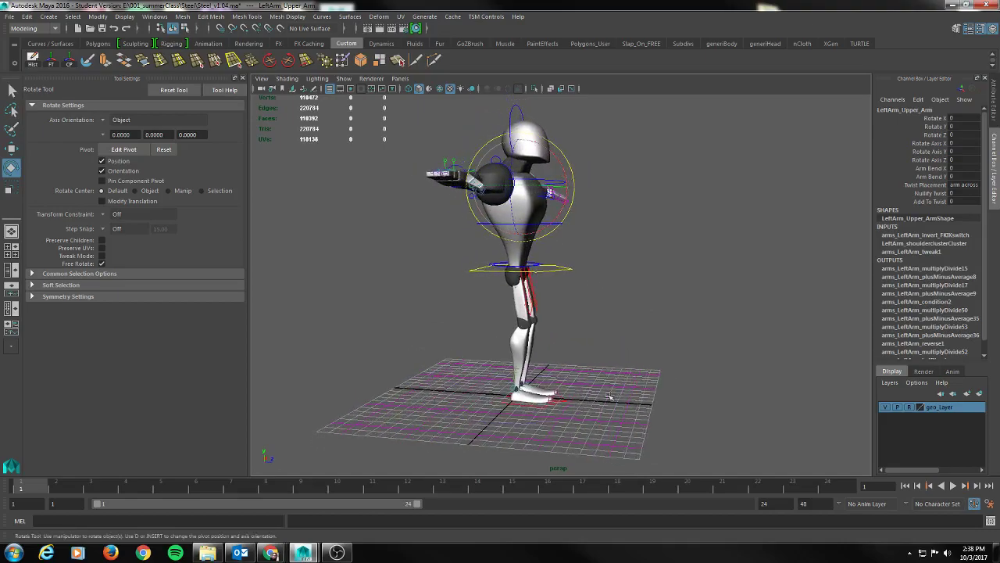
left_click_drag(520, 409, 512, 395, "alt")
left_click_drag(579, 372, 571, 351, "alt")
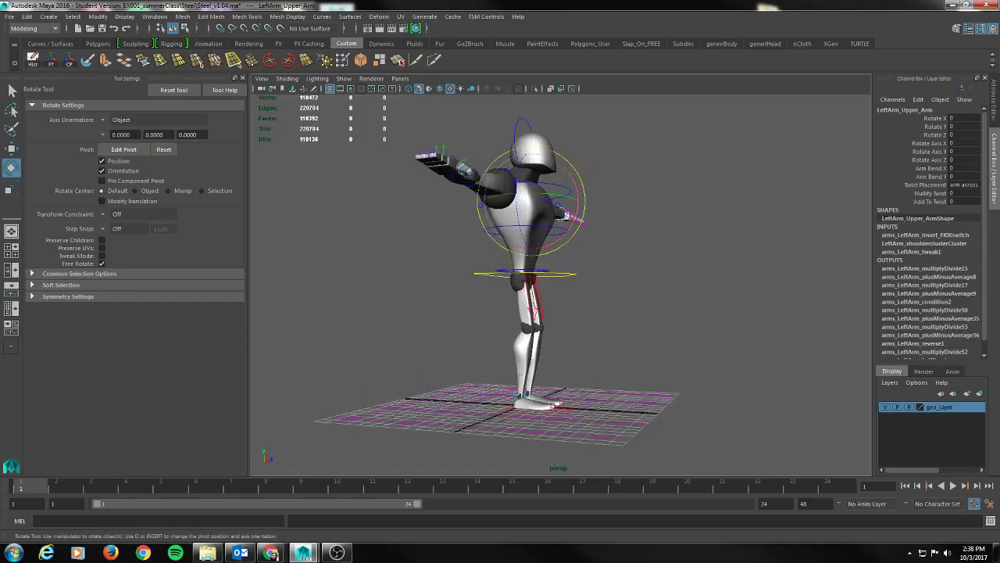
mouse_move(272, 553)
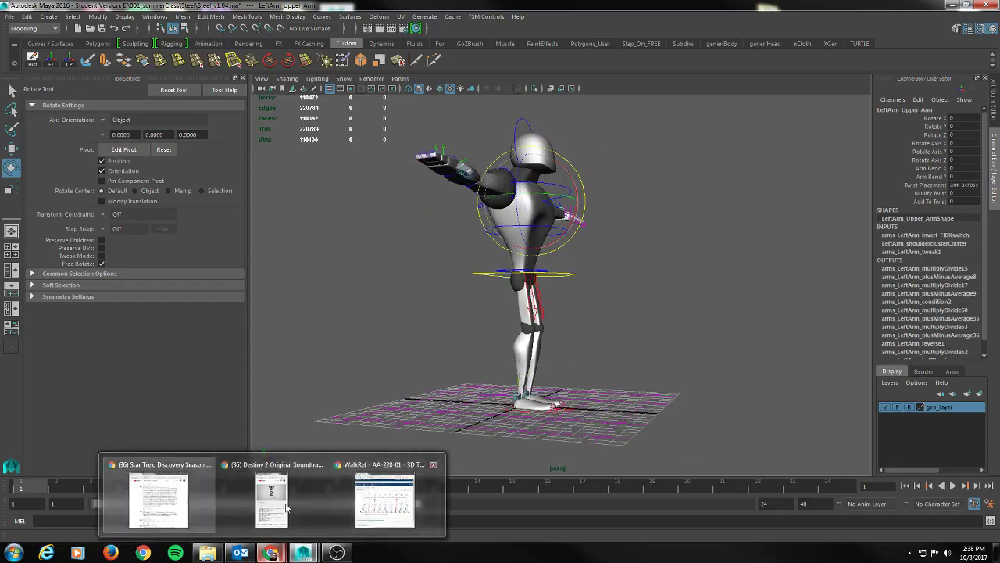
left_click(391, 495)
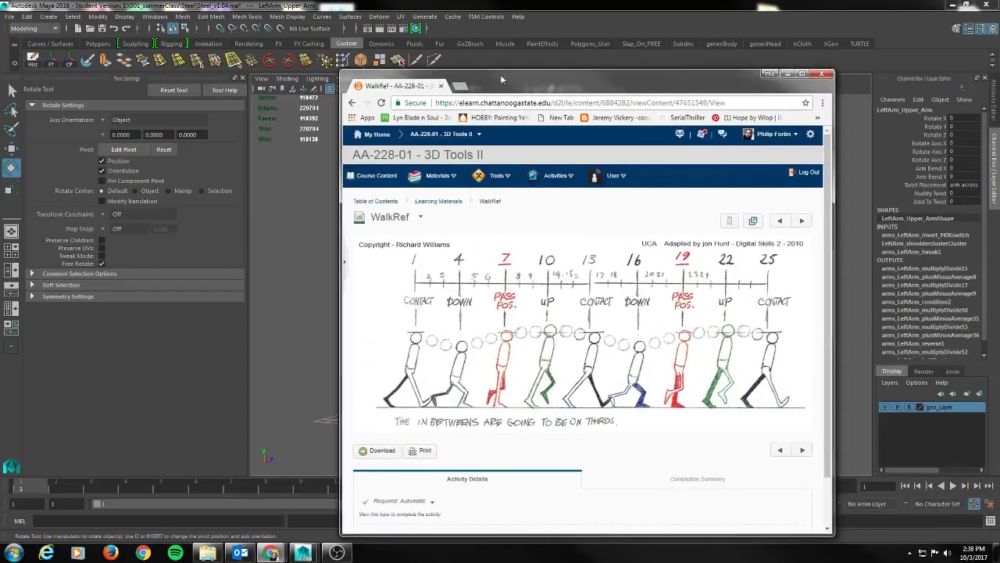
left_click_drag(500, 74, 472, 61)
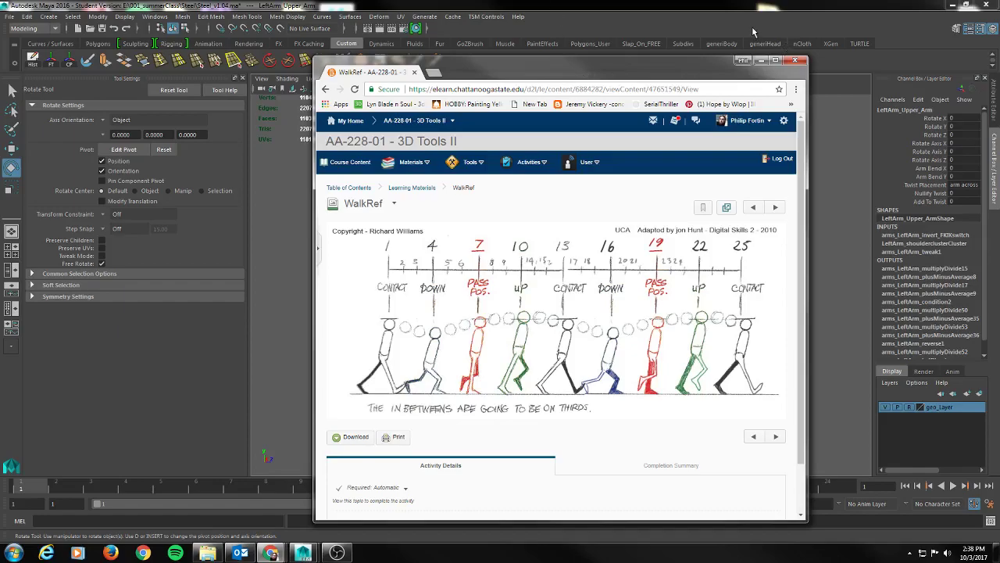
left_click(762, 62)
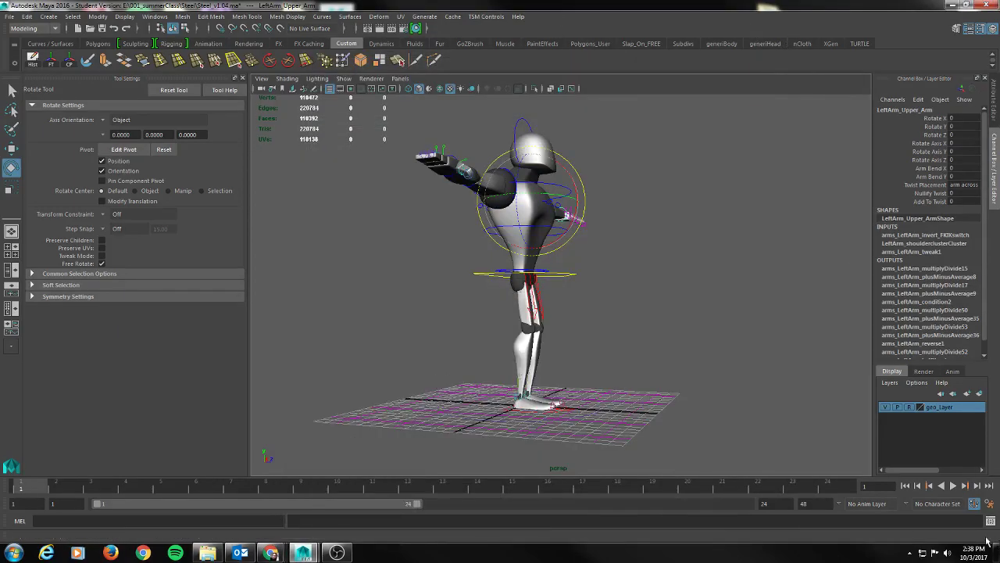
Set the playback range's end frame to 25.
left_click_drag(782, 504, 613, 501)
type("25")
key("Return")
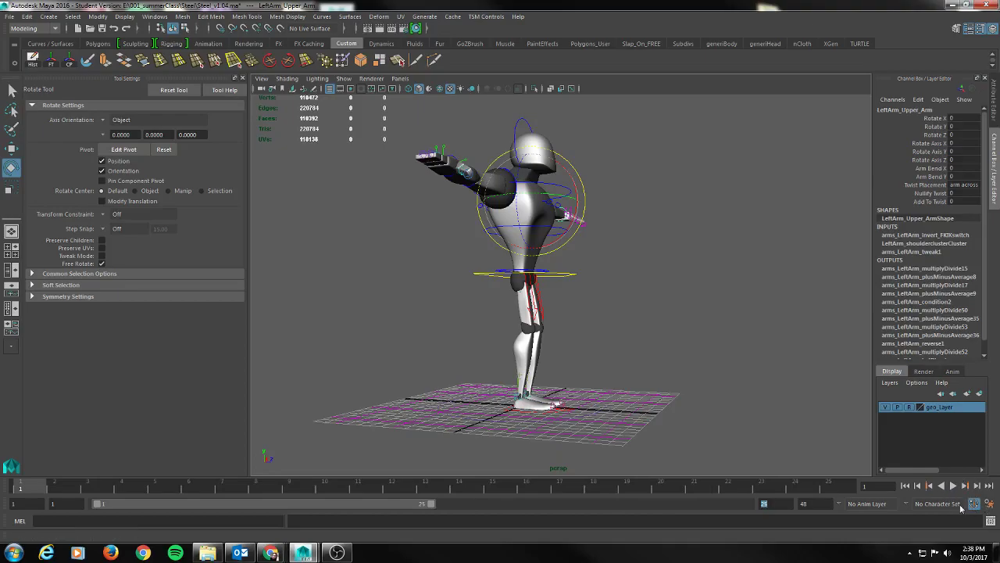
Bring the WalkRef page back up in Chrome and move its window clear of the Maya workspace.
left_click_drag(632, 274, 642, 286, "alt")
left_click_drag(512, 414, 521, 413, "alt")
key("alt+Tab")
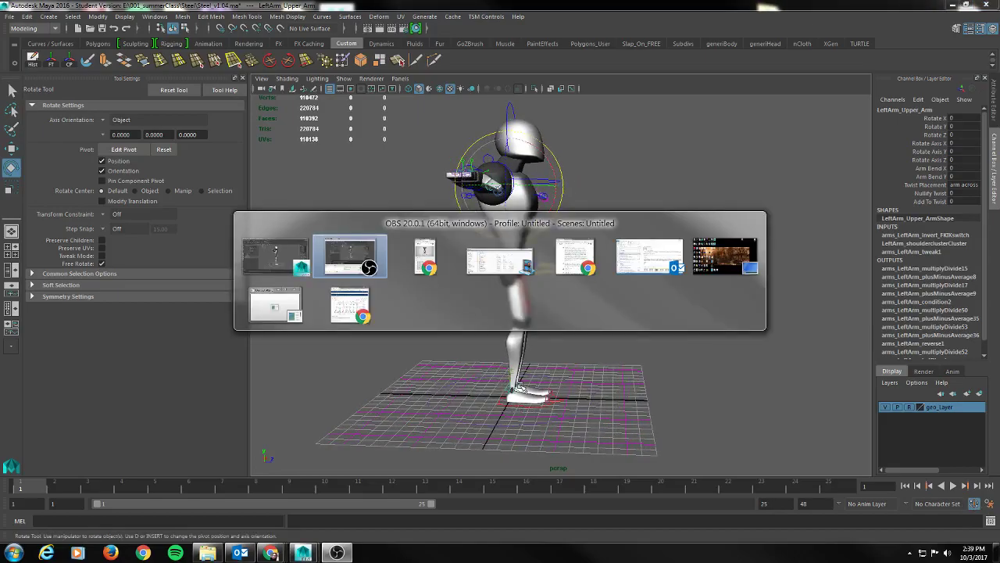
key("alt+Tab")
key("alt+Tab")
key("alt+Tab")
key("alt+Tab")
key("alt+Tab")
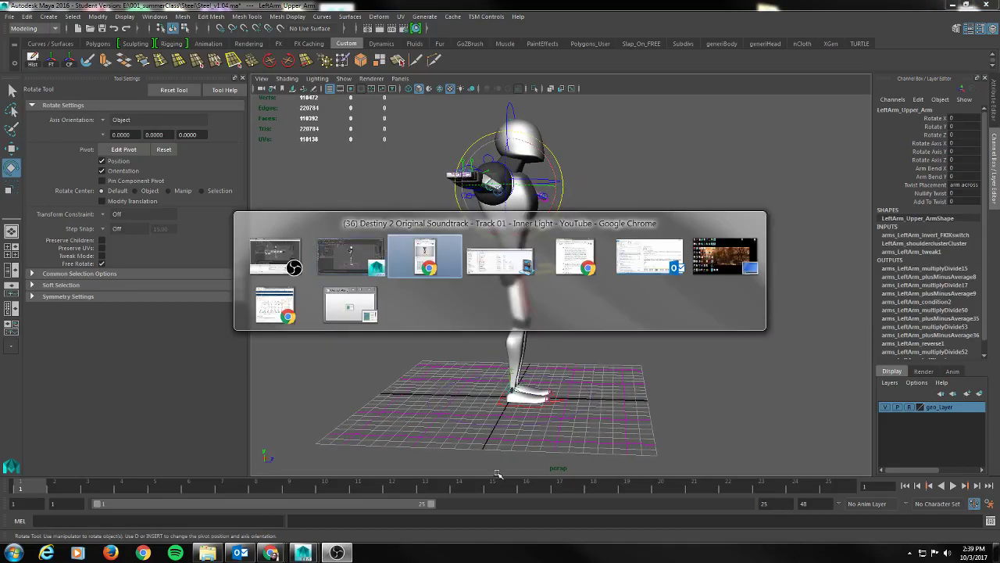
key("alt+Tab")
key("alt+Tab")
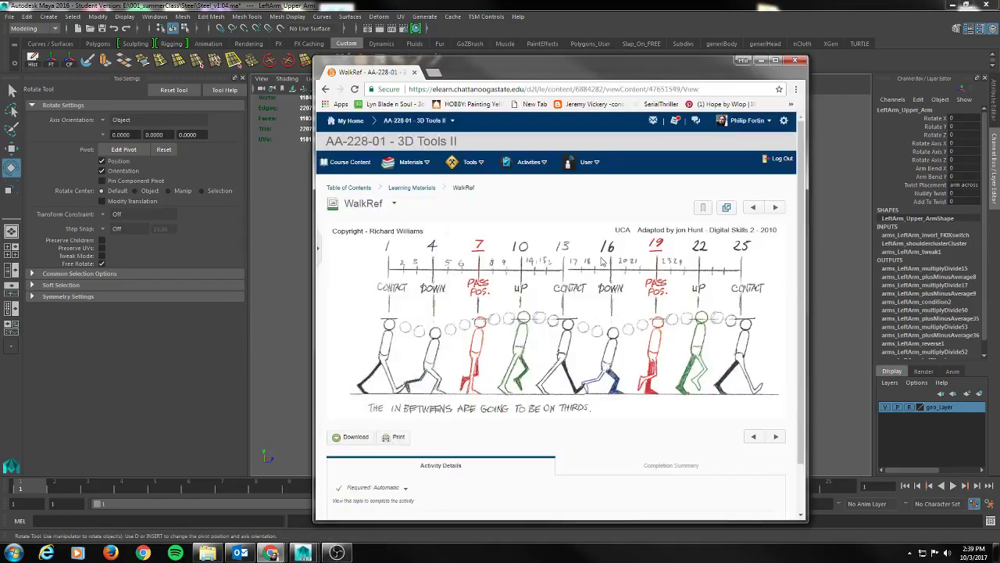
left_click_drag(564, 67, 999, 63)
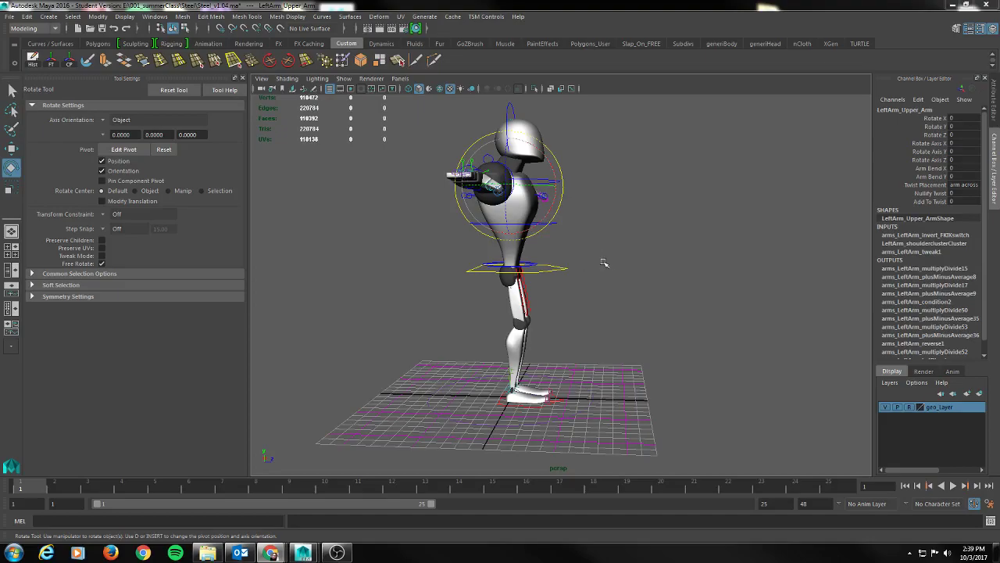
Move the right leg's IK foot control forward along Z and key it on frame 1.
left_click(527, 407)
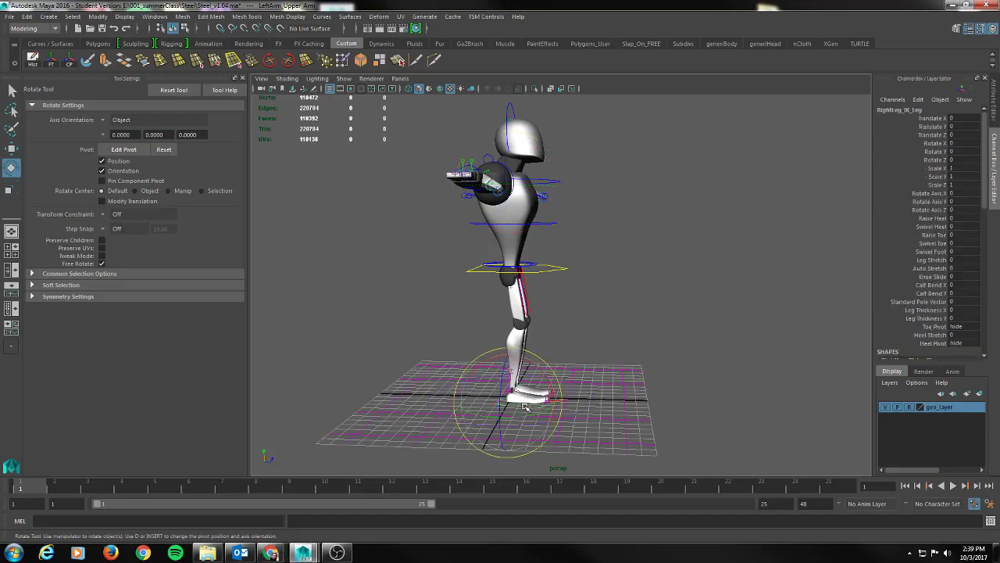
mouse_move(605, 411)
left_mouse_down("alt")
mouse_move(601, 418)
mouse_move(605, 401)
left_mouse_up("alt")
key("w")
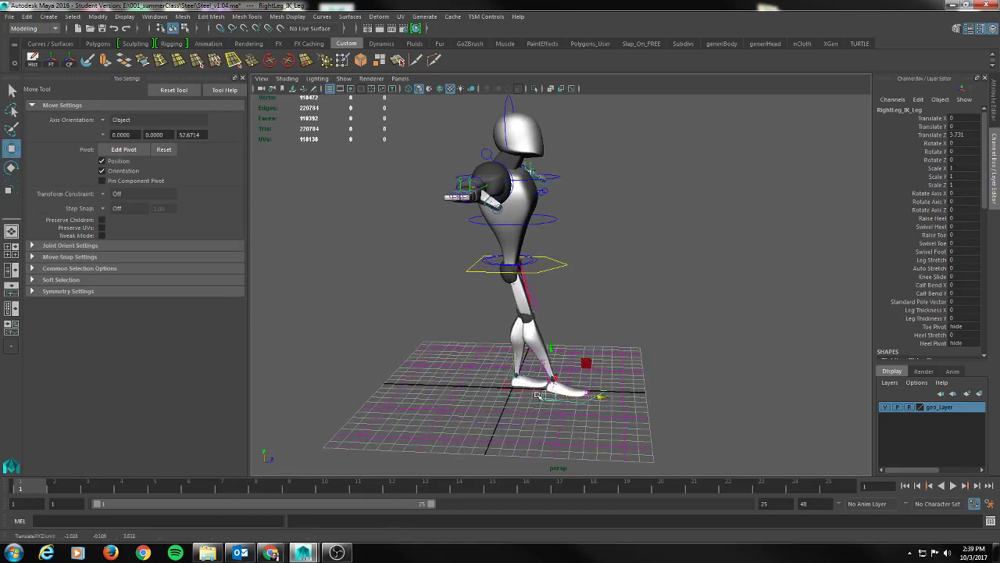
key("s")
Move the left leg's IK foot control back to a Translate Z of about -6.24 and key it.
left_click(506, 387)
left_click_drag(544, 386, 477, 385)
key("s")
Lower the Upper_Body control to a Translate Y of about -1.59 and key it.
left_click(559, 271)
mouse_move(511, 214)
left_mouse_down()
mouse_move(506, 241)
mouse_move(507, 232)
left_mouse_up()
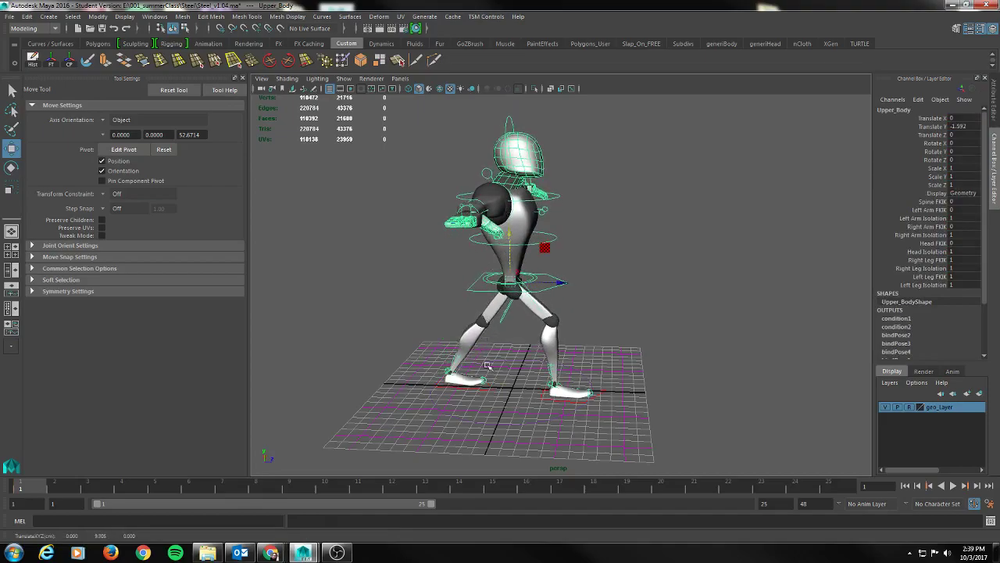
key("s")
Lift the left foot's heel by setting its Raise Heel attribute to about 29.2.
mouse_move(623, 315)
left_mouse_down("alt")
mouse_move(662, 304)
mouse_move(607, 290)
mouse_move(645, 304)
mouse_move(623, 313)
left_mouse_up("alt")
right_click_drag(478, 357, 507, 357, "alt")
left_click_drag(507, 357, 544, 365, "alt")
left_click_drag(495, 393, 485, 385, "alt")
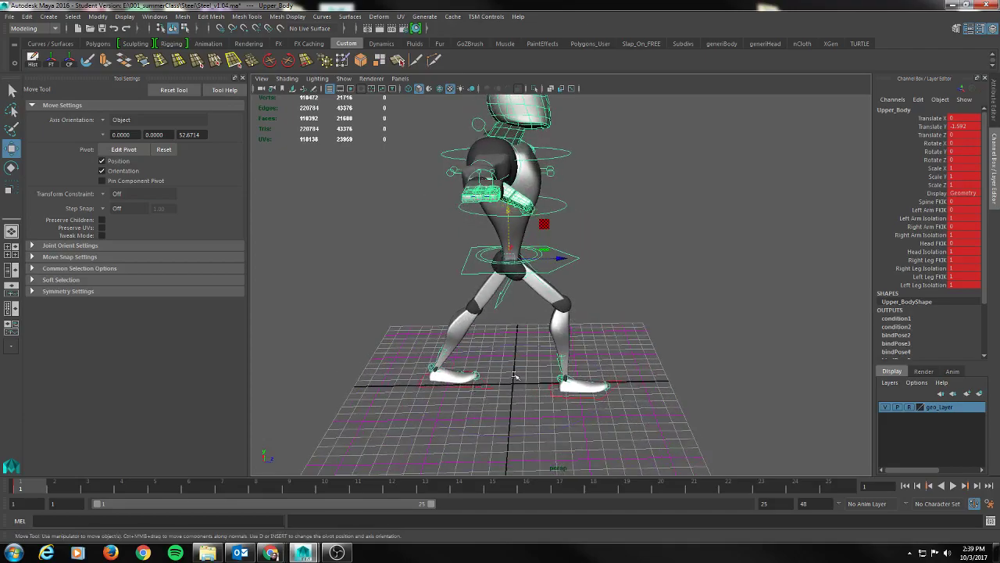
left_click(484, 386)
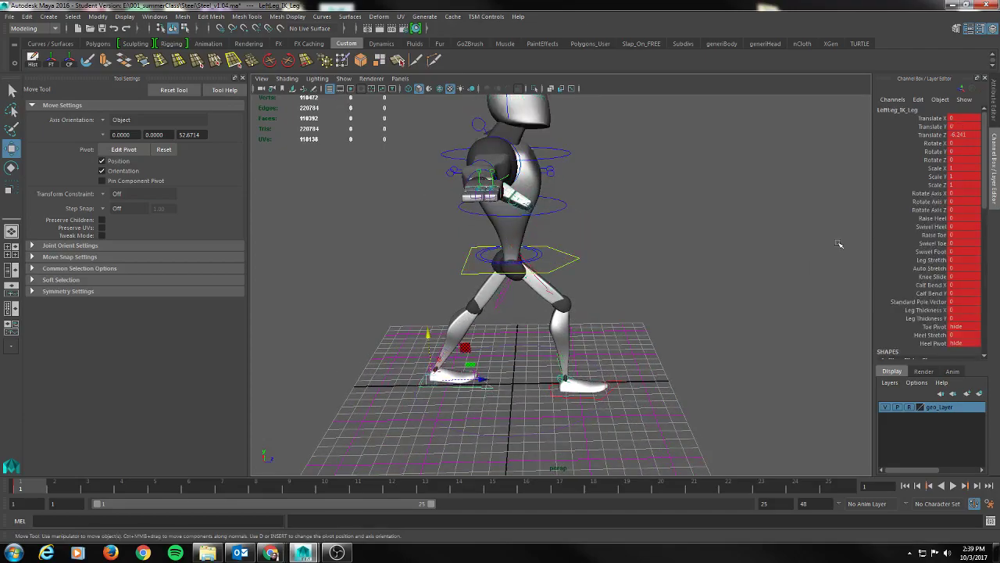
left_click(919, 219)
middle_click_drag(734, 220, 955, 219)
left_click_drag(668, 302, 667, 291, "alt")
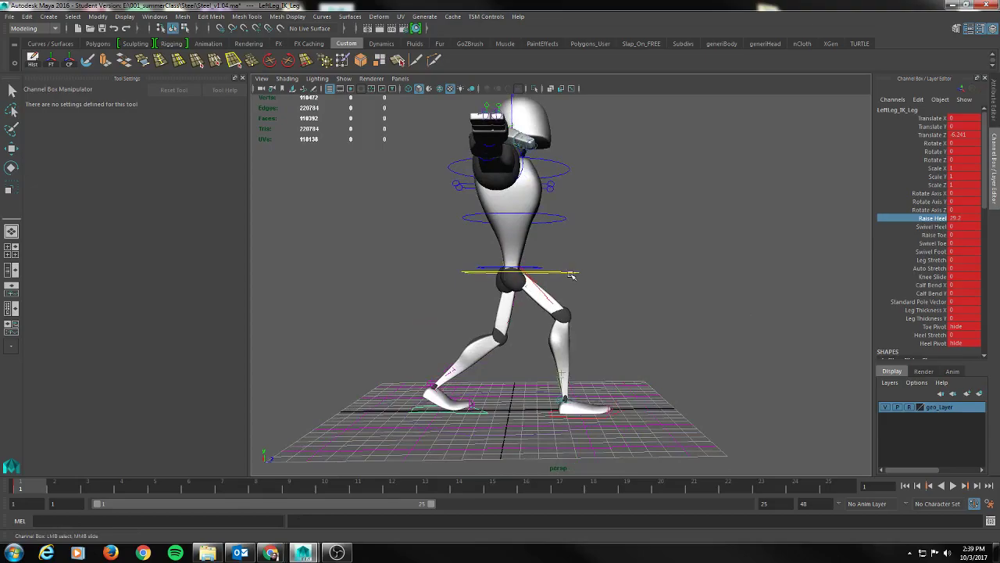
Key the spine's base and torso FK controls on frame 1 and select the middle spine FK control.
left_click_drag(634, 286, 566, 282, "alt")
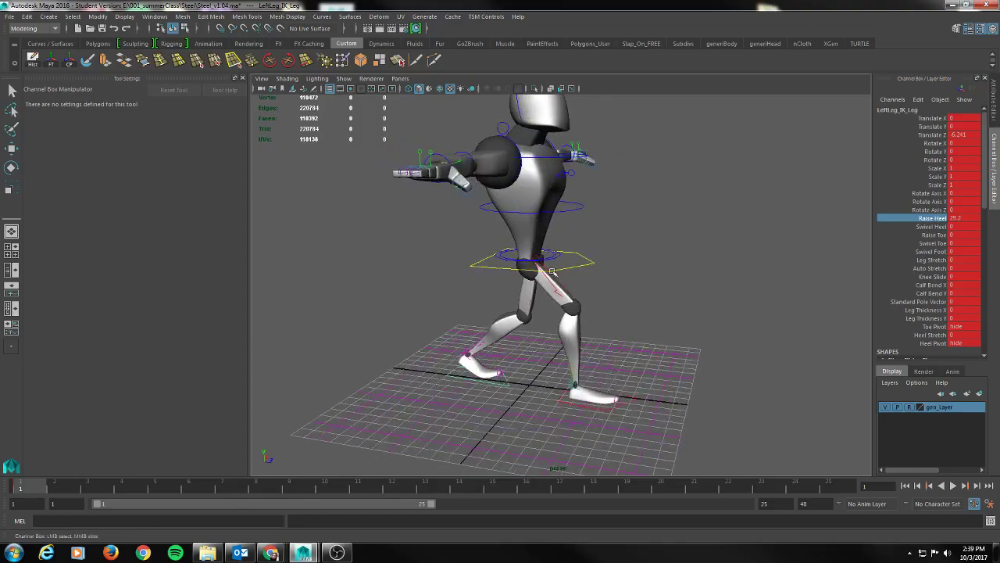
left_click(550, 262)
left_click_drag(654, 268, 634, 287, "alt")
key("s")
key("e")
left_click_drag(545, 256, 636, 194)
left_click(594, 158)
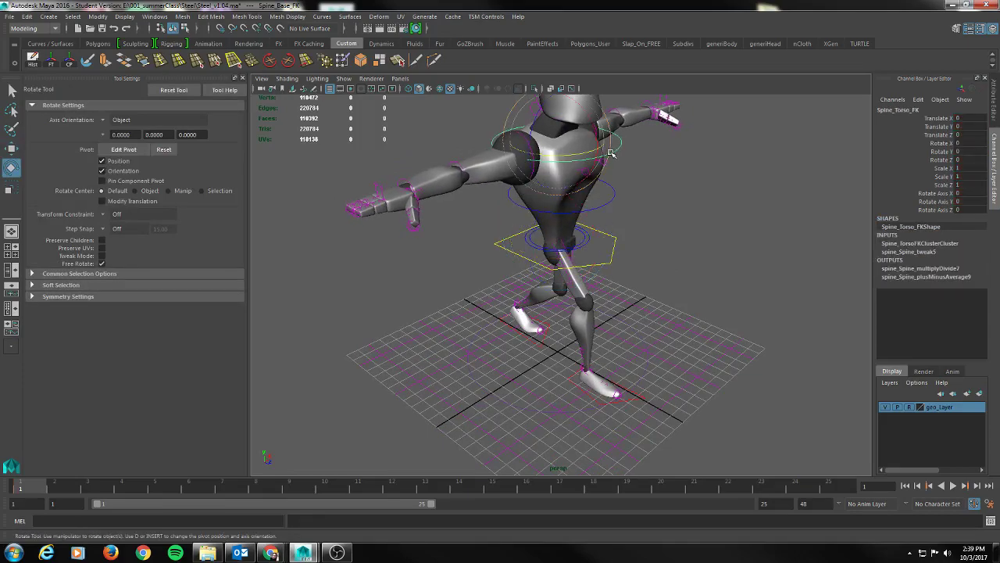
left_click_drag(583, 154, 582, 166)
key("s")
left_click(605, 206)
Rotate the right upper arm down beside the body to about X 60, Y 64, Z -57 and key it.
mouse_move(644, 205)
left_mouse_down("alt")
mouse_move(655, 197)
mouse_move(635, 193)
left_mouse_up("alt")
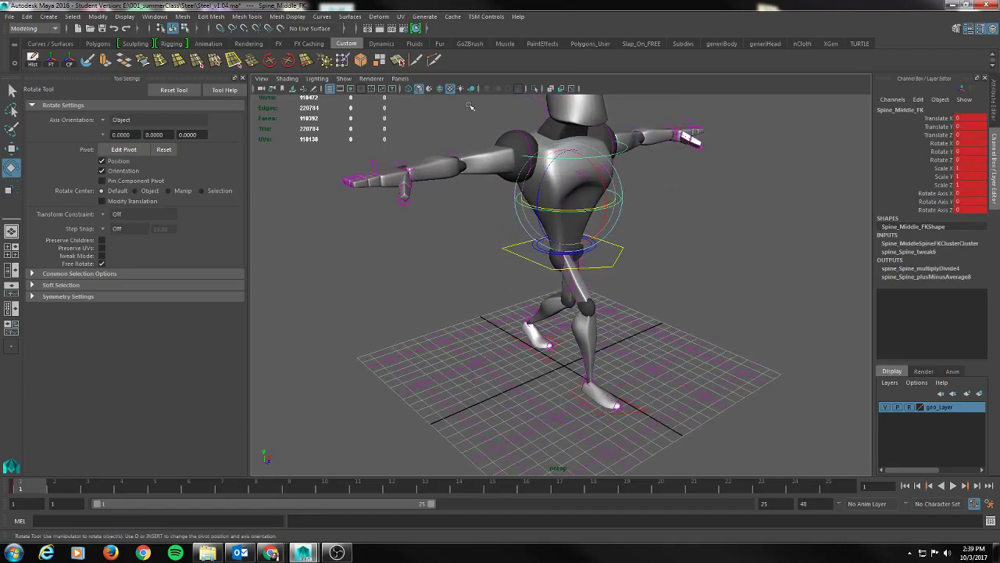
left_click(524, 137)
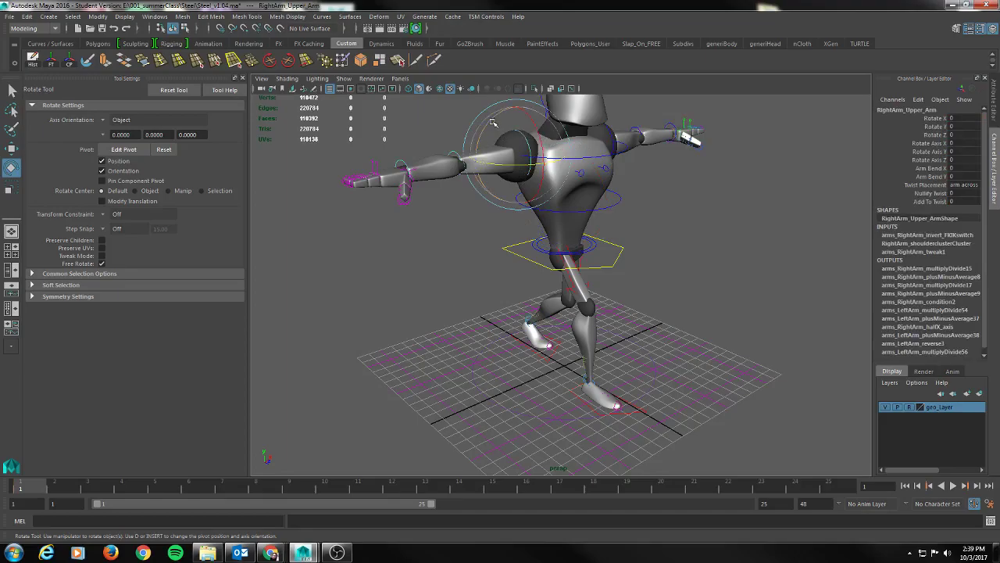
left_click_drag(492, 121, 492, 182)
left_click_drag(538, 243, 539, 184, "alt")
left_click_drag(532, 144, 540, 168)
key("s")
Rotate the right arm's elbow joint to about 4.3 degrees around Y.
mouse_move(594, 203)
left_mouse_down("alt")
mouse_move(614, 199)
mouse_move(607, 194)
left_mouse_up("alt")
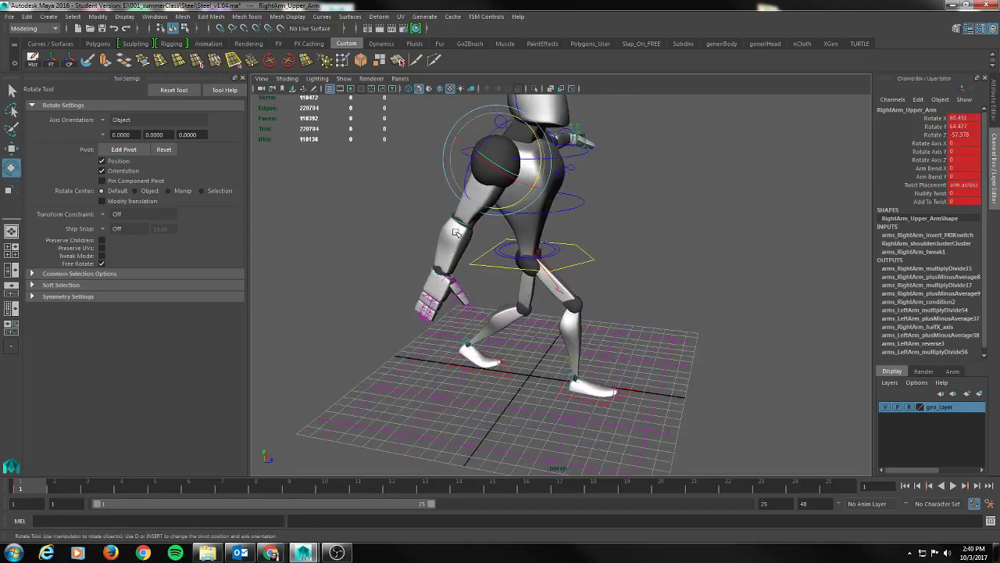
left_click(461, 224)
left_click_drag(501, 214, 495, 194)
left_click_drag(503, 228, 498, 199)
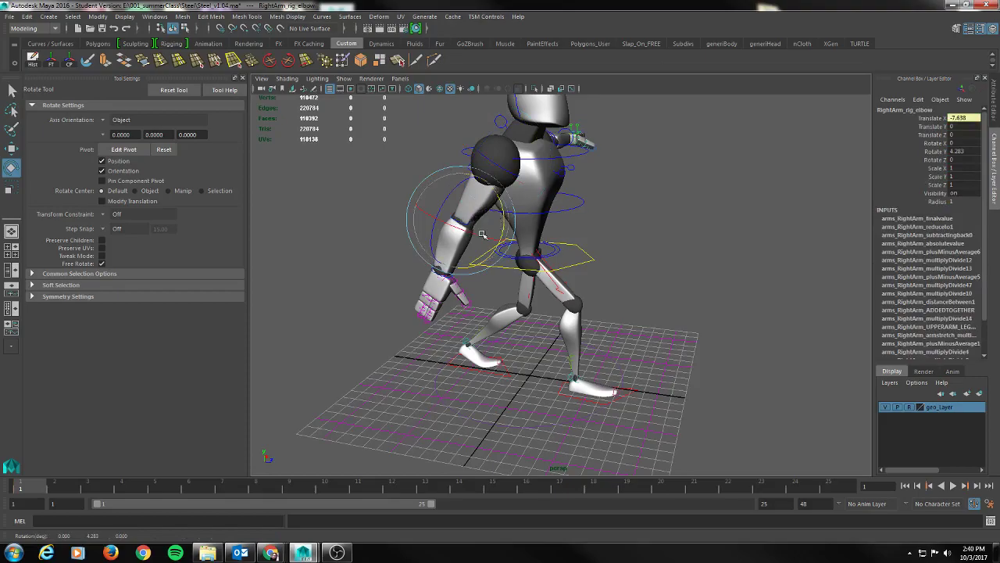
left_click_drag(435, 226, 477, 243)
left_click(503, 245)
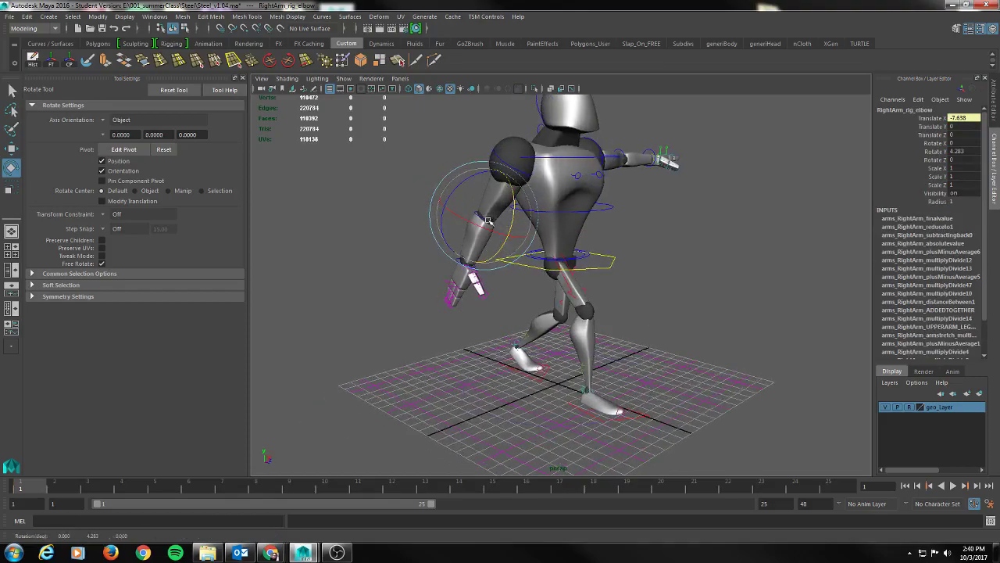
Key the right lower arm control on frame 1 and rotate the forearm to about -3.5 degrees.
key("q")
left_click(480, 215)
key("w")
key("s")
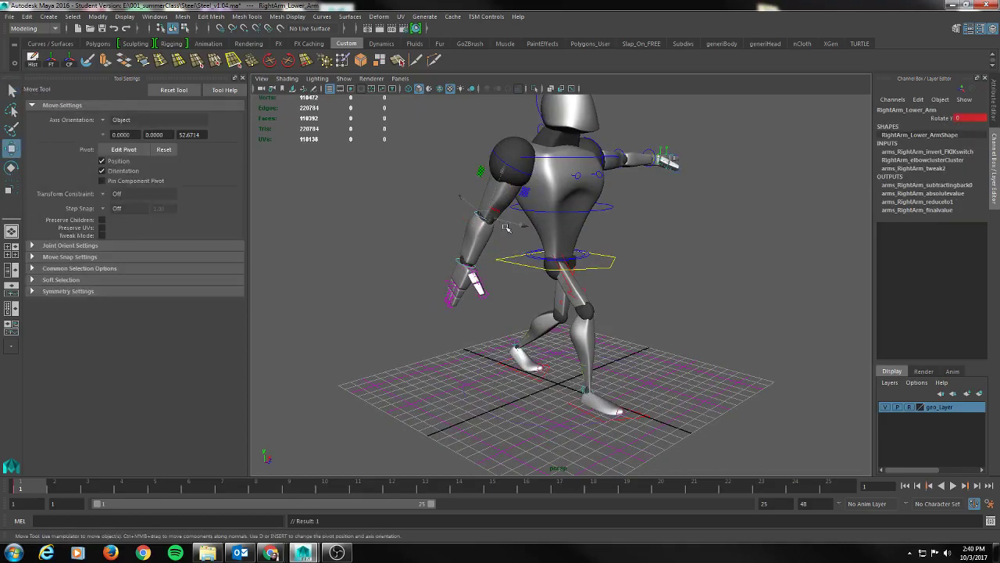
key("e")
left_click_drag(511, 226, 512, 200)
left_click_drag(567, 261, 615, 264, "alt")
left_click_drag(502, 225, 465, 304)
key("q")
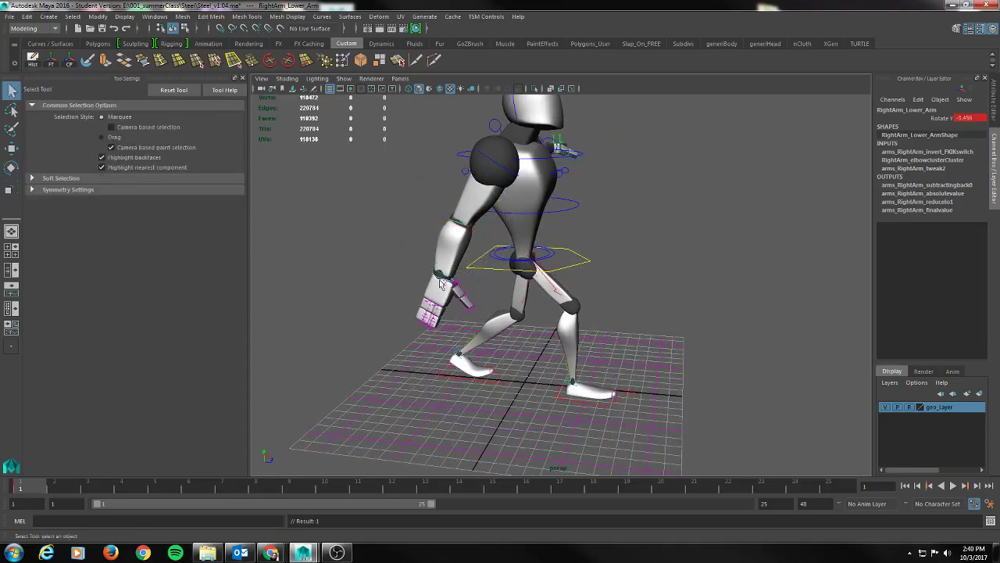
Rotate the right hand at the wrist to about X -1.6, Y 5.9, Z -15.3.
left_click(435, 278)
key("e")
left_click_drag(480, 258, 424, 266)
key("q")
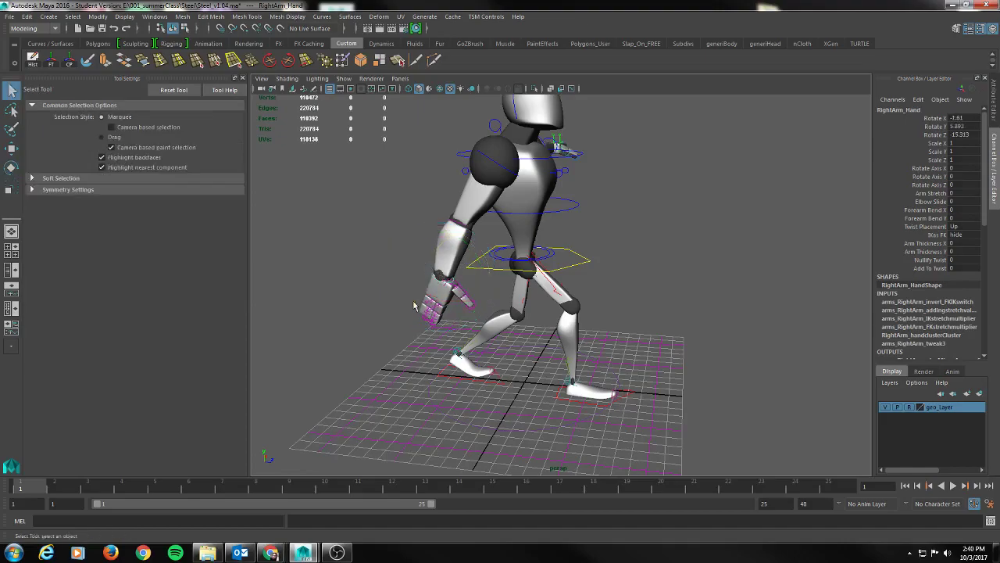
Try to rotate the right hand's second finger control, then undo the rotation.
middle_click_drag(388, 316, 419, 303, "alt")
right_click_drag(419, 304, 495, 286, "alt")
left_click_drag(496, 286, 467, 270, "alt")
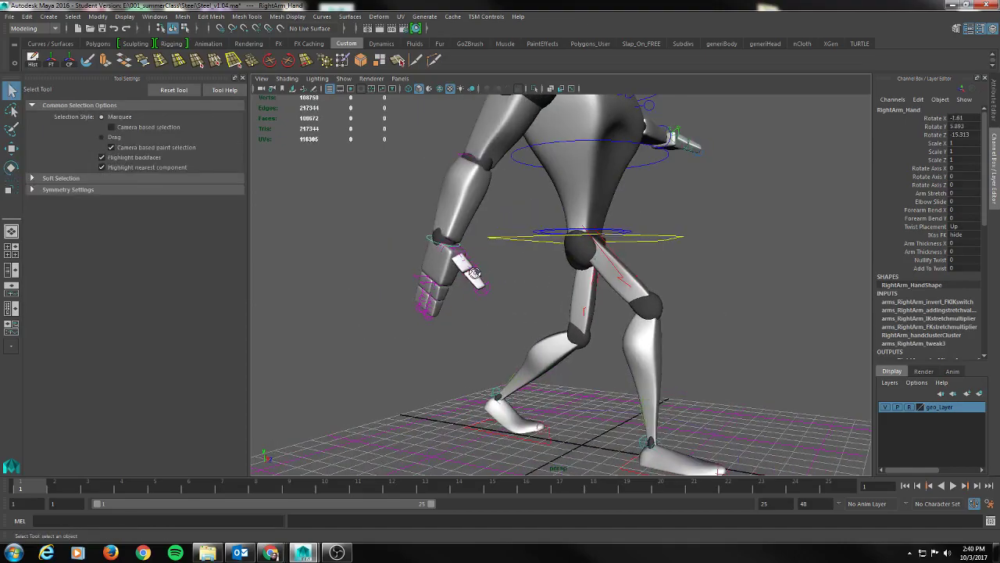
left_click(418, 278)
key("e")
mouse_move(416, 243)
left_mouse_down()
mouse_move(399, 267)
mouse_move(422, 250)
left_mouse_up()
key("ctrl+z")
Curl the right hand's second finger using its Middle Joint attribute.
left_click_drag(462, 317, 362, 317, "alt")
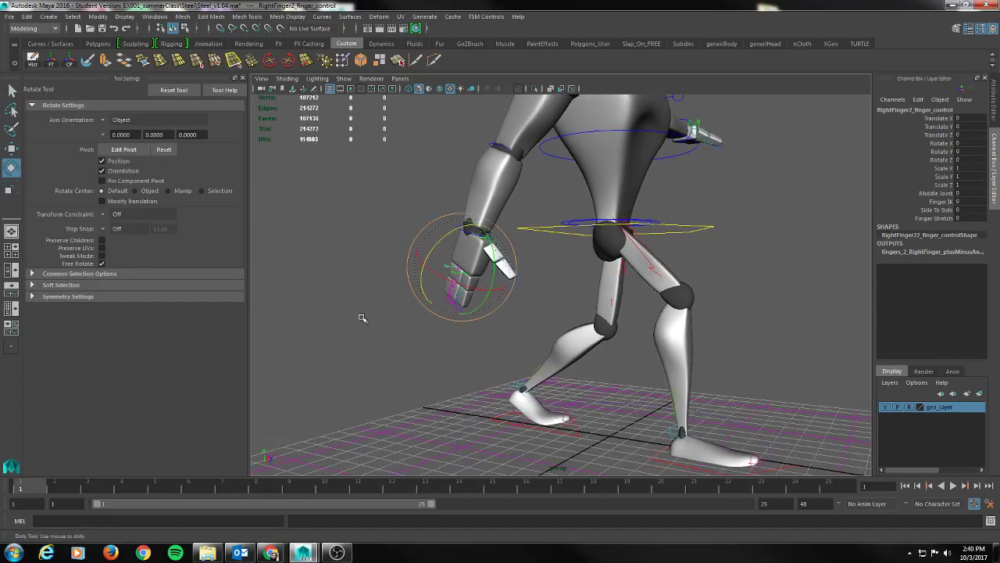
right_click_drag(361, 318, 568, 320, "alt")
left_click_drag(568, 321, 538, 312, "alt")
left_click_drag(465, 210, 471, 233, "alt")
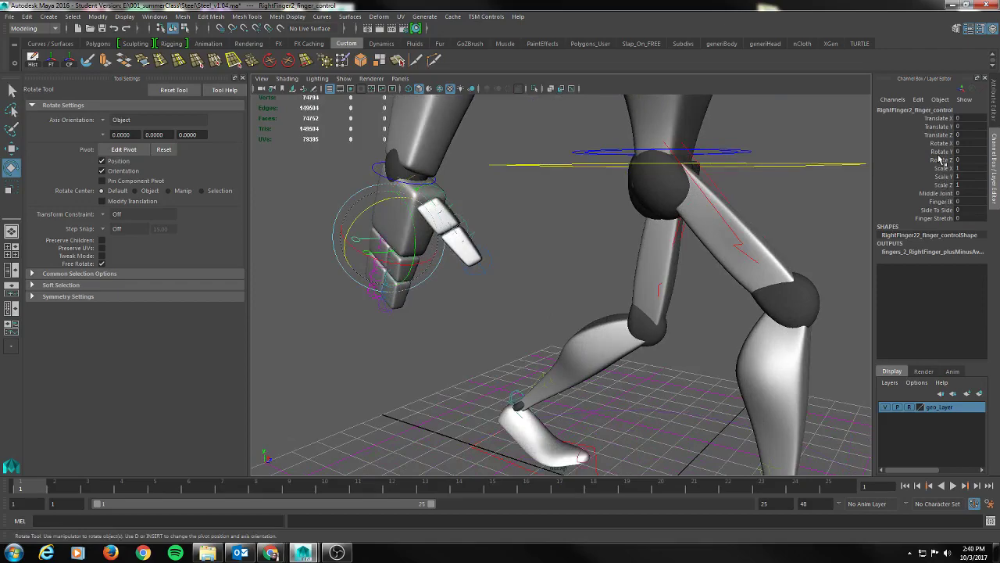
left_click(902, 195)
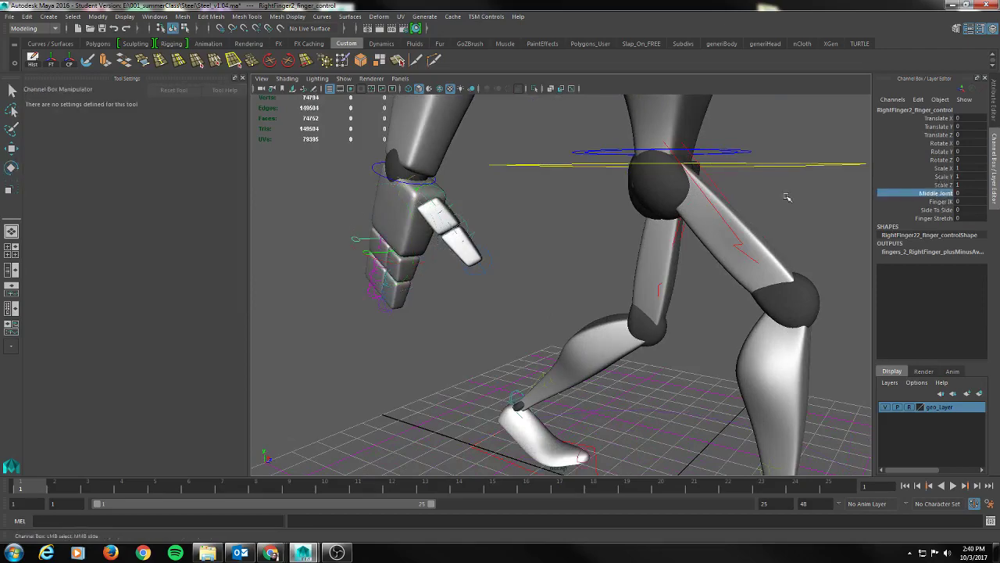
middle_click_drag(578, 223, 370, 232)
Try adjusting the second finger's Rotate Y and Rotate X attributes, undoing each change.
left_click(939, 152)
middle_click_drag(554, 203, 505, 209)
key("ctrl+z")
left_click(939, 145)
middle_click_drag(457, 242, 626, 216)
key("ctrl+z")
Curl the right hand's first finger to a Rotate Z of about -23.1 and a Middle Joint of -23.7, and key it.
left_click(947, 161)
key("q")
left_click_drag(476, 277, 593, 273, "alt")
left_click(362, 261)
key("e")
left_click_drag(369, 230, 365, 247)
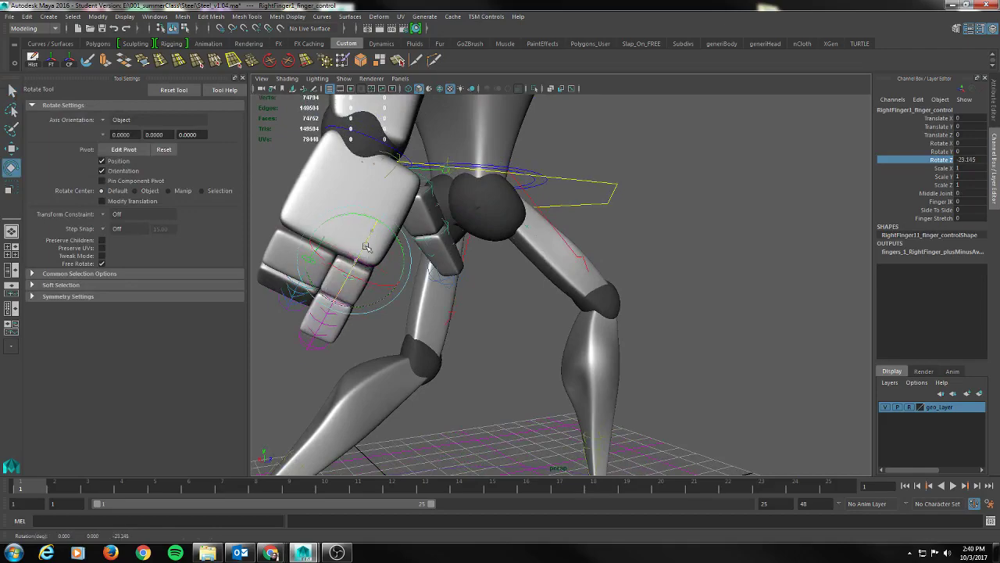
left_click(927, 194)
middle_click_drag(764, 205, 606, 209)
key("s")
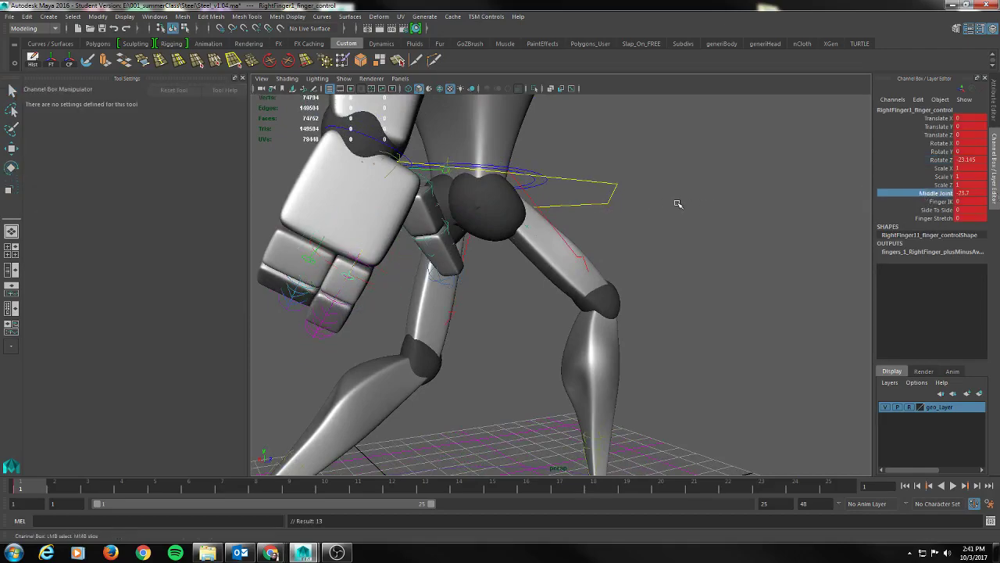
Key the right hand's second finger control on frame 1.
left_click_drag(772, 214, 728, 217, "alt")
left_click_drag(320, 283, 301, 309, "alt")
key("s")
left_click(315, 257)
key("s")
left_click_drag(472, 295, 484, 270, "alt")
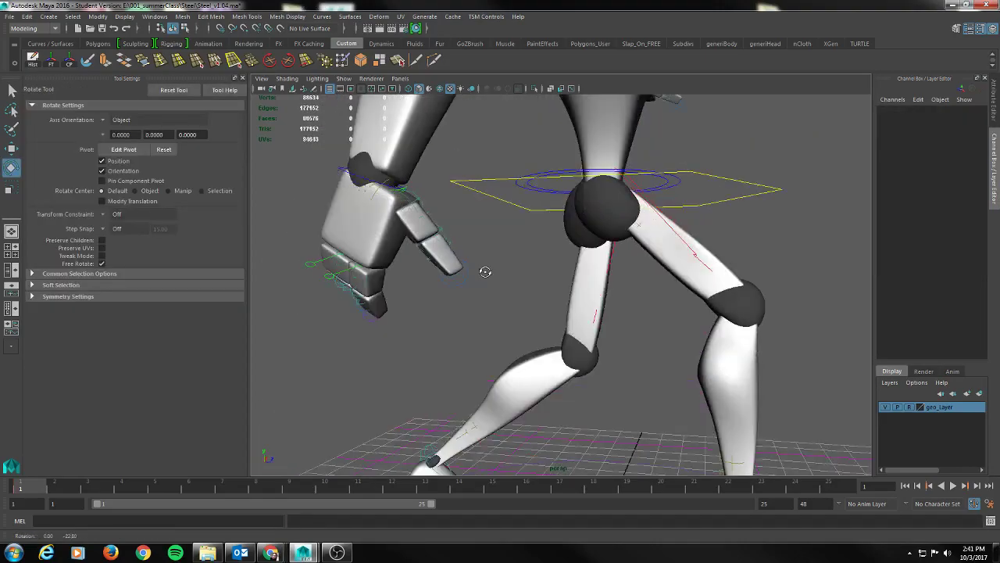
right_click_drag(484, 271, 430, 225, "alt")
middle_click_drag(431, 225, 390, 301, "alt")
left_click_drag(623, 298, 572, 306, "alt")
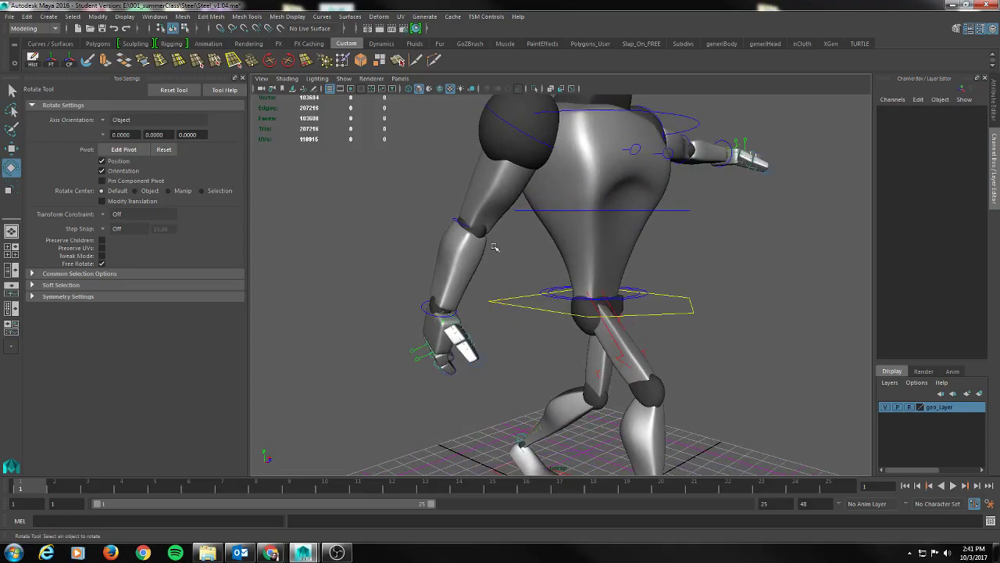
Bend the right lower arm slightly to a Rotate Y of about -3.9.
left_click(457, 221)
mouse_move(499, 218)
left_mouse_down()
mouse_move(502, 208)
mouse_move(502, 220)
left_mouse_up()
left_click_drag(785, 226, 645, 180, "alt")
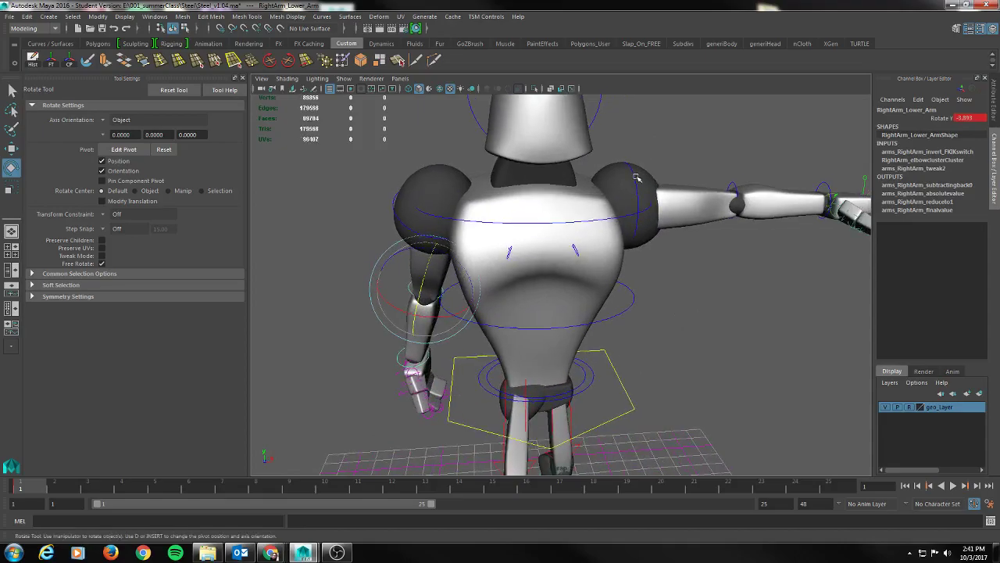
Key the left upper arm and swing it down to a rotation of about -81.9, -84.5 and -38.0 in X, Y and Z.
left_click(637, 178)
left_click_drag(772, 290, 676, 271, "alt")
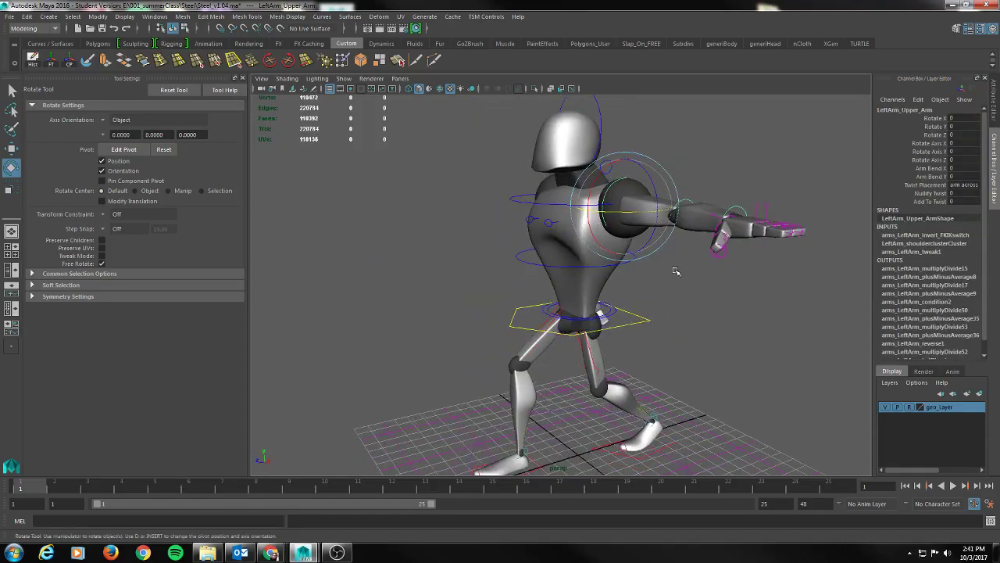
key("s")
left_click_drag(641, 165, 661, 227)
left_click_drag(592, 225, 568, 197)
left_click_drag(648, 290, 708, 286, "alt")
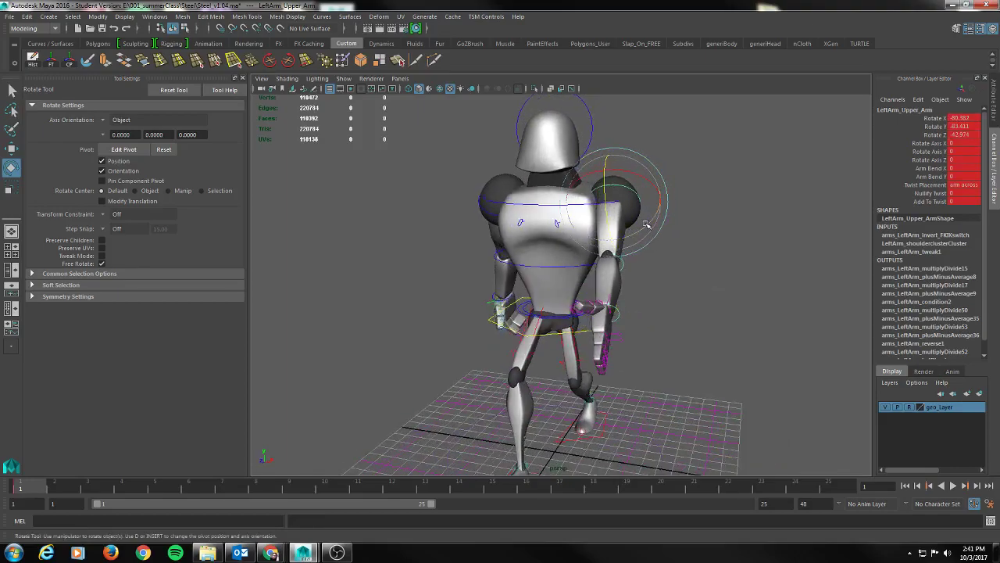
left_click_drag(610, 218, 609, 208)
left_click_drag(682, 305, 741, 315, "alt")
left_click_drag(623, 253, 651, 260, "alt")
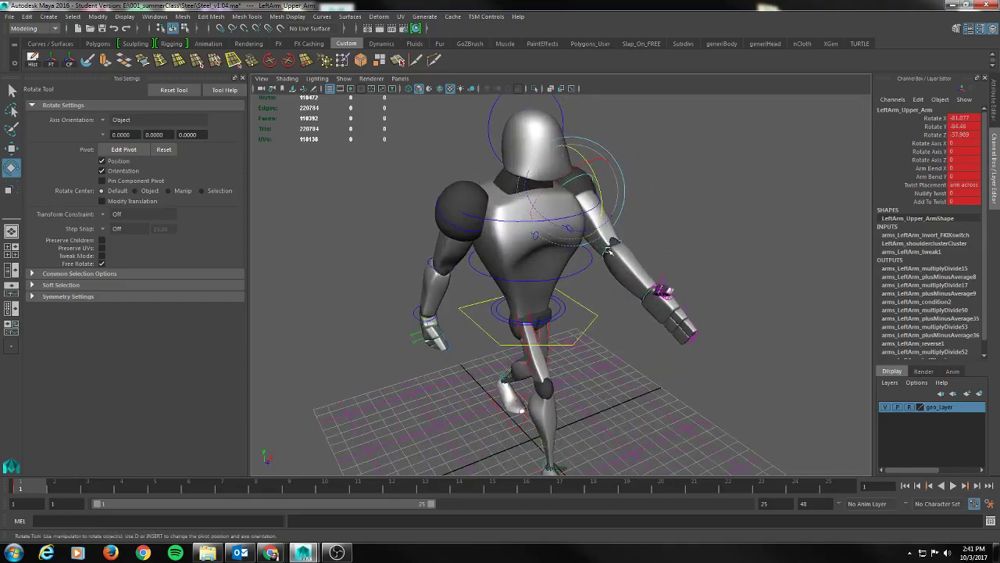
left_click(609, 250)
left_click_drag(624, 284, 601, 288)
key("ctrl+z")
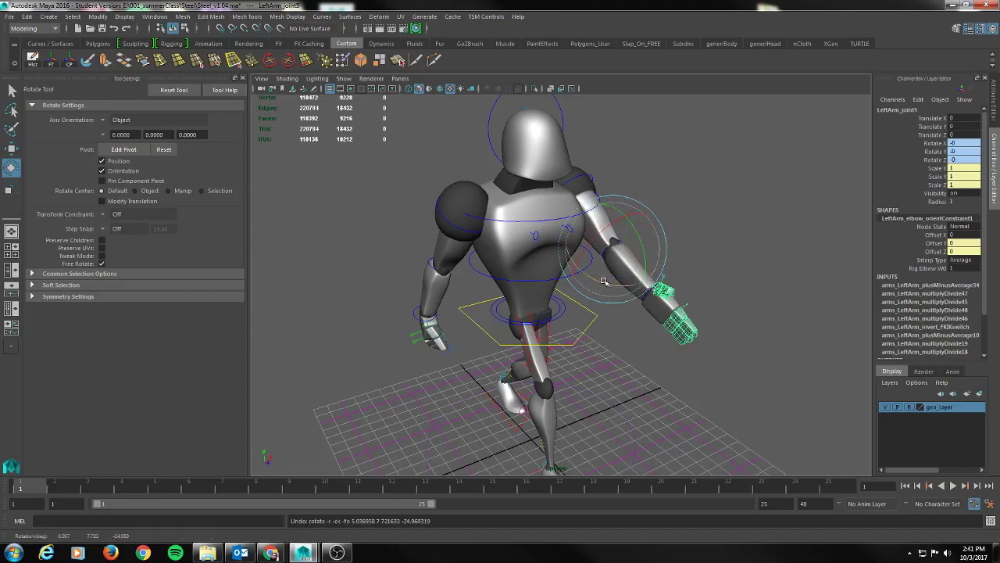
Bend the left lower arm control to a Rotate Y of about -50.
key("q")
left_click(616, 266)
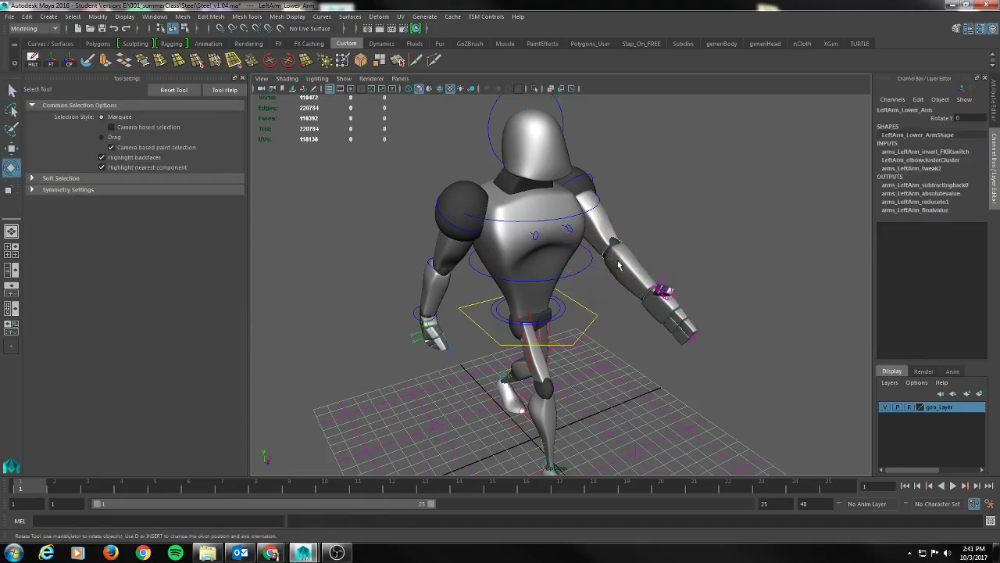
key("e")
left_click_drag(636, 231, 607, 210)
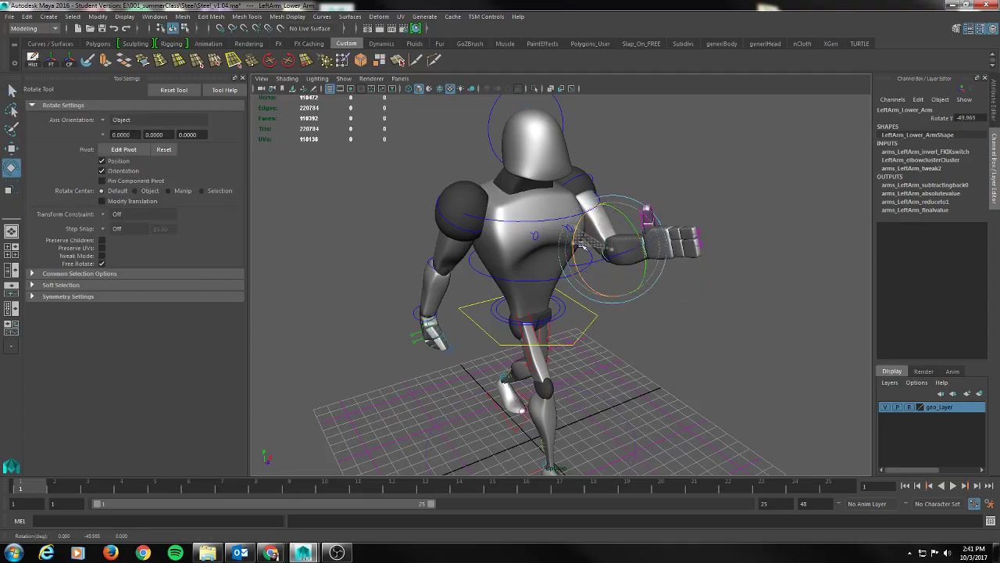
Rotate the left upper arm to about -33.5, -68.0 and -47.9 in X, Y and Z.
left_click(586, 178)
left_click_drag(585, 165, 588, 218)
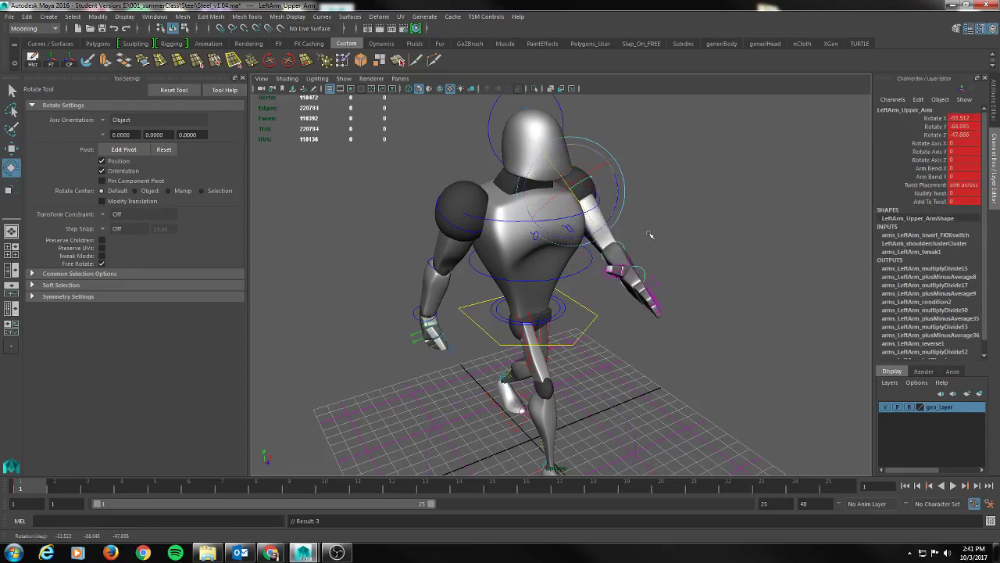
left_click_drag(649, 235, 608, 244, "alt")
Bend the left lower arm further to a Rotate Y of about -55.2.
left_click(631, 266)
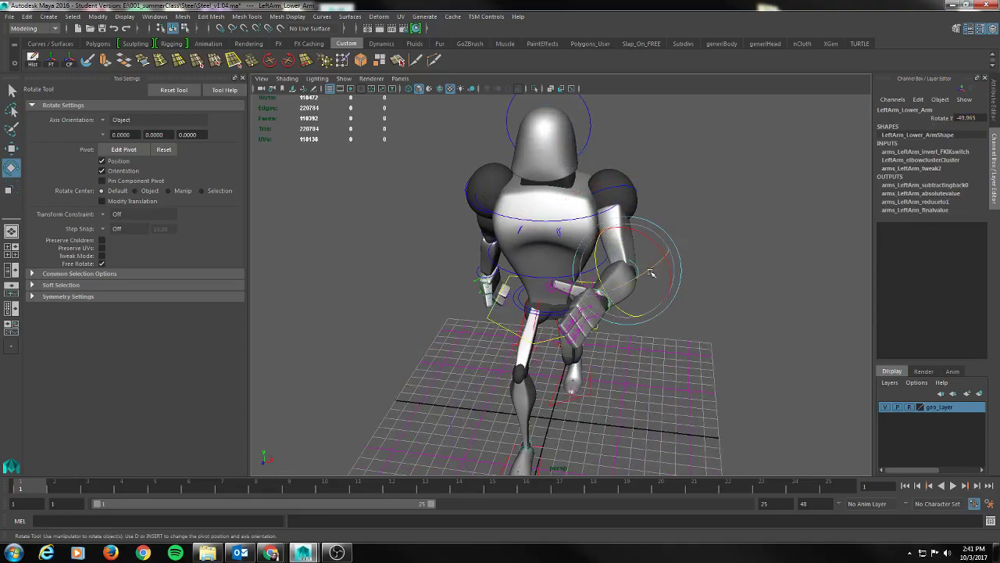
left_click_drag(613, 303, 610, 303)
left_click_drag(681, 331, 641, 321, "alt")
key("q")
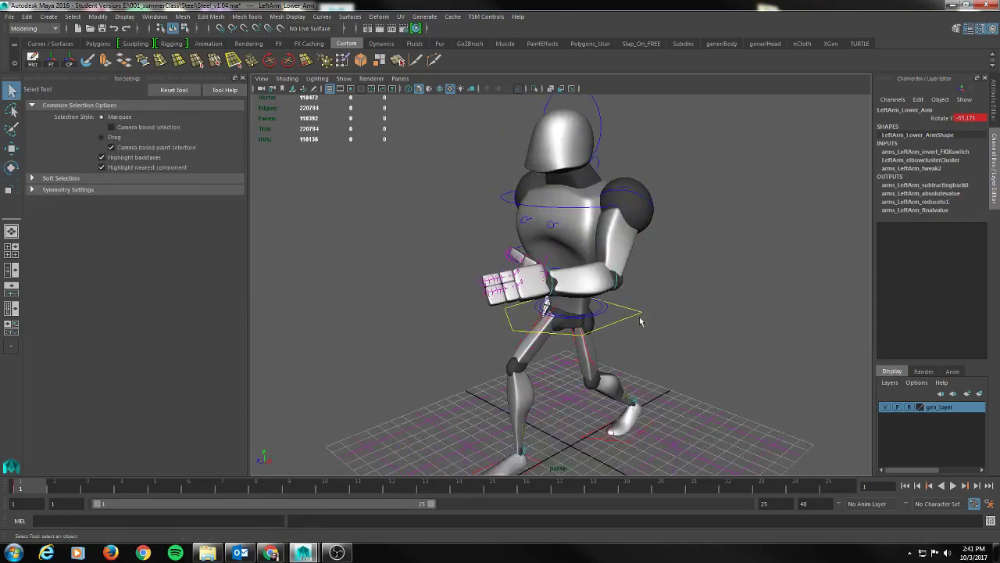
left_click(551, 283)
key("e")
key("q")
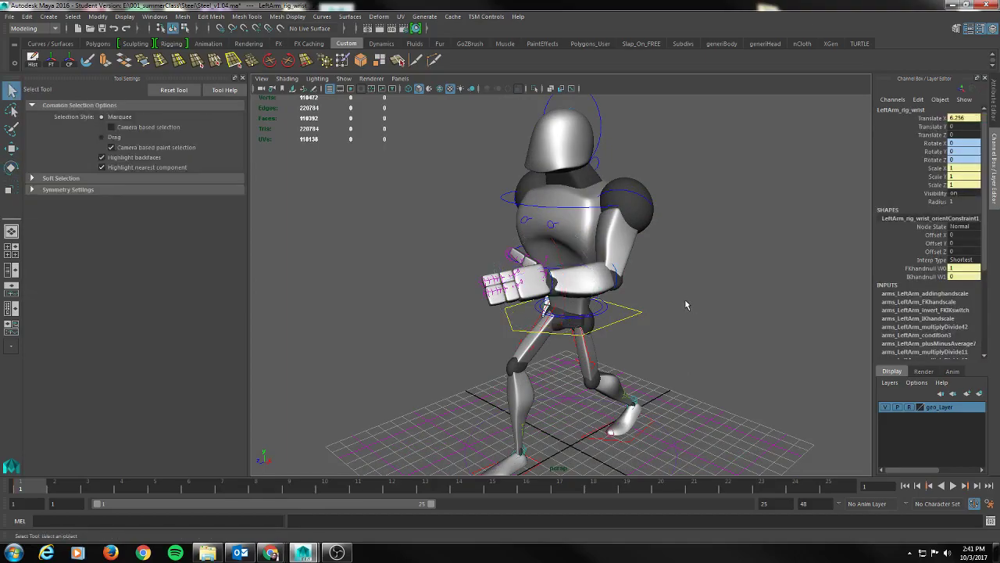
left_click_drag(685, 302, 643, 317, "alt")
left_click(507, 294)
left_click_drag(571, 303, 693, 325, "alt")
key("w")
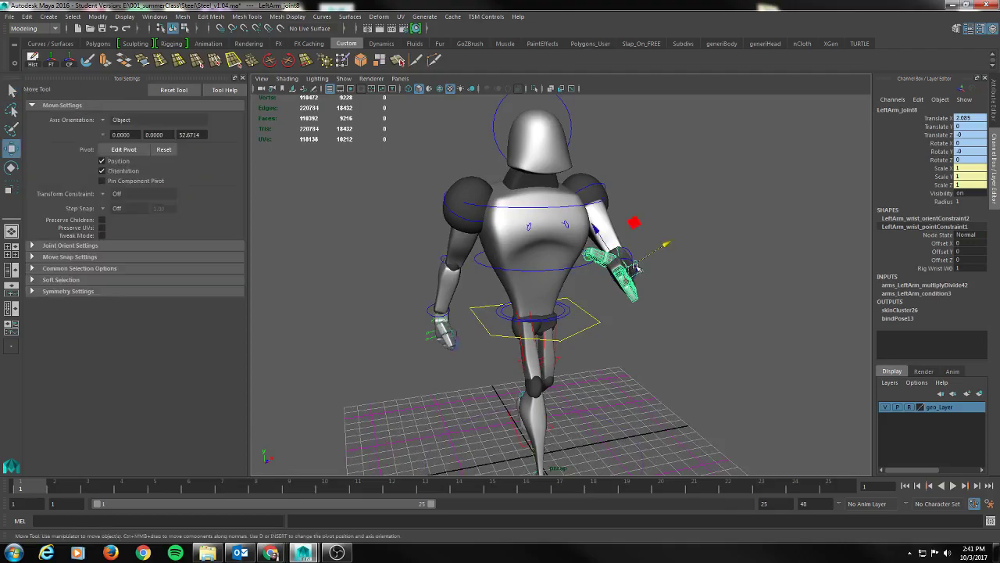
Rotate the left hand control about its Z and Y axes and key it on frame 1.
left_click(637, 268)
left_click_drag(681, 289, 667, 303, "alt")
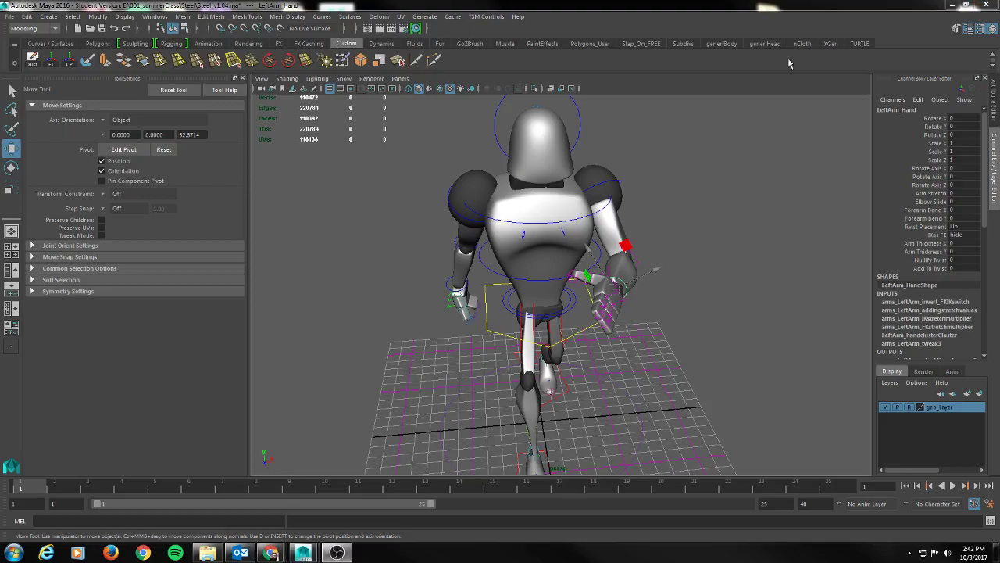
left_click(713, 32)
left_click_drag(752, 248, 746, 250, "alt")
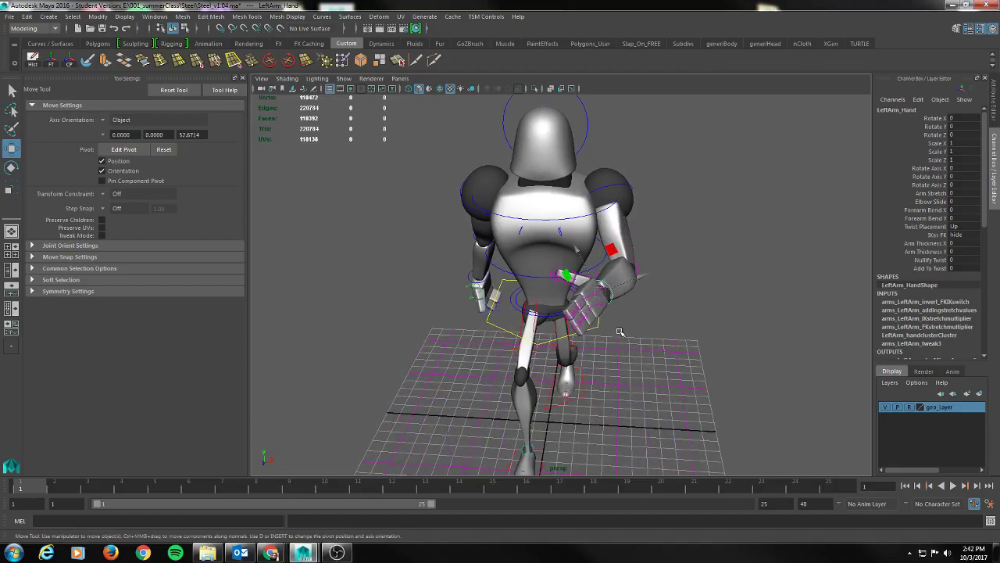
key("e")
left_click_drag(680, 321, 585, 309, "alt")
left_click_drag(672, 327, 689, 338, "alt")
left_click_drag(643, 281, 650, 292)
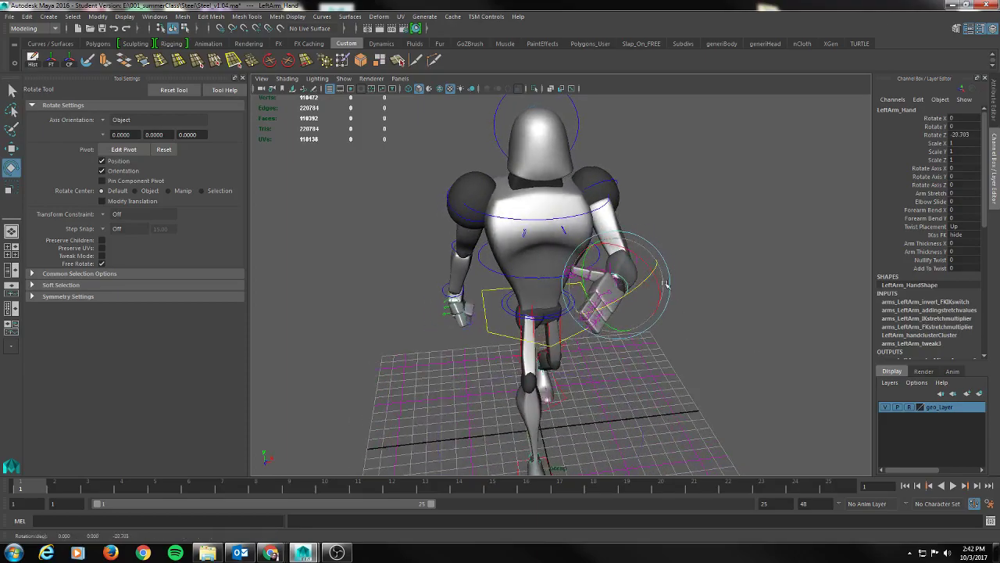
left_click_drag(616, 329, 670, 349)
key("w")
key("s")
left_click_drag(697, 291, 816, 290, "alt")
left_click_drag(603, 152, 623, 175, "alt")
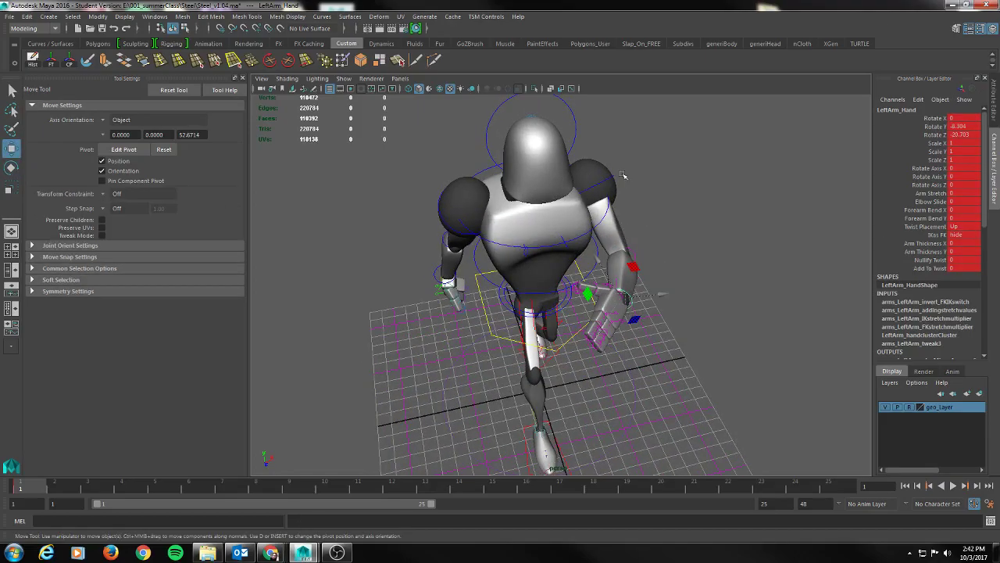
left_click(614, 178)
left_click_drag(681, 233, 707, 214, "alt")
left_click(442, 217)
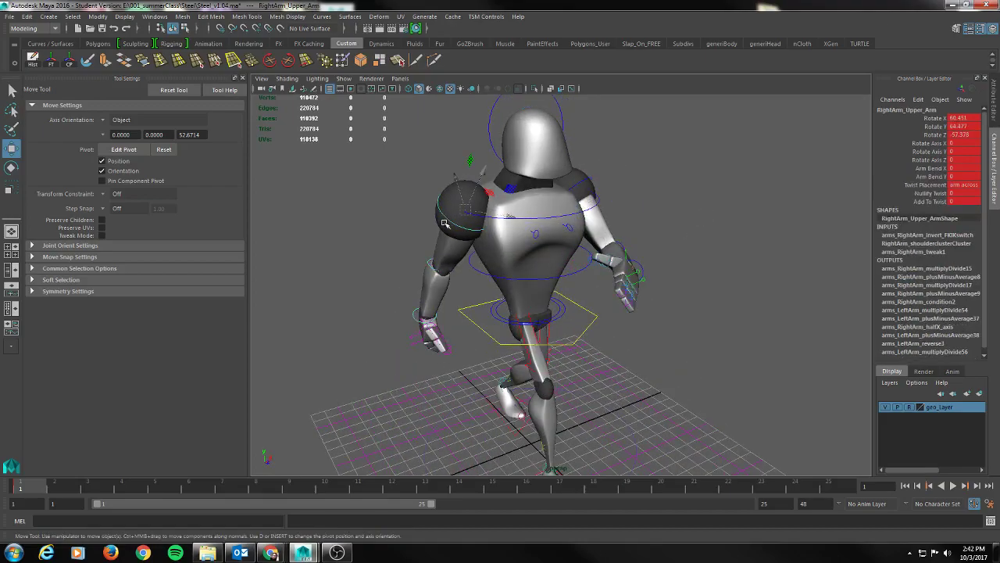
left_click_drag(666, 295, 603, 274, "alt")
Rotate the left thumb control to a Rotate Y of about 17.3 and Rotate Z of 39.7, and key it on frame 1.
left_click(593, 265)
left_click_drag(643, 306, 682, 356, "alt")
key("e")
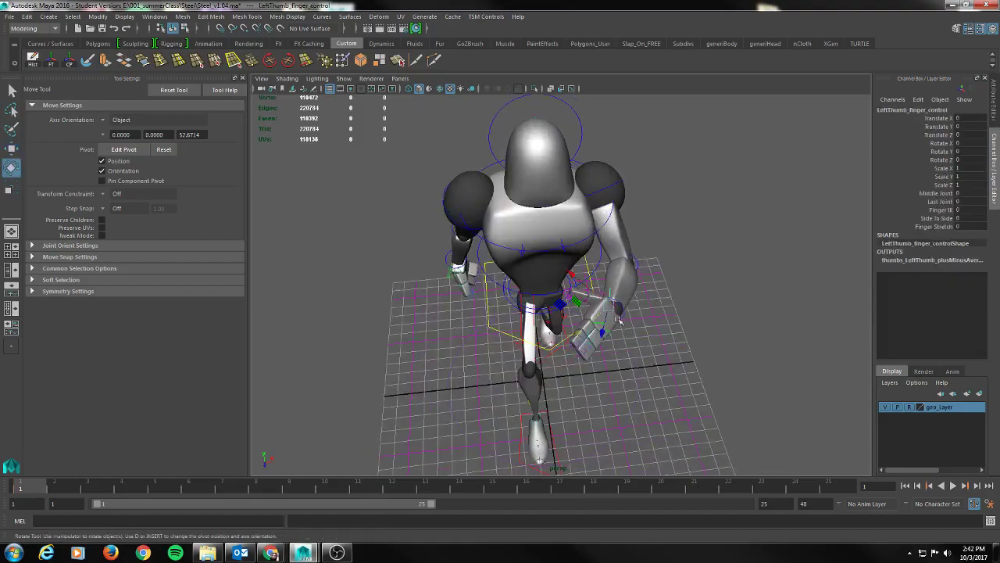
left_click_drag(607, 268, 581, 269)
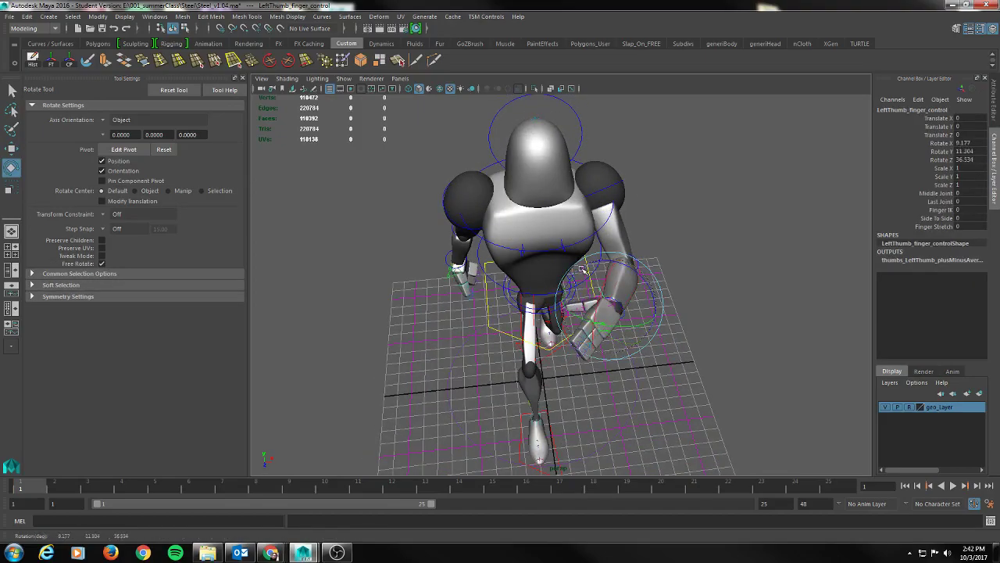
key("ctrl+z")
left_click_drag(705, 273, 650, 287, "alt")
left_click_drag(575, 308, 557, 287)
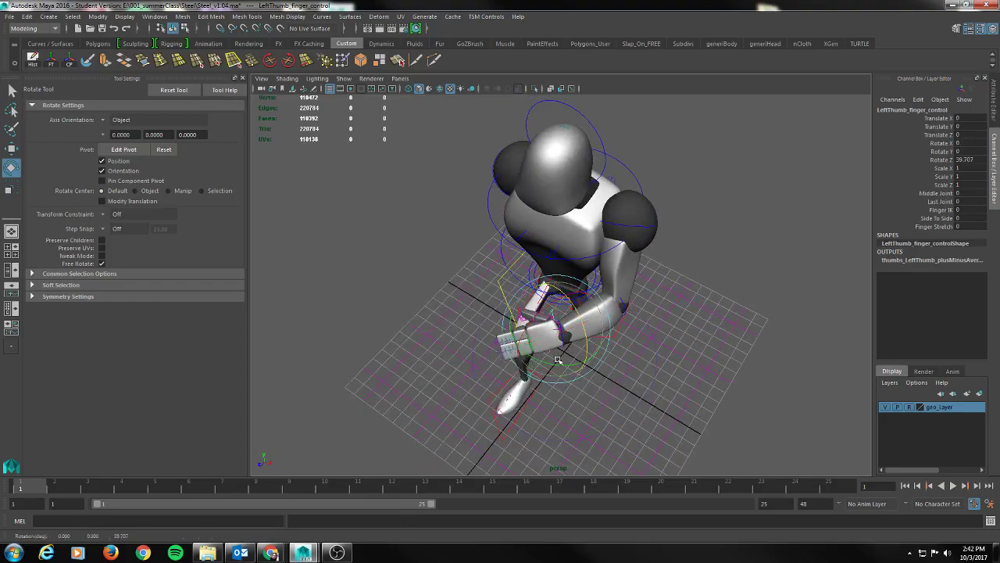
left_click_drag(558, 365, 537, 365)
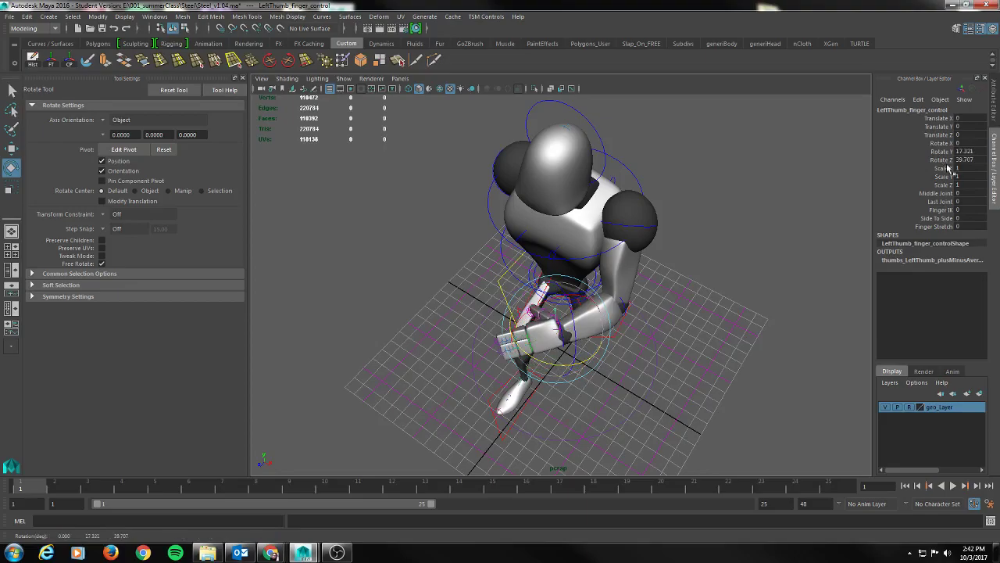
key("s")
Adjust the left thumb's Last Joint attribute and key the thumb control on frame 1.
left_click(936, 202)
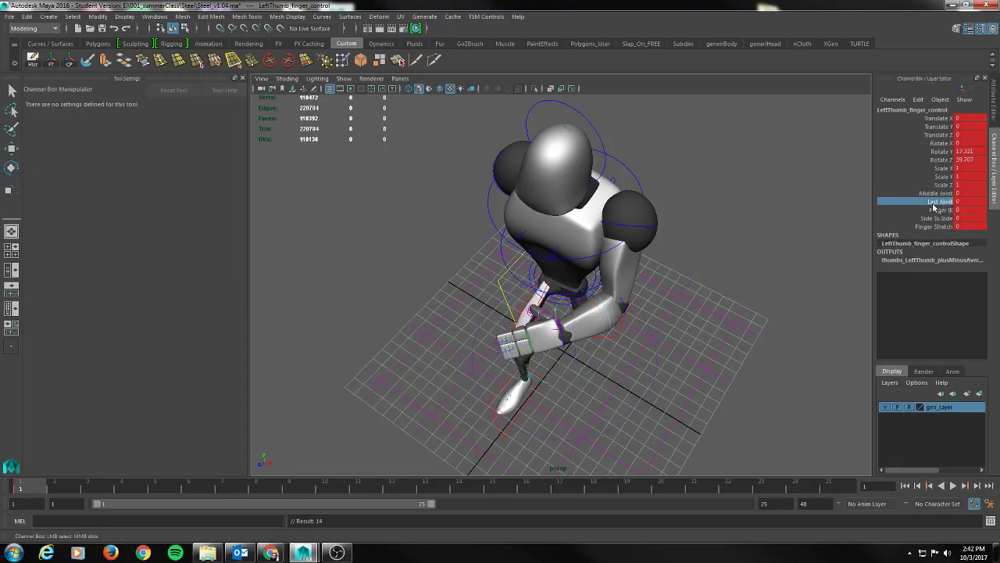
middle_click_drag(969, 175, 969, 176)
key("s")
left_click_drag(664, 270, 801, 223, "alt")
key("s")
Curl the left hand's first finger with a Rotate Z of about -26.8 and its Middle Joint attribute, keying it on frame 1.
left_click_drag(715, 282, 676, 287, "alt")
left_click(655, 254)
key("e")
key("s")
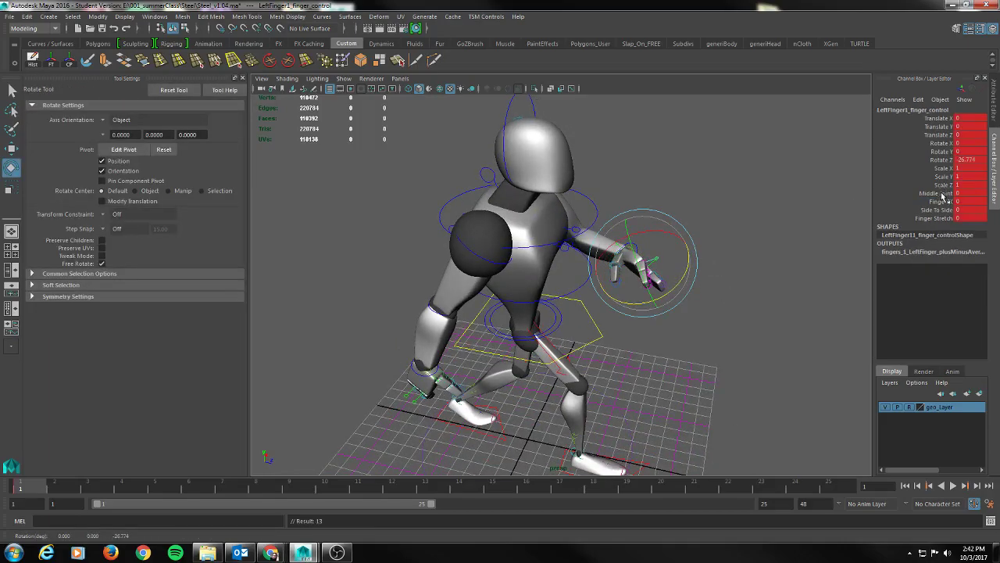
left_click(935, 194)
middle_click_drag(681, 237, 654, 237)
key("s")
Key the left hand's second finger on frame 1 and curl it using its rotation and Middle Joint attribute.
left_click_drag(793, 312, 691, 311, "alt")
left_click(652, 282)
key("e")
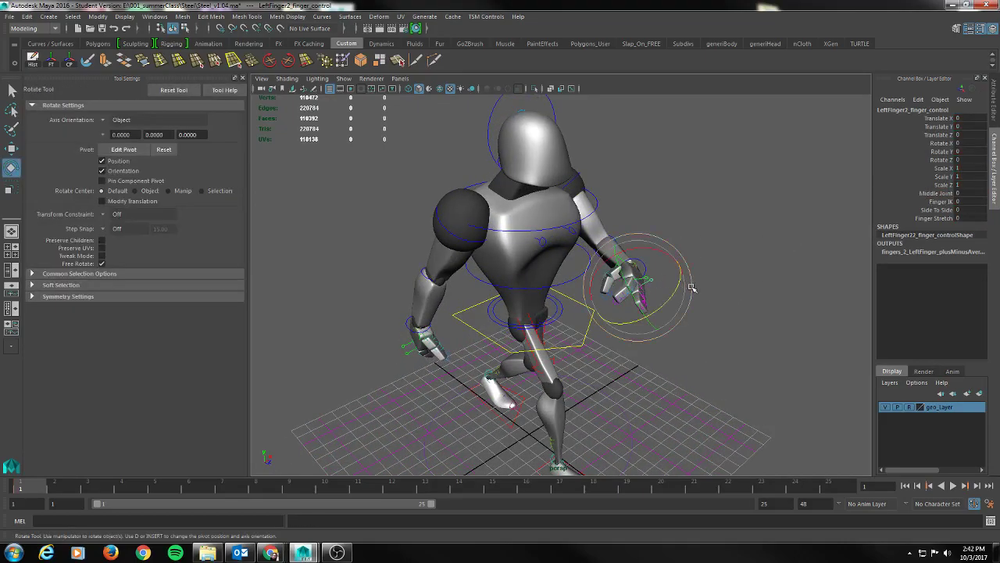
key("s")
left_click_drag(672, 293, 663, 313)
left_click(936, 193)
middle_click_drag(805, 205, 671, 209)
middle_click_drag(539, 214, 535, 214)
Try tilting the right foot's IK control to a Rotate X of about -13.3 and keying it on frame 1.
left_click_drag(700, 305, 650, 279, "alt")
left_click(603, 397)
key("e")
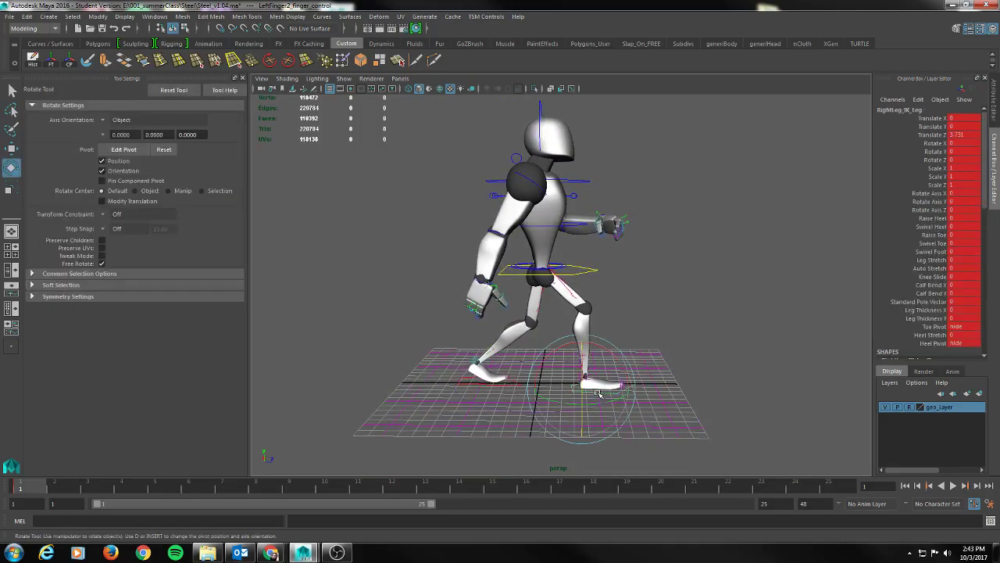
left_click_drag(571, 346, 562, 356)
key("s")
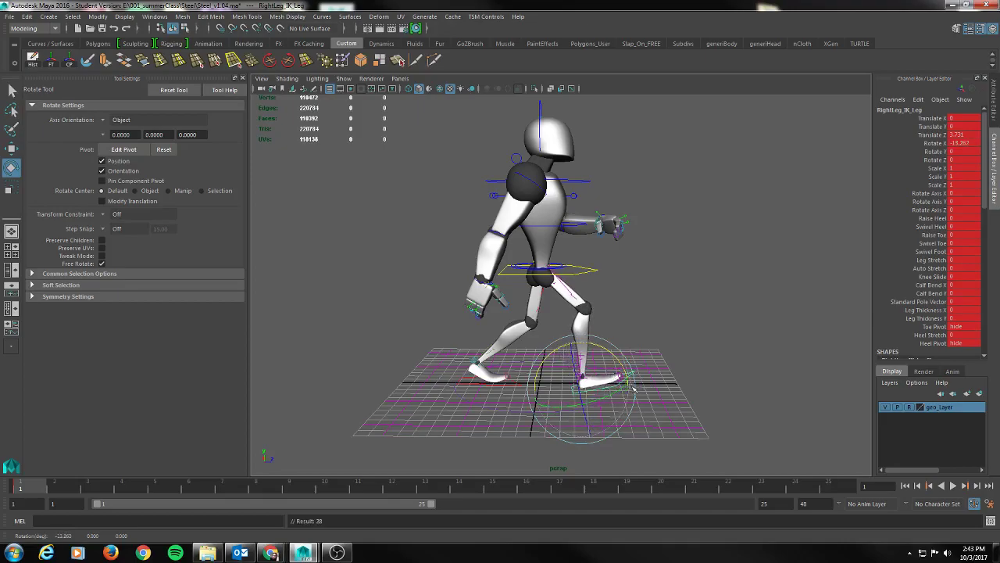
Try moving the right foot forward, and undo both the move and the foot tilt.
key("w")
left_click_drag(637, 379, 647, 386)
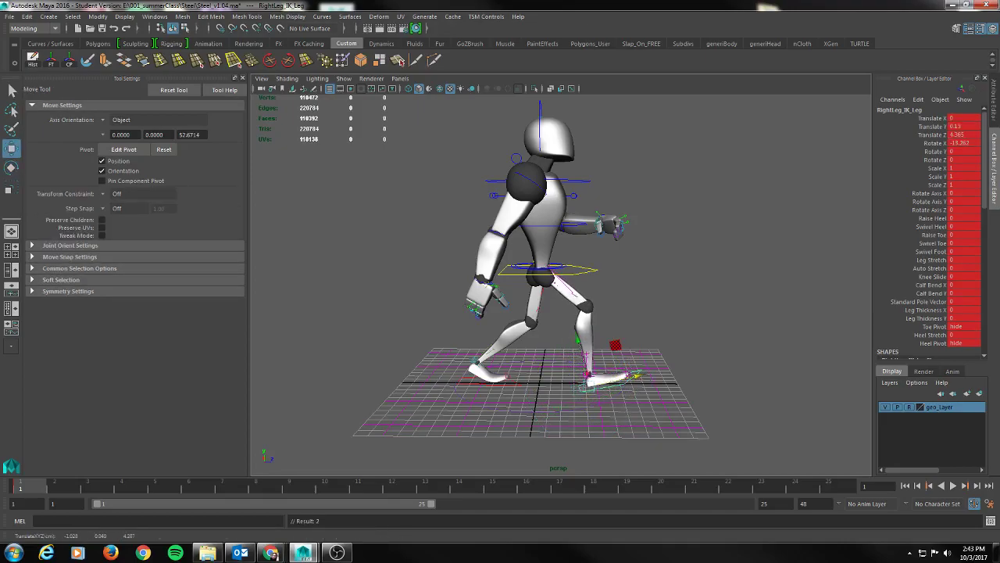
key("ctrl+z")
key("ctrl+z")
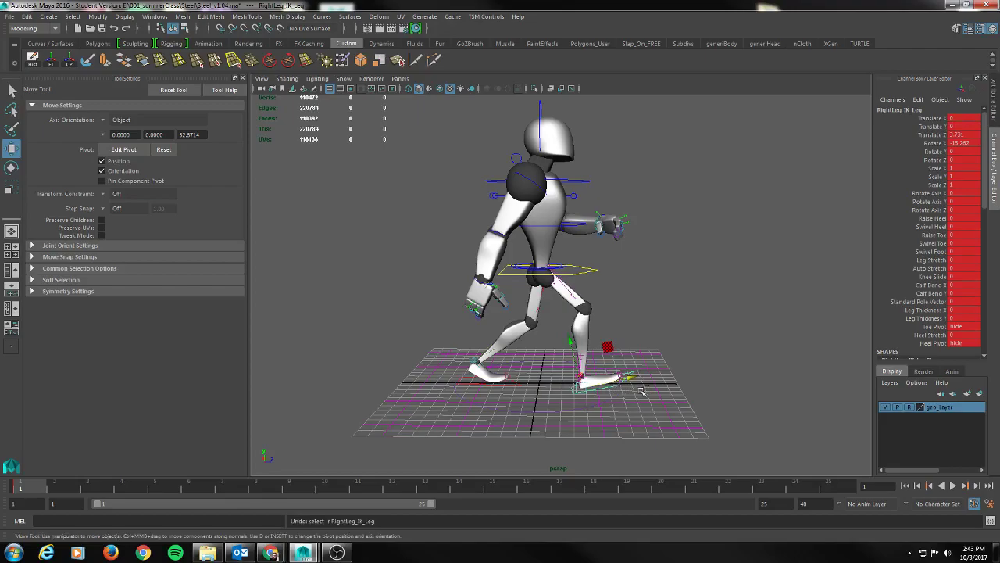
key("ctrl+z")
Try the right foot's Raise Heel, Raise Toe and Swivel Foot attributes, undoing each change.
middle_click_drag(646, 383, 636, 336, "alt")
left_click_drag(635, 337, 615, 347, "alt")
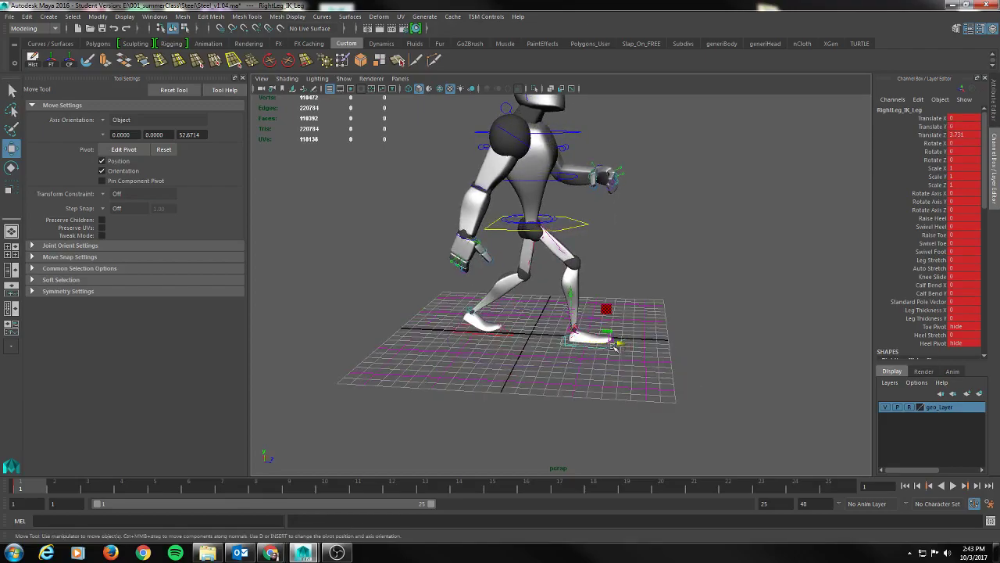
right_click_drag(552, 363, 762, 301, "alt")
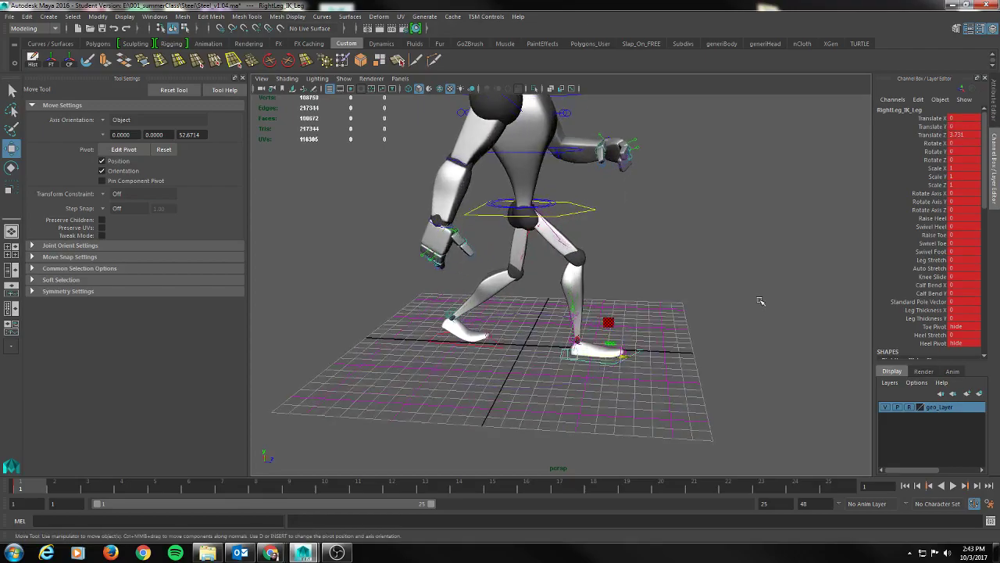
left_click(929, 219)
mouse_move(701, 270)
middle_mouse_down()
mouse_move(656, 272)
mouse_move(687, 271)
middle_mouse_up()
key("ctrl+z")
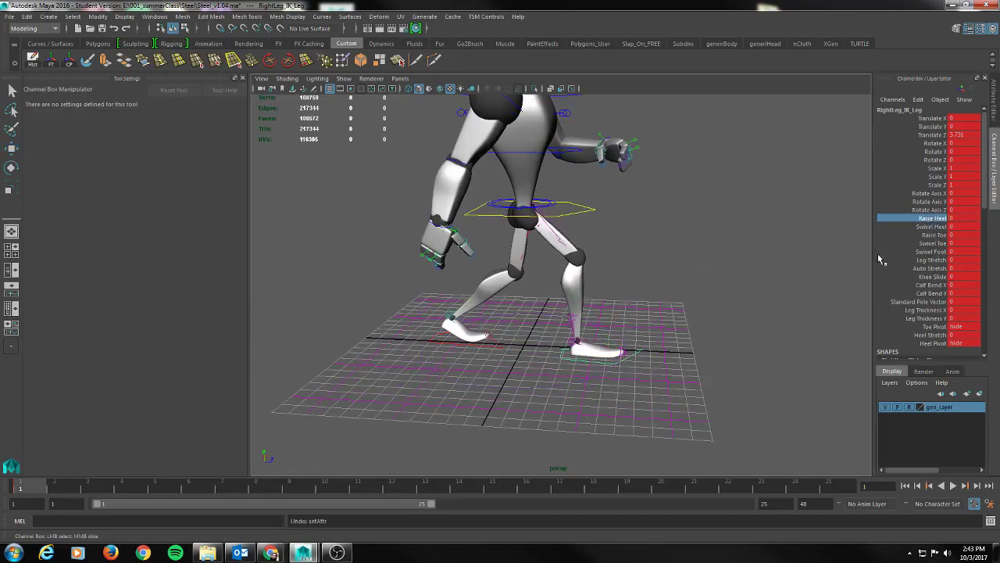
left_click(934, 236)
middle_click_drag(675, 272, 773, 276)
key("ctrl+z")
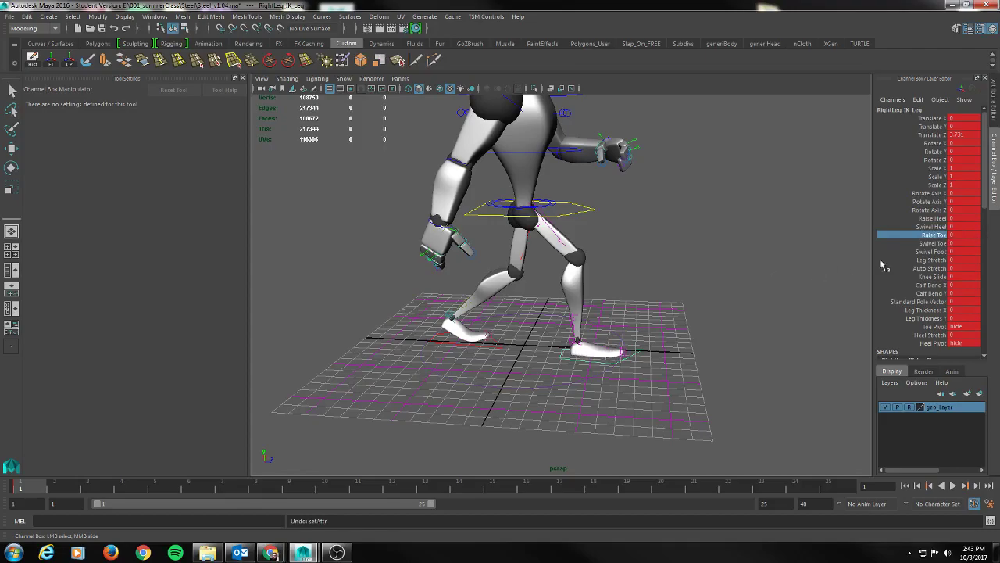
left_click(931, 253)
middle_click_drag(792, 252, 833, 244)
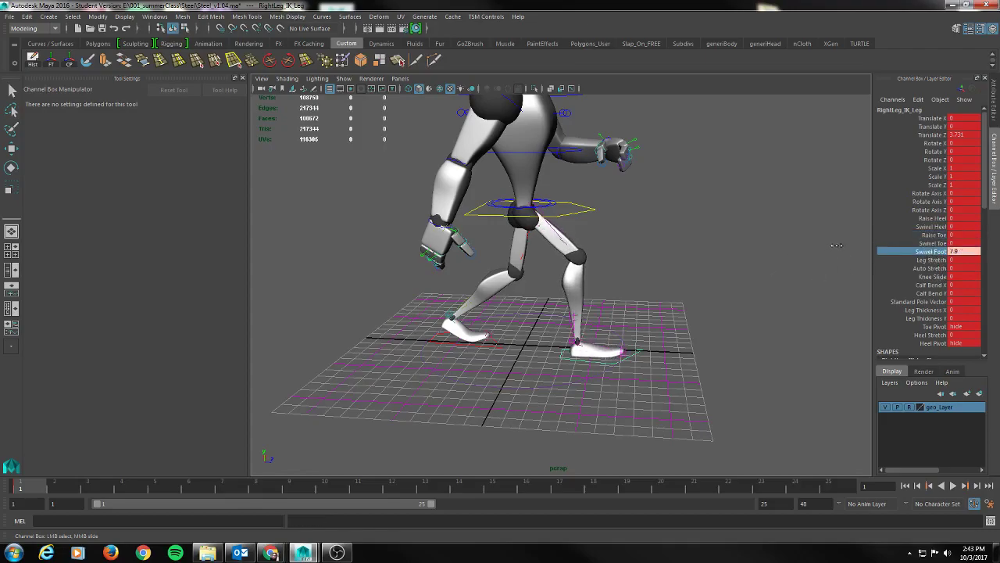
key("ctrl+z")
Tilt the right foot's toes up by rotating its IK control to a Rotate X of about -19.
left_click_drag(802, 231, 755, 247, "alt")
key("e")
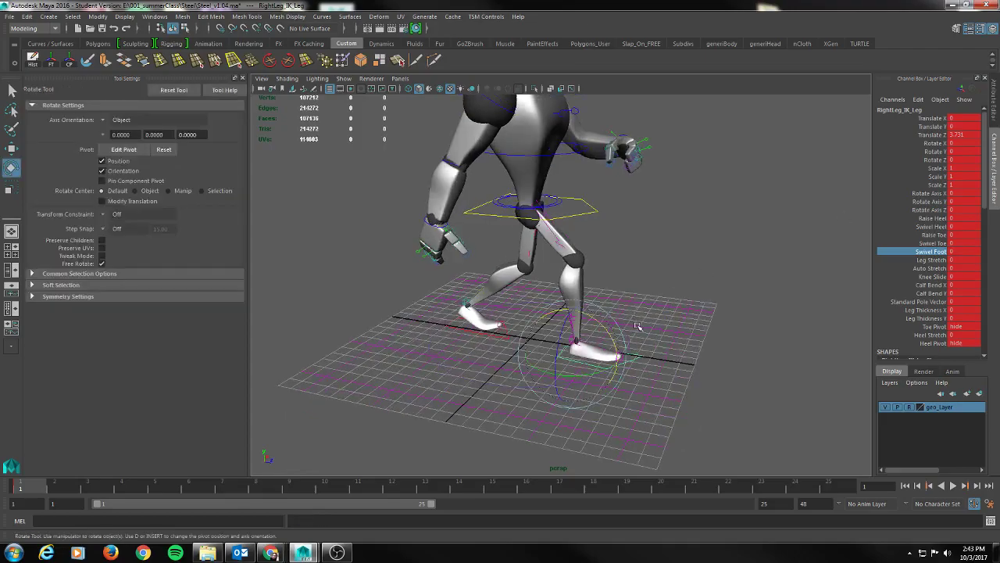
left_click_drag(606, 325, 591, 316)
key("w")
left_click_drag(666, 348, 698, 334, "alt")
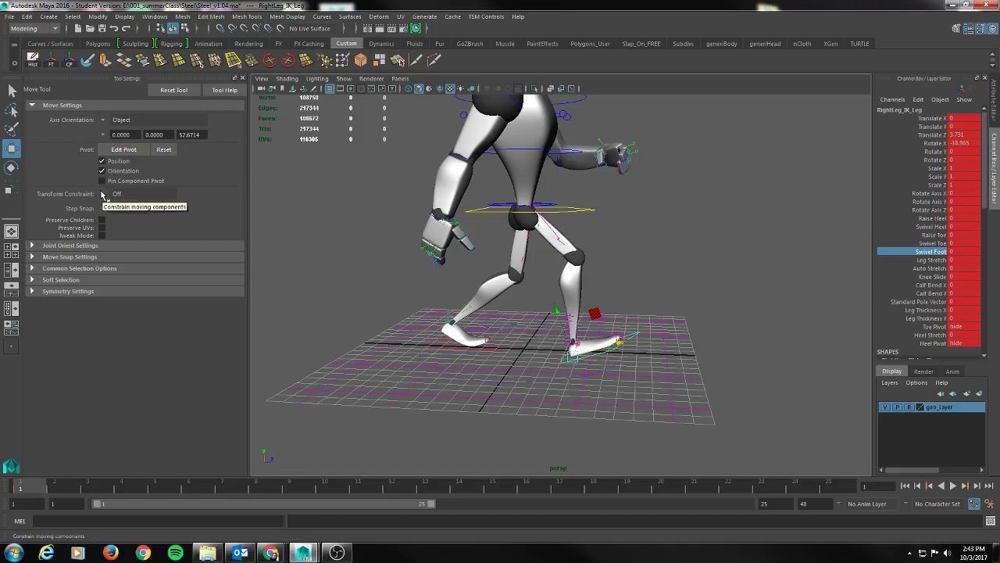
Set the Move tool to World axis orientation and move the right foot's IK control to Translate X -0.92 and Translate Z 5.176.
left_click(117, 119)
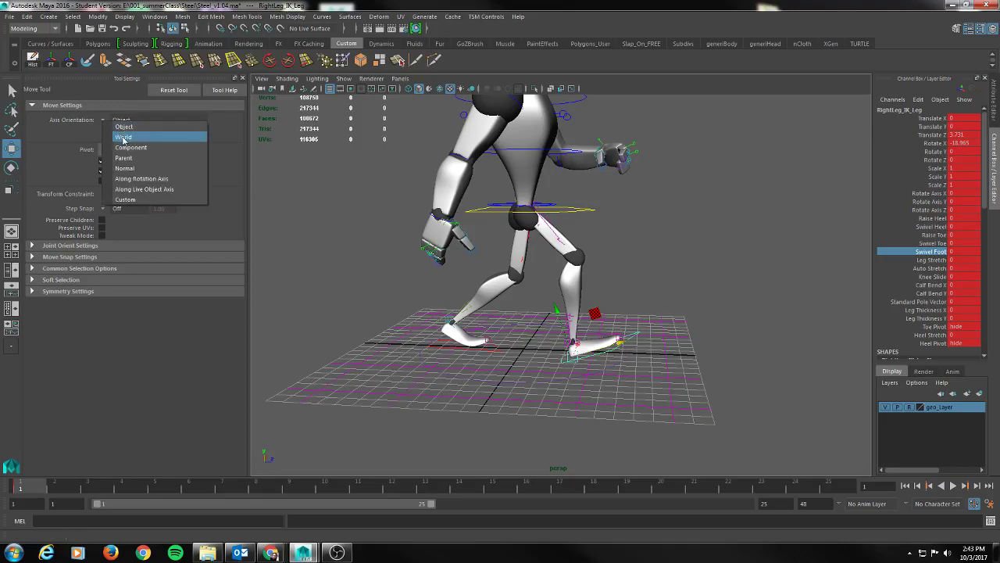
left_click(125, 139)
left_click_drag(616, 359, 648, 361)
left_click_drag(645, 298, 797, 297, "alt")
mouse_move(542, 366)
left_mouse_down()
mouse_move(558, 365)
mouse_move(549, 367)
left_mouse_up()
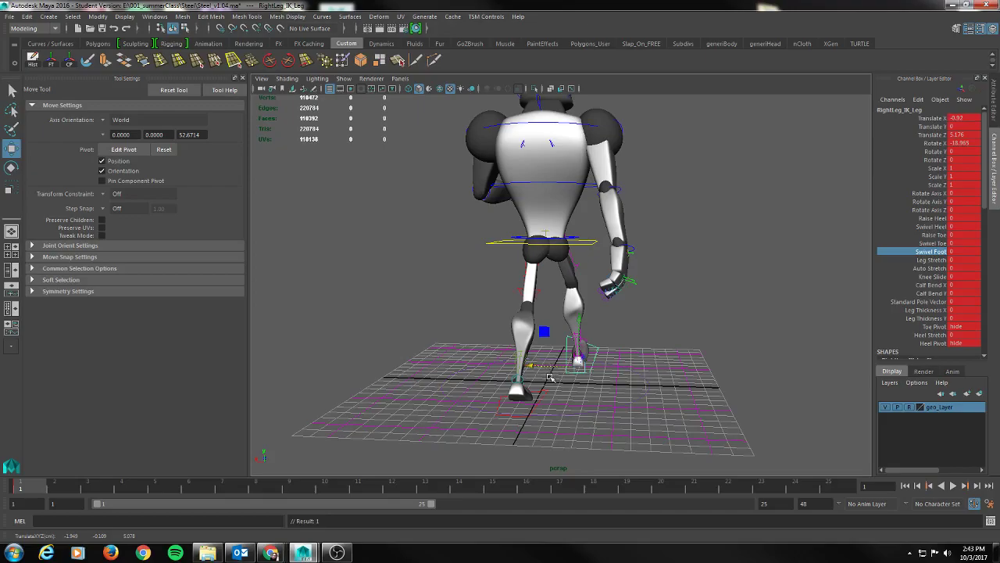
Shift the left foot's IK control sideways to a Translate X of about 0.43.
left_click(541, 394)
left_click_drag(466, 412, 462, 412)
left_click_drag(547, 423, 576, 381, "alt")
Rotate the spine base FK control to twist the upper body over the hips.
left_click(597, 268)
key("e")
left_click_drag(604, 240, 655, 269)
middle_click_drag(650, 257, 645, 301, "alt")
left_click_drag(645, 301, 507, 294, "alt")
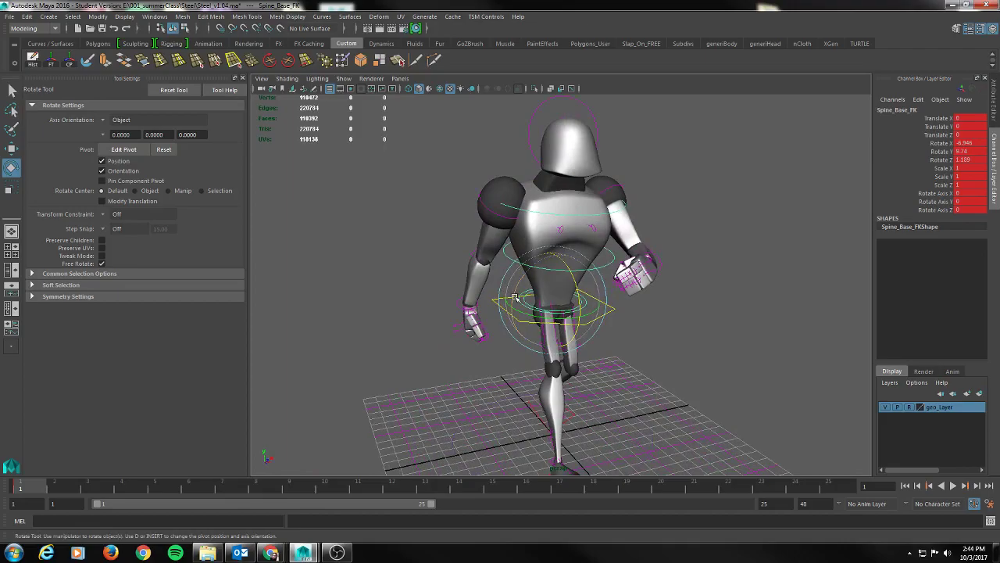
Try rotating the pelvis FK control and the spine base FK control, undoing each rotation.
left_click(498, 302)
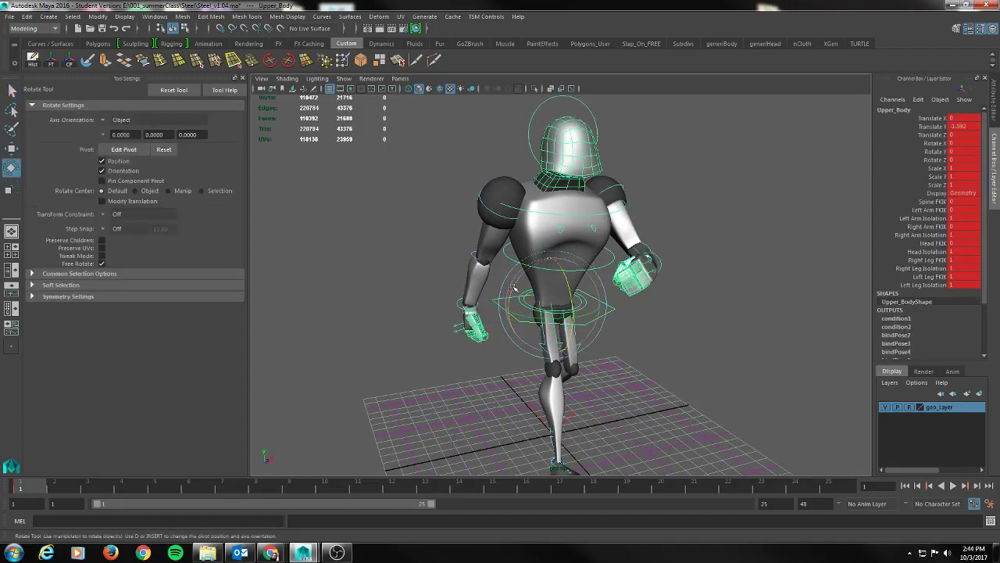
key("q")
left_click(524, 310)
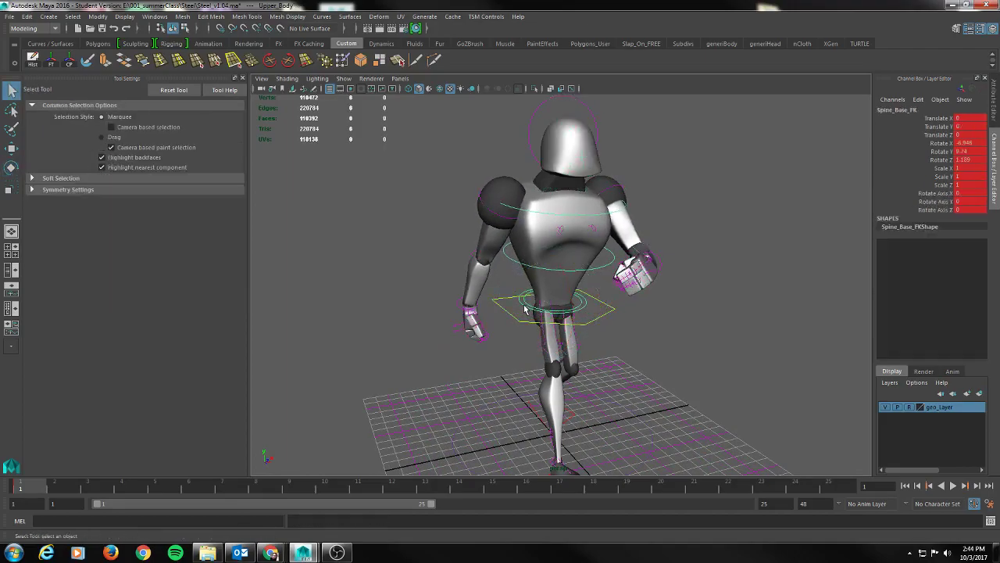
left_click(528, 308)
key("e")
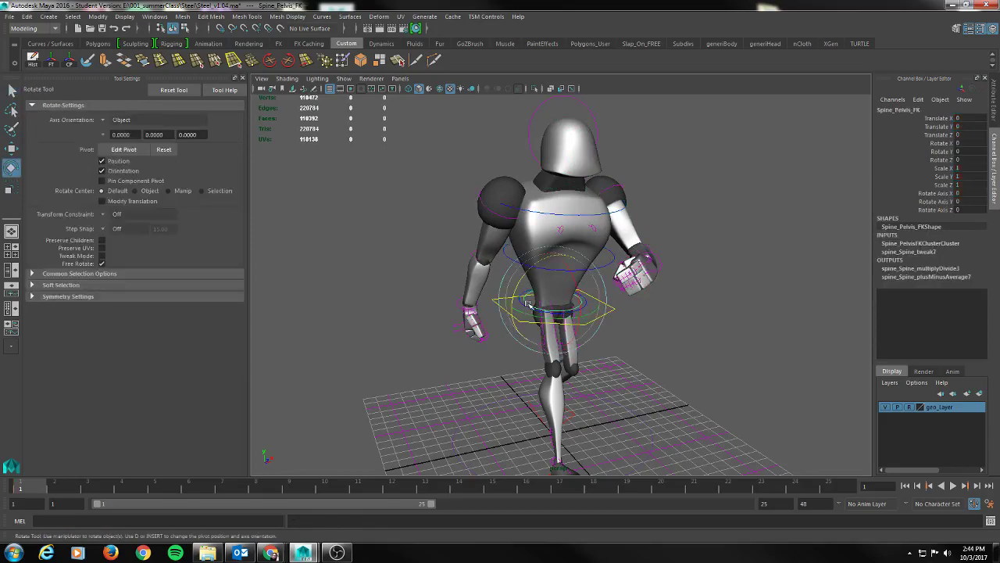
left_click_drag(518, 289, 526, 279)
key("ctrl+z")
key("q")
left_click(527, 294)
key("e")
key("ctrl+z")
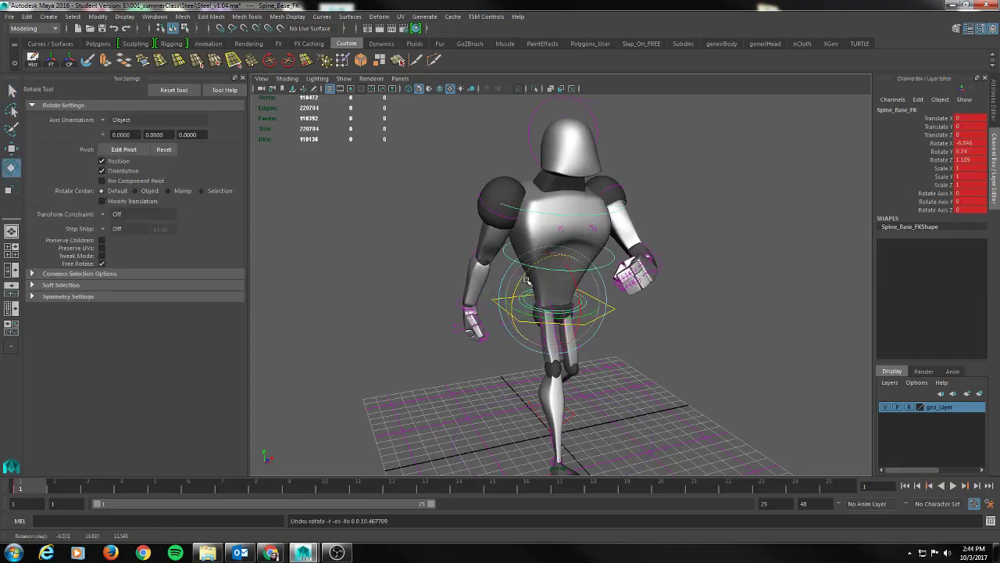
Rotate the pelvis FK control to a Rotate Z of about -14.3 and key it on frame 1.
key("q")
left_click(528, 305)
key("s")
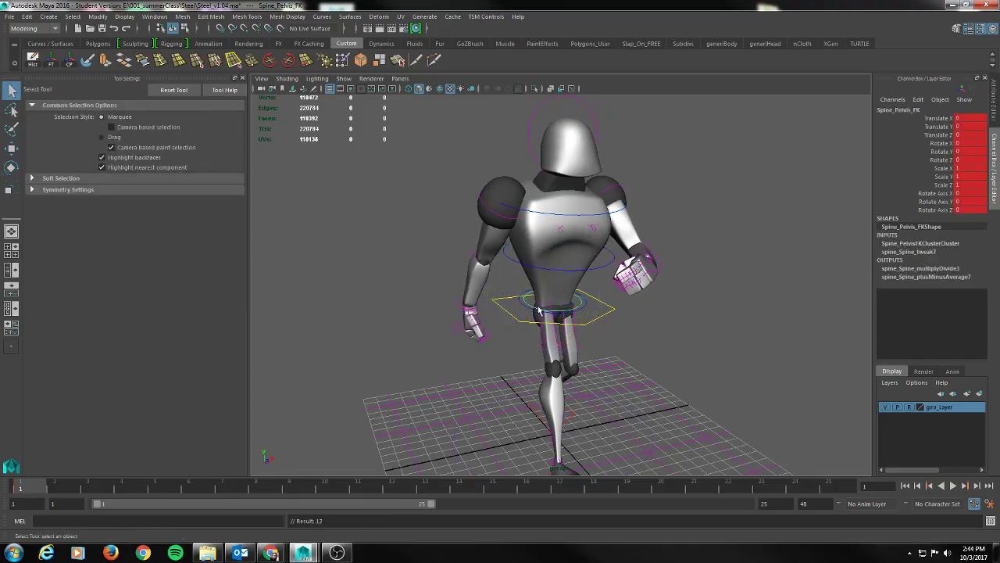
key("e")
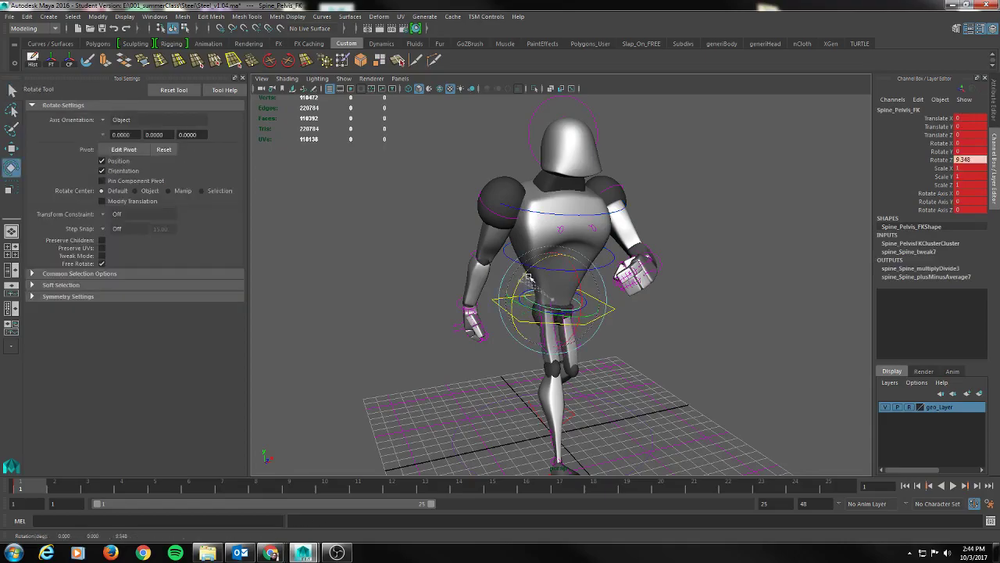
left_click_drag(526, 277, 558, 314)
key("s")
left_click_drag(618, 376, 696, 375, "alt")
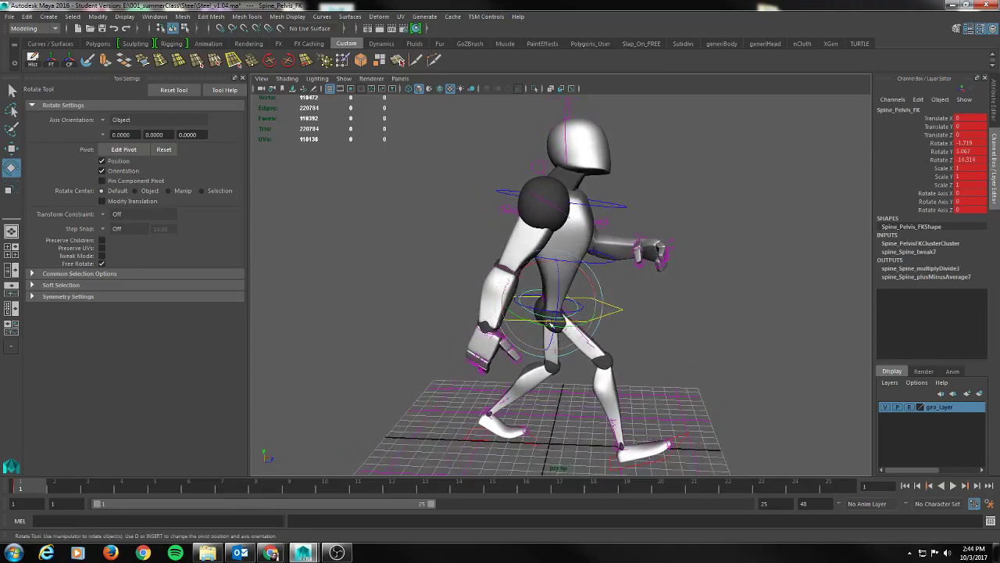
Adjust the spine base FK control's rotation to balance the tilted hips and key it on frame 1.
left_click_drag(630, 236, 541, 237, "alt")
left_click(541, 202)
left_click_drag(541, 201, 515, 193, "alt")
key("s")
key("q")
left_click(528, 310)
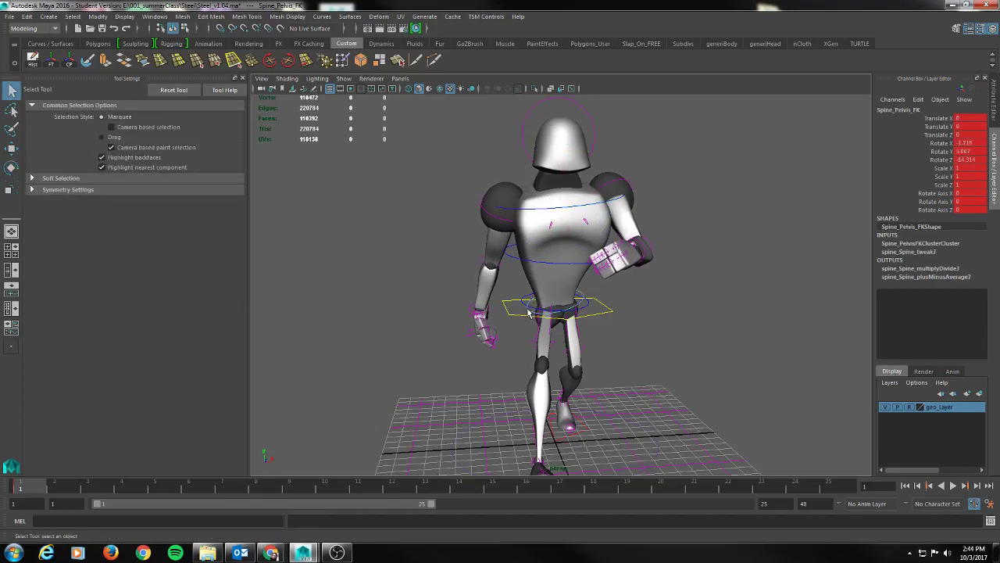
left_click(523, 306)
key("e")
left_click_drag(518, 281, 518, 280)
key("s")
Try moving the lower spine controls to shift the hips, undoing each move.
left_click_drag(633, 336, 602, 303, "alt")
key("w")
key("ctrl+z")
key("q")
left_click(580, 306)
key("w")
key("ctrl+z")
key("q")
Move the Upper_Body control sideways over the front leg to a Translate X of about -0.64.
left_click_drag(586, 319, 600, 344, "alt")
left_click(606, 308)
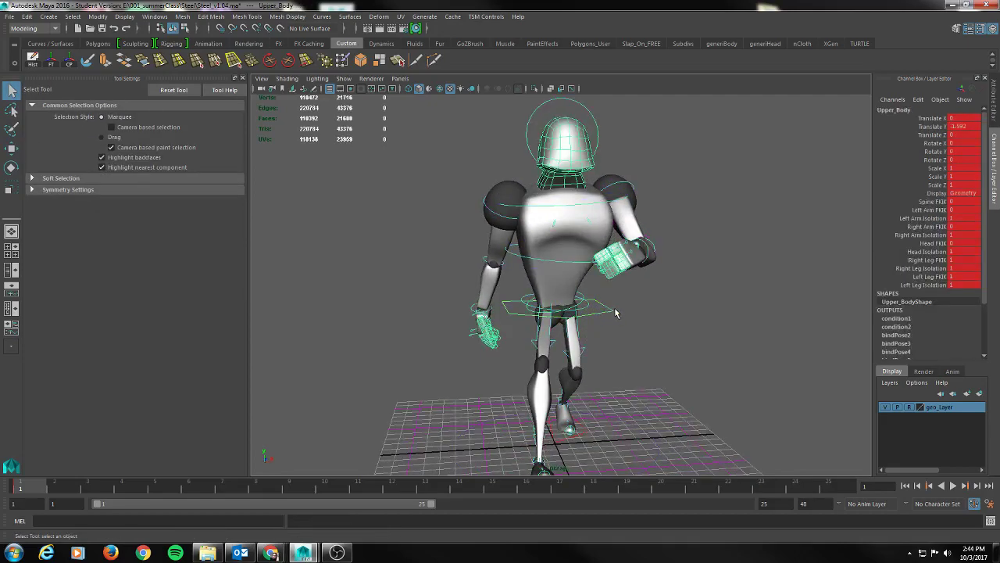
key("w")
left_click(611, 312)
left_click(610, 310)
left_click_drag(609, 305, 601, 306)
left_click_drag(645, 353, 742, 349, "alt")
Carry the frame 1 pose over to frame 25 and key the upper body, both foot IK controls and the leg controls there.
left_click_drag(38, 488, 888, 519)
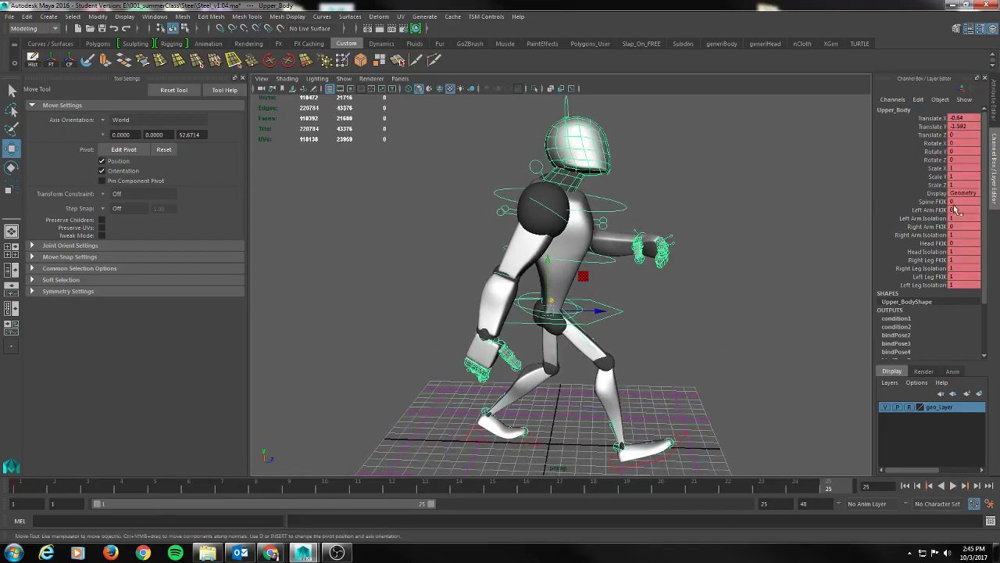
left_click(684, 437)
left_click(534, 443)
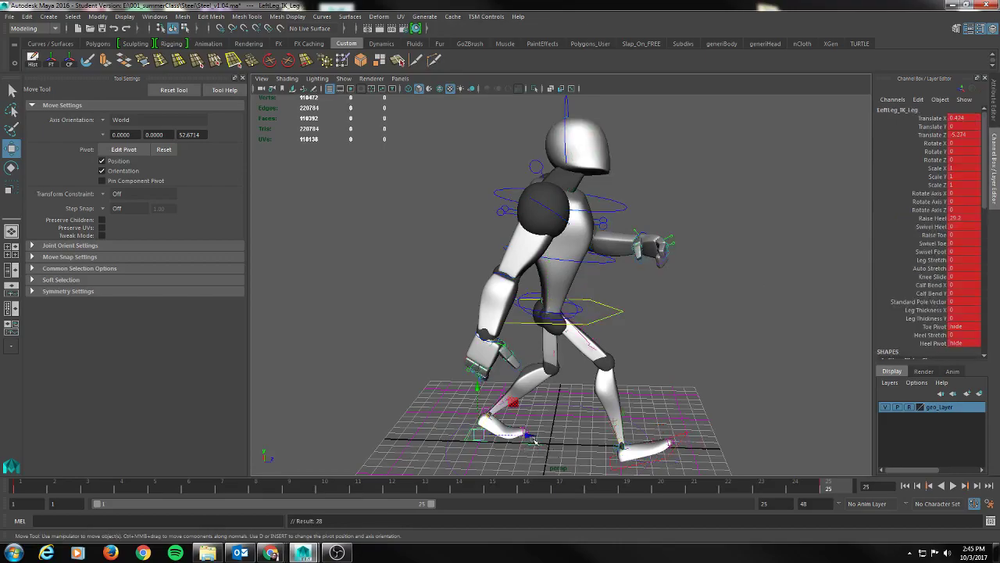
left_click(587, 332)
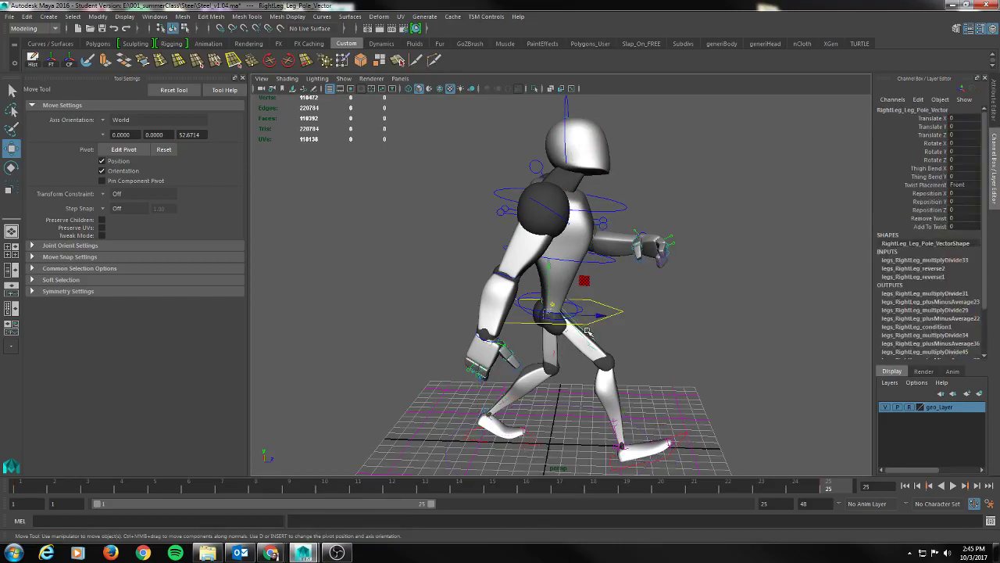
left_click(551, 350)
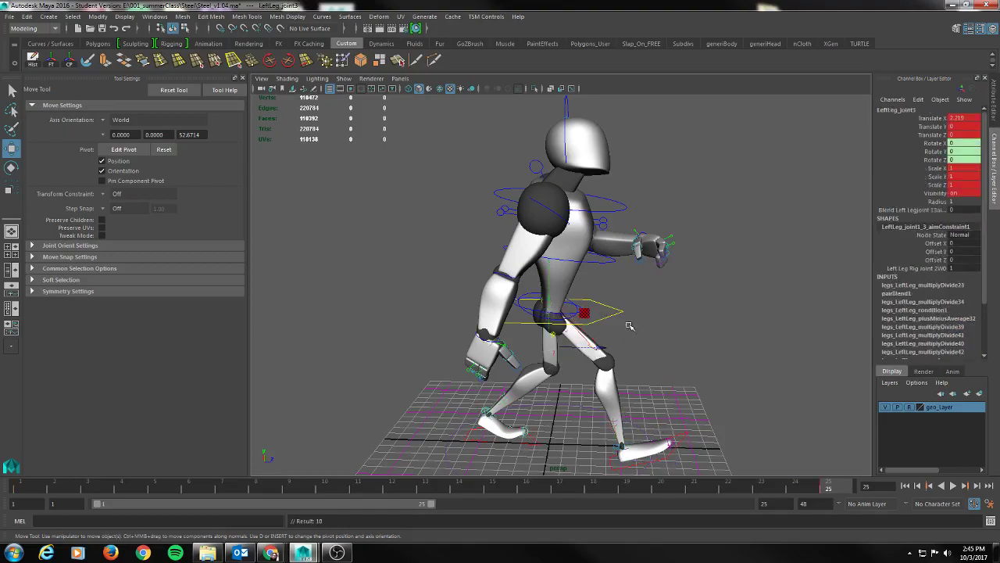
Try keying the whole character on frame 25 by selecting everything at once, and clear the selection.
left_click_drag(390, 103, 762, 465)
key("s")
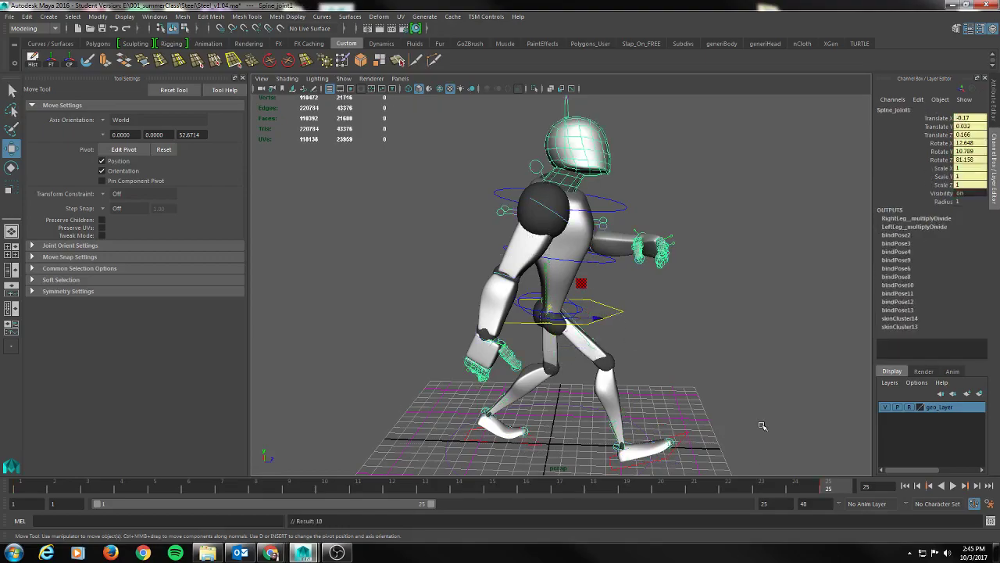
left_click(734, 333)
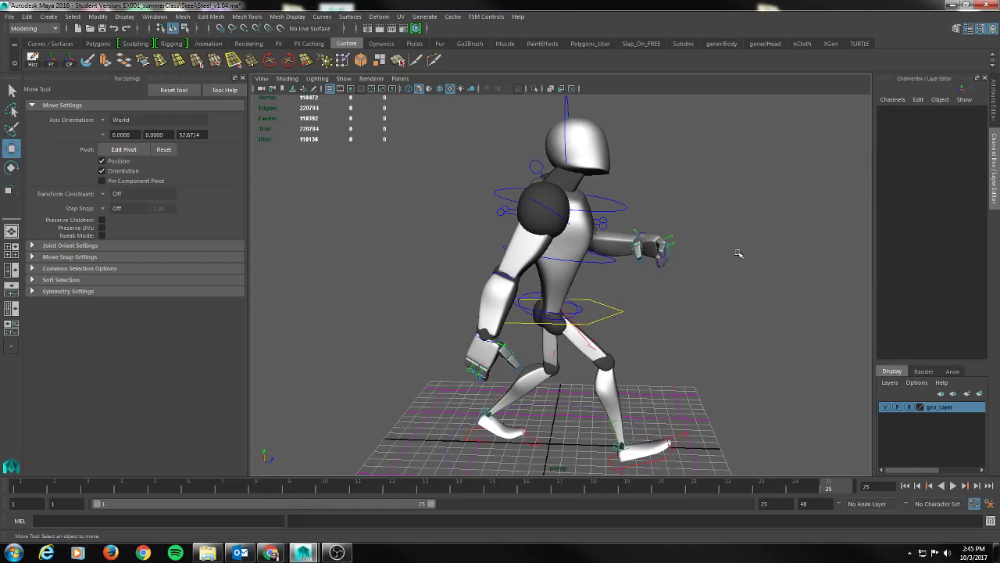
Key the spine base, spine middle and torso FK controls on frame 25.
left_click_drag(739, 254, 696, 267, "alt")
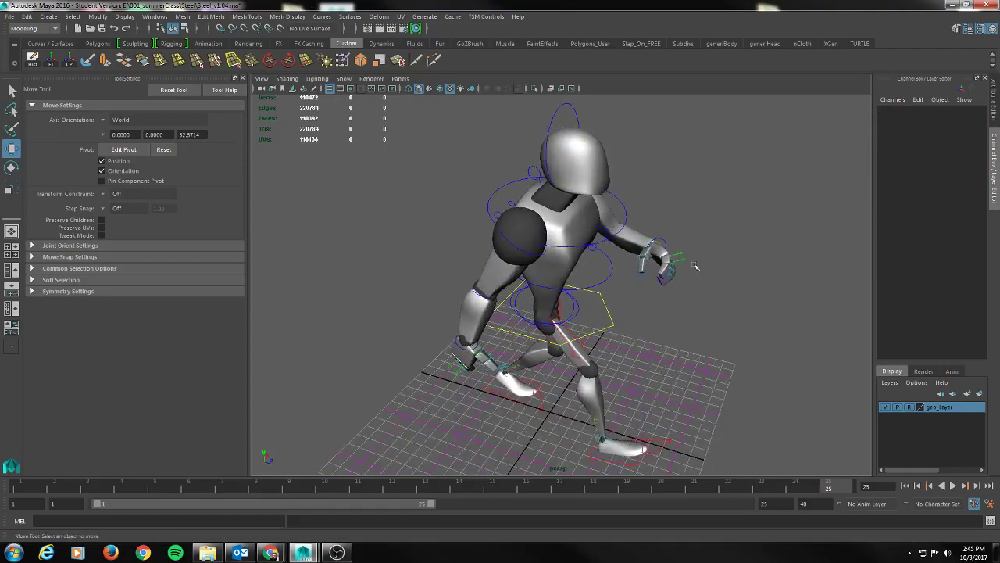
left_click(580, 306)
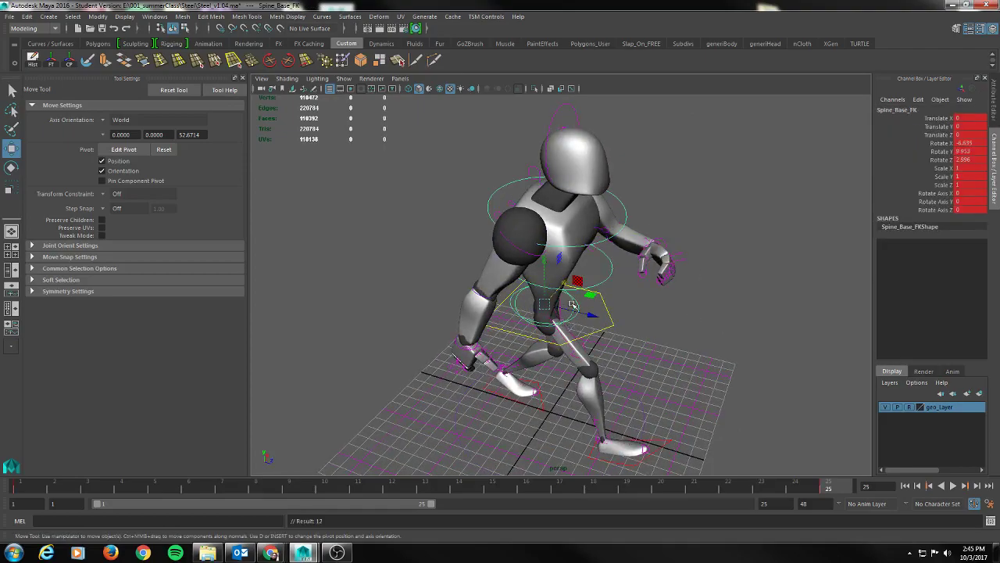
left_click(572, 304)
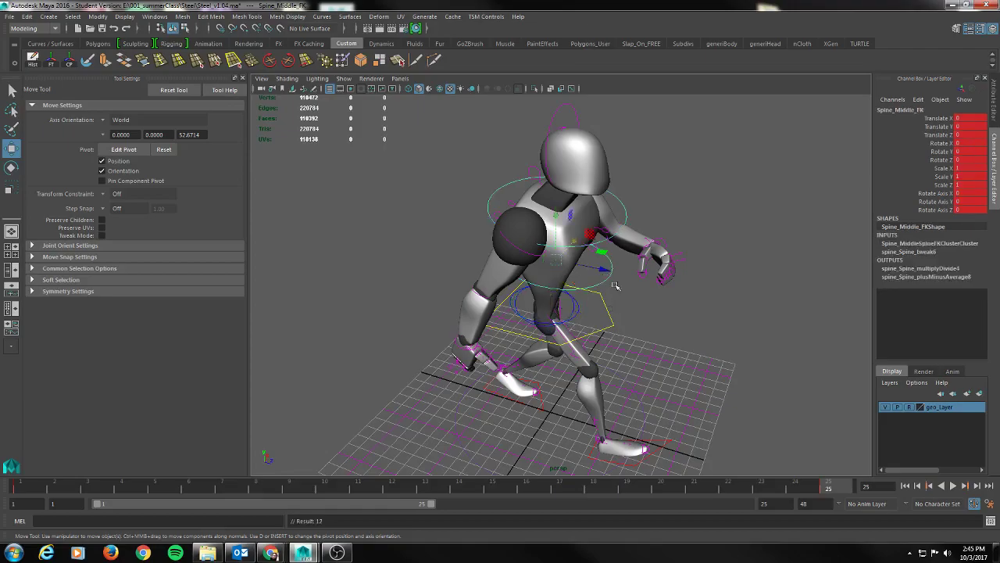
left_click(620, 198)
Key the left hand, left lower arm and left upper arm controls on frame 25.
left_click_drag(769, 252, 668, 246, "alt")
left_click(590, 268)
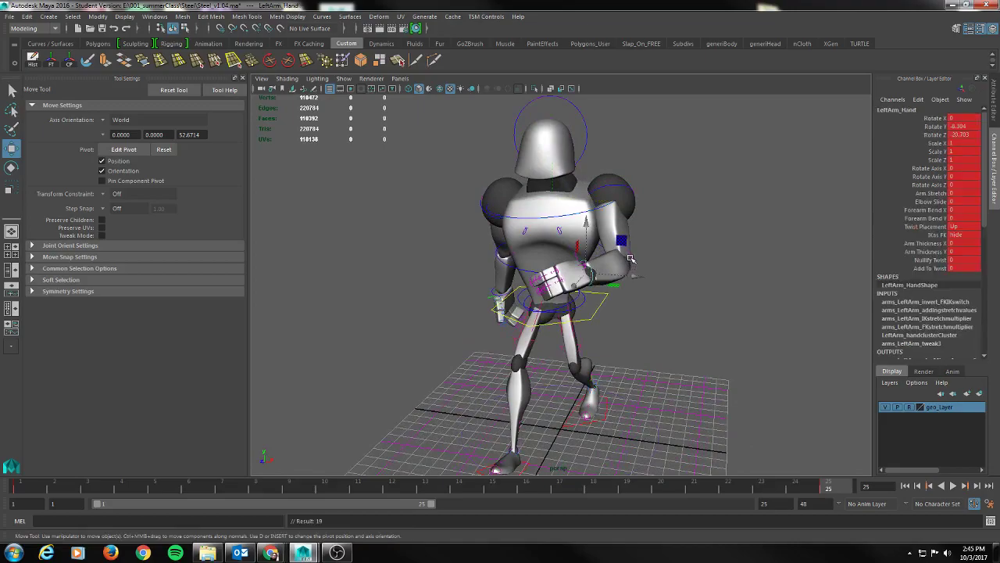
left_click(631, 260)
mouse_move(659, 288)
left_mouse_down("alt")
mouse_move(670, 321)
mouse_move(653, 301)
left_mouse_up("alt")
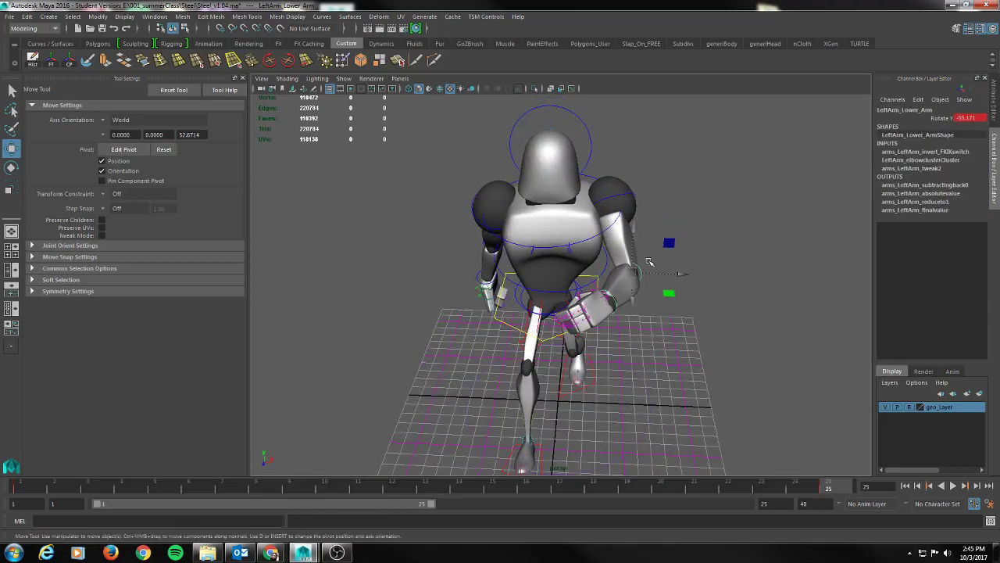
left_click(679, 265)
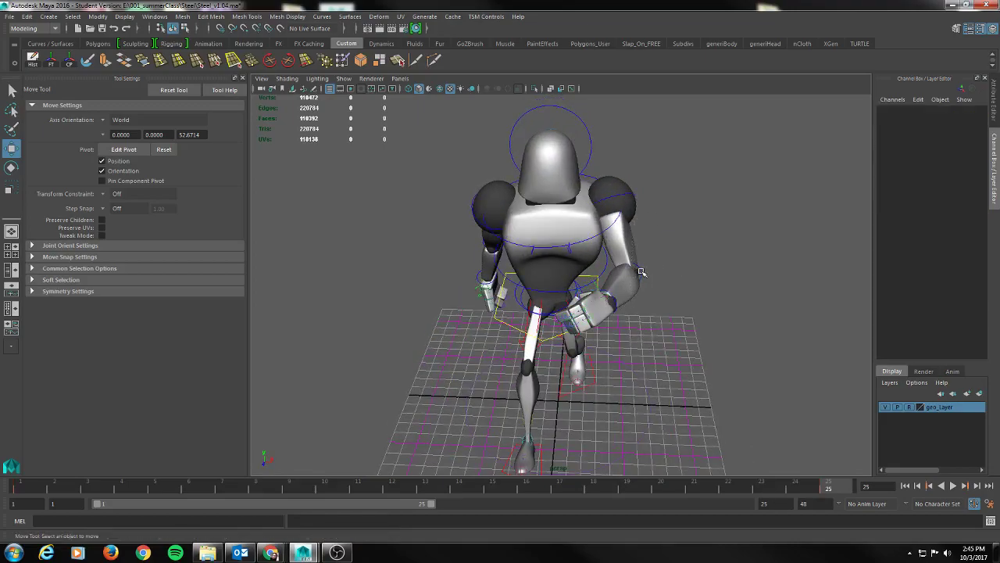
left_click(641, 272)
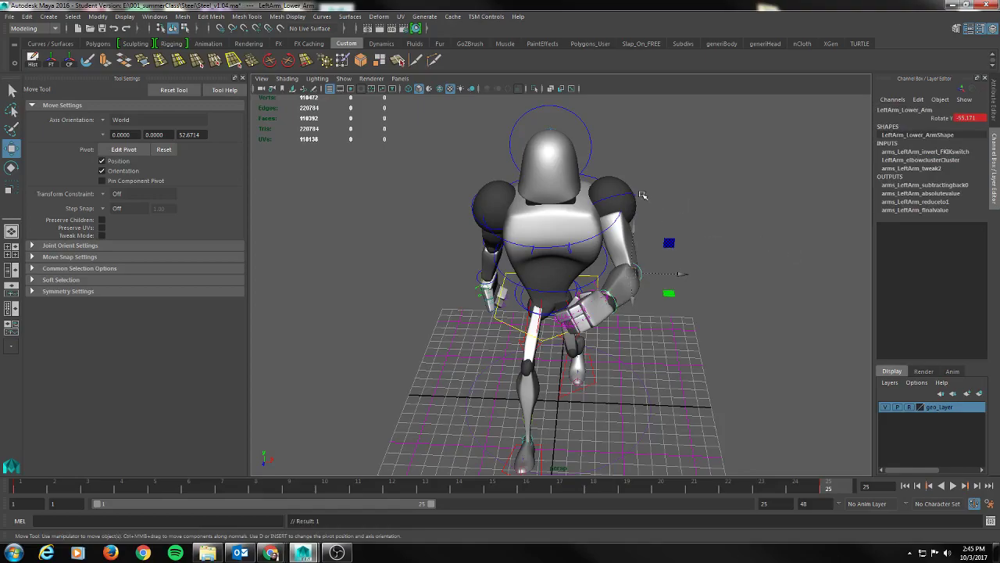
left_click(631, 193)
key("s")
Key the right upper arm, right lower arm and right hand controls on frame 25.
left_click_drag(654, 262, 719, 286, "alt")
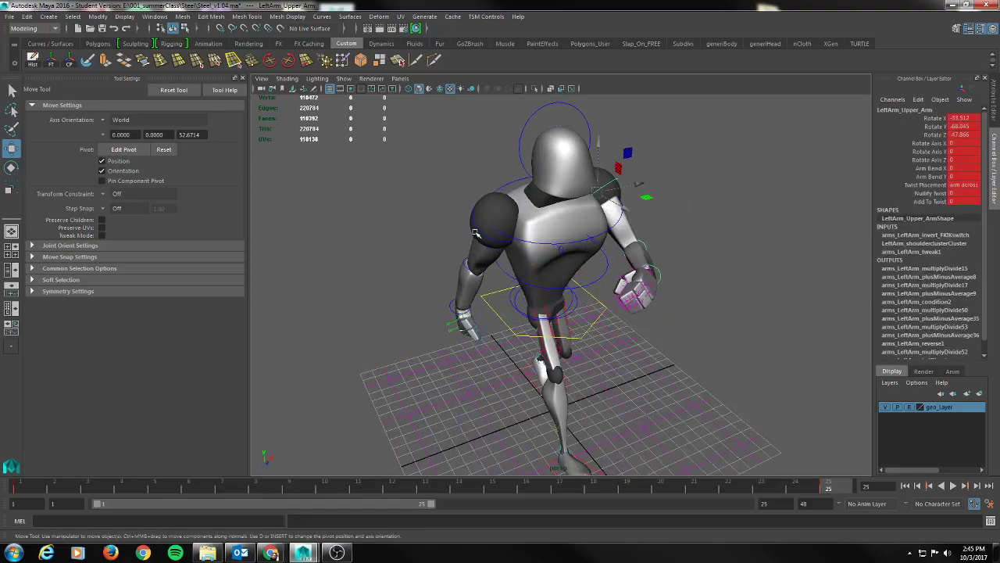
left_click(480, 233)
left_click(467, 265)
key("s")
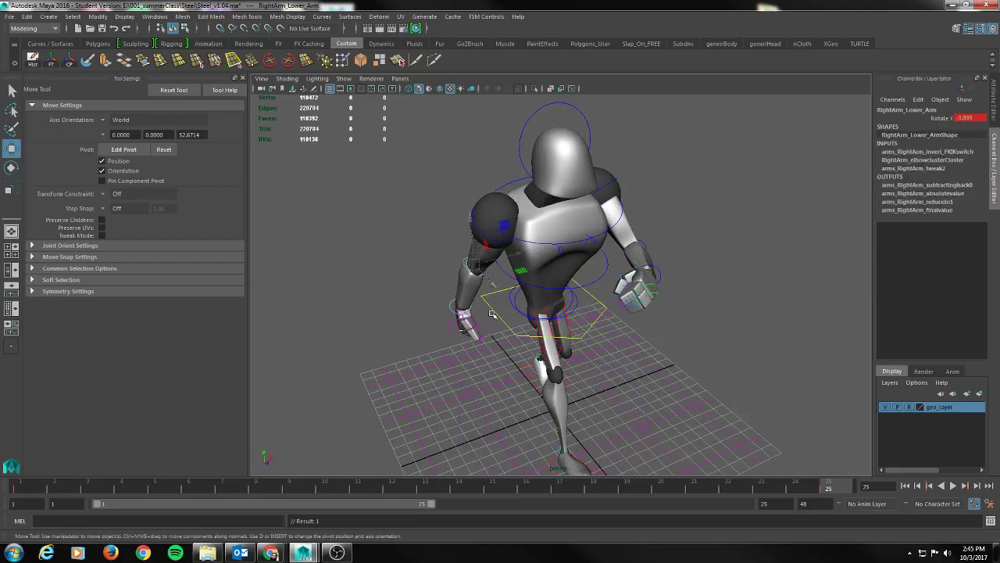
left_click_drag(493, 314, 409, 317, "alt")
left_click(448, 317)
key("s")
Key the left and right foot IK controls and the main Character control on frame 25.
left_click_drag(652, 400, 593, 376, "alt")
left_click(545, 393)
key("s")
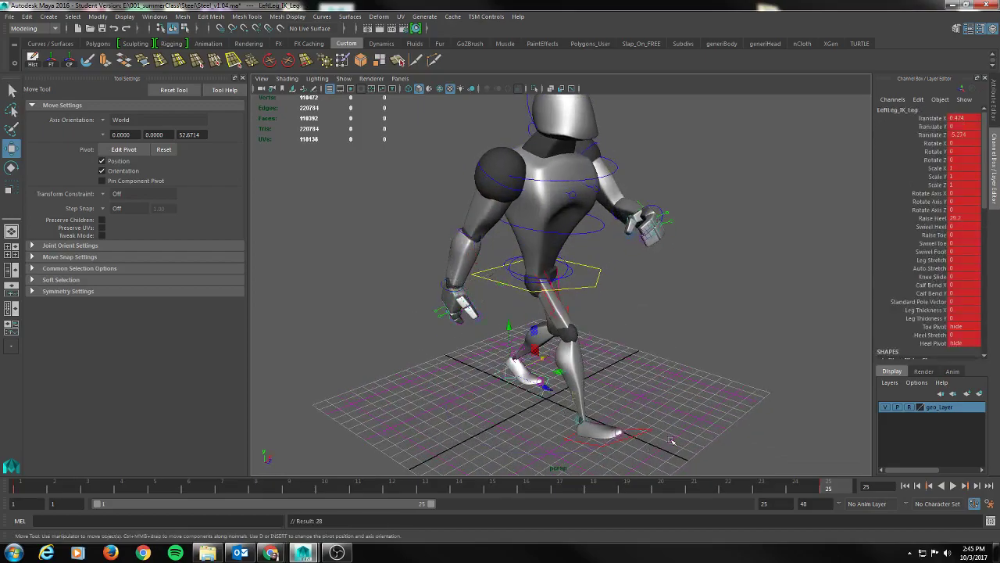
left_click(648, 434)
left_click_drag(545, 435, 515, 448, "alt")
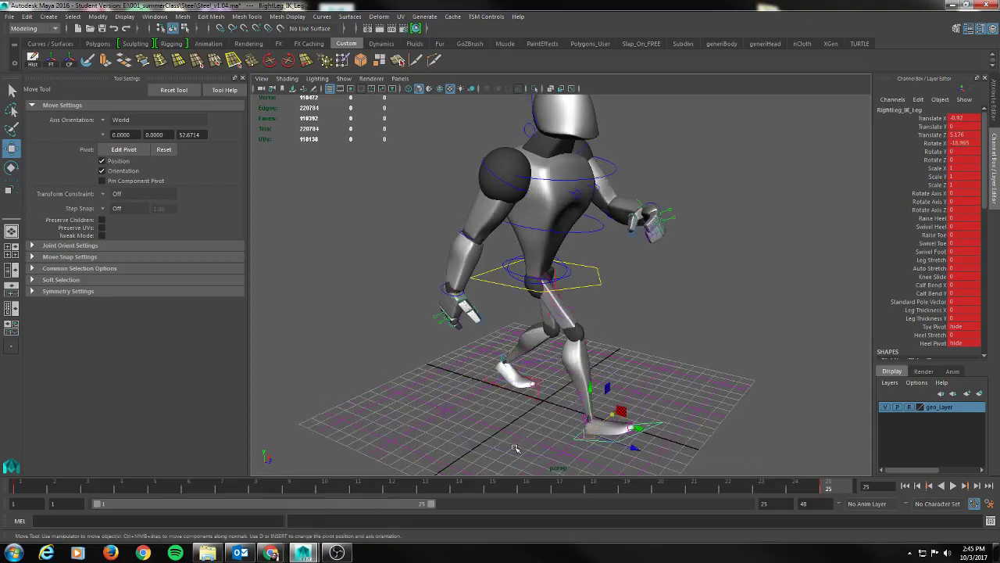
left_click(512, 455)
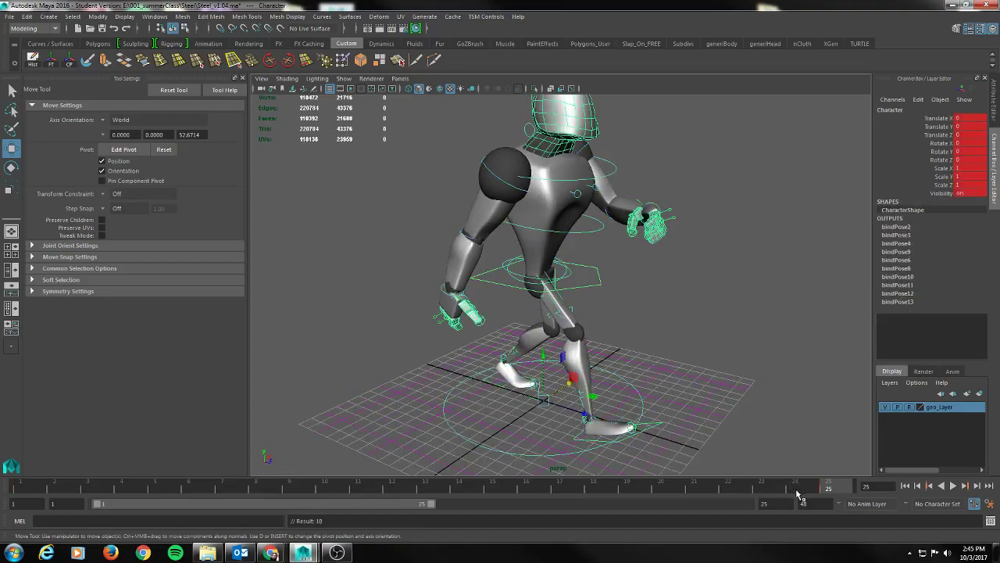
Check the keyed channels of the pelvis, spine base, spine middle and torso controls at frame 25.
left_click_drag(817, 487, 878, 499)
middle_click_drag(683, 344, 717, 383, "alt")
mouse_move(717, 384)
left_mouse_down("alt")
mouse_move(730, 373)
mouse_move(711, 375)
left_mouse_up("alt")
left_click(591, 311)
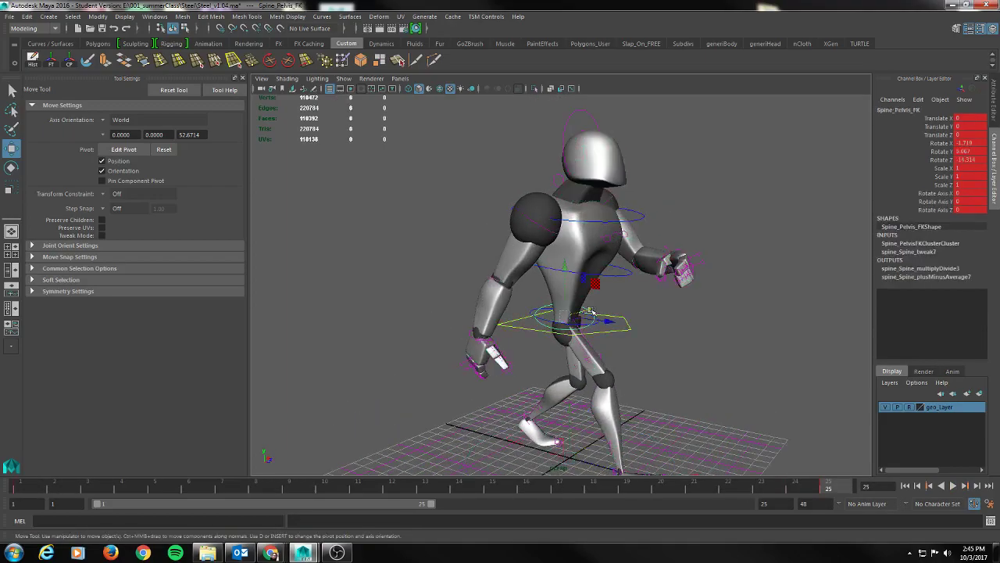
left_click_drag(592, 313, 608, 343, "alt")
left_click(597, 319)
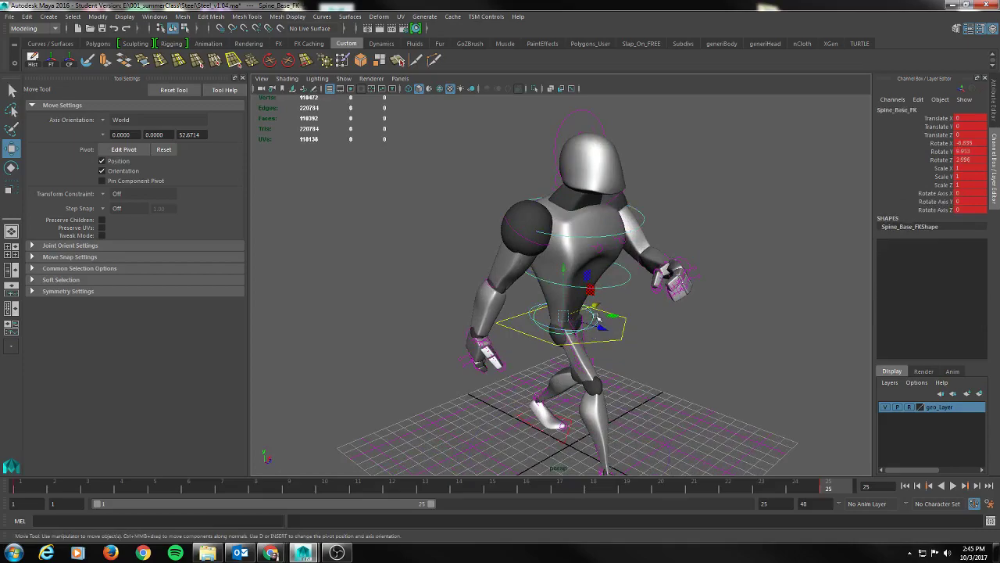
left_click(616, 287)
left_click(643, 220)
left_click_drag(646, 221, 735, 310, "alt")
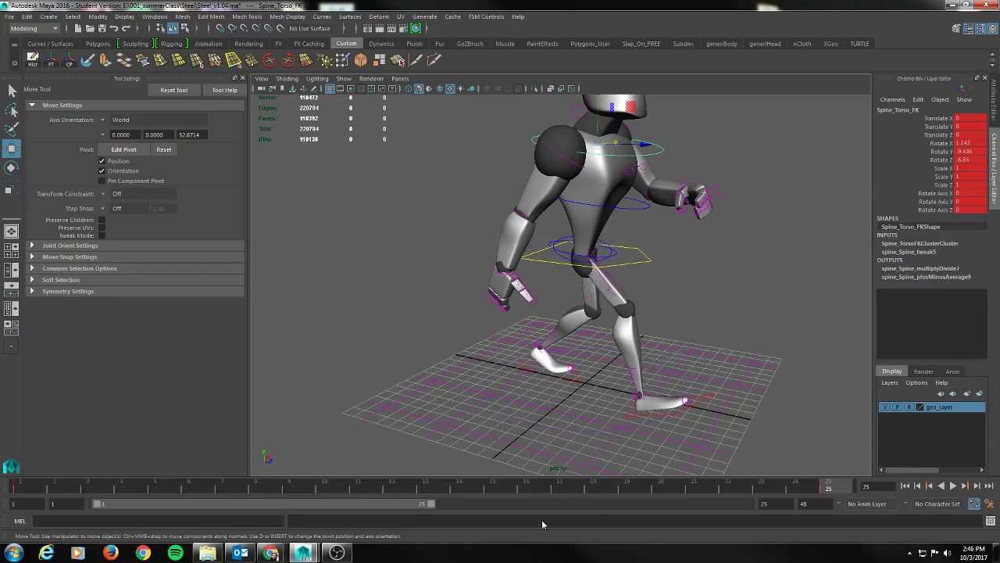
Bring up the WalkRef walk cycle chart in the browser to check the frame 13 contact pose, then move its window out of view.
key("alt+Tab")
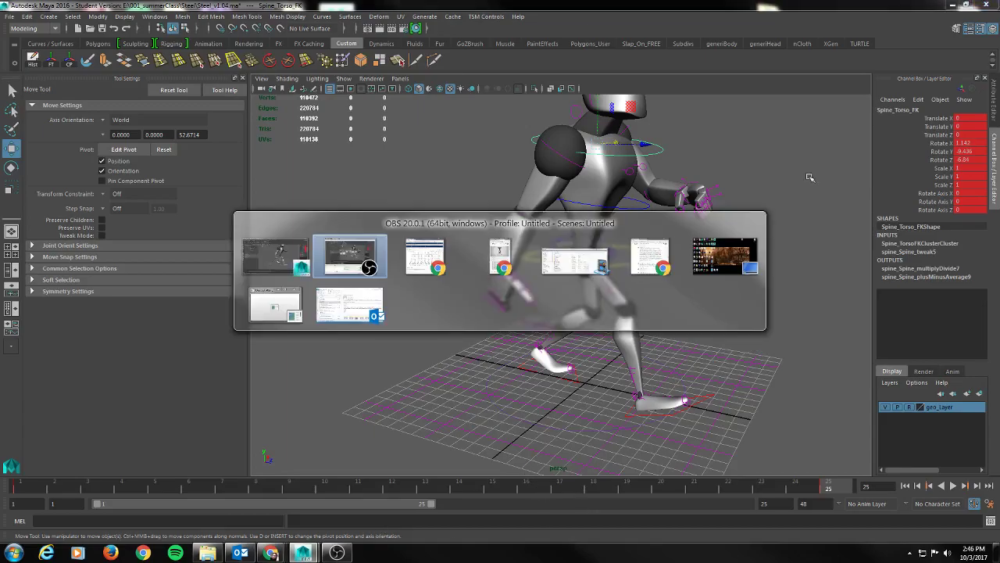
key("alt+Tab")
key("alt+Tab")
key("alt+Tab")
key("alt+Tab")
key("alt+Tab")
key("alt+Tab")
key("alt+Tab")
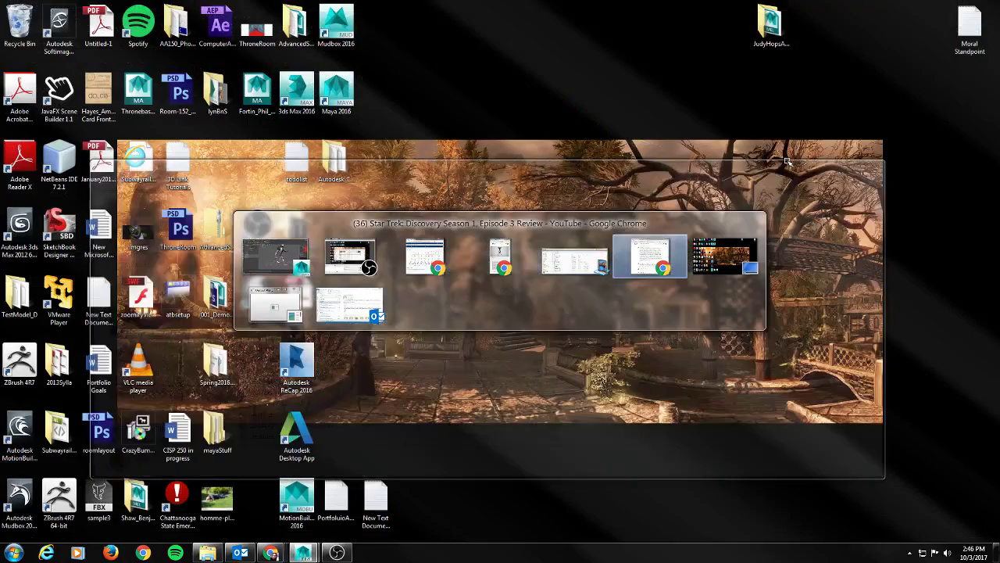
key("alt+Tab")
key("alt+Tab")
key("alt+Tab")
key("alt+Tab")
key("alt+Tab")
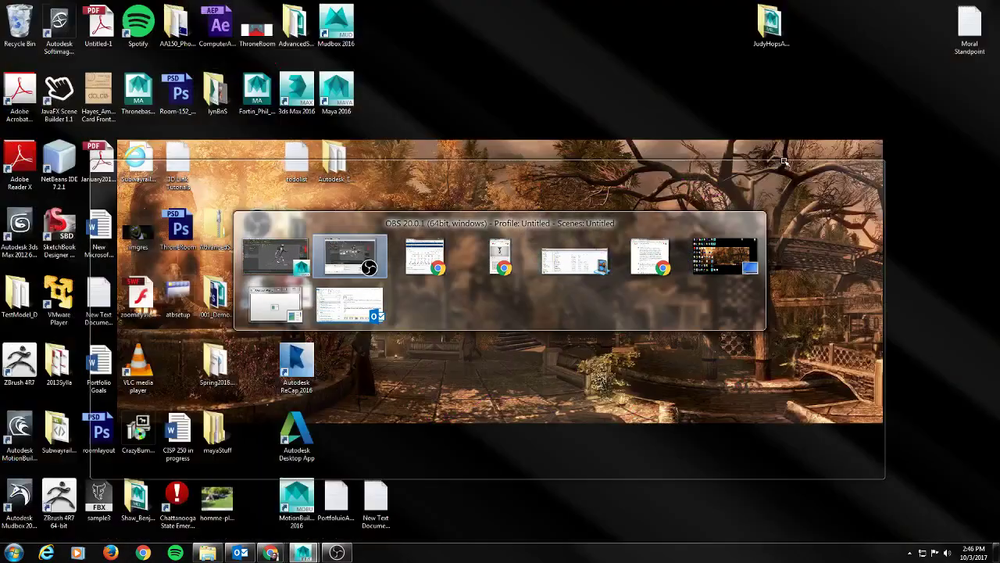
key("alt+Tab")
key("alt+shift+Tab")
key("alt+shift+Tab")
key("alt+shift+Tab")
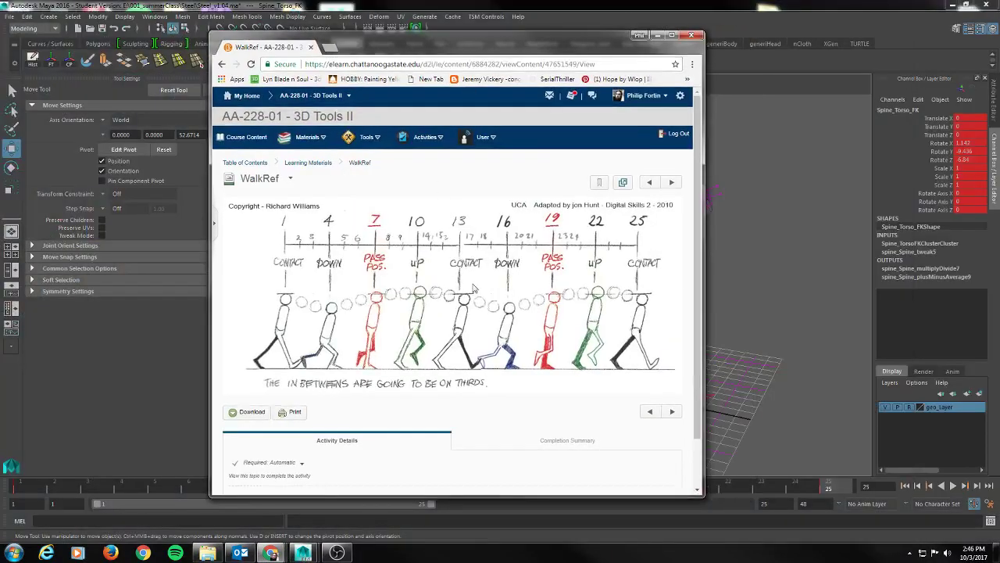
left_click_drag(569, 38, 999, 36)
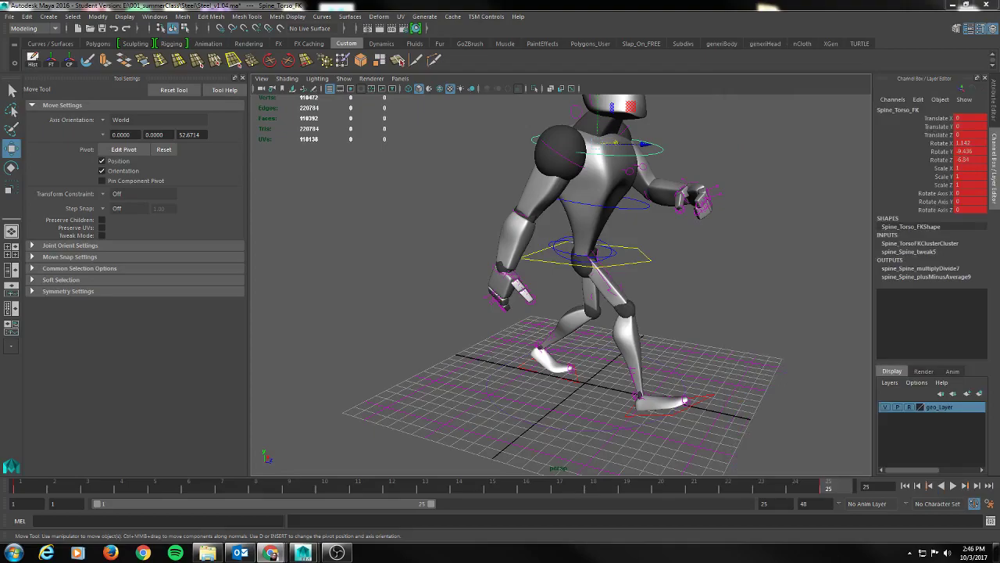
Go to frame 13 for the opposite contact pose and look over the Time Slider preferences without changing them.
left_click_drag(665, 331, 701, 339, "alt")
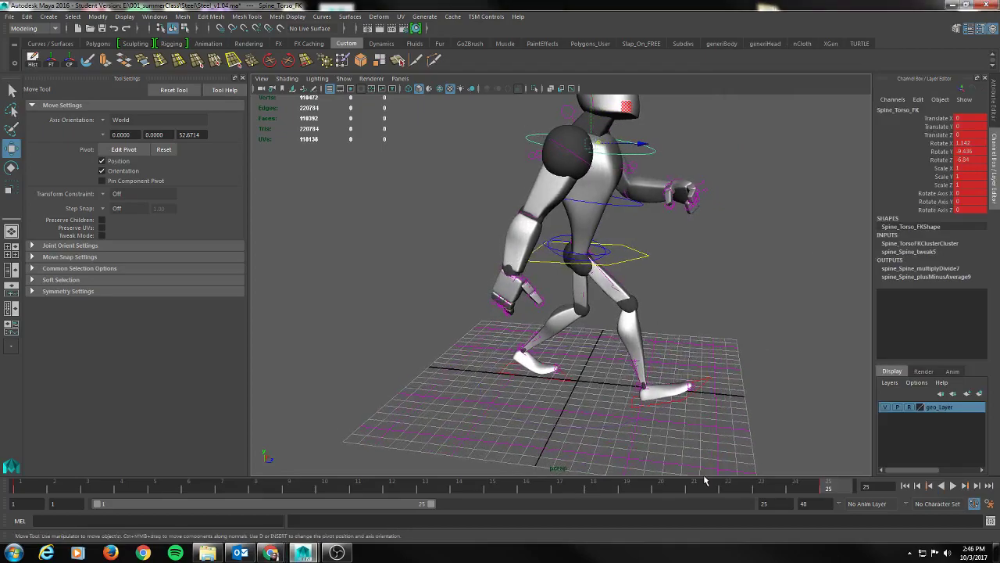
middle_click_drag(722, 292, 685, 317, "alt")
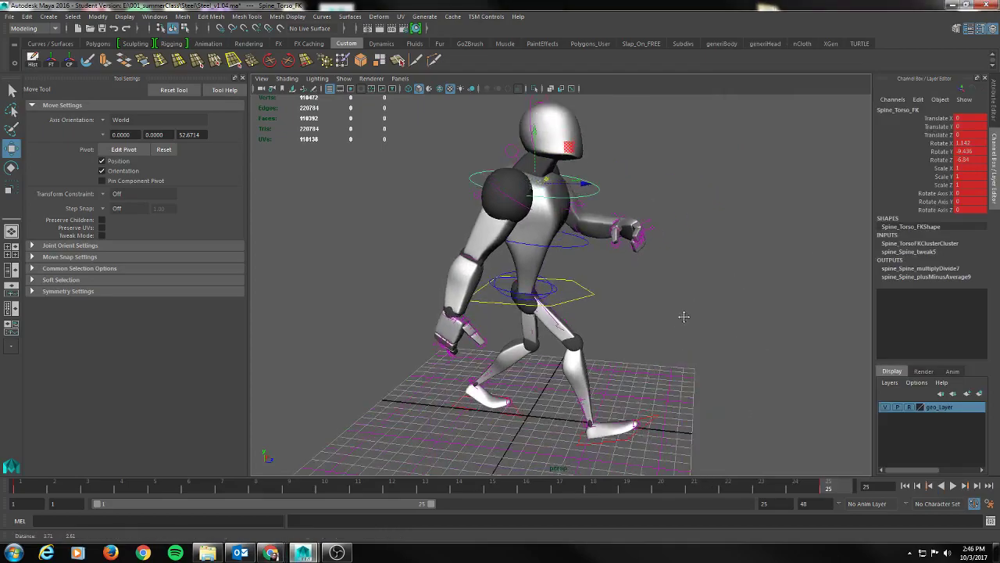
left_click(427, 489)
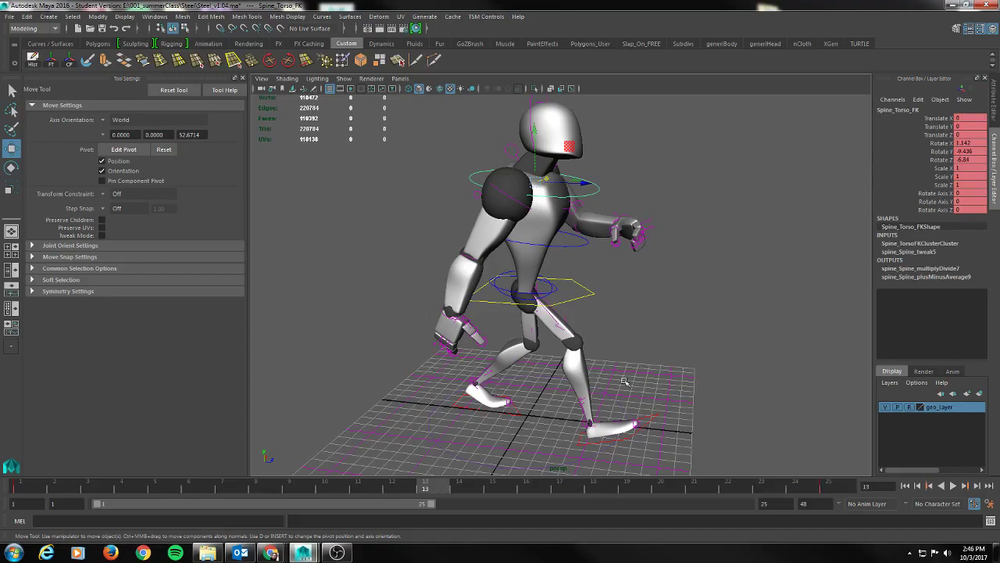
left_click_drag(624, 380, 657, 365, "alt")
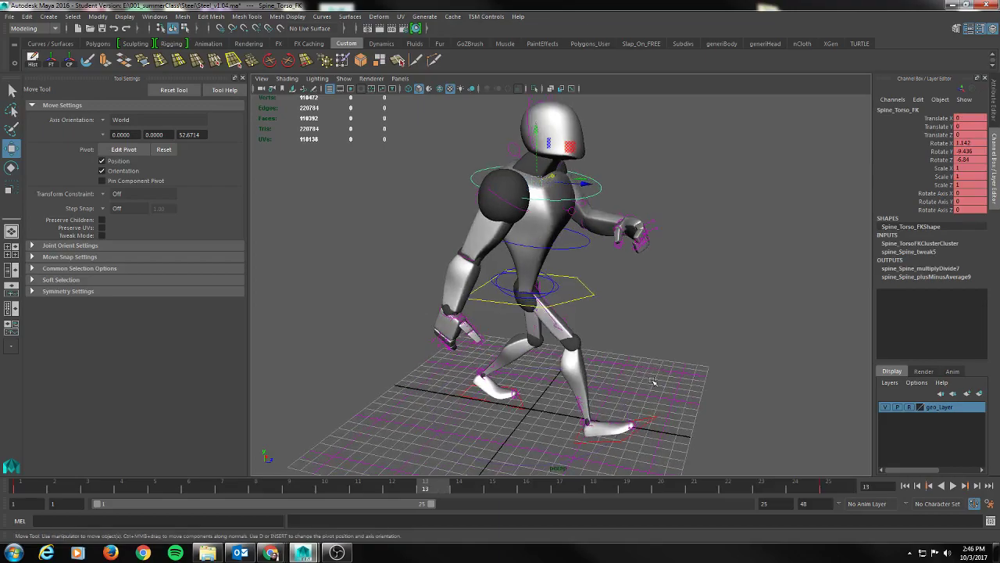
mouse_move(427, 492)
middle_mouse_down()
mouse_move(104, 483)
mouse_move(403, 506)
mouse_move(425, 496)
middle_mouse_up()
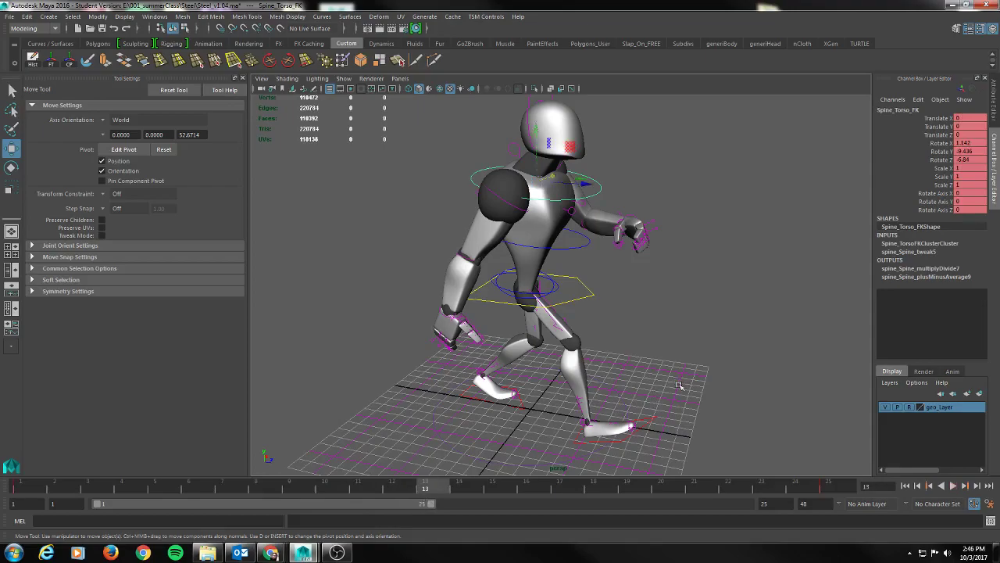
left_click(990, 504)
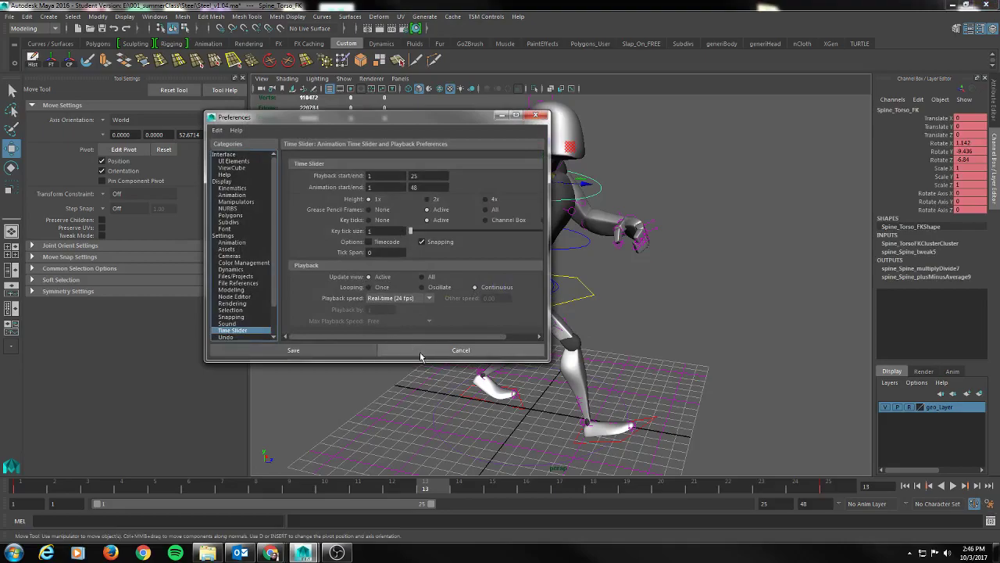
left_click(496, 353)
Move the left foot IK control forward from behind the body until it is near the right foot.
left_click_drag(525, 399, 551, 390, "alt")
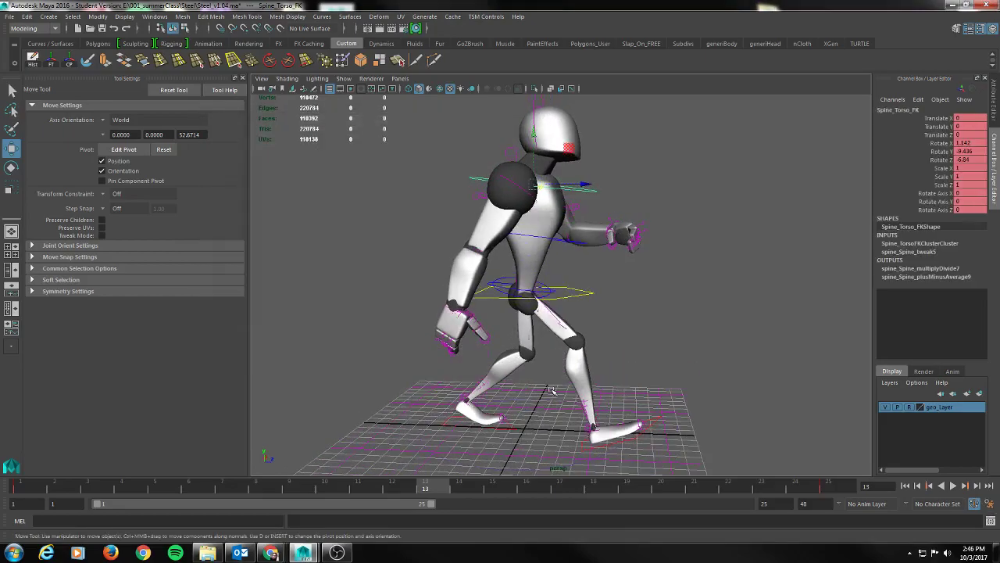
left_click(518, 428)
left_click_drag(503, 423, 628, 422)
left_click_drag(730, 322, 678, 347, "alt")
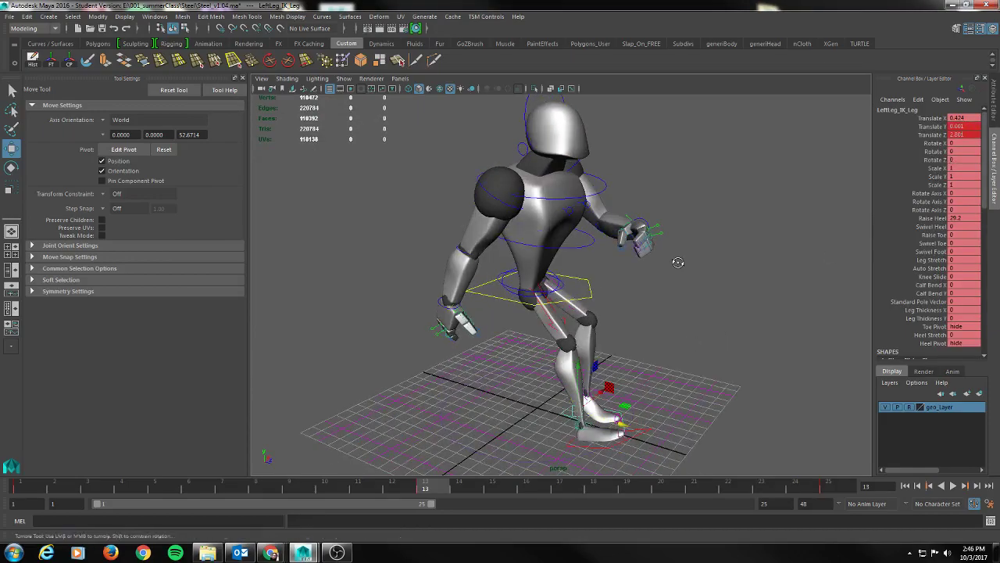
Try zeroing the left foot control's channels from Translate X through Raise Heel, and undo it.
left_click_drag(677, 264, 623, 273, "alt")
left_click_drag(970, 116, 981, 216)
key("Return")
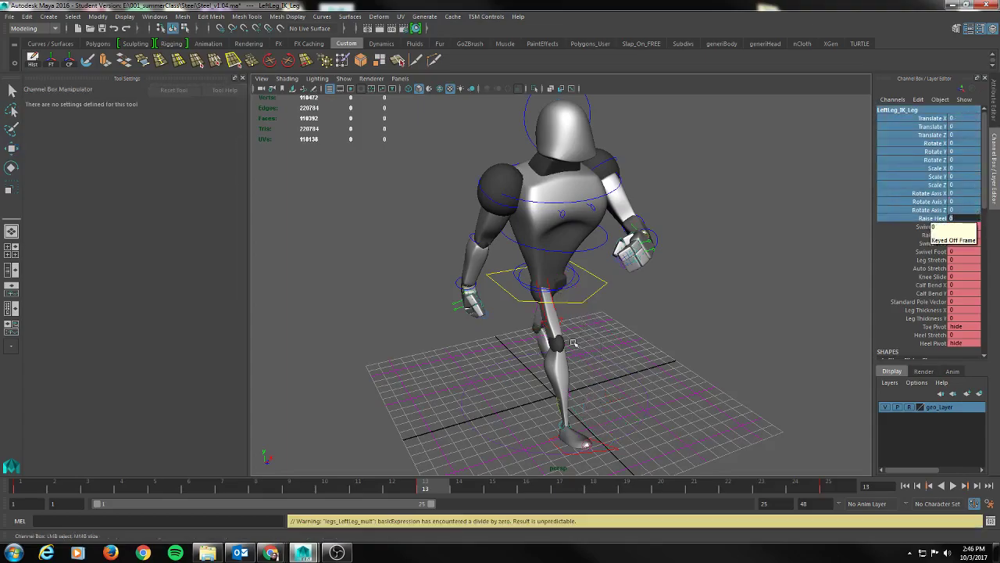
left_click_drag(630, 389, 694, 386, "alt")
key("ctrl+z")
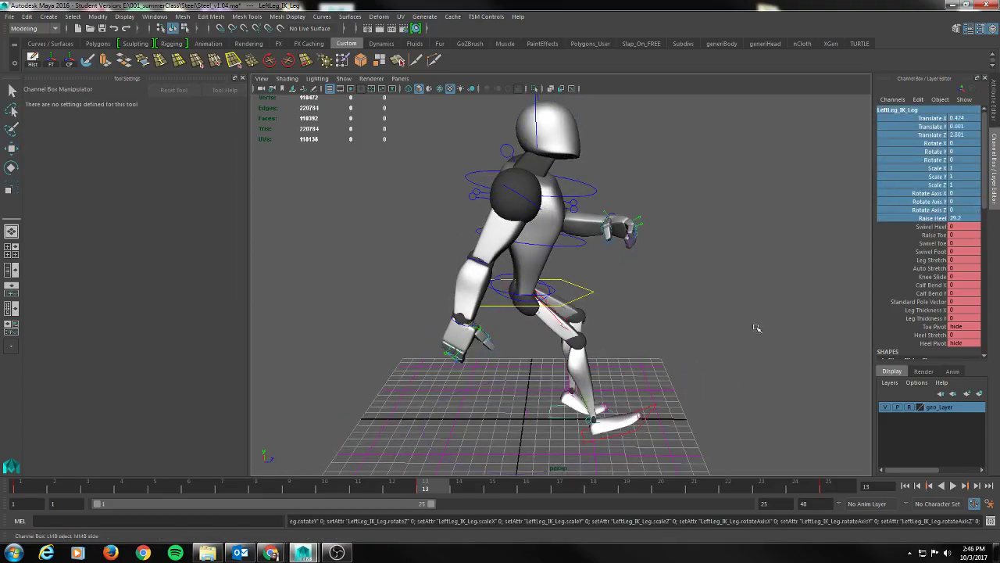
Set the left foot control's Raise Heel to 0.
double_click(958, 219)
type("0")
key("Return")
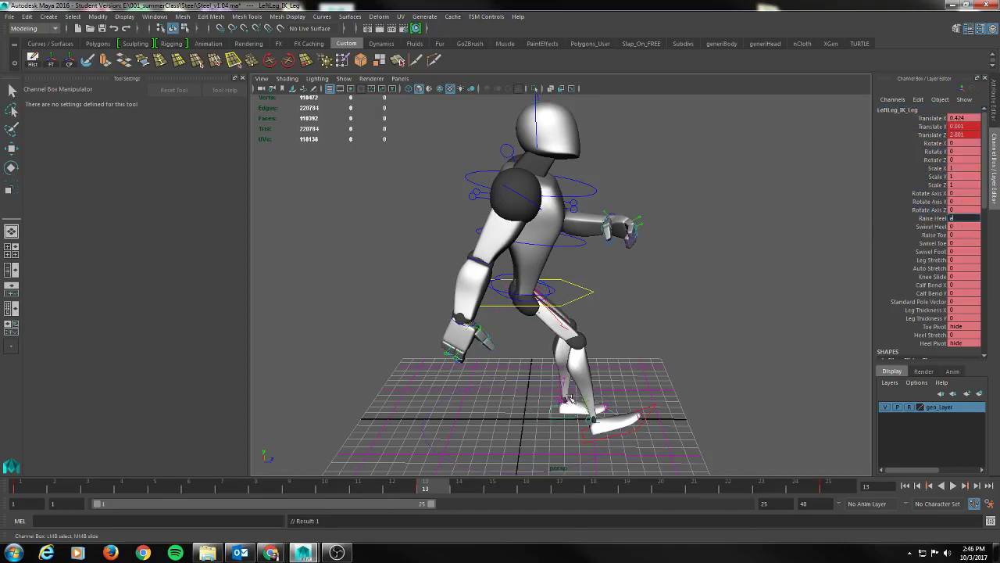
Move the left foot farther forward into the leading contact position and tilt its toes up.
left_click_drag(556, 378, 535, 411, "alt")
middle_click_drag(535, 414, 535, 383, "alt")
left_click_drag(535, 383, 410, 386, "alt")
key("w")
left_click_drag(555, 432, 560, 402)
key("e")
left_click_drag(461, 408, 659, 405, "alt")
Set the right foot control's Rotate X to 0 and move the foot behind the body to about -5.6 in Translate Z.
left_click(531, 427)
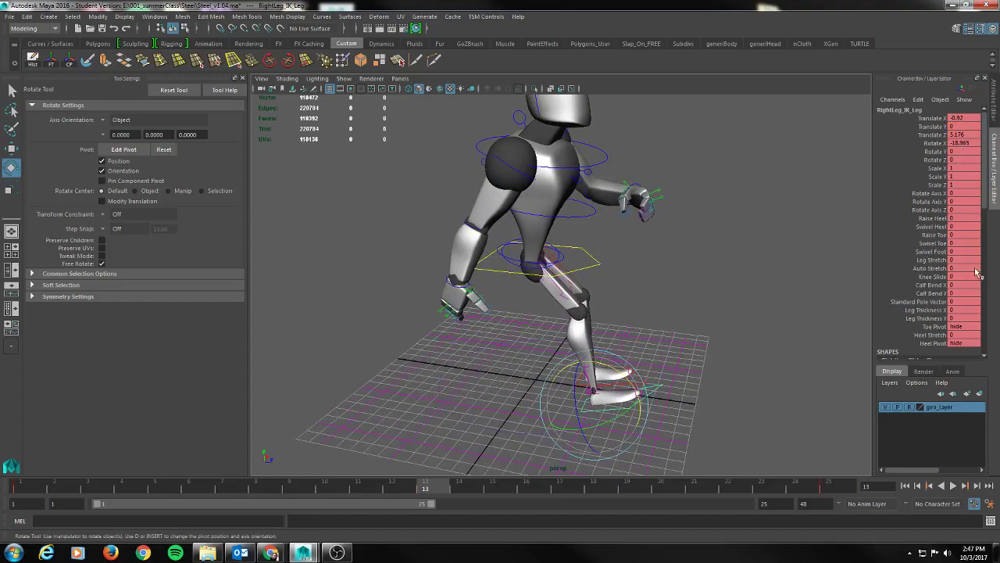
double_click(964, 143)
key("Return")
type("w")
left_click(660, 404)
key("w")
left_click_drag(645, 412, 498, 405)
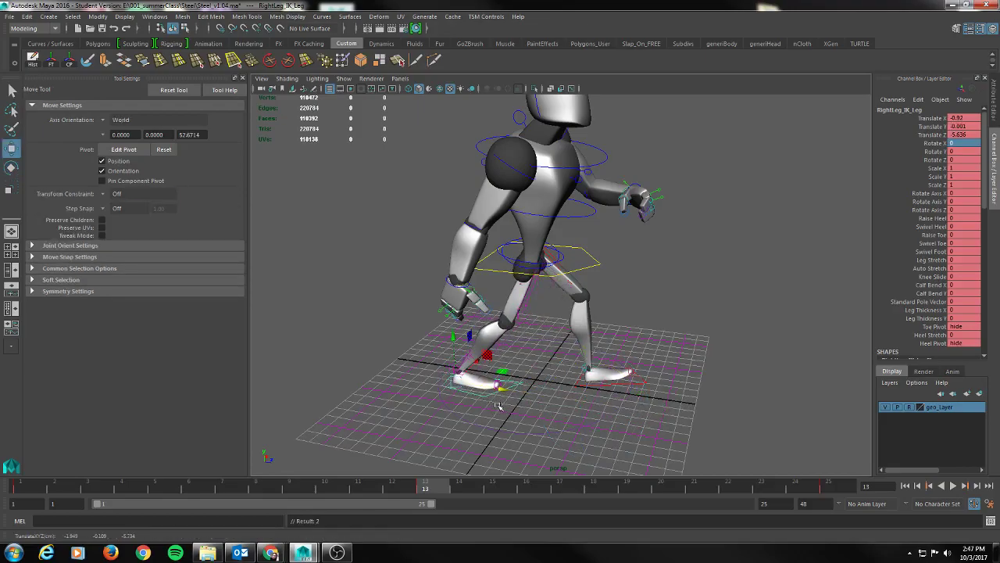
Raise the right foot's heel to a Raise Heel value of about 28.5.
left_click(930, 218)
middle_click_drag(837, 257, 835, 288)
left_click_drag(719, 331, 728, 307, "alt")
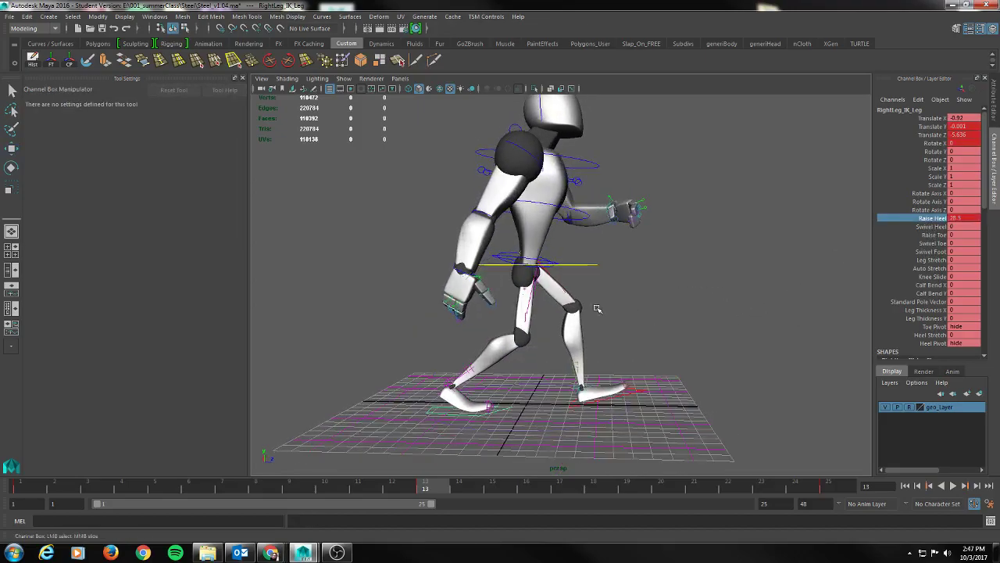
Try rotating the spine base control freely, and undo the rotation.
left_click_drag(596, 309, 565, 303, "alt")
left_click(531, 172)
key("w")
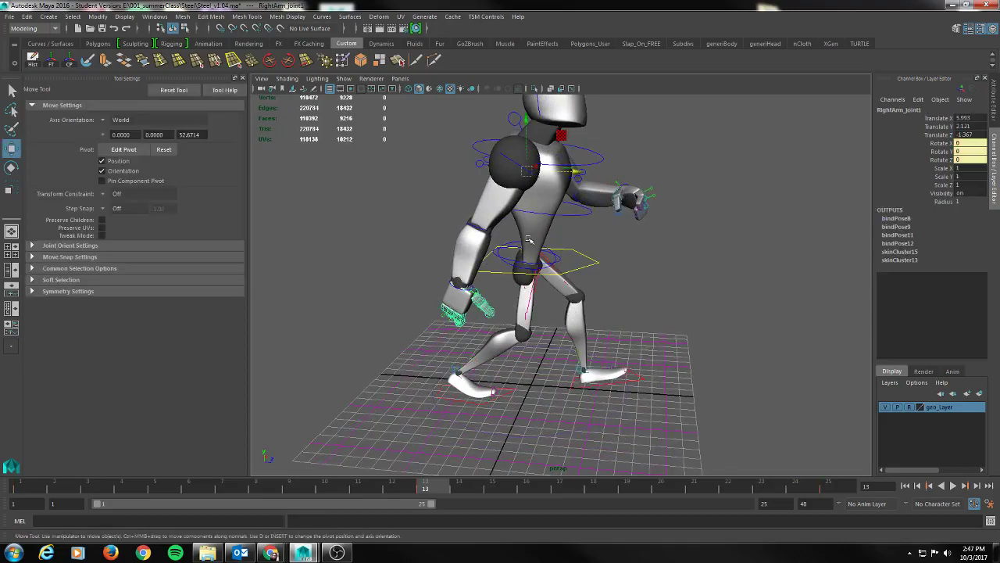
left_click(514, 161)
left_click_drag(639, 285, 609, 257, "alt")
left_click(599, 259)
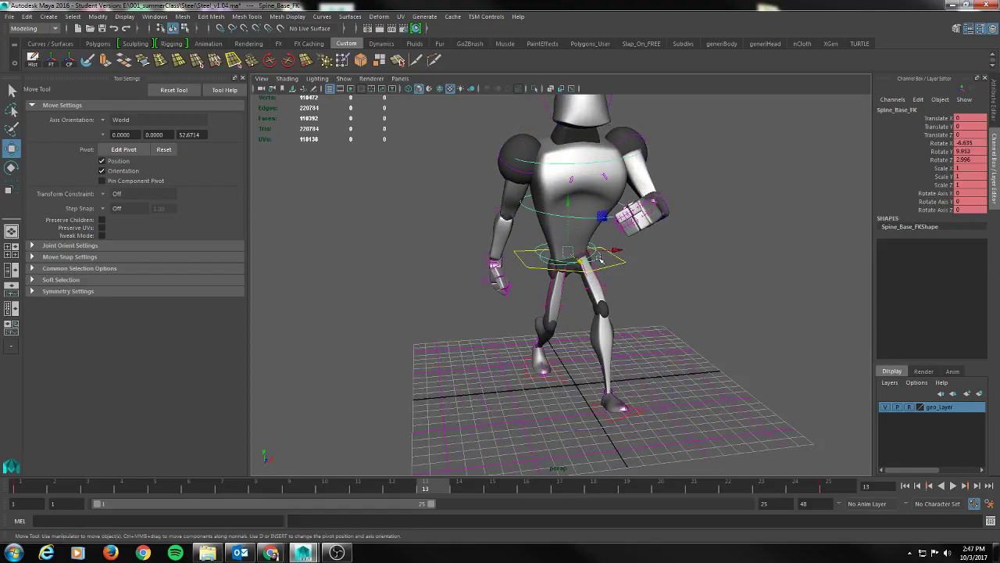
middle_click_drag(618, 261, 625, 291, "alt")
right_click_drag(625, 291, 661, 336, "alt")
left_click_drag(660, 336, 652, 334, "alt")
key("e")
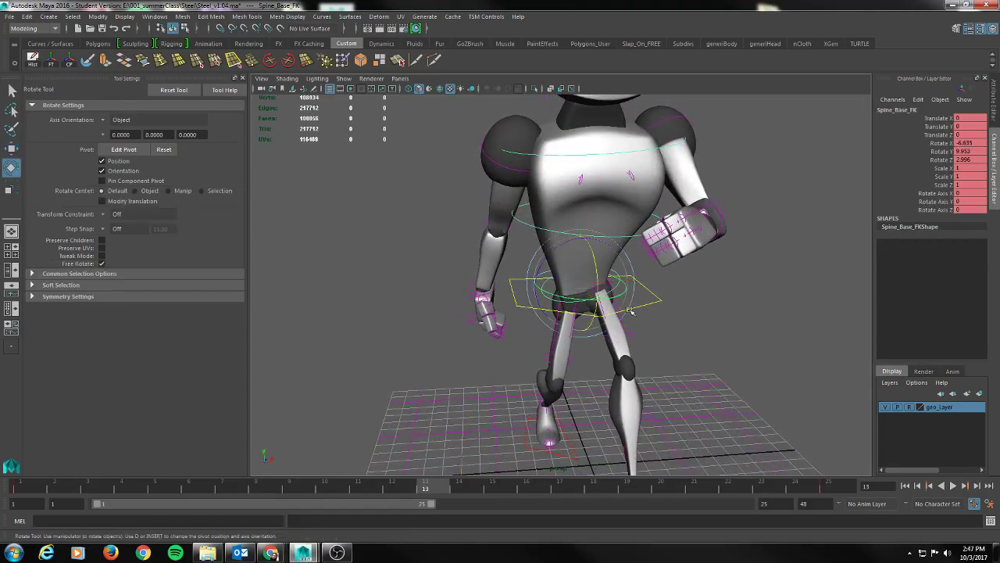
left_click_drag(540, 270, 552, 259)
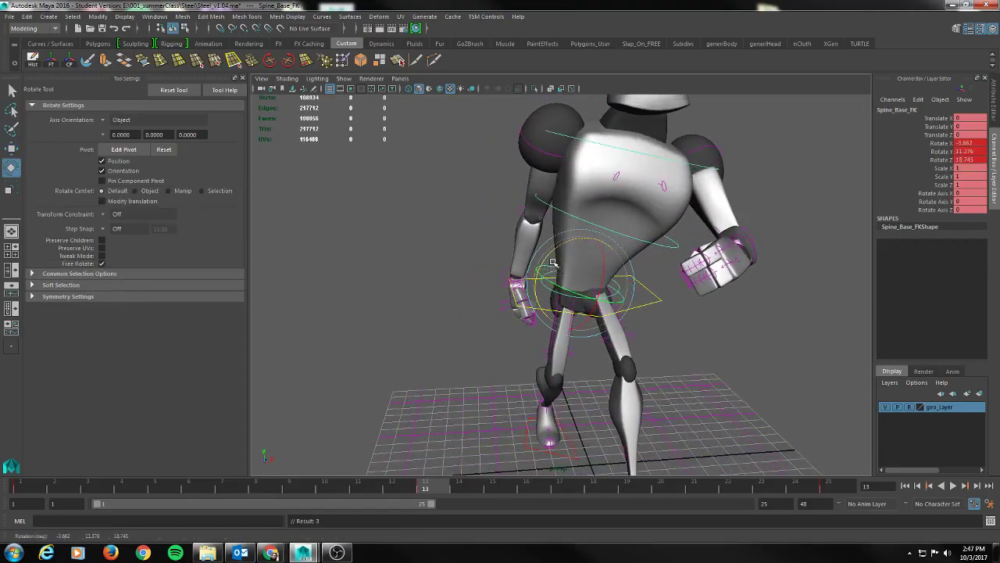
key("ctrl+z")
key("q")
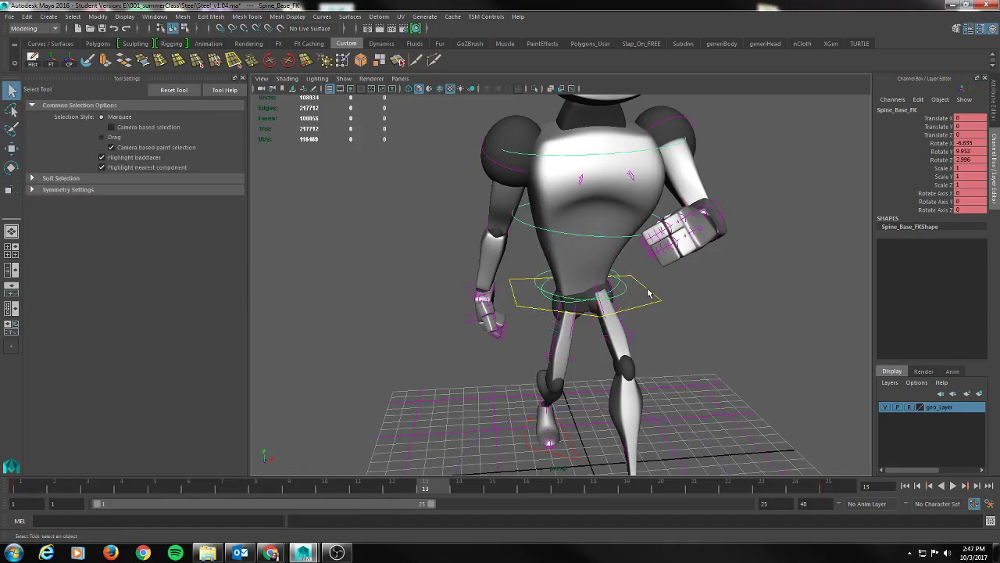
Rotate the pelvis control to turn the hips the opposite way for the frame 13 contact pose.
key("e")
left_click_drag(637, 288, 646, 301, "alt")
key("q")
left_click(617, 273)
key("e")
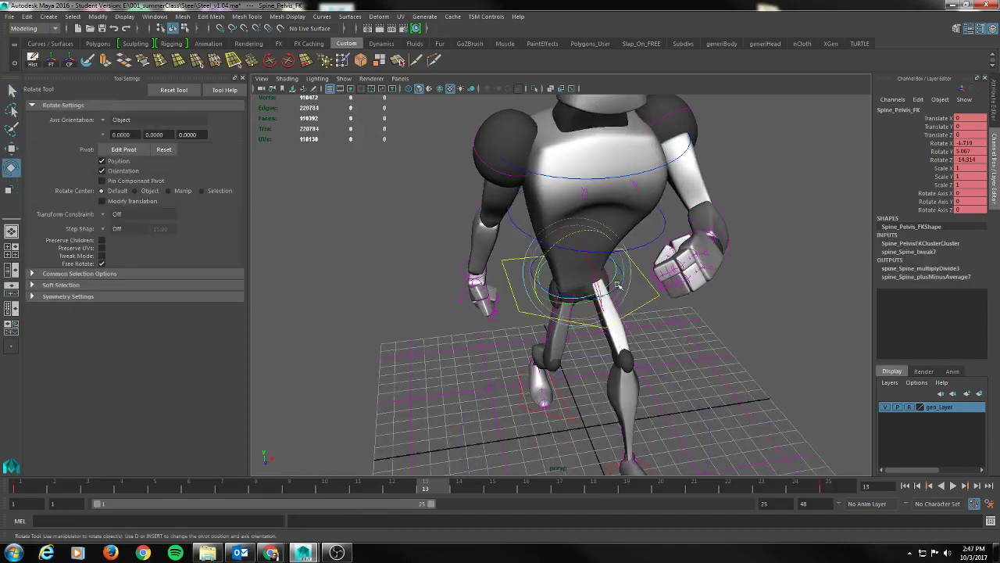
left_click_drag(538, 271, 567, 282)
Twist the spine base control around its Y axis in the opposite direction for the mirrored pose.
key("q")
left_click(537, 282)
key("e")
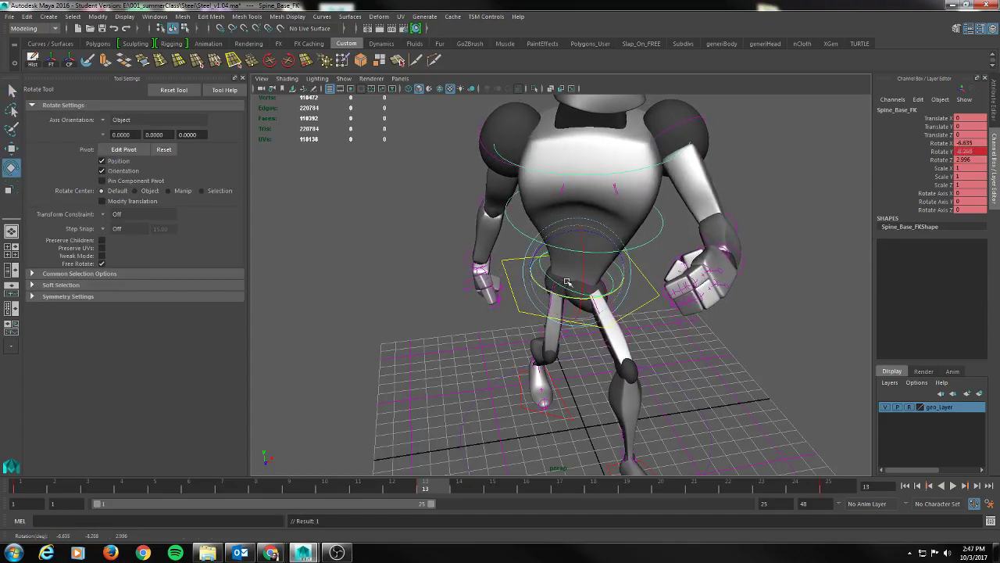
Rotate the torso control to about -3.8 in Rotate Y and 9.4 in Rotate Z to counter the hips.
left_click(648, 171)
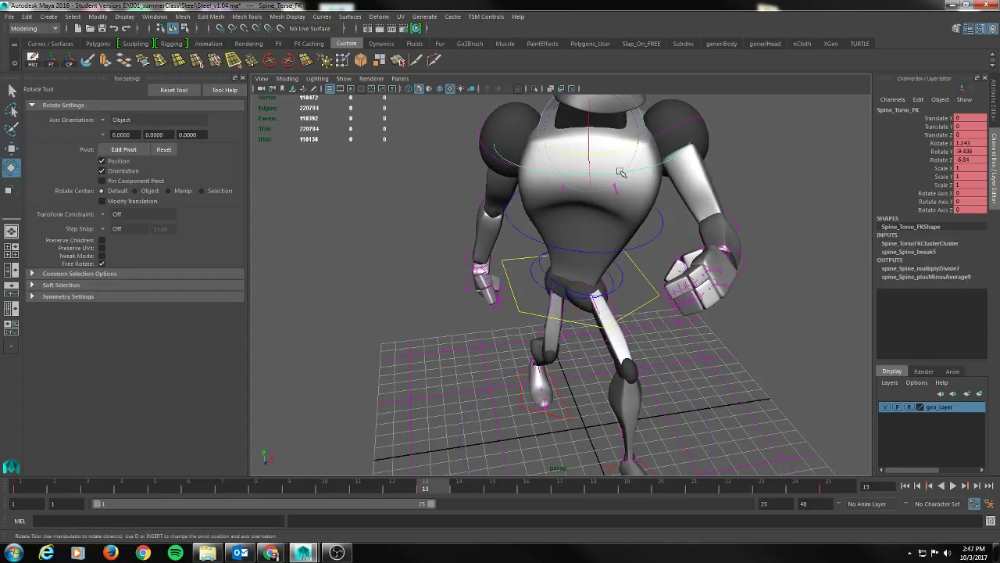
mouse_move(609, 152)
left_mouse_down()
mouse_move(626, 150)
mouse_move(614, 153)
left_mouse_up()
middle_click_drag(665, 204, 665, 291, "alt")
left_click_drag(665, 291, 709, 270, "alt")
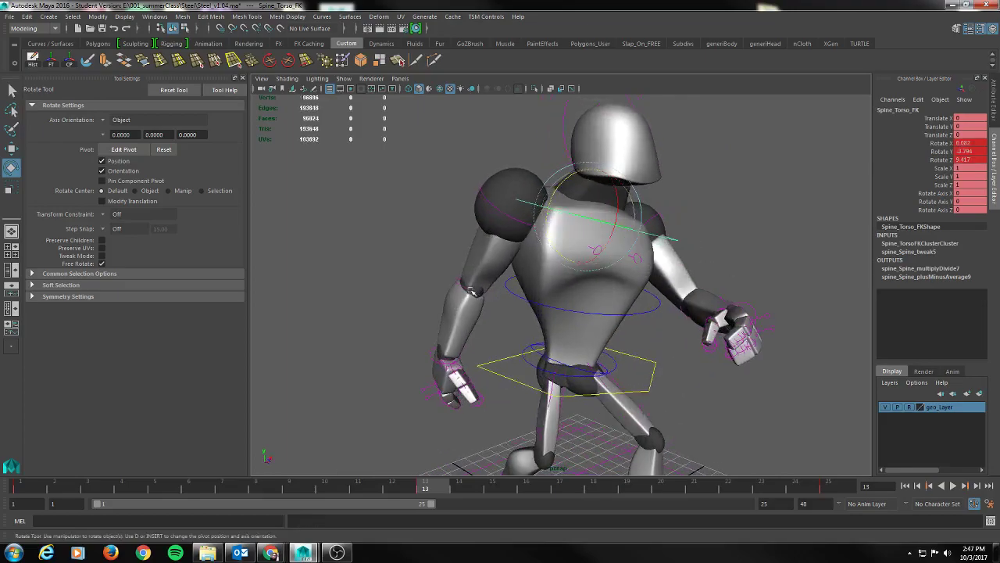
left_click(508, 214)
left_click_drag(535, 204, 536, 170)
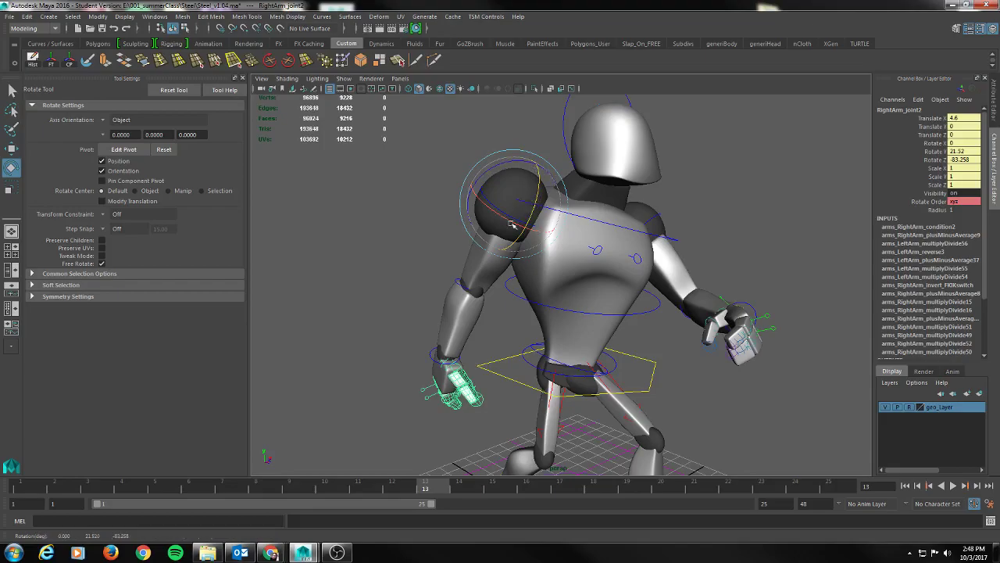
left_click_drag(514, 217, 564, 281, "alt")
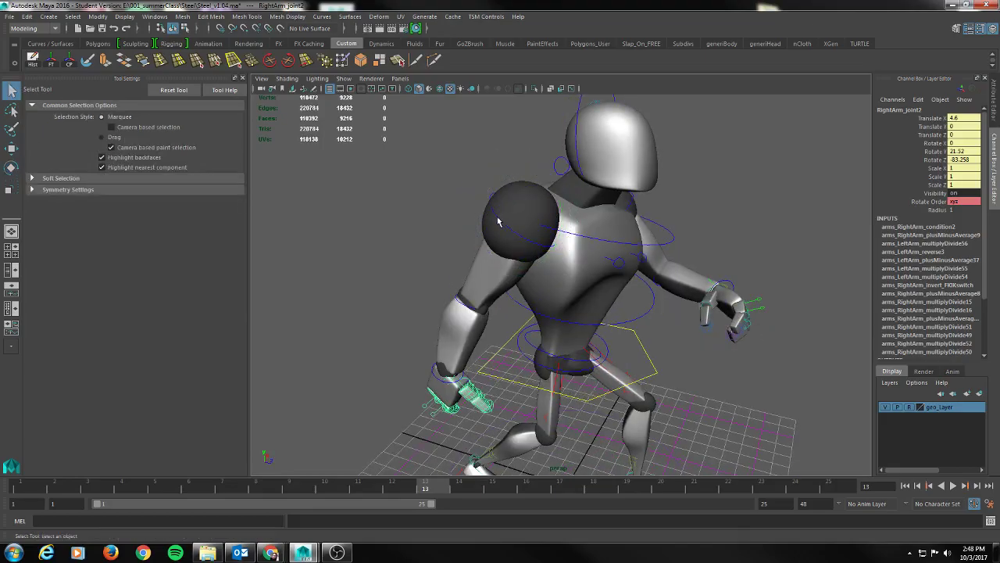
Swing the right upper arm control forward in front of the body and key it on frame 13.
left_click(561, 227)
left_click_drag(564, 224, 542, 175)
key("s")
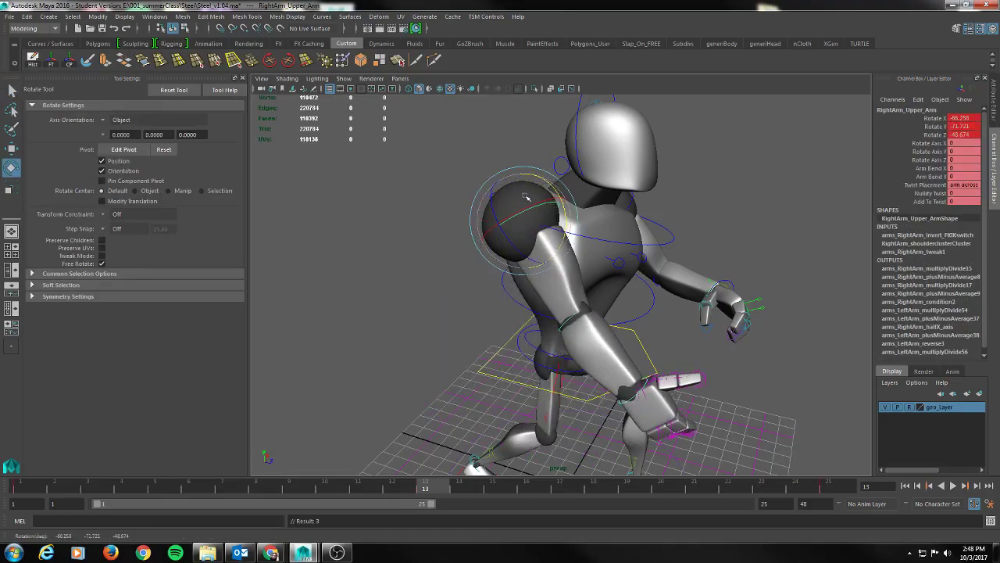
left_click_drag(506, 219, 534, 212)
left_click_drag(626, 324, 598, 314, "alt")
left_click(563, 306)
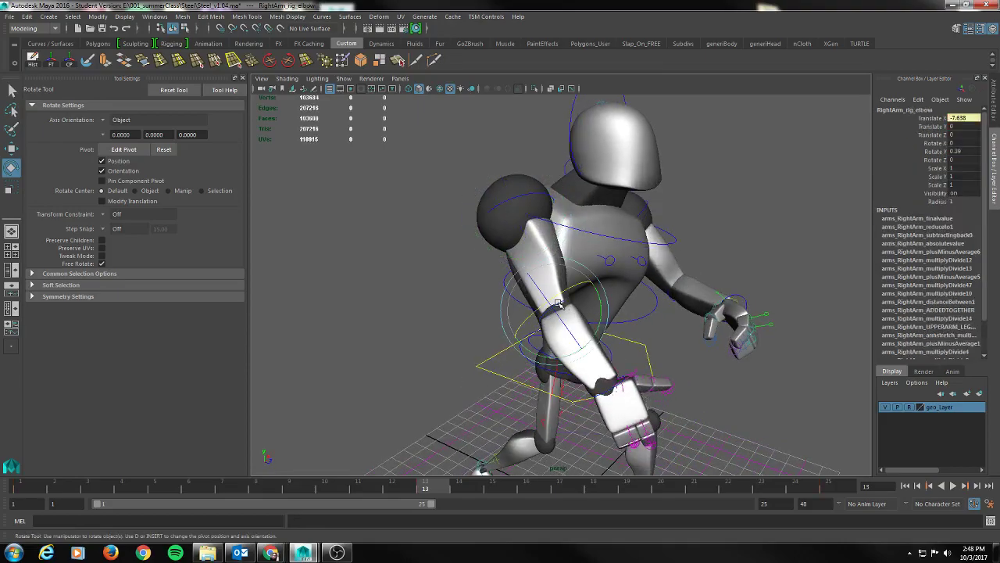
left_click(534, 350)
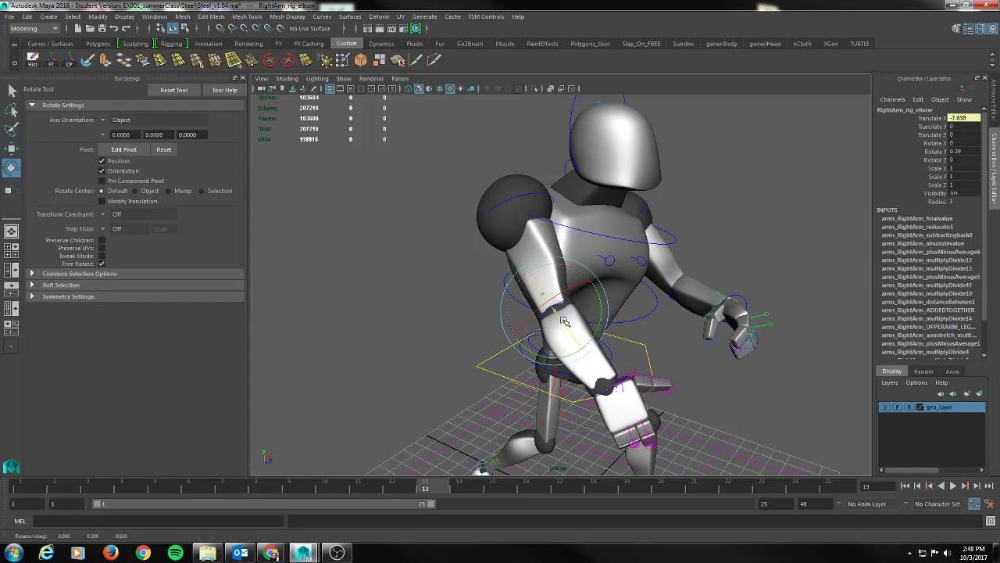
left_click_drag(669, 381, 604, 366, "alt")
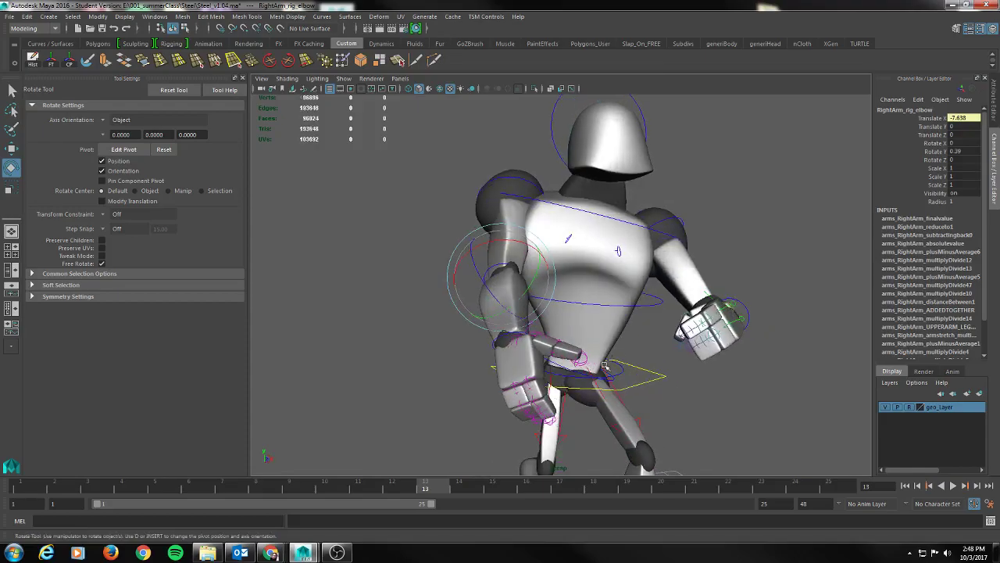
Bend the right lower arm control at the elbow to about -46.7 degrees and key it on frame 13.
key("q")
left_click(496, 271)
key("e")
left_click_drag(538, 270, 648, 302)
key("s")
key("q")
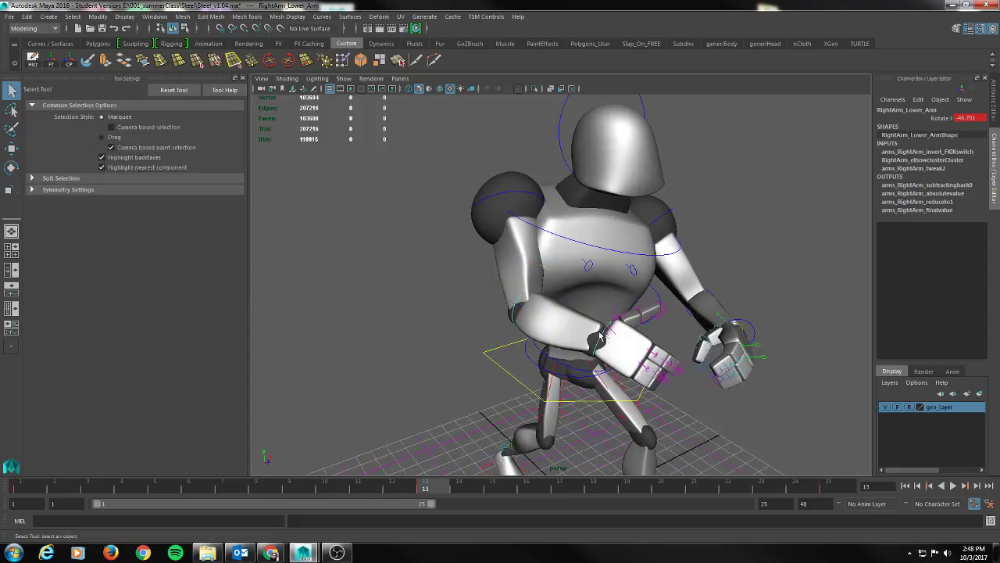
left_click(600, 331)
left_click(600, 337)
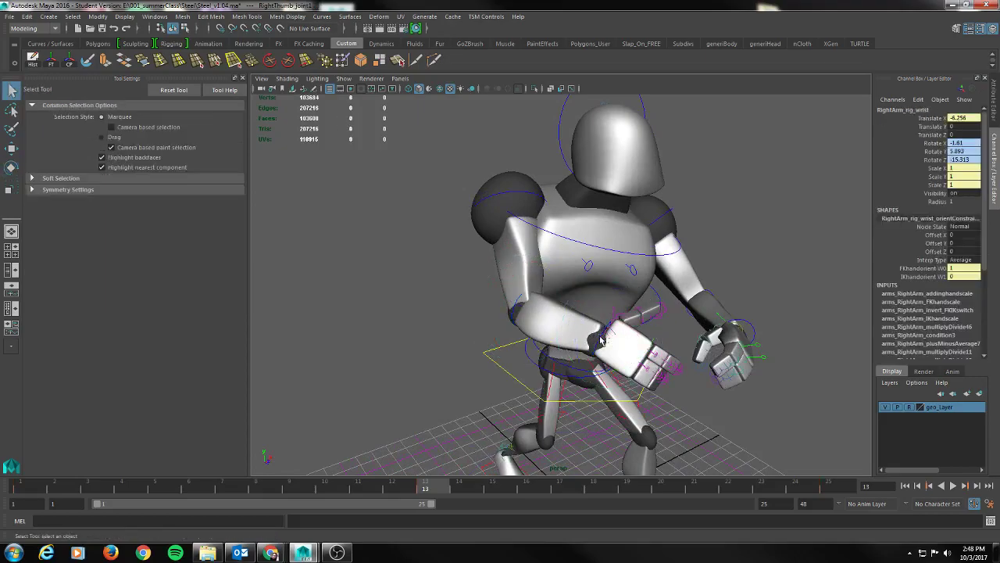
left_click(601, 341)
left_click(599, 341)
left_click_drag(604, 348, 634, 308, "alt")
left_click(656, 347)
left_click(694, 275)
left_click(688, 304)
left_click(689, 290)
key("e")
key("q")
left_click(580, 330)
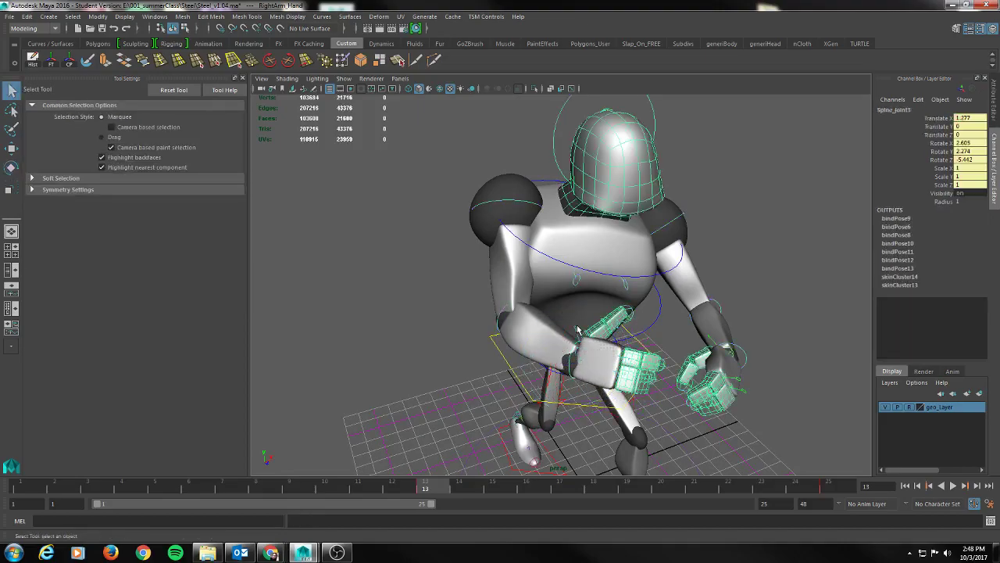
key("e")
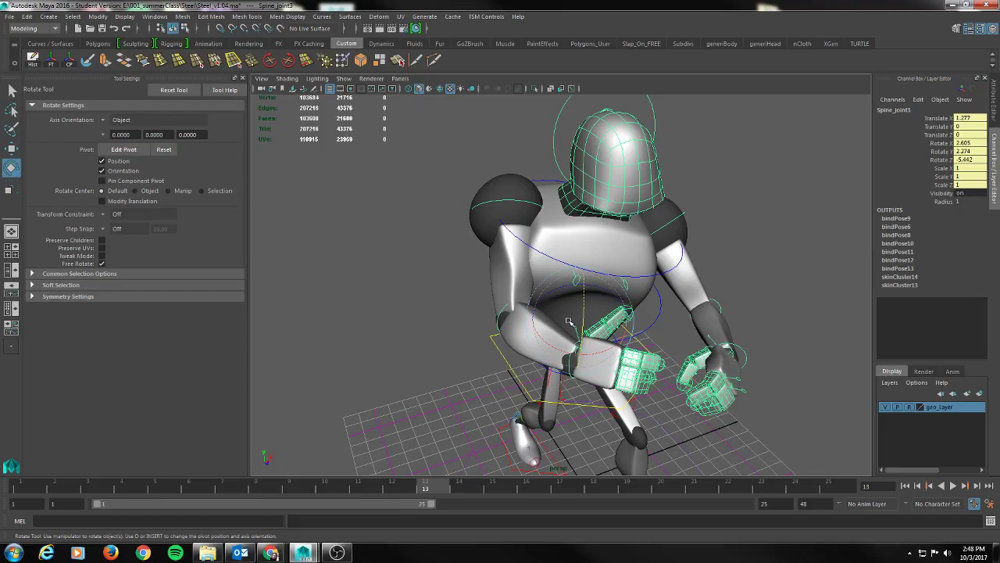
left_click_drag(569, 320, 600, 308, "alt")
left_click_drag(673, 321, 756, 296, "alt")
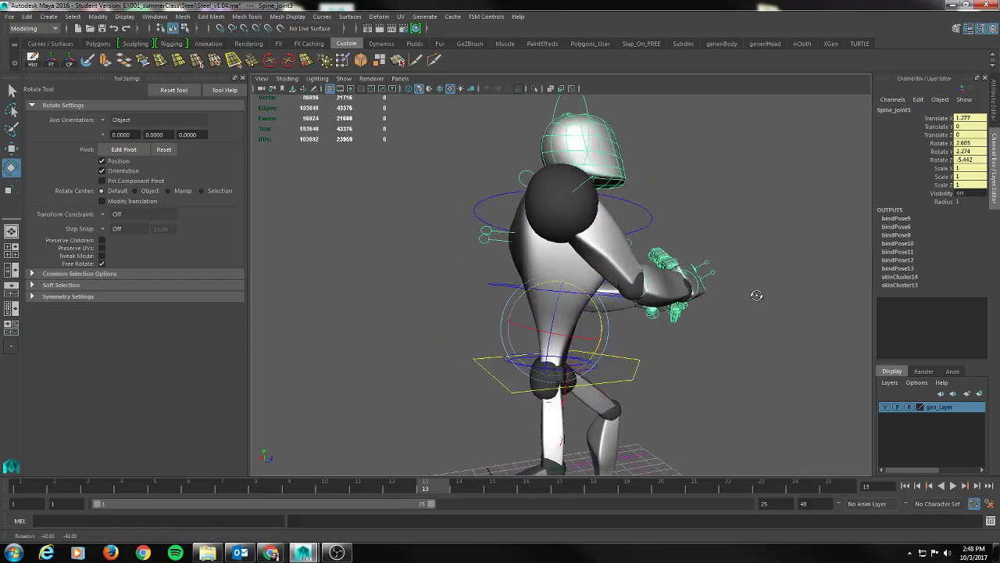
Rotate the right thumb control to about -2 in Rotate X, 3.1 in Rotate Y and 21.2 in Rotate Z.
left_click(671, 258)
key("q")
scroll(674, 260, "up", 4)
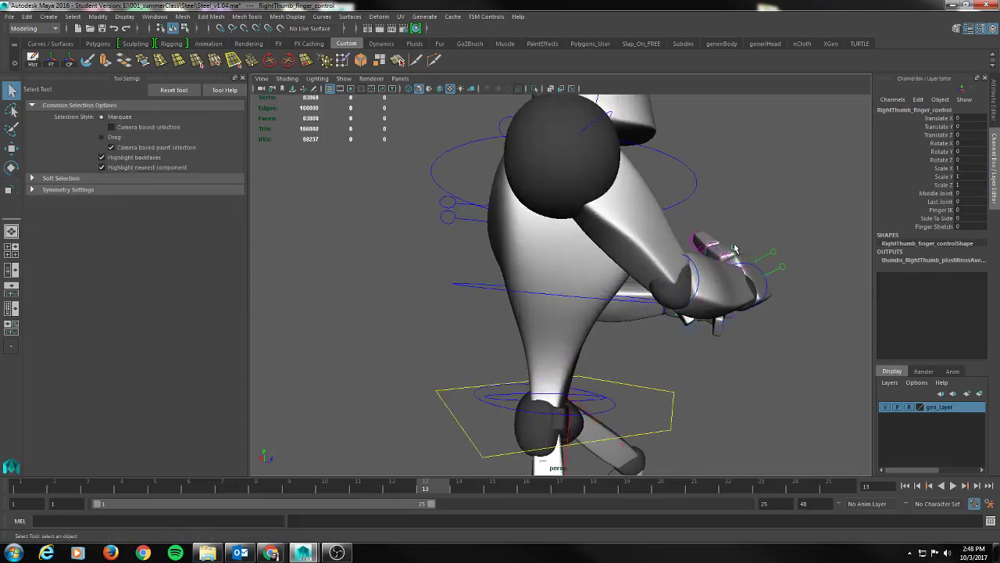
key("e")
left_click_drag(763, 254, 748, 245)
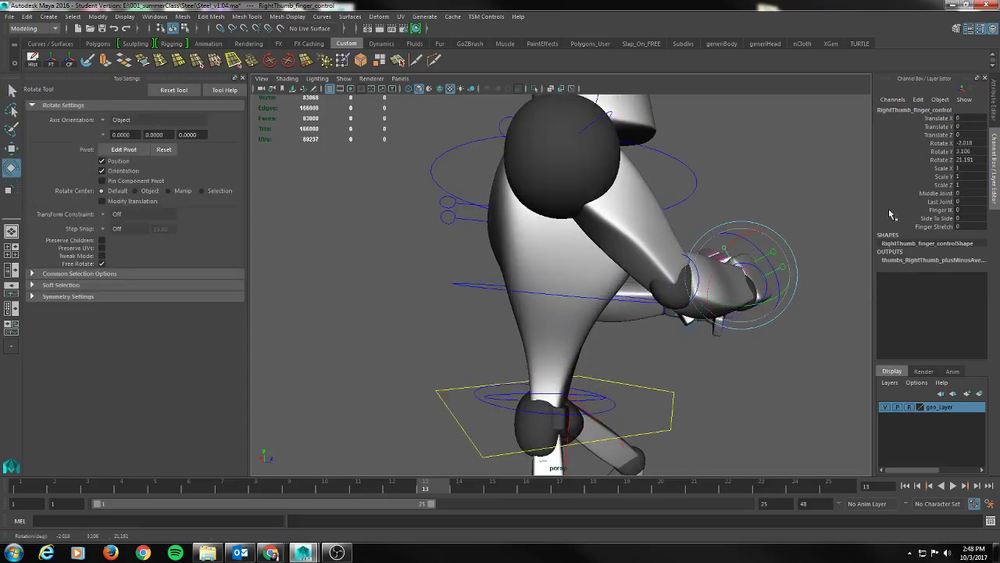
Set the right thumb's Middle Joint to 11.1, adjust its Last Joint, and key the thumb control on frame 13.
left_click(942, 194)
left_click_drag(818, 208, 803, 292, "alt")
key("s")
middle_click_drag(721, 302, 805, 301)
key("s")
left_click(936, 202)
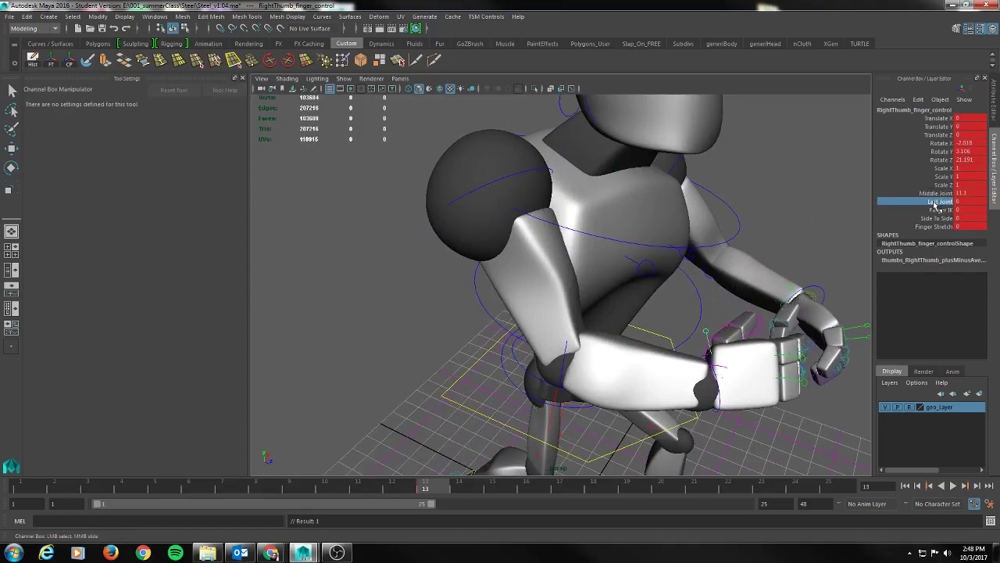
middle_click_drag(830, 247, 832, 248)
key("s")
Swing the left upper arm control back behind the body on frame 13.
left_click_drag(832, 248, 592, 304, "alt")
left_click(629, 207)
key("e")
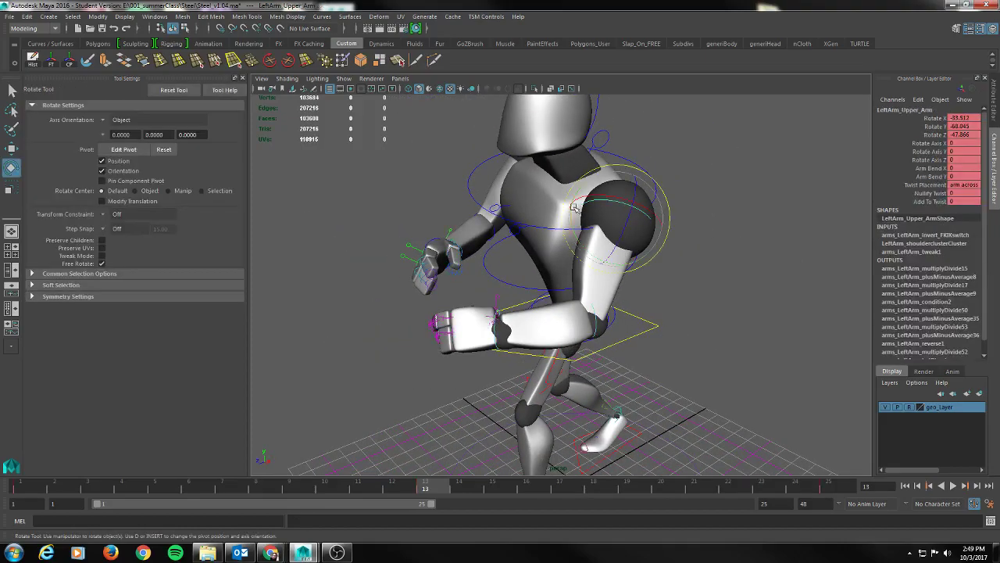
left_click_drag(572, 215, 735, 277)
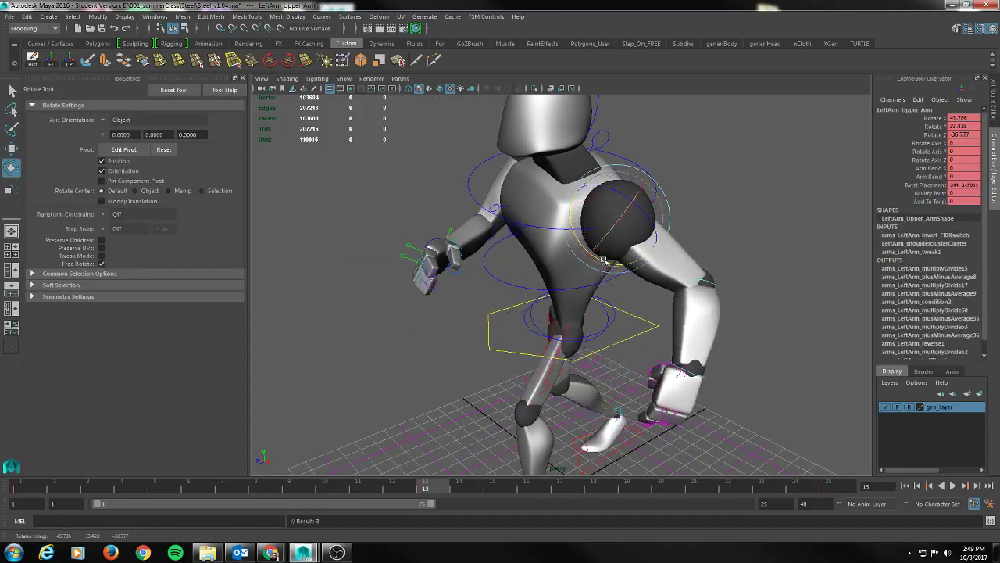
Rotate the left lower arm control at the elbow to about -5.8 degrees.
left_click(699, 286)
left_click_drag(656, 286, 674, 323)
middle_click_drag(780, 377, 707, 336, "alt")
left_click_drag(707, 337, 776, 346, "alt")
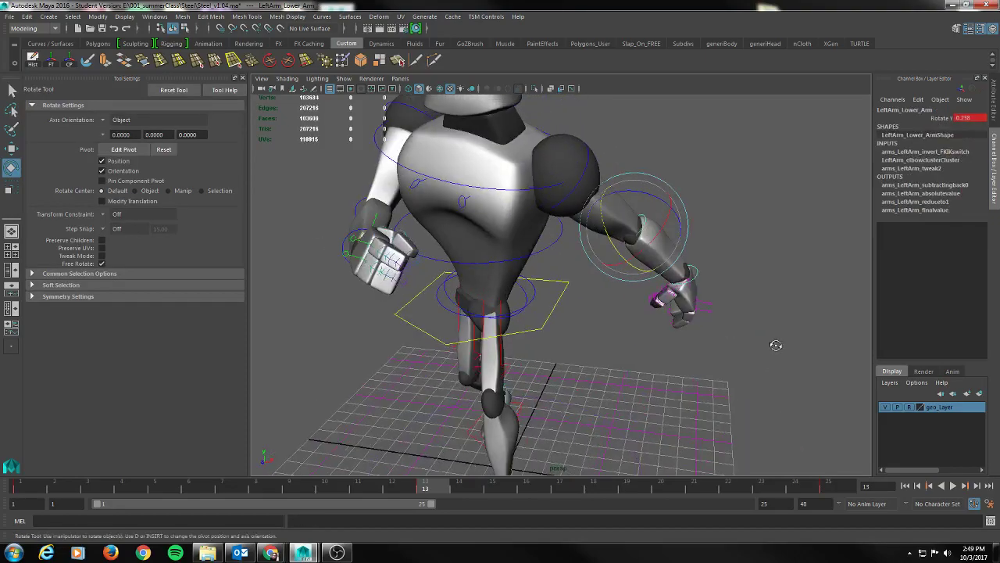
left_click_drag(632, 257, 601, 233)
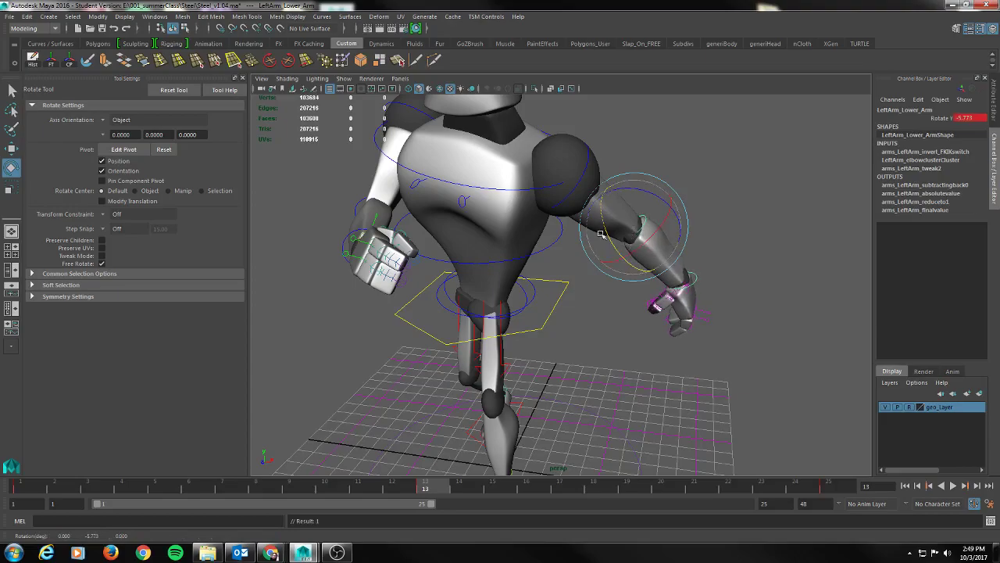
Refine the left shoulder's rotation and bend the left lower arm control to about -30.9 degrees.
left_click(594, 158)
left_click_drag(584, 147, 593, 150)
left_click_drag(500, 270, 542, 263, "alt")
right_click_drag(543, 263, 524, 251, "alt")
left_click_drag(524, 251, 465, 275, "alt")
left_click(607, 266)
left_click_drag(572, 285, 556, 269)
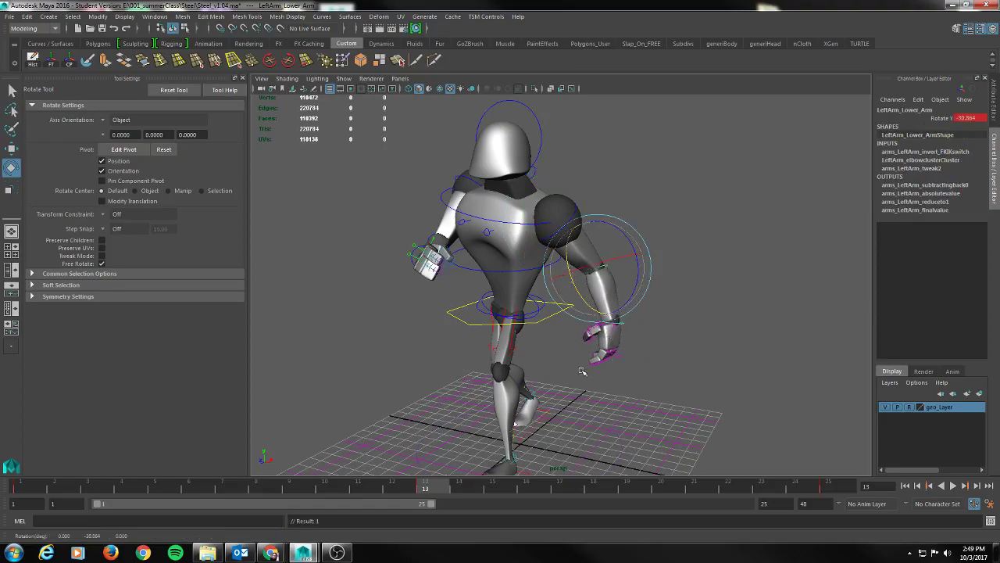
Curl the left hand's first finger control to about -48.8 in Rotate Z and bend its Middle Joint further.
right_click_drag(582, 371, 583, 386, "alt")
middle_click_drag(583, 386, 570, 356, "alt")
left_click(639, 368)
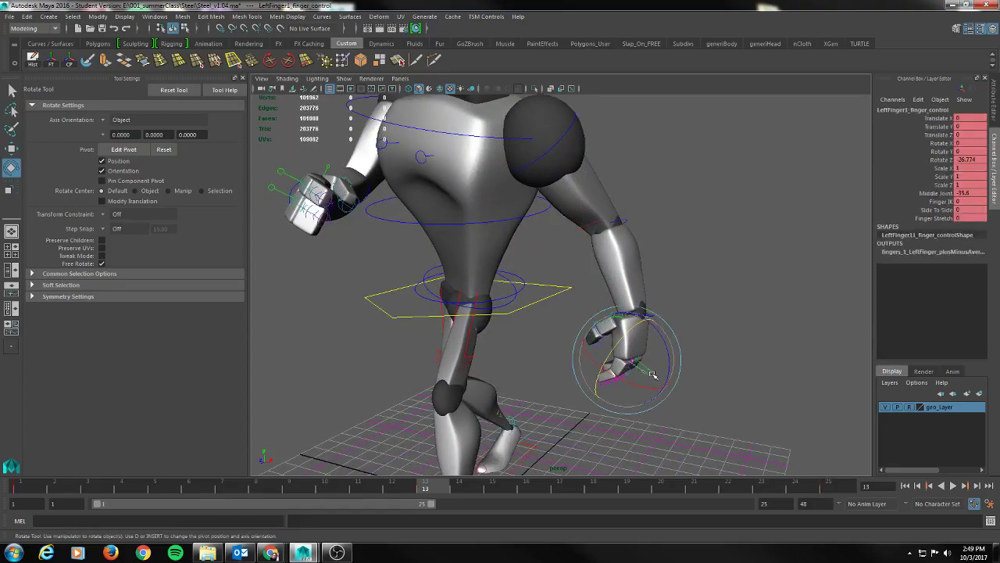
left_click_drag(665, 338, 620, 321)
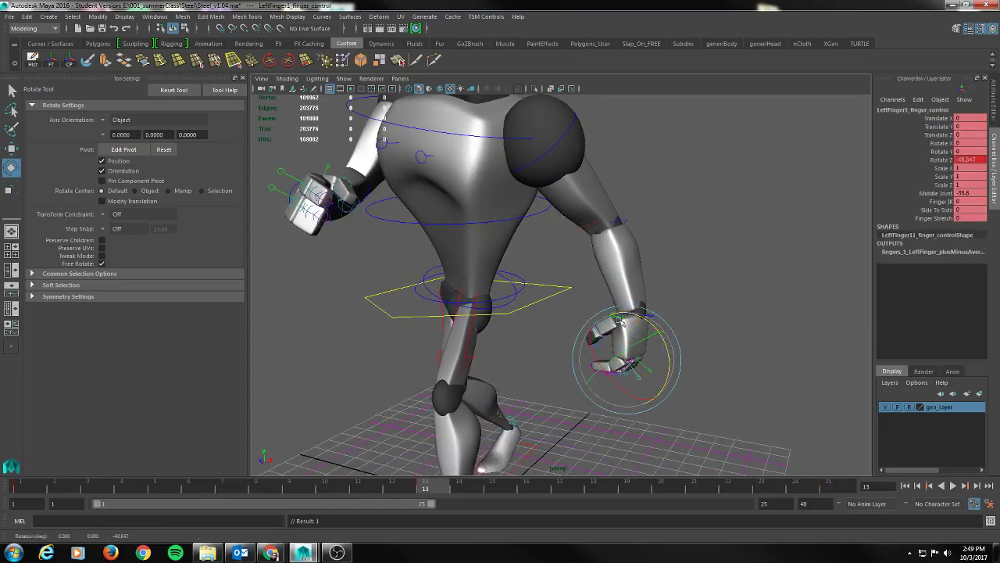
left_click(936, 193)
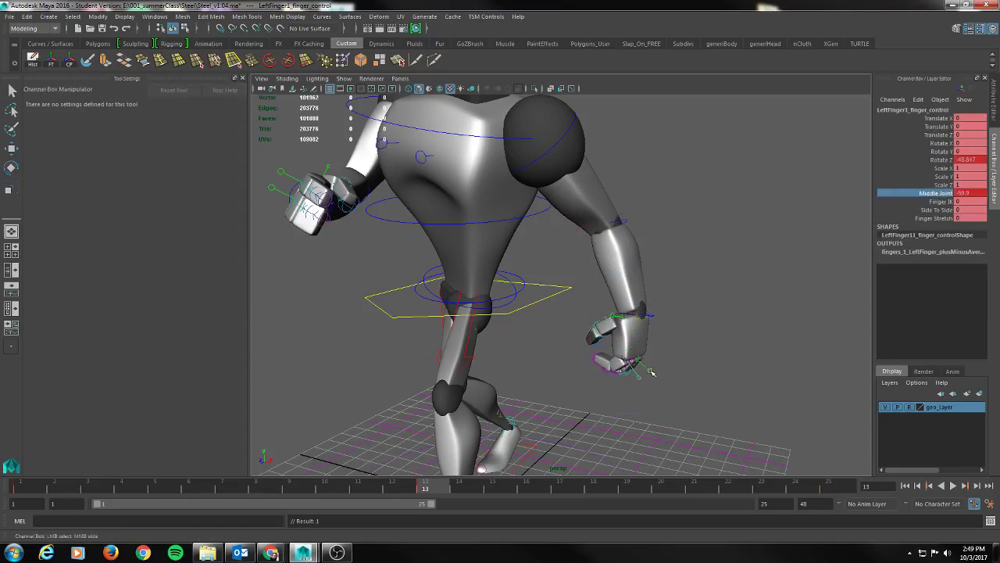
Curl the left hand's second finger control to about -51.5 in Rotate Z and key the hand pose on frame 13.
left_click(650, 372)
left_click_drag(665, 333, 674, 349)
key("q")
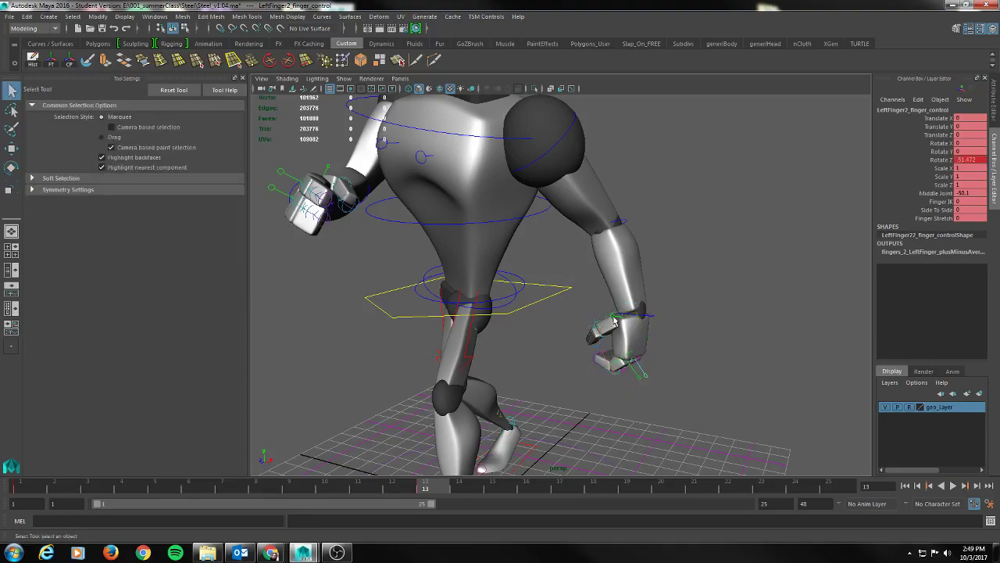
left_click(647, 313)
key("s")
Rotate the left thumb control to about 15.9 in Rotate Y and 15.4 in Rotate Z, and key it on frame 13.
left_click_drag(679, 319, 614, 324, "alt")
left_click(550, 329)
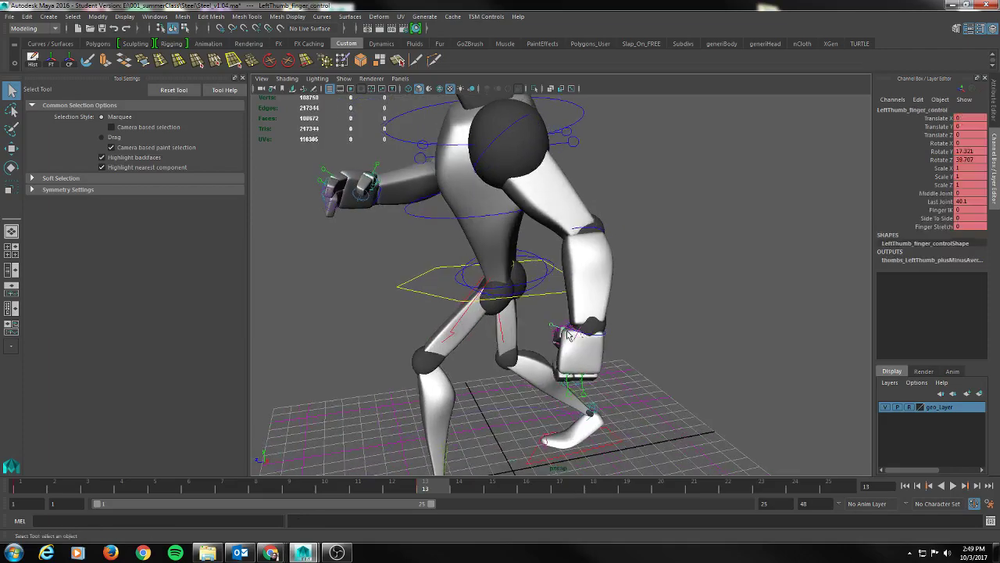
key("e")
left_click_drag(559, 337, 579, 331)
key("s")
Inspect the frame 13 pose, compare it with frame 1, and play back the walk cycle to check the motion.
left_click_drag(420, 386, 571, 348, "alt")
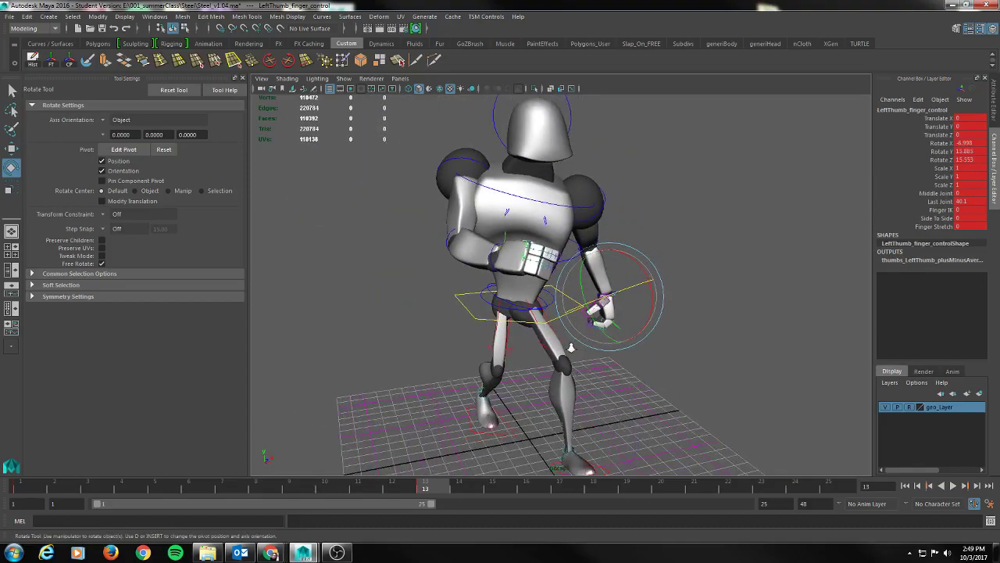
right_click_drag(571, 347, 543, 350, "alt")
left_click_drag(543, 350, 482, 278, "alt")
left_click(498, 302)
left_click_drag(447, 329, 463, 344, "alt")
left_click(522, 395)
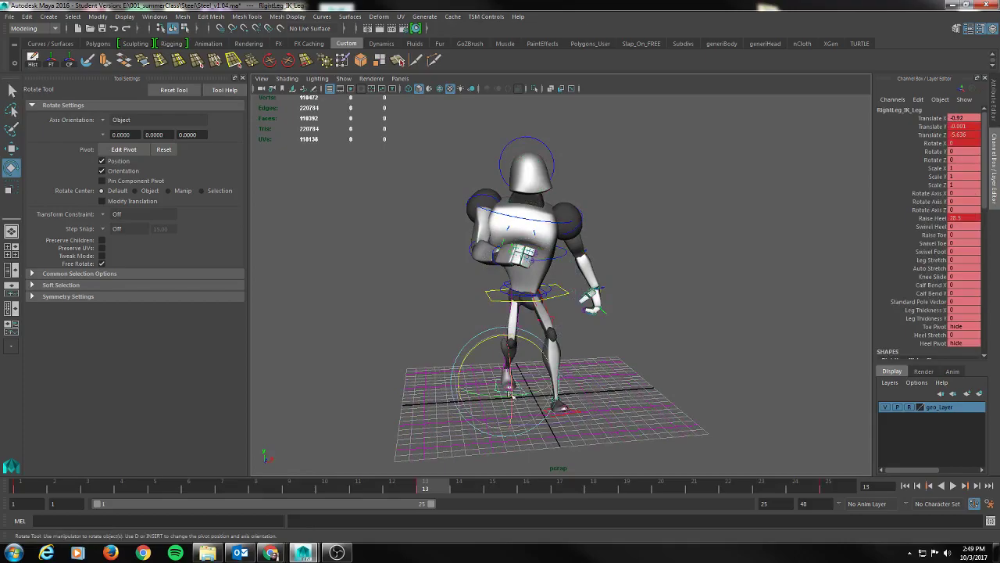
key("q")
left_click_drag(416, 390, 452, 395, "alt")
left_click_drag(434, 490, 4, 488)
left_click_drag(532, 384, 581, 377, "alt")
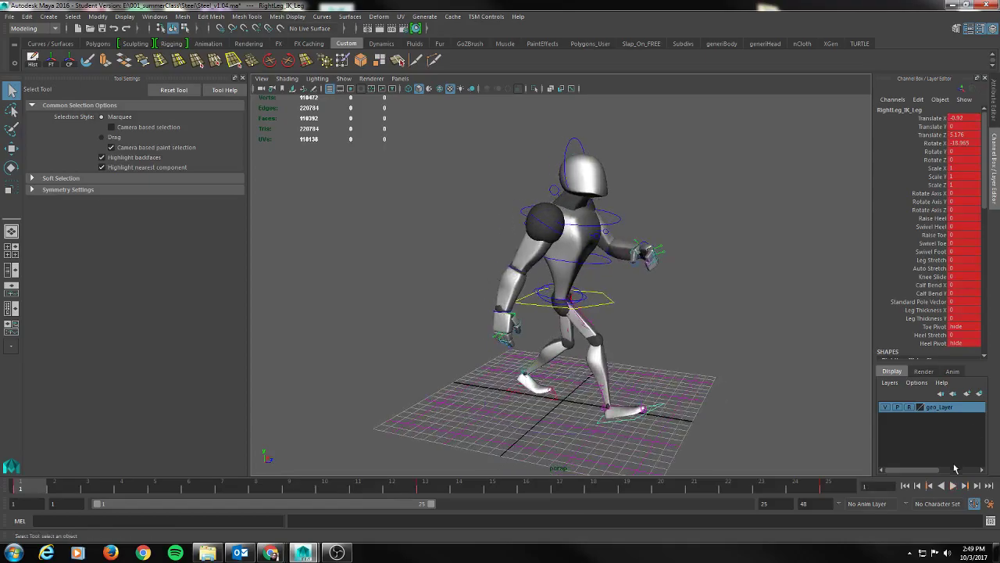
left_click(953, 486)
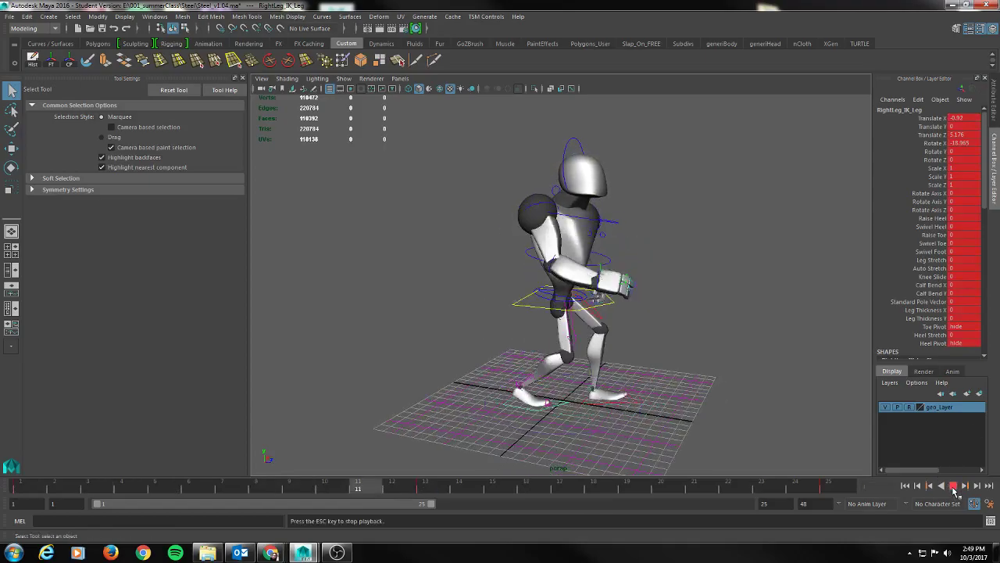
left_click(954, 490)
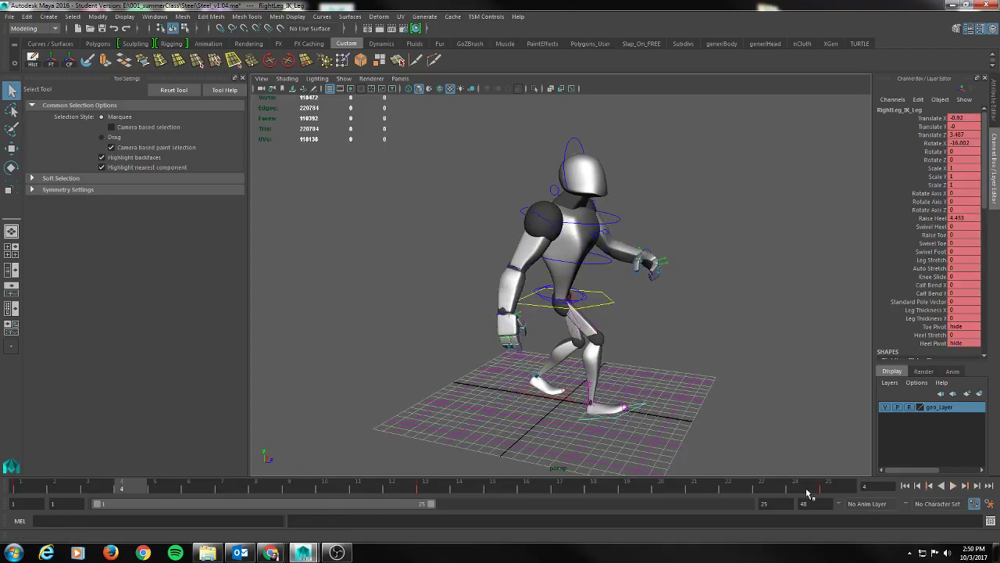
Return to frame 13, reset the spine base control's Rotate X, Y and Z to 0, and key it.
left_click_drag(134, 485, 430, 489)
left_click_drag(651, 335, 581, 329, "alt")
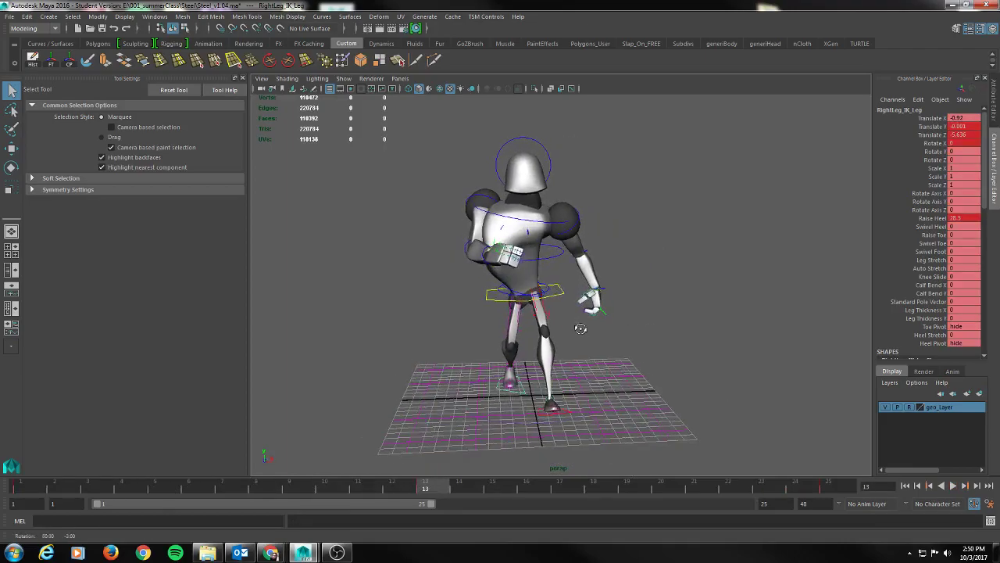
middle_click_drag(541, 325, 552, 359, "alt")
right_click_drag(551, 357, 574, 346, "alt")
left_click_drag(574, 346, 556, 336, "alt")
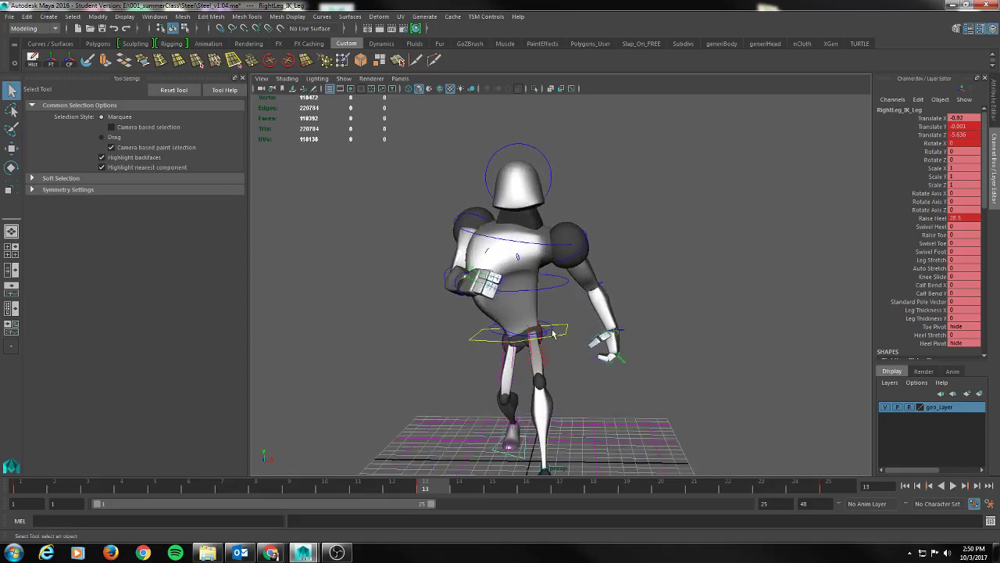
left_click(552, 326)
left_click_drag(967, 143, 968, 148)
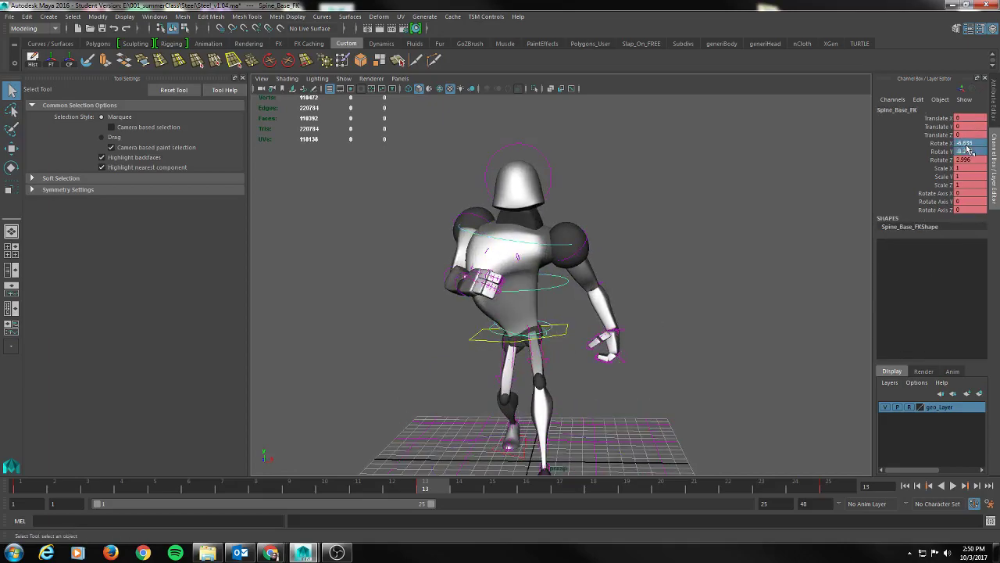
key("Return")
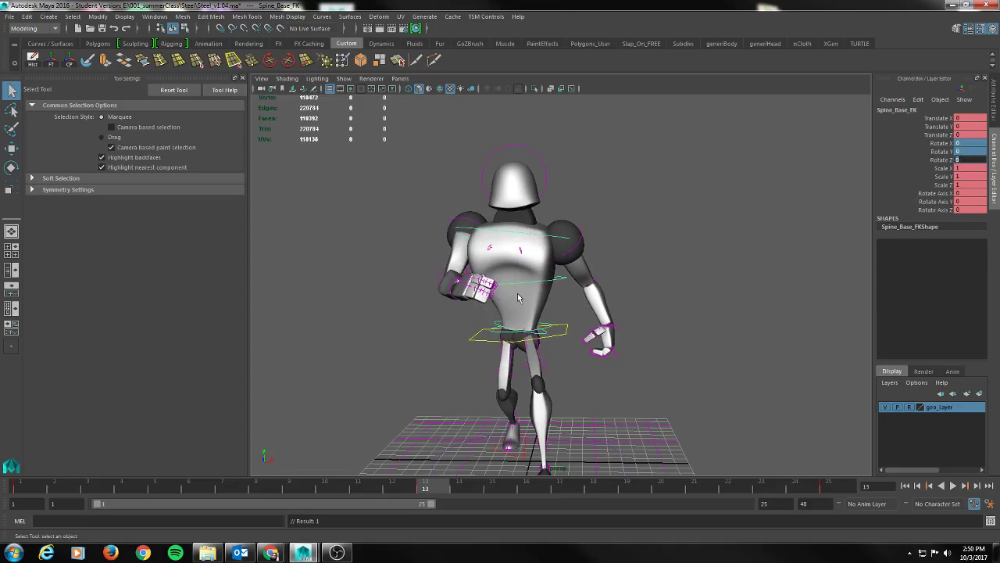
left_click_drag(569, 315, 575, 320, "alt")
key("s")
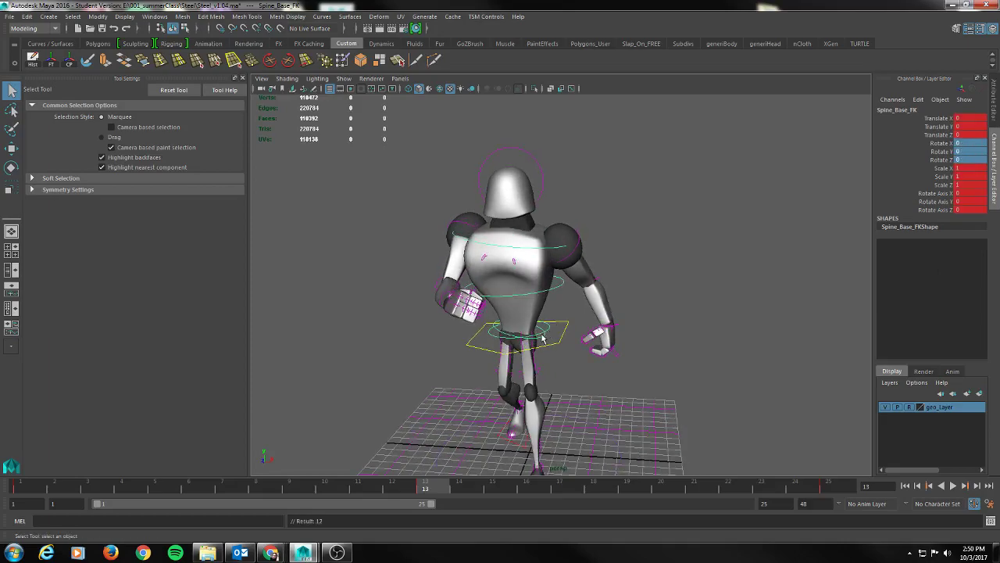
Set the pelvis control's Rotate X and Rotate Y to 0, key it on frame 13, and re-enter its Rotate Z.
left_click(544, 338)
mouse_move(977, 145)
left_mouse_down()
mouse_move(973, 164)
mouse_move(977, 150)
left_mouse_up()
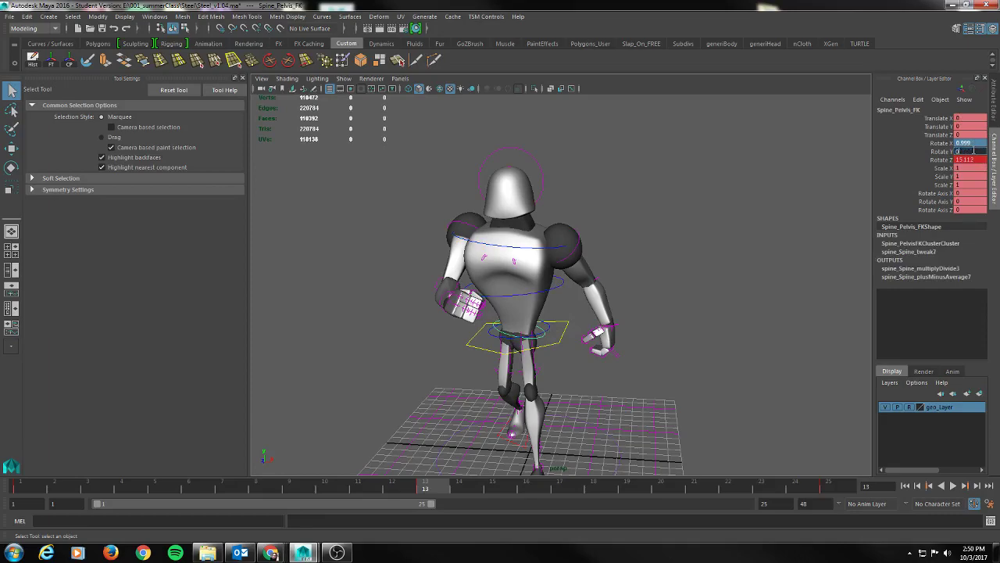
key("Return")
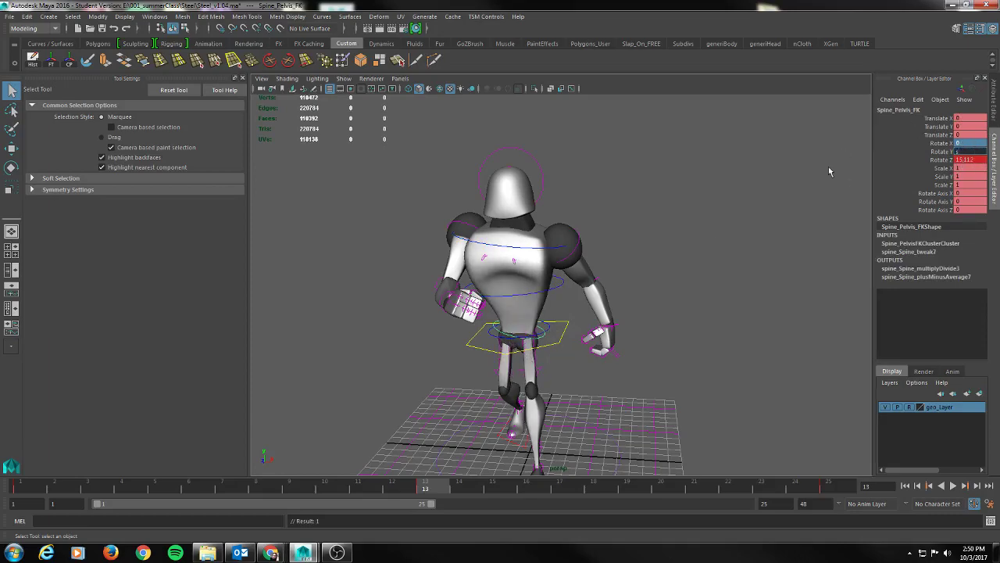
left_click(823, 168)
key("s")
left_click(537, 342)
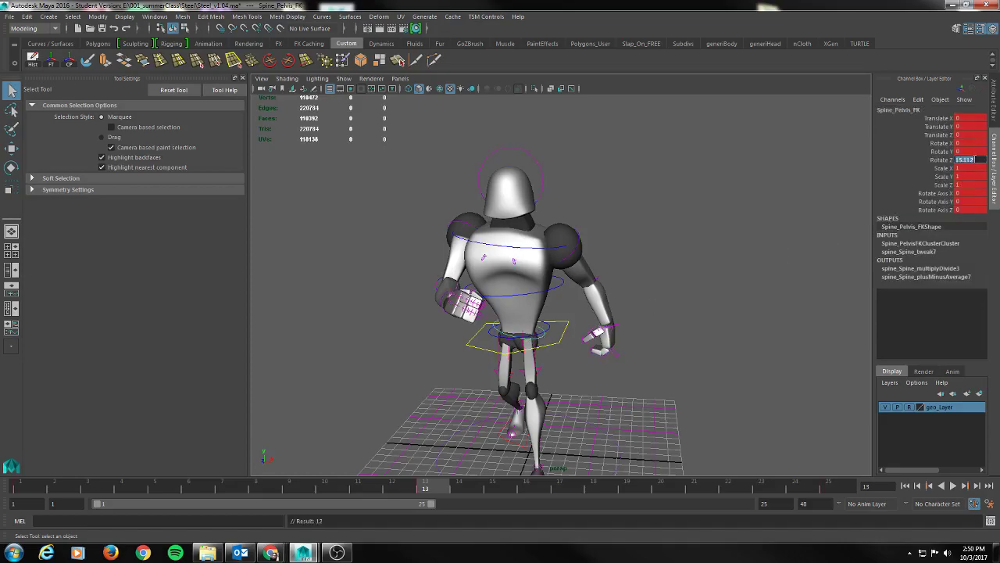
key("Return")
Try rotating the spine base control about 8 degrees in Rotate Z and undo it.
left_click_drag(550, 325, 565, 316, "alt")
left_click(553, 329)
key("e")
key("ctrl+z")
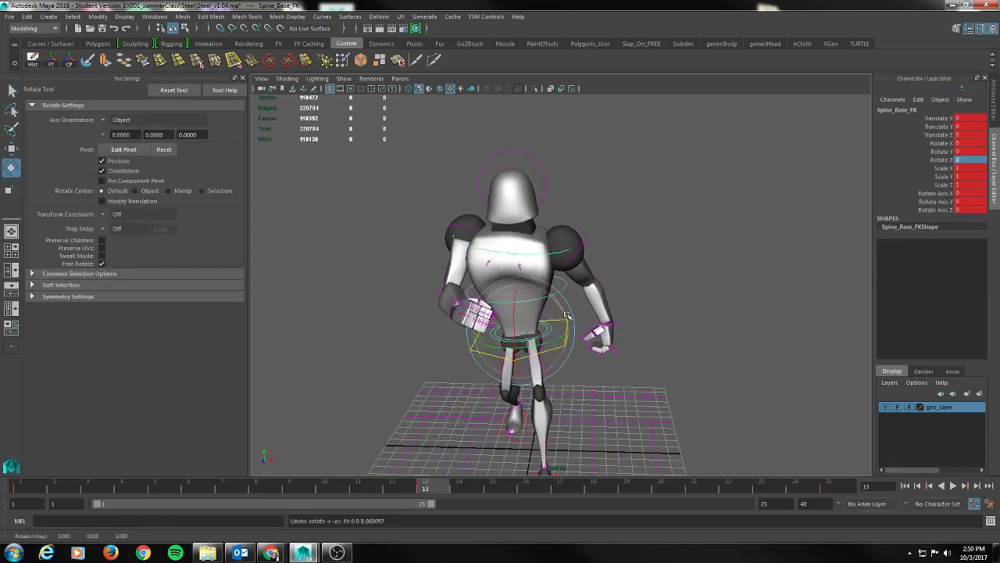
key("q")
left_click_drag(570, 353, 558, 356, "alt")
key("e")
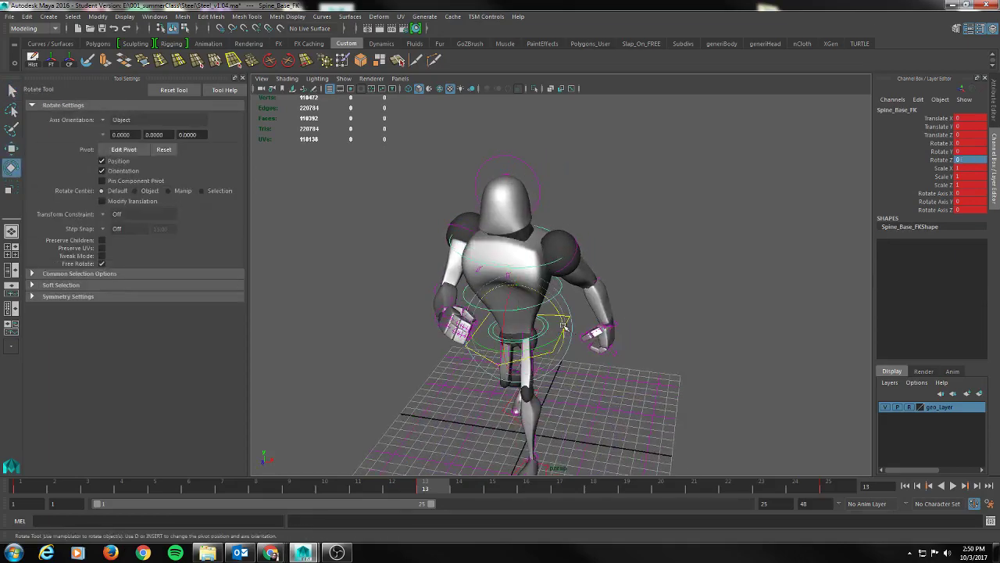
left_click_drag(555, 318, 558, 315)
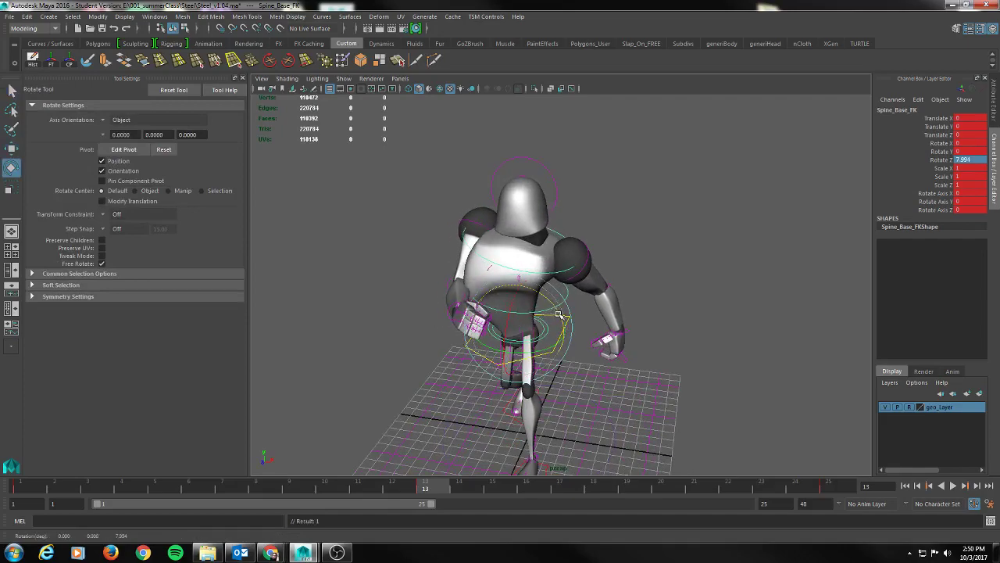
key("ctrl+z")
Try a further rotation of the spine control at the hips and undo it.
key("w")
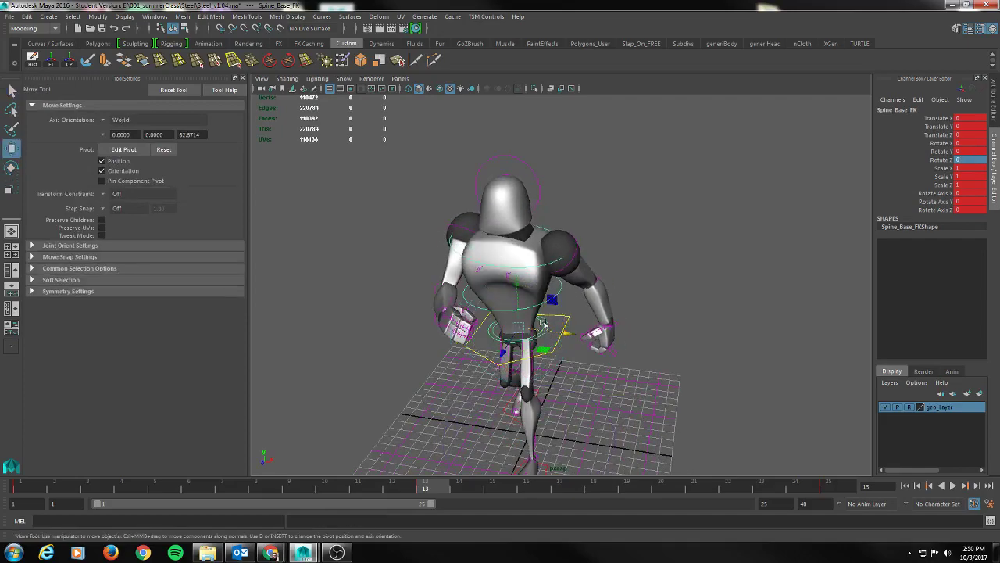
left_click(545, 325)
key("e")
left_click_drag(549, 300, 649, 276)
key("ctrl+z")
key("ctrl+z")
key("q")
Rotate the upper body control to about -0.9 in Rotate Z and key it on frame 13.
left_click_drag(580, 364, 601, 348, "alt")
left_click(576, 341)
key("e")
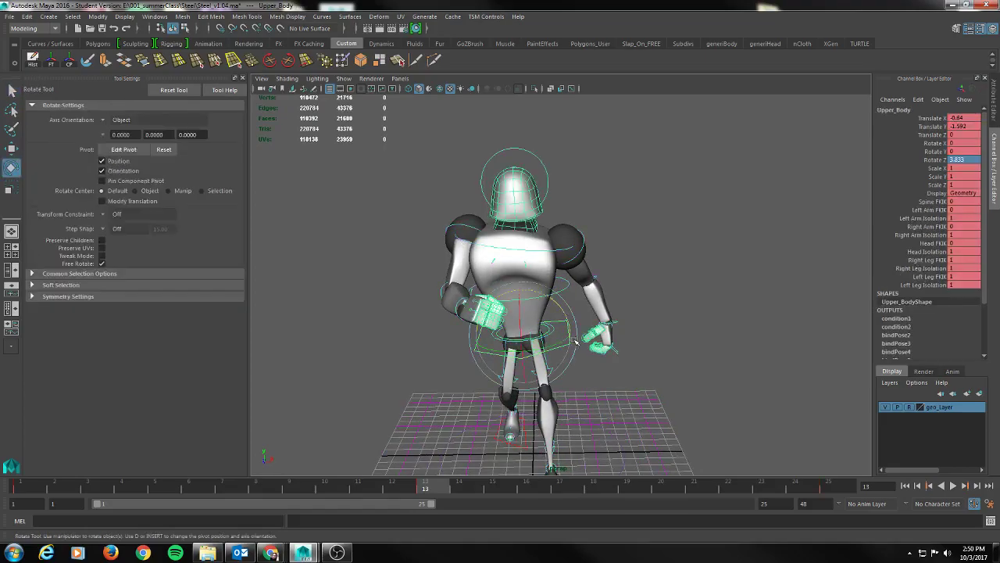
left_click_drag(559, 304, 559, 307)
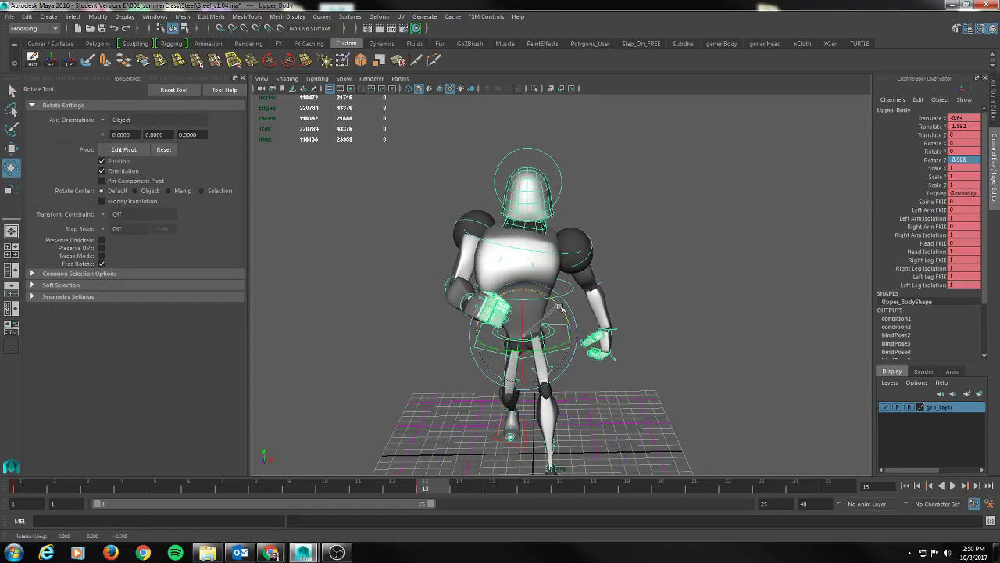
left_click(643, 267)
key("s")
left_click(555, 350)
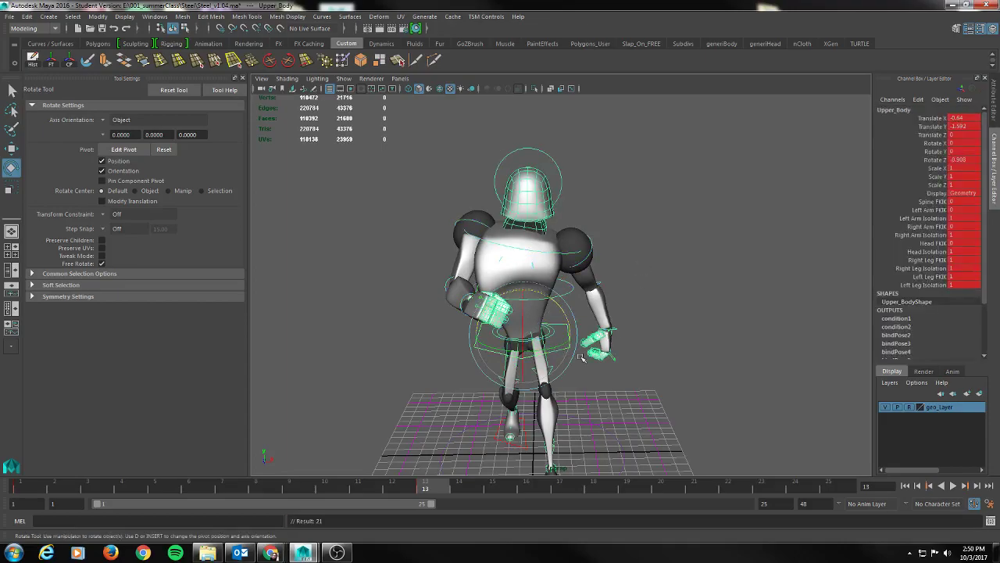
Play back the walk cycle from frame 1 in a front view, and return to frame 1.
left_click_drag(434, 484, 23, 480)
left_click_drag(312, 371, 349, 353, "alt")
left_click(952, 485)
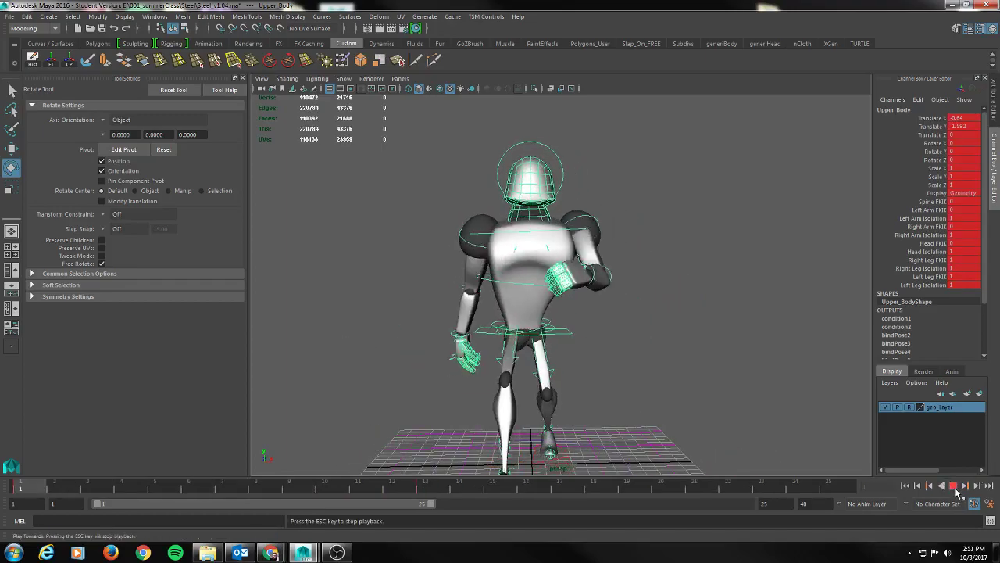
left_click(955, 489)
left_click(36, 489)
Examine the frame 1 contact pose from the side and compare it with the WalkRef walk-cycle chart.
left_click_drag(306, 285, 410, 275, "alt")
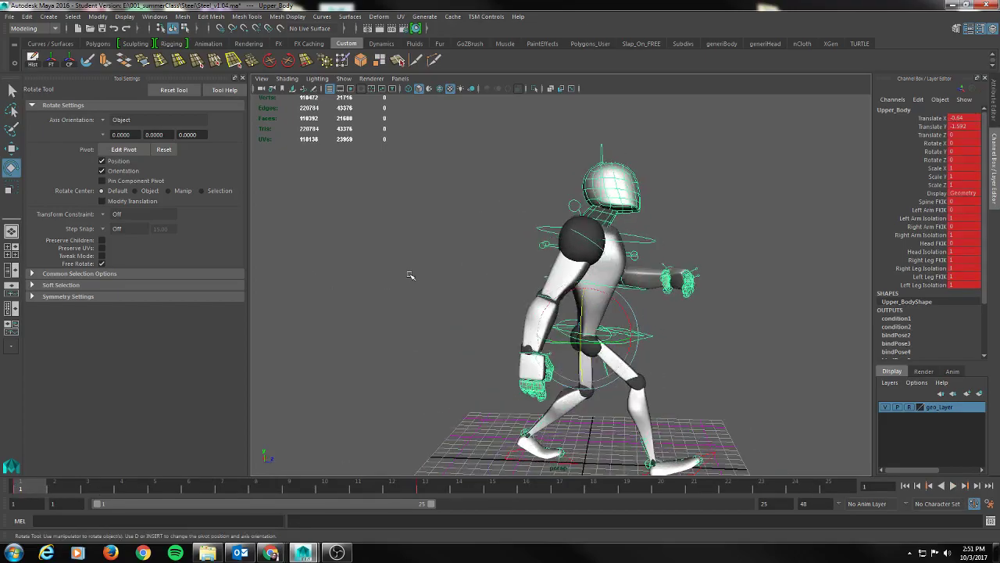
middle_click_drag(469, 230, 410, 210, "alt")
left_click_drag(348, 314, 359, 317, "alt")
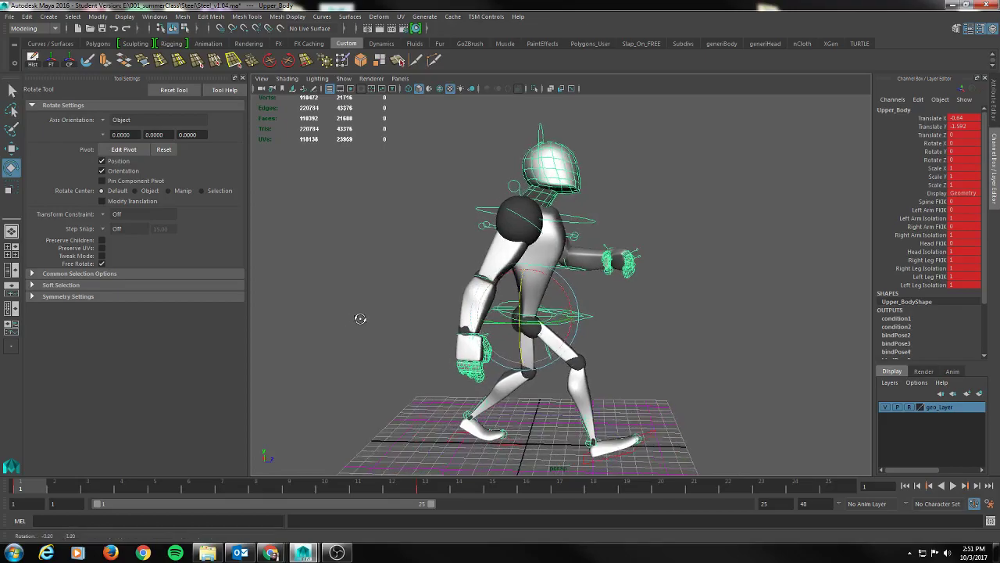
left_click_drag(22, 489, 5, 467)
left_click_drag(315, 293, 314, 320, "alt")
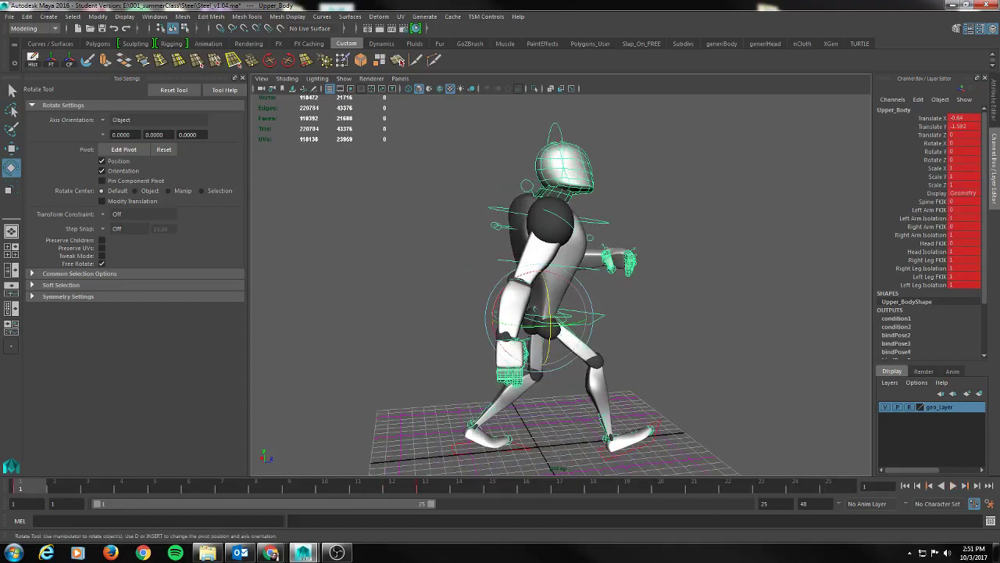
left_click_drag(999, 39, 645, 45)
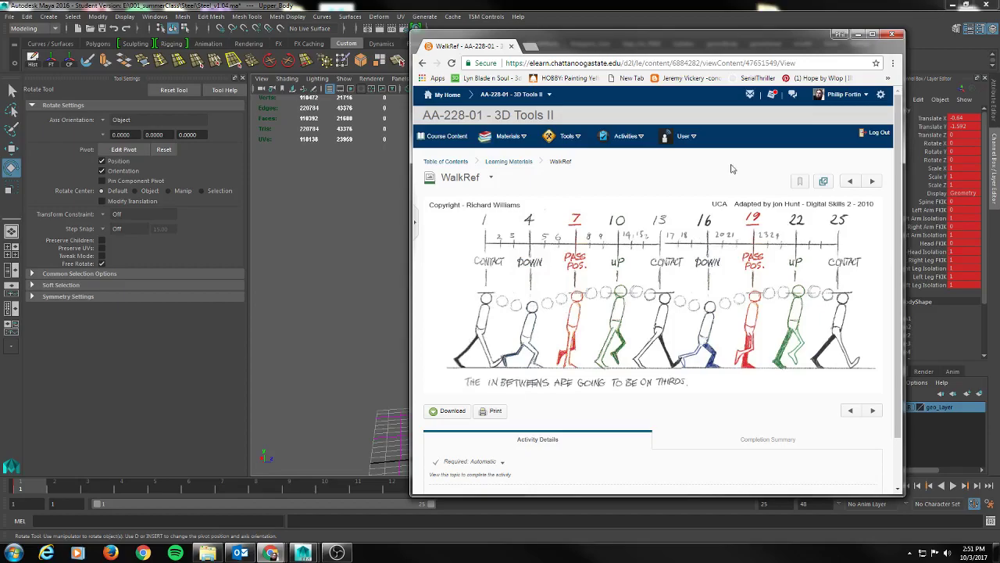
left_click_drag(654, 47, 999, 48)
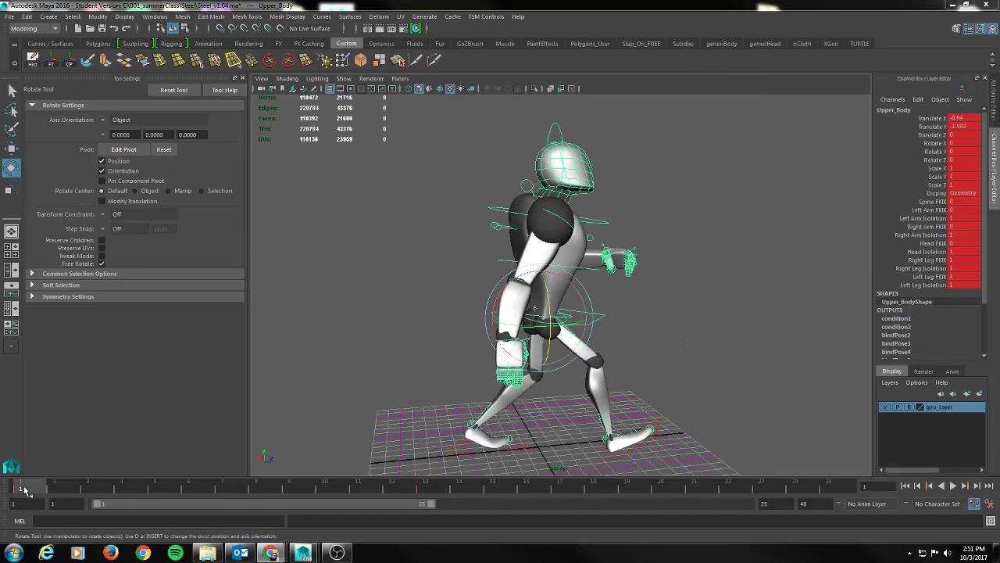
On frame 4, set the right leg IK control's Raise Heel and Rotate X to 0 to flatten the front foot.
left_click_drag(24, 488, 122, 488)
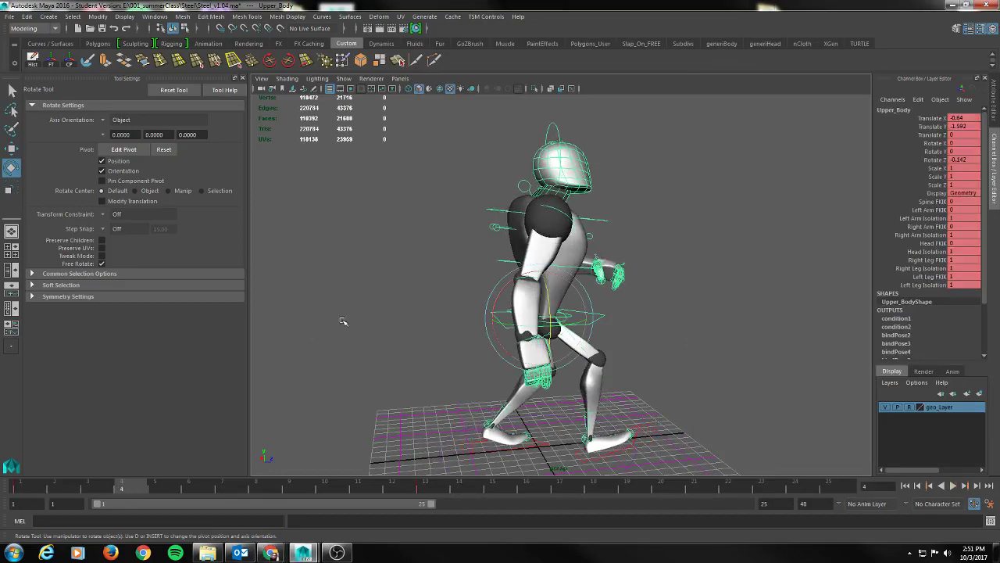
middle_click_drag(383, 321, 337, 307, "alt")
left_click_drag(337, 307, 329, 305, "alt")
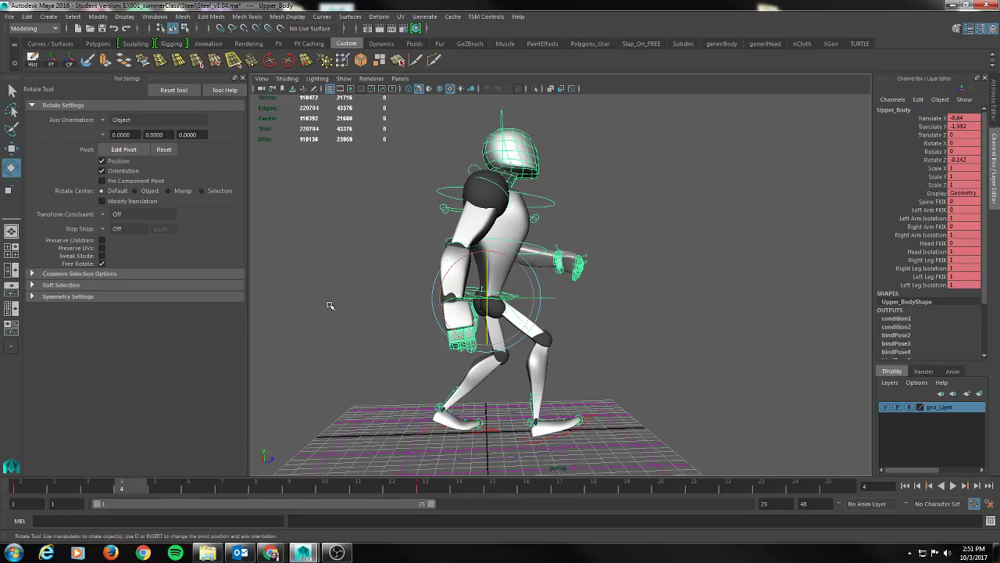
left_click_drag(598, 331, 596, 314, "alt")
left_click(586, 348)
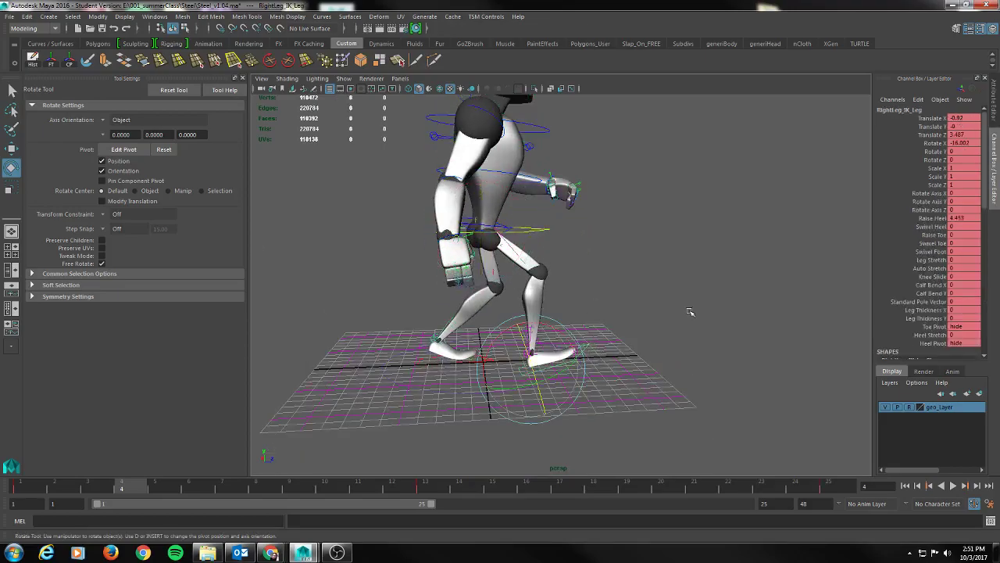
double_click(960, 218)
type("0")
key("Return")
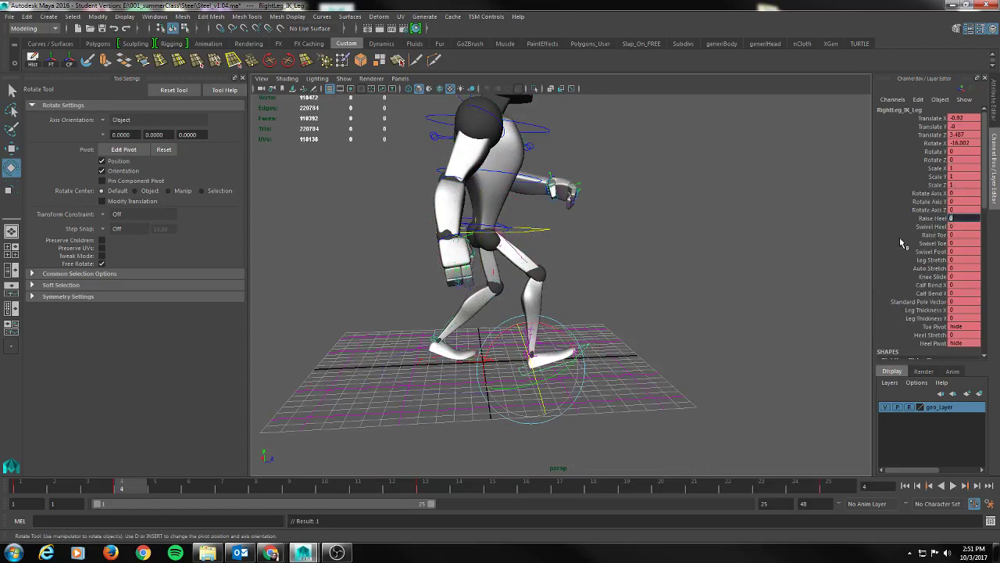
left_click(964, 143)
type("0")
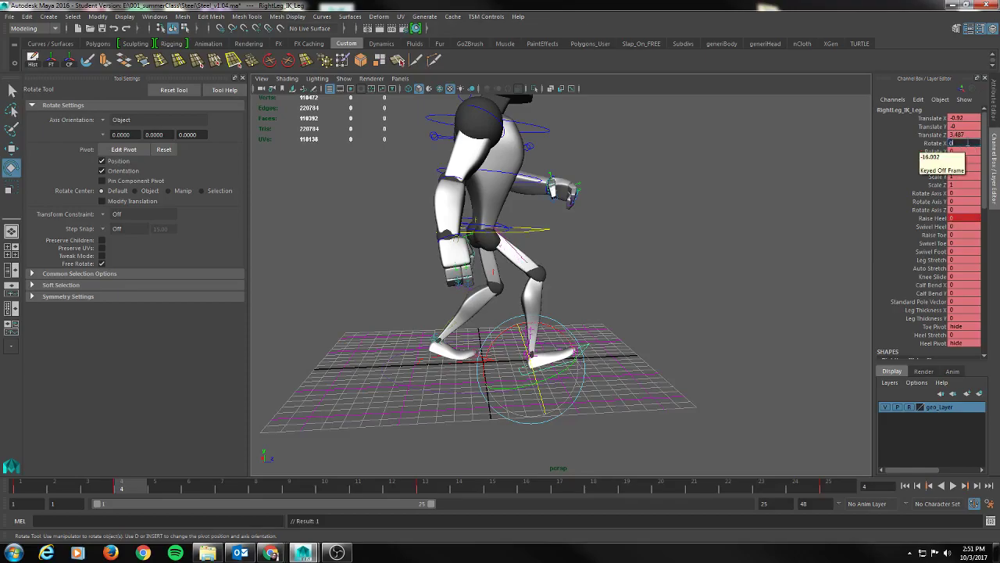
key("Return")
left_click(601, 339)
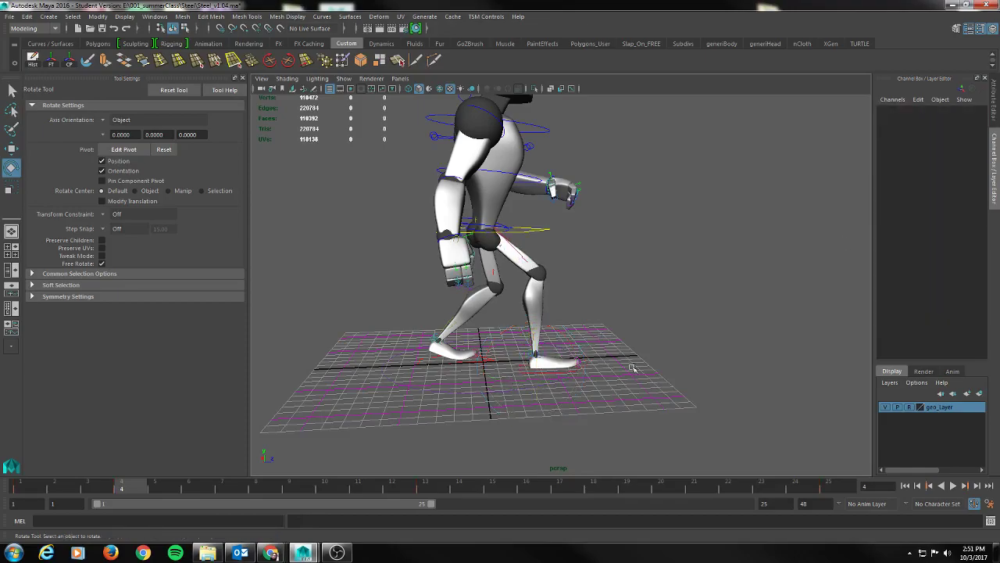
left_click(529, 374)
Set the right leg IK control's Raise Toe to -14.3 on frame 4 and adjust the same attribute on frame 1.
left_click_drag(720, 243, 668, 282, "alt")
mouse_move(123, 486)
left_mouse_down()
mouse_move(2, 482)
mouse_move(180, 497)
mouse_move(43, 493)
mouse_move(124, 494)
left_mouse_up()
mouse_move(636, 296)
left_mouse_down("alt")
mouse_move(634, 272)
mouse_move(639, 284)
left_mouse_up("alt")
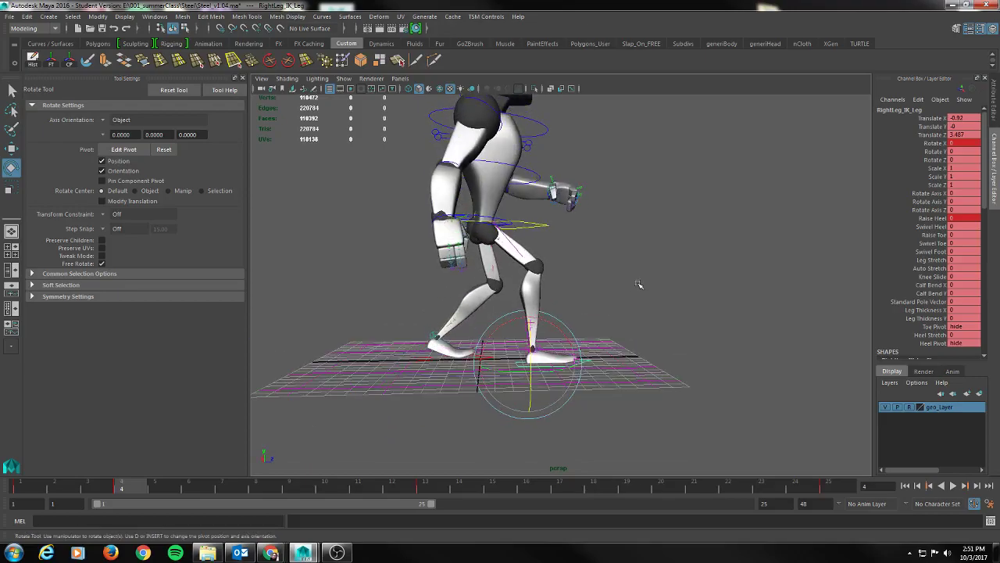
left_click(933, 236)
middle_click_drag(666, 240, 581, 238)
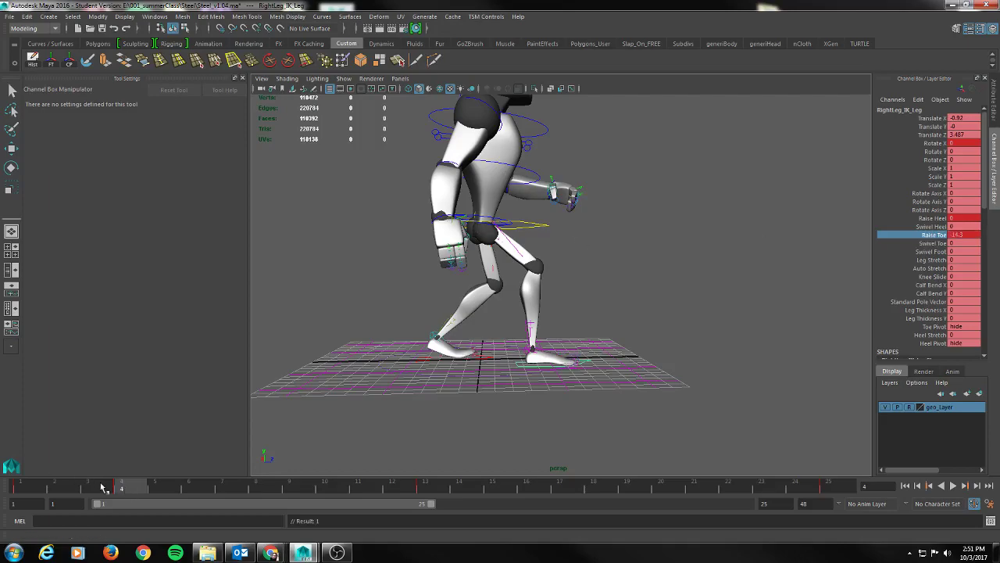
left_click_drag(101, 488, 3, 483)
middle_click_drag(786, 253, 904, 258)
left_click_drag(30, 485, 132, 504)
left_click_drag(478, 328, 458, 348, "alt")
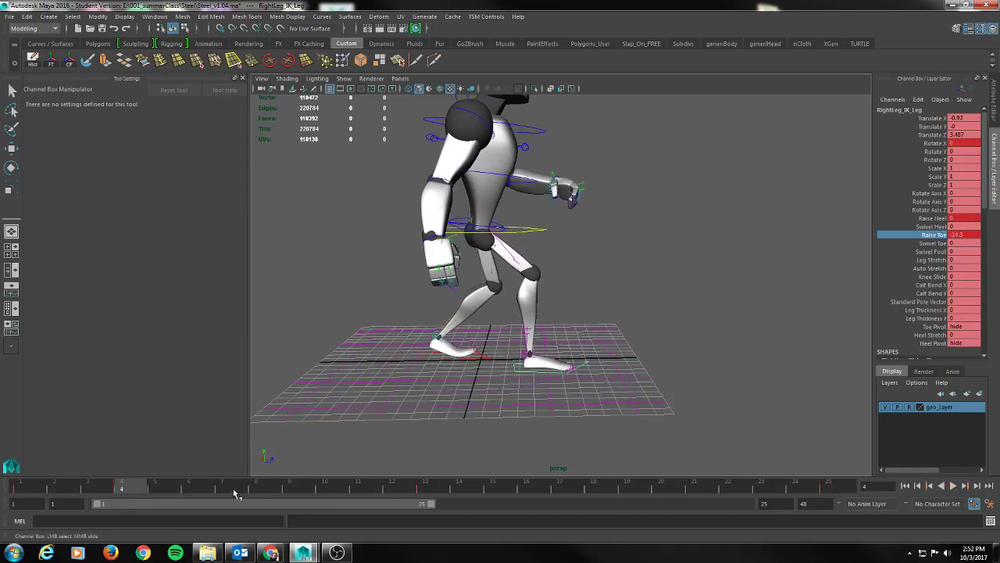
Set the right leg IK control's Raise Toe to 0 on frame 13.
left_click_drag(175, 492, 432, 493)
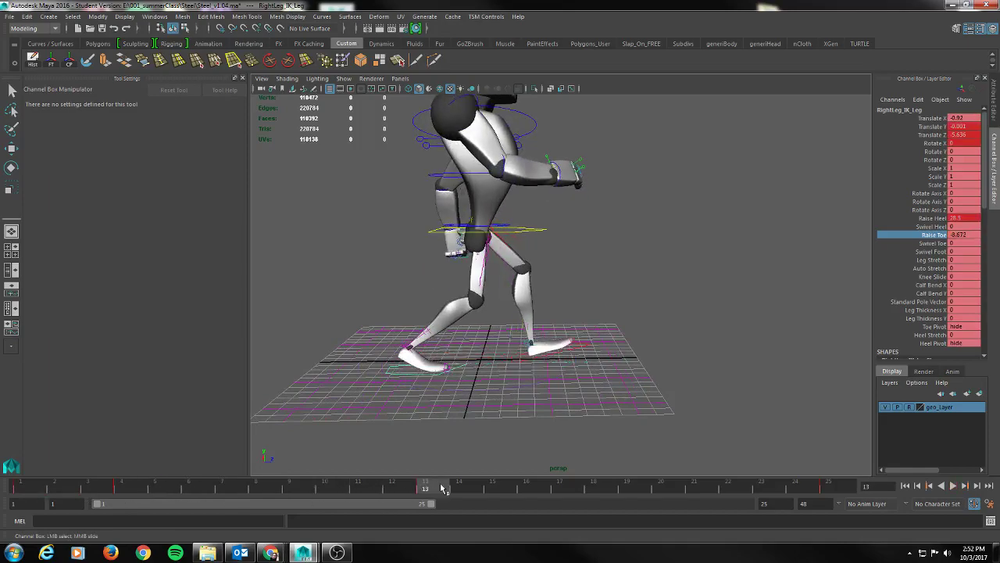
left_click(955, 235)
type("0")
key("Return")
key("Tab")
left_click(587, 286)
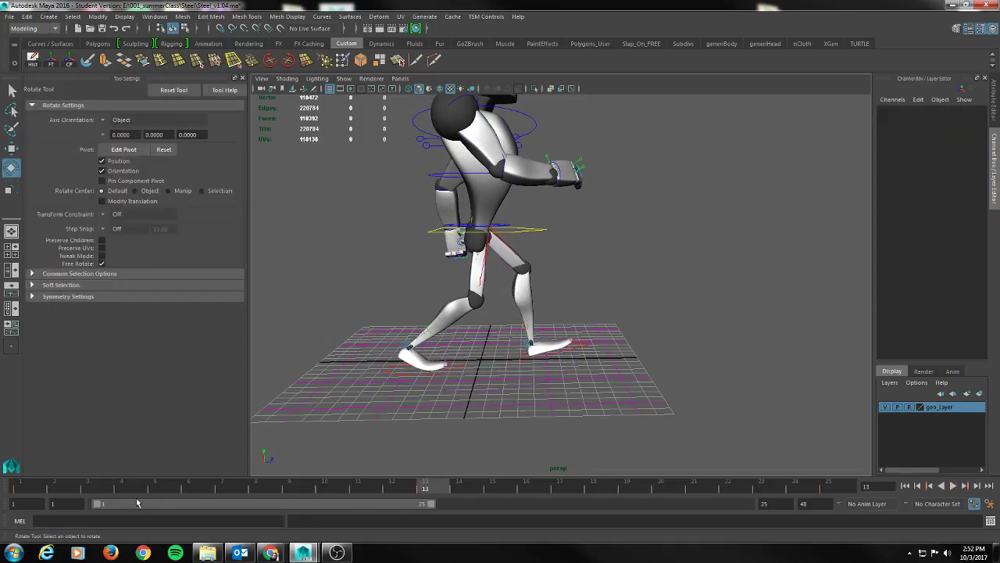
left_click(414, 372)
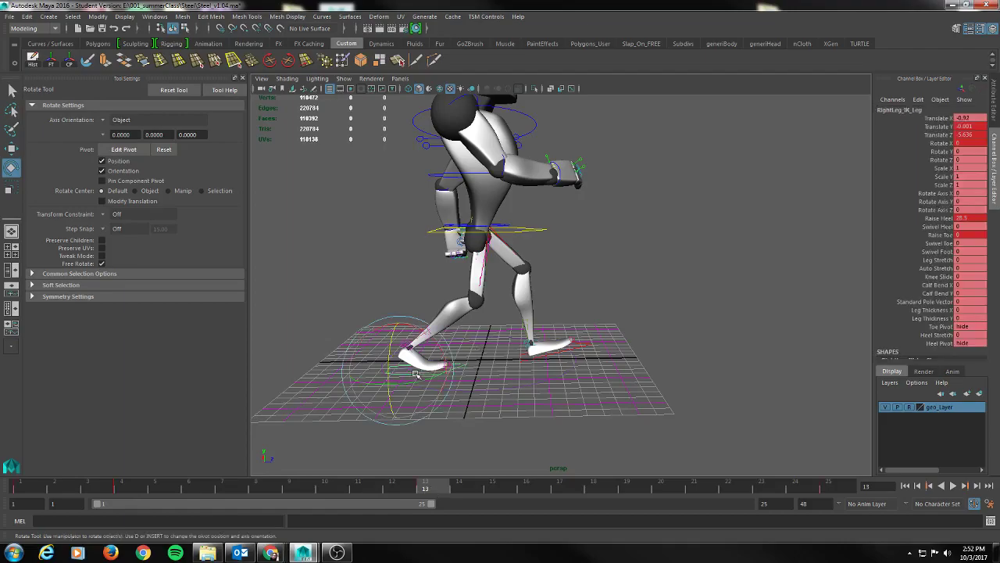
On frame 4, lower the upper body control to about -2.34 in Translate Y and move it forward to 0.84 in Translate Z.
left_click_drag(430, 489, 122, 487)
left_click_drag(418, 374, 456, 356, "alt")
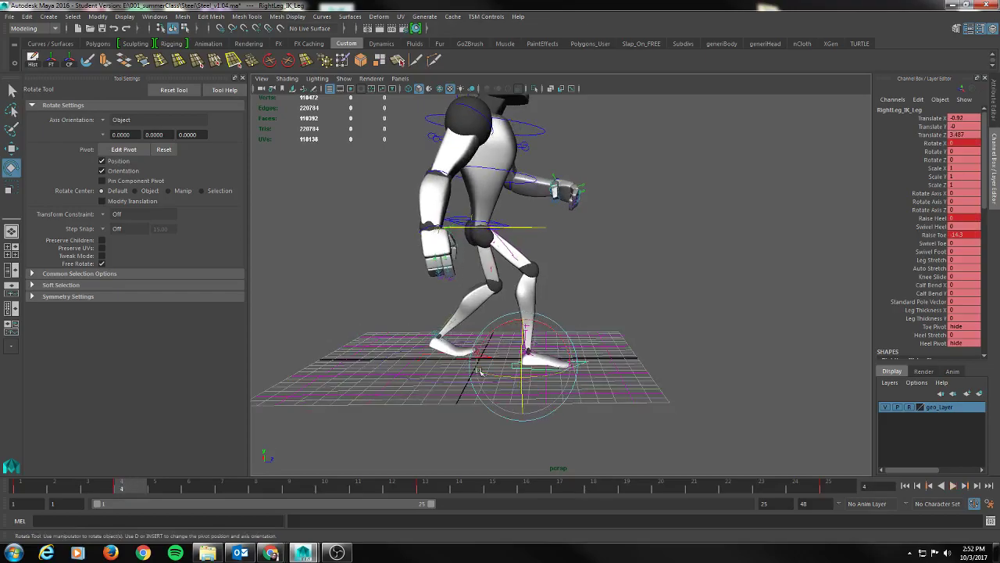
middle_click_drag(586, 233, 618, 246, "alt")
left_click_drag(620, 255, 604, 260, "alt")
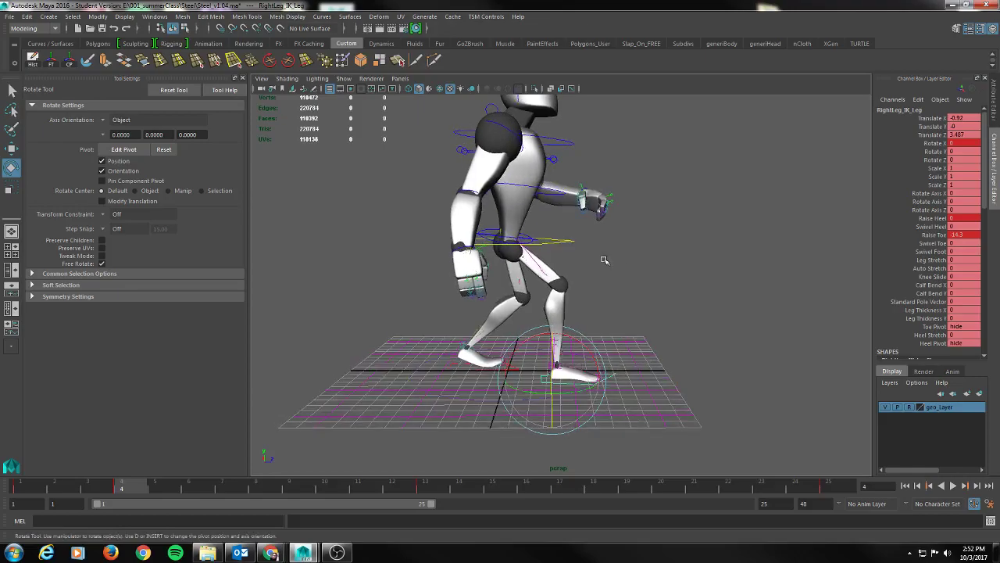
left_click(538, 243)
key("w")
left_click_drag(507, 192, 508, 203)
left_click_drag(546, 249, 558, 251)
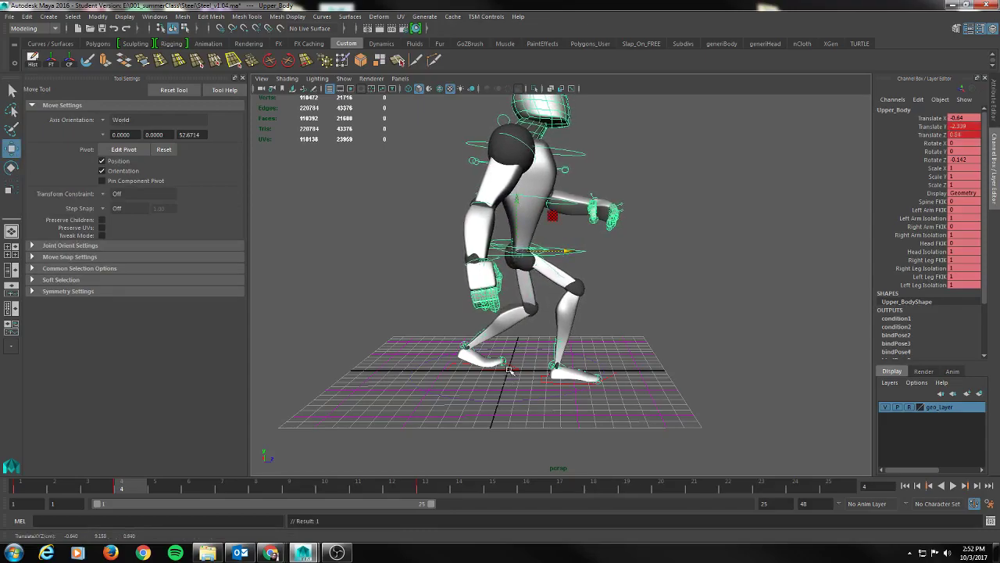
Carry the left leg IK control's frame 1 pose over to frame 4, try lifting the foot slightly, and undo the lift.
left_click(509, 369)
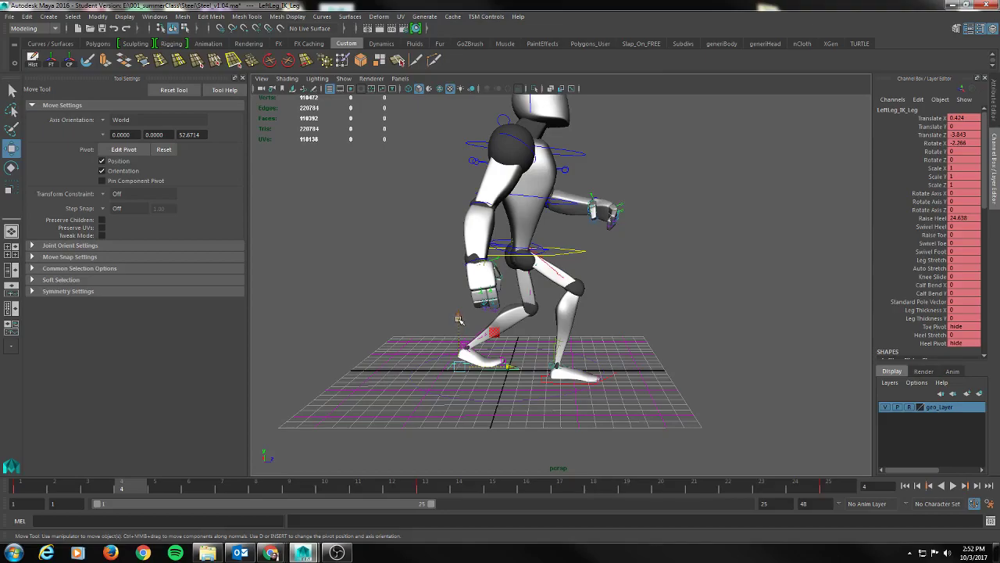
left_click_drag(104, 487, 18, 486)
middle_click_drag(30, 490, 123, 487)
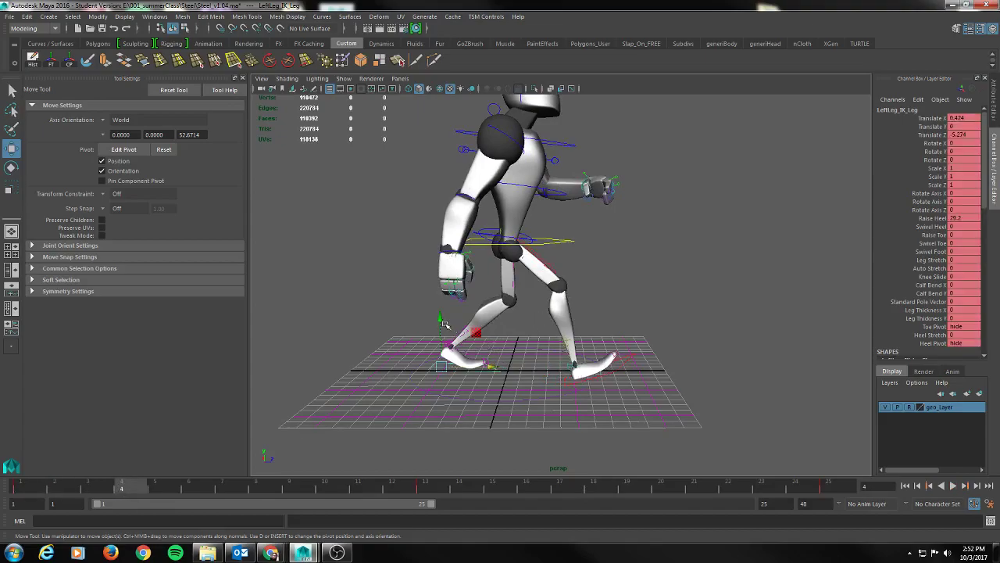
left_click_drag(439, 321, 441, 316)
key("ctrl+z")
Try bending the left foot on frame 4 with Raise Heel at 60 and Raise Toe at -14.4.
left_click(930, 236)
middle_click_drag(783, 232, 676, 232)
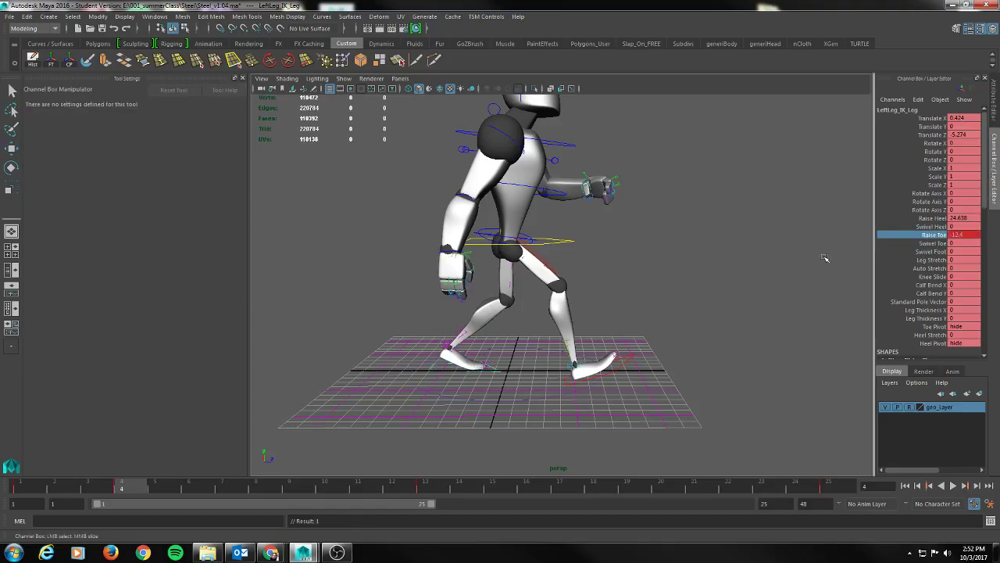
key("ctrl+z")
left_click(930, 218)
middle_click_drag(612, 242, 705, 245)
left_click(928, 235)
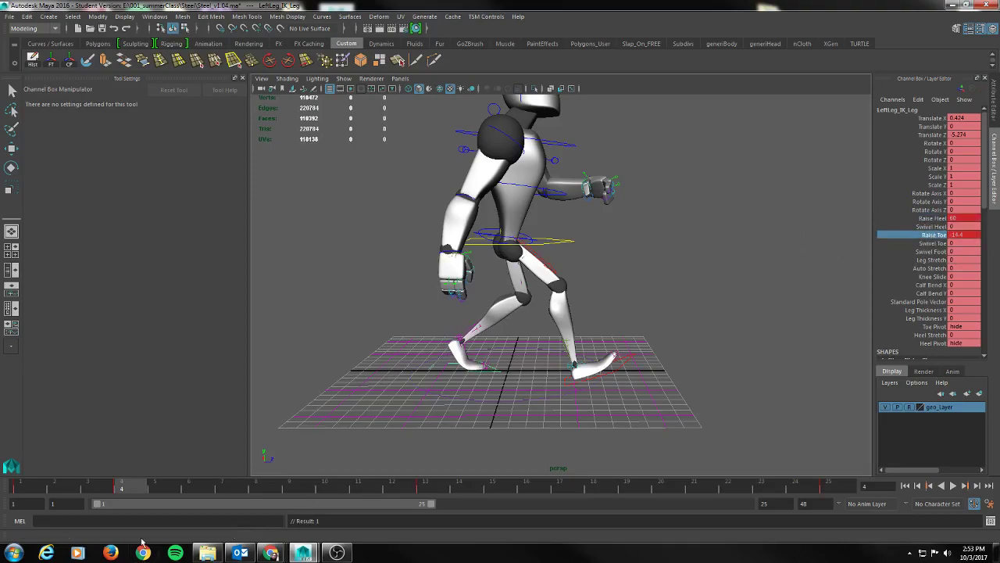
Copy the left leg IK control's frame 1 pose to frame 4 and key all its channels there.
left_click_drag(117, 487, 38, 493)
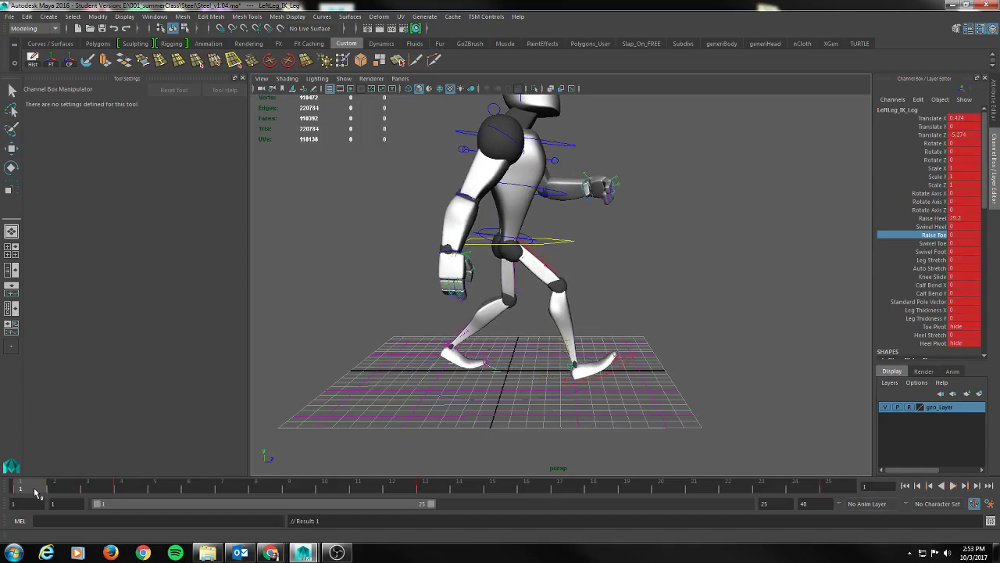
middle_click_drag(32, 490, 126, 485)
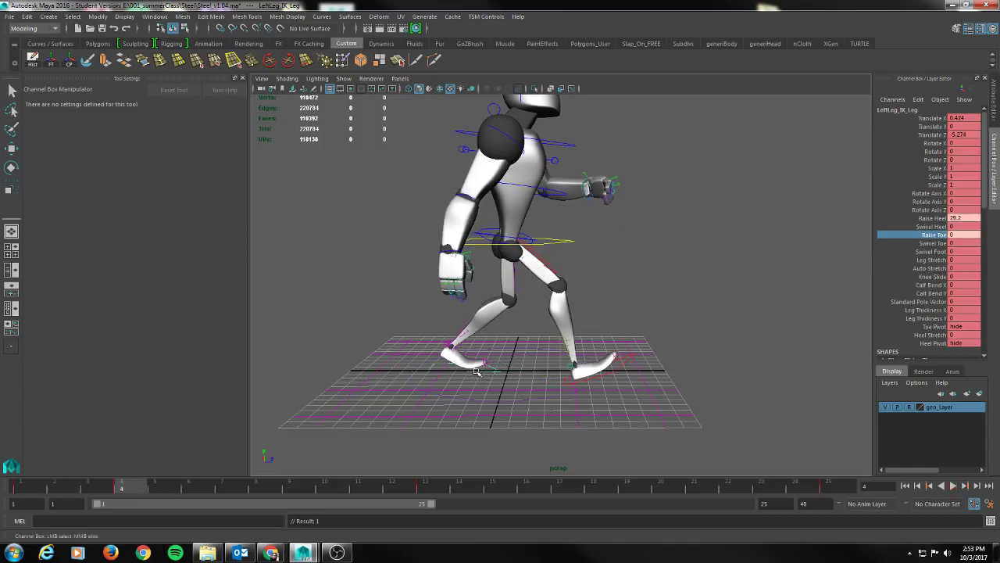
key("s")
Play back the walk cycle and return to frame 4 to check the whole pose from the side.
key("alt+v")
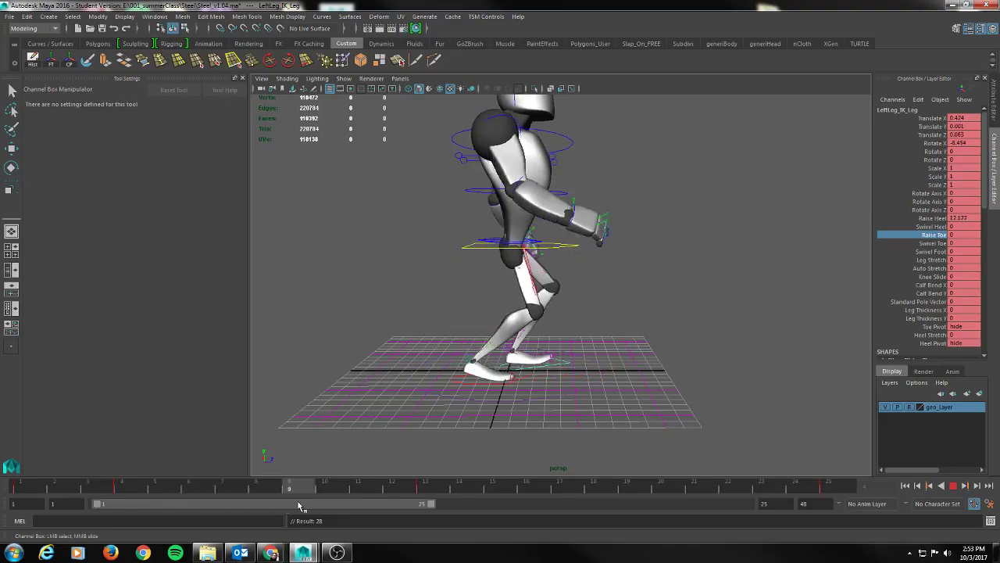
left_click_drag(433, 501, 116, 494)
middle_click_drag(597, 270, 614, 303, "alt")
mouse_move(615, 303)
left_mouse_down("alt")
mouse_move(627, 302)
mouse_move(617, 303)
left_mouse_up("alt")
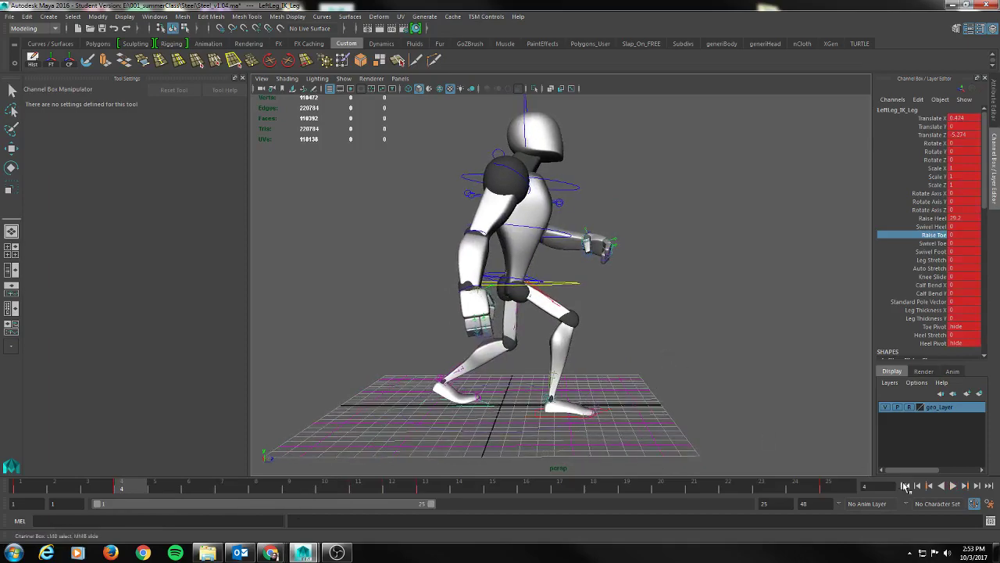
Shorten the playback range to frames 1 to 12 and play back the first stride.
left_click_drag(432, 505, 250, 506)
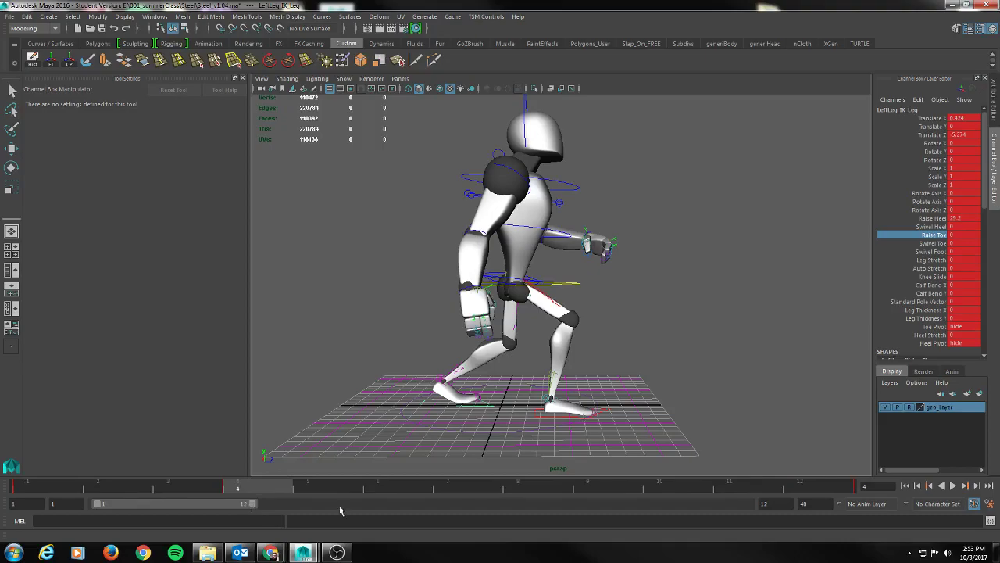
left_click(953, 486)
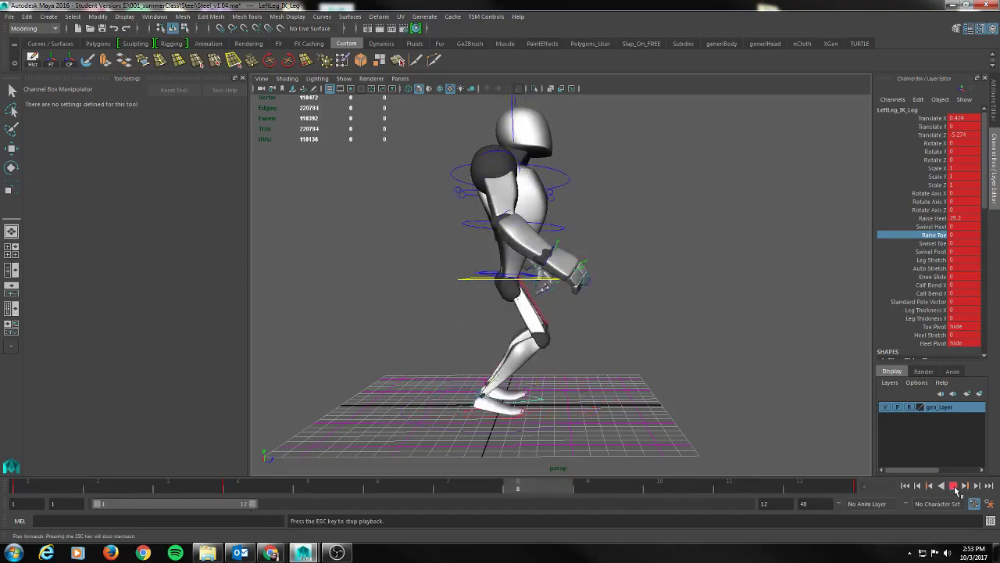
left_click(955, 487)
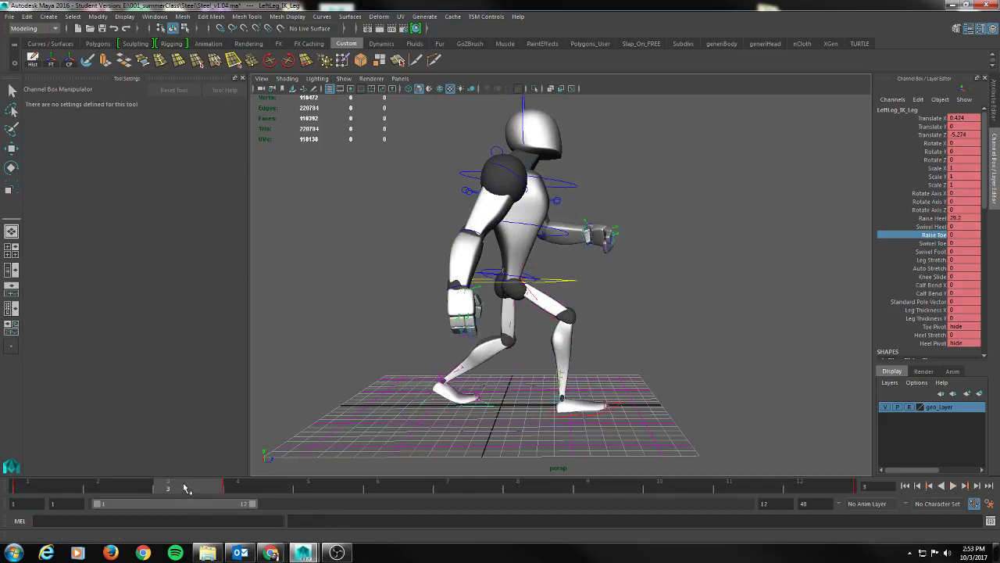
On frame 7, lift the left foot control off the ground and raise the Upper_Body control to about -1.05 in Translate Y.
left_click_drag(184, 483, 446, 480)
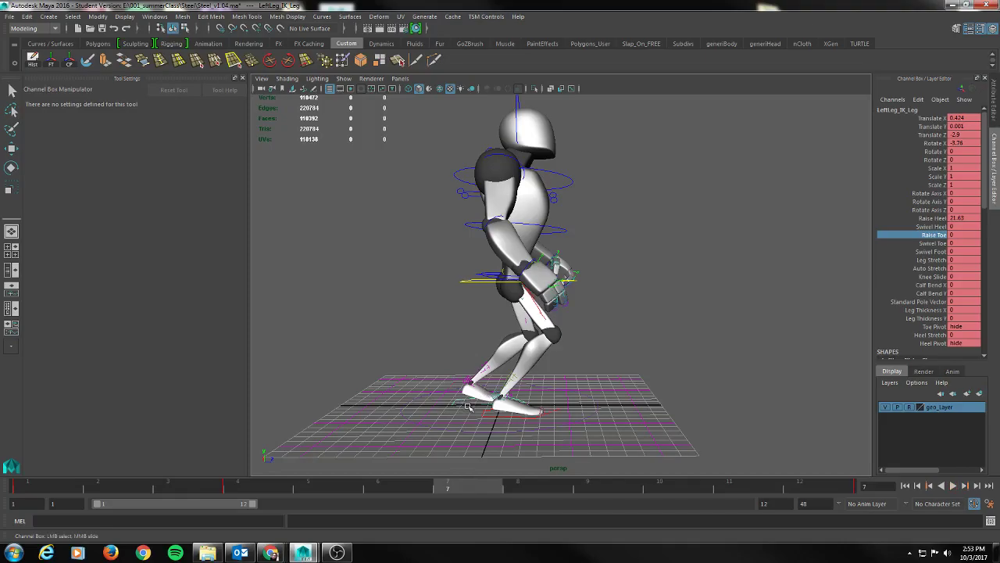
key("w")
left_click_drag(464, 353, 472, 329)
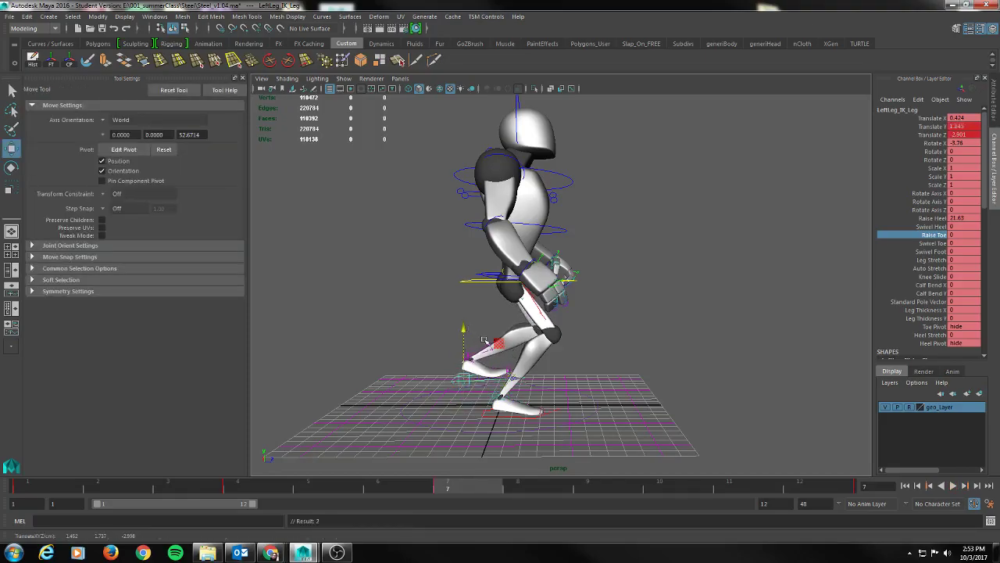
left_click(480, 283)
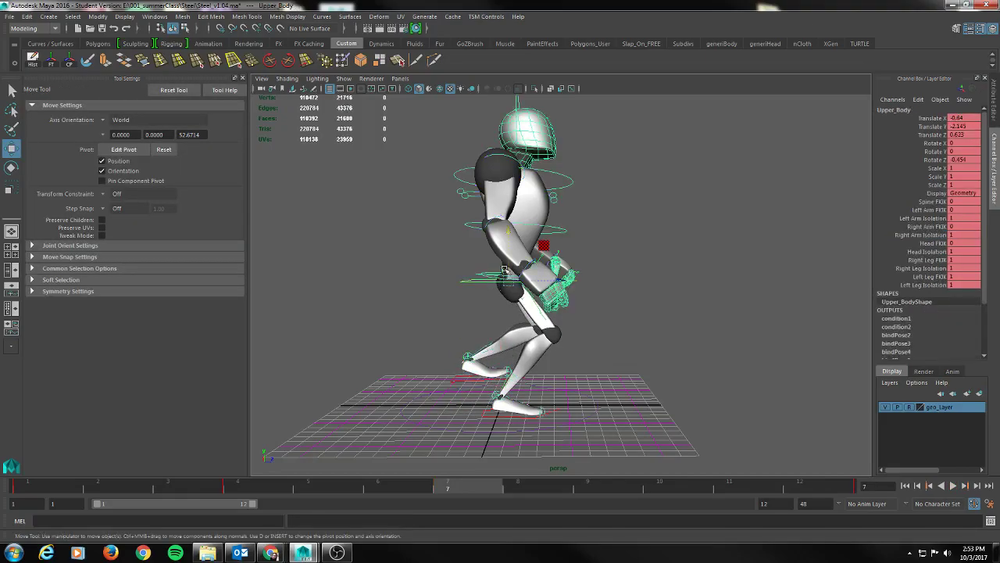
left_click_drag(508, 229, 508, 212)
Move the left leg IK control forward to about -0.39 in Translate Z on frame 7 and set its Raise Heel to 0.
left_click(457, 380)
left_click_drag(506, 378, 649, 346, "alt")
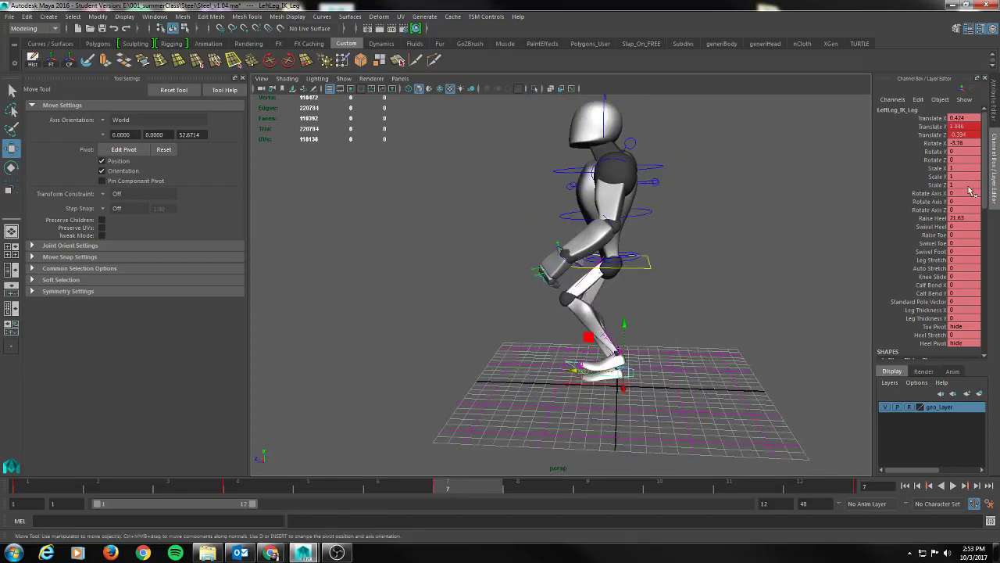
left_click_drag(965, 220, 932, 219)
middle_click_drag(726, 239, 768, 239)
key("ctrl+z")
left_click(968, 219)
type("0")
key("Return")
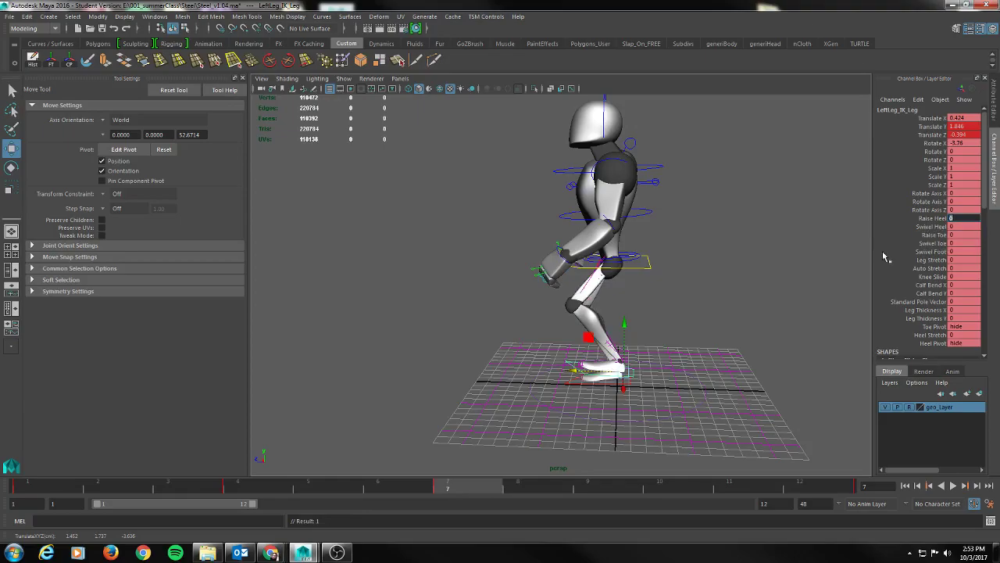
left_click(931, 226)
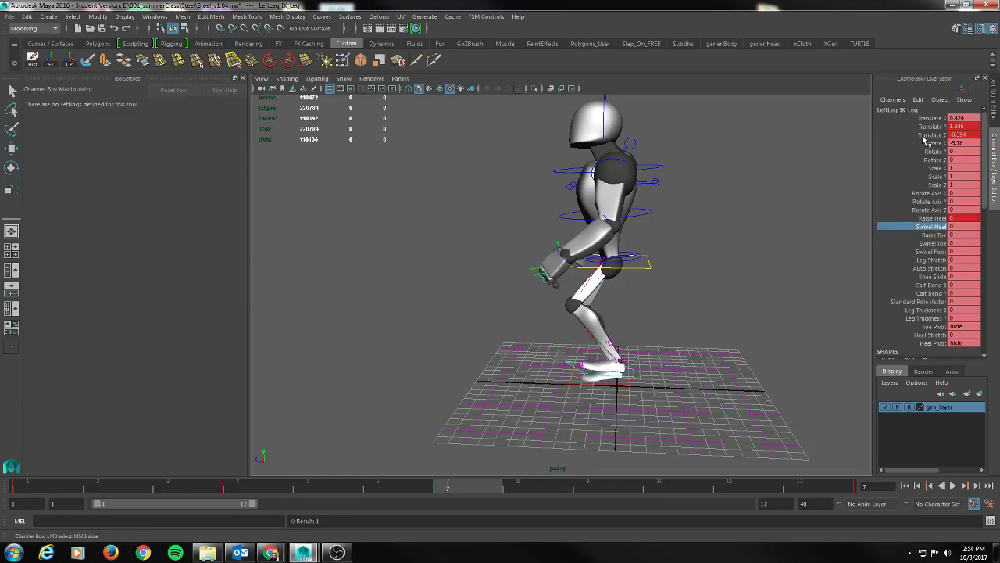
Pitch the left foot toe-down to about 65.8 on Rotate X and raise it to about 4.5 in Translate Y on frame 7.
left_click_drag(663, 380, 594, 341, "alt")
key("e")
left_click_drag(515, 358, 623, 287, "alt")
key("w")
left_click_drag(580, 337, 688, 346, "alt")
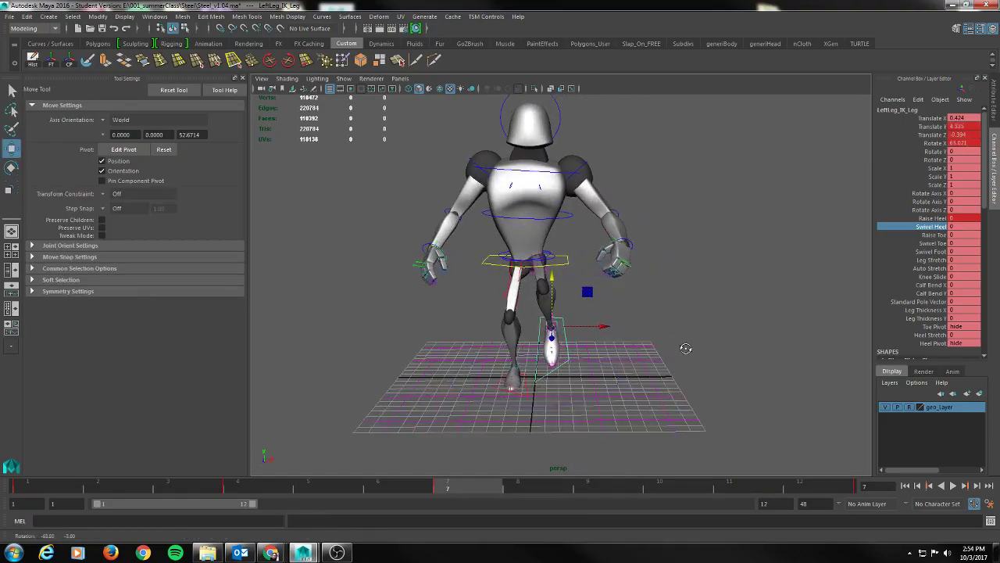
Try tilting the Upper_Body control sideways to about 3.7 on Rotate Z on frame 7.
left_click(566, 266)
key("e")
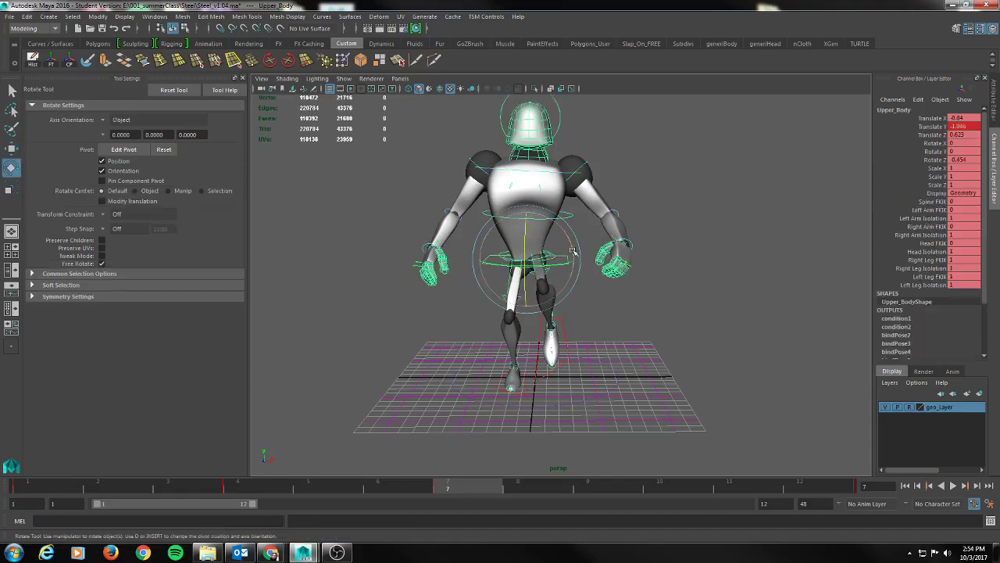
left_click_drag(572, 246, 570, 243)
left_click_drag(614, 283, 463, 312, "alt")
Reset the Spine_Pelvis_FK control's X, Y and Z rotation on frame 7 and check the pose around that frame.
key("q")
left_click_drag(606, 351, 655, 351, "alt")
left_click_drag(634, 301, 635, 269, "alt")
left_click(626, 293)
key("e")
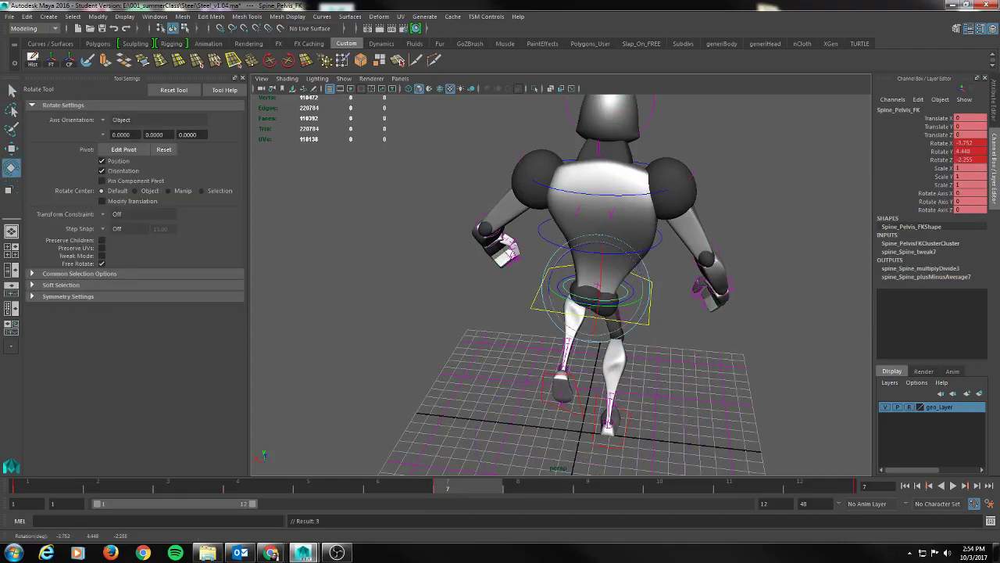
key("ctrl+z")
left_click_drag(644, 307, 610, 293, "alt")
key("ctrl+z")
left_click_drag(971, 144, 971, 162)
left_click(810, 224)
left_click_drag(805, 242, 735, 291, "alt")
left_click_drag(500, 491, 468, 492)
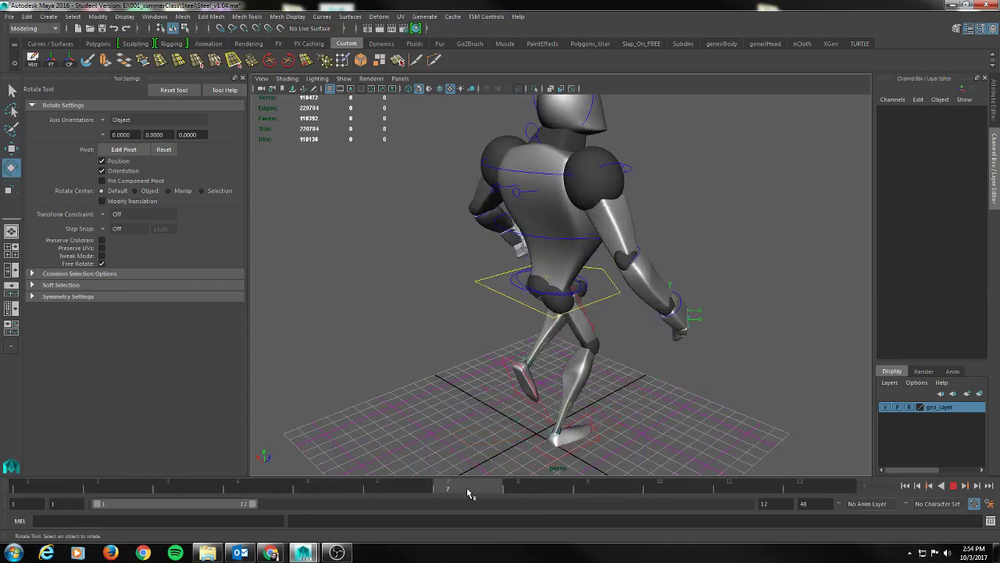
Set the Spine_Base_FK control's Rotate X, Y and Z to 0 on frame 7.
left_click(513, 281)
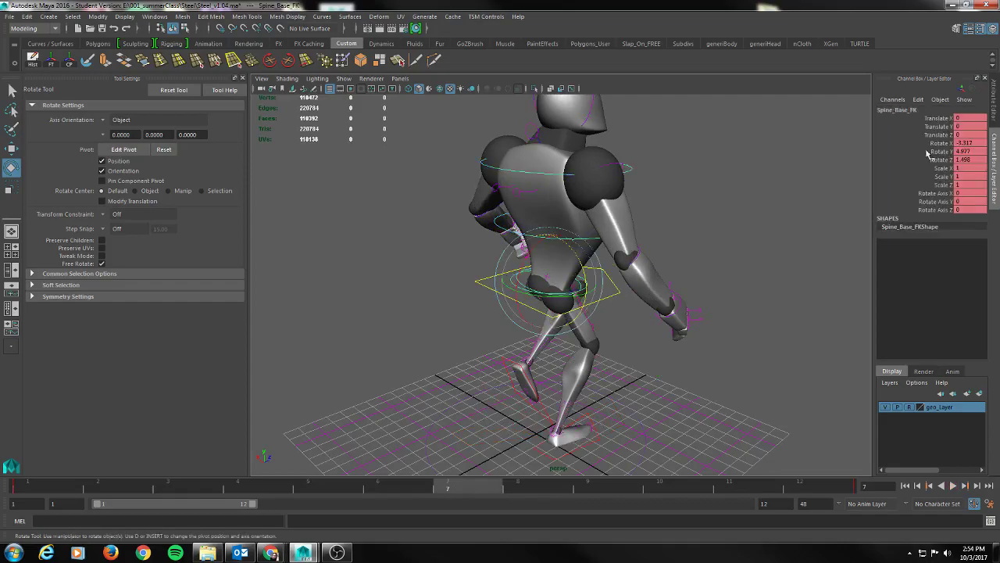
left_click_drag(975, 145, 975, 160)
key("Return")
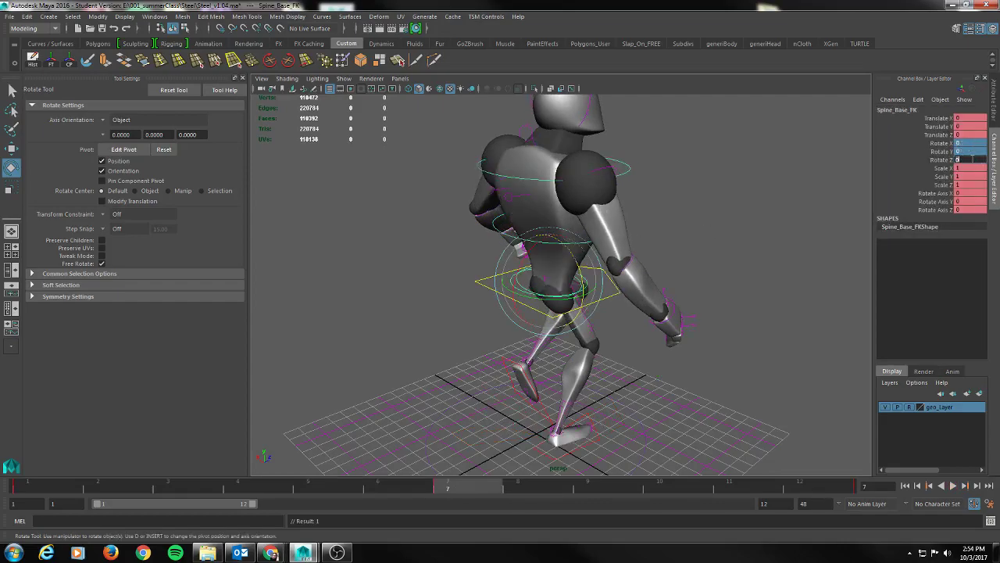
left_click(449, 282)
left_click(514, 287)
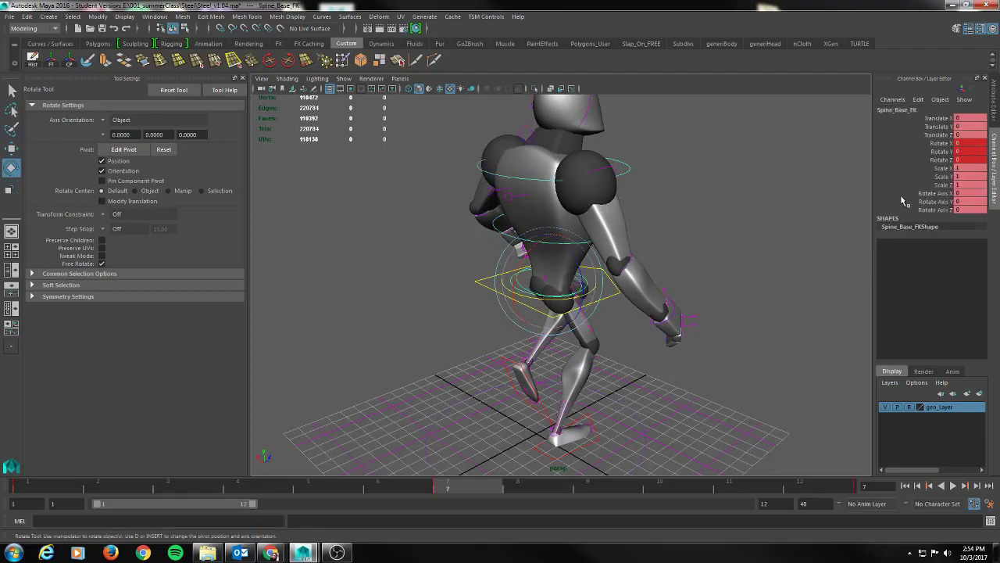
key("q")
Level the hips on frame 7 by setting the Upper_Body control's Rotate Z to 0, then deselect it.
left_click(519, 283)
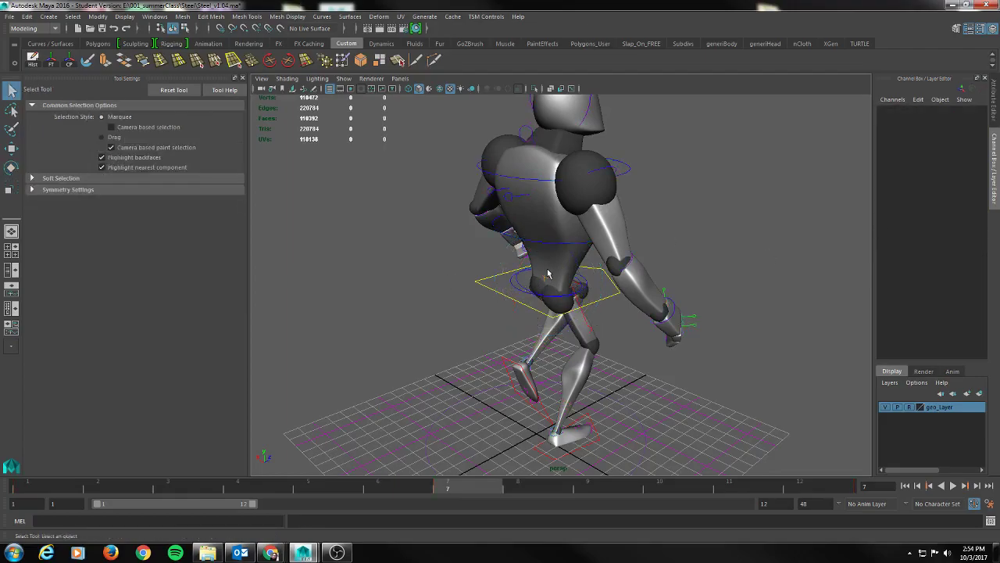
left_click(519, 279)
left_click_drag(968, 144, 970, 159)
left_click(615, 293)
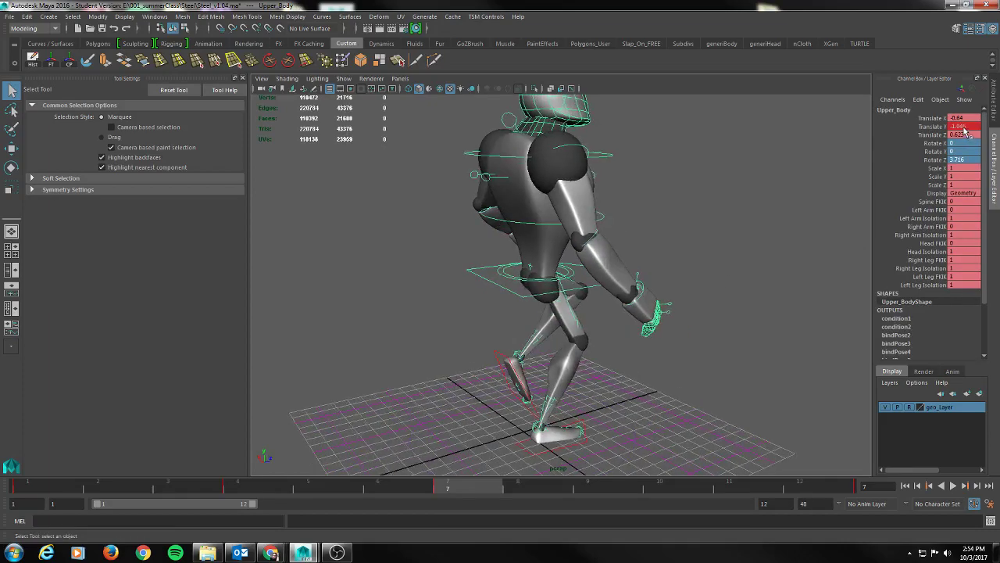
double_click(967, 159)
type("0")
key("Return")
left_click(738, 197)
Key all channels of the left leg's pole vector control at their default values on frame 4.
left_click_drag(703, 271, 732, 282, "alt")
left_click_drag(490, 332, 662, 333, "alt")
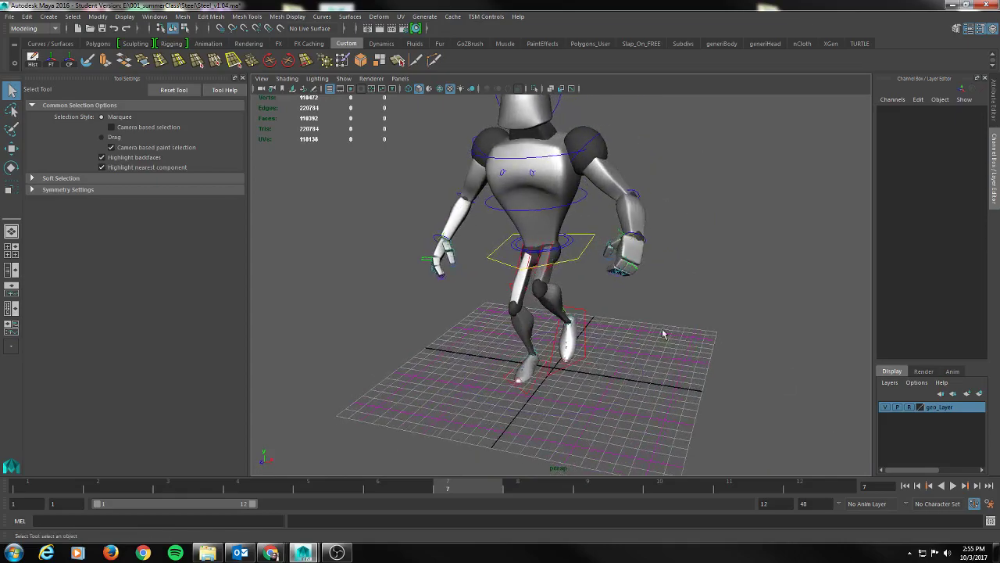
left_click(535, 273)
left_click_drag(456, 484, 249, 487)
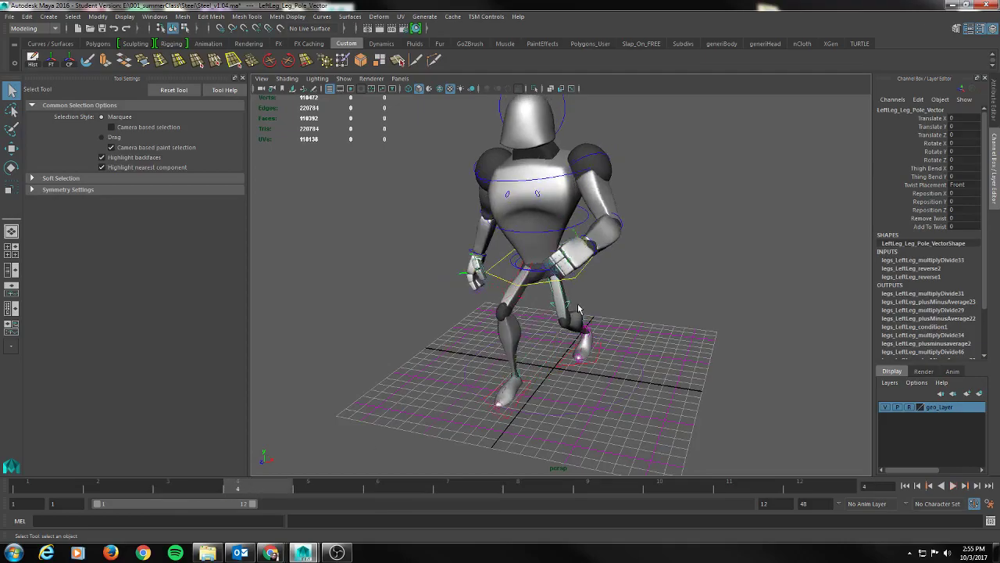
key("w")
key("s")
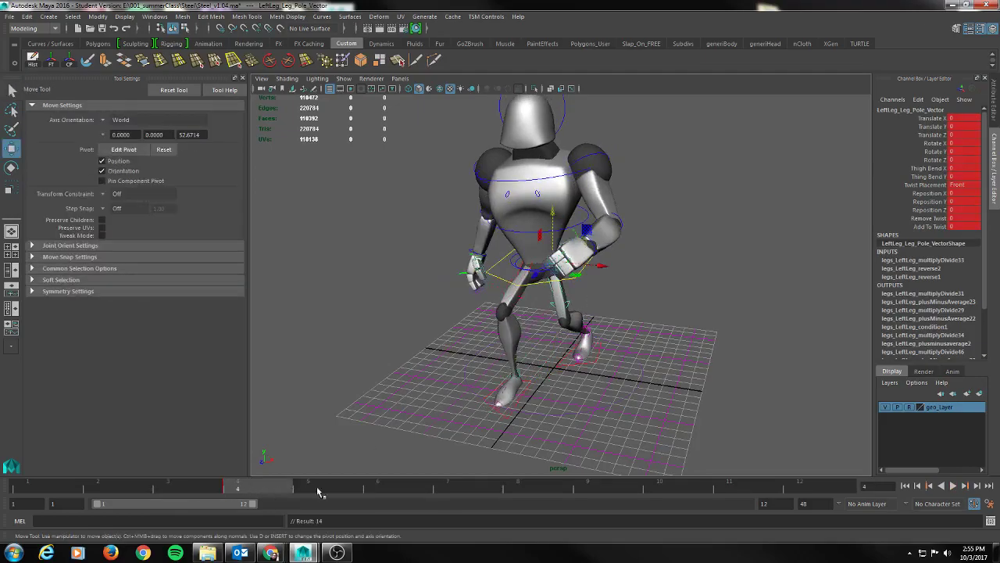
Shift the left leg's pole vector sideways on frame 7 to redirect the knee, and key all its channels there.
left_click_drag(266, 494, 447, 487)
mouse_move(613, 248)
left_mouse_down()
mouse_move(621, 249)
mouse_move(612, 248)
left_mouse_up()
left_click_drag(588, 310, 537, 319, "alt")
key("s")
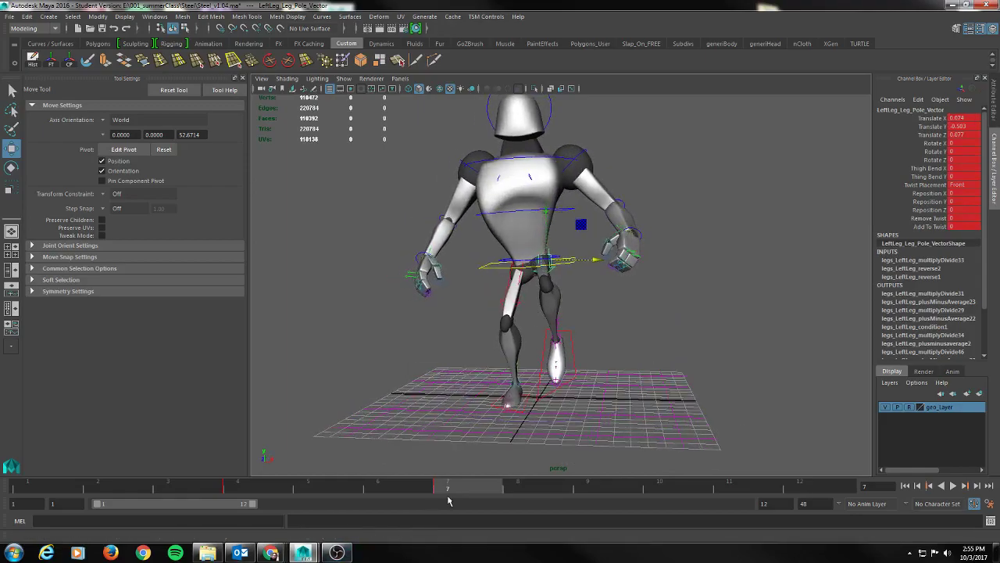
Play back the first stride to check the left knee's motion and view the frame 7 pose from the side.
key("alt+v")
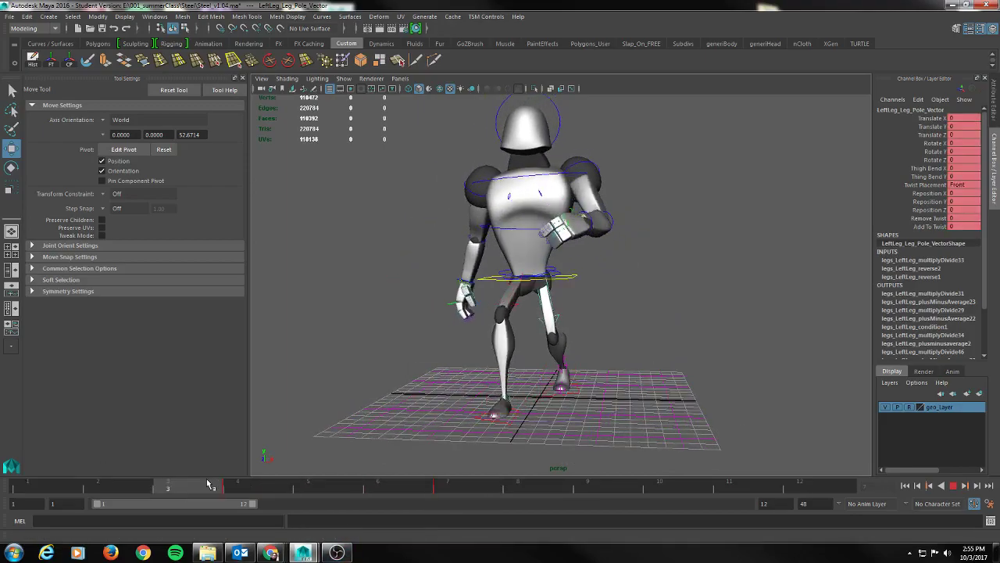
key("alt+v")
left_click_drag(691, 402, 623, 393, "alt")
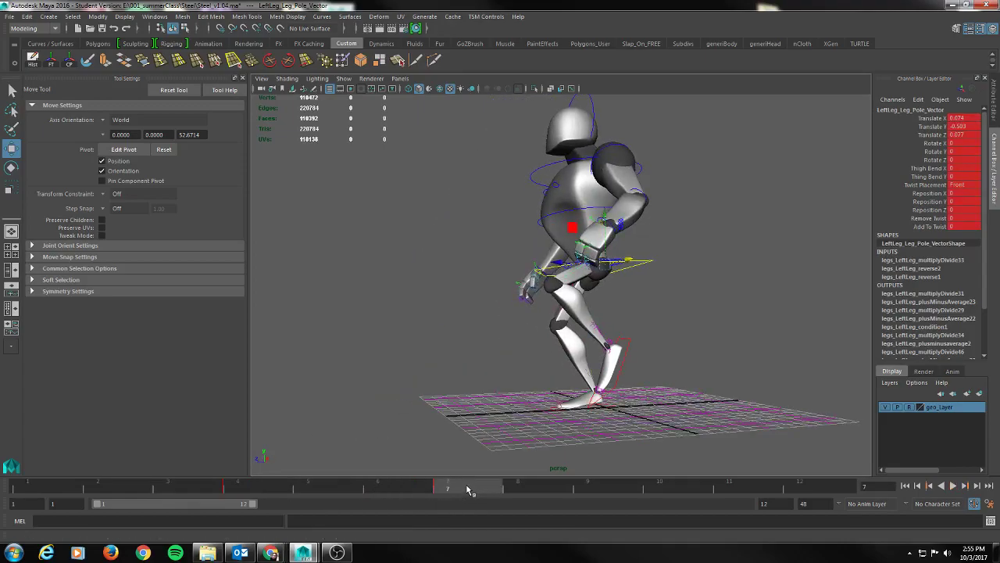
Raise the Upper_Body control on frame 10 to form the up pose.
left_click_drag(467, 488, 661, 492)
left_click_drag(595, 261, 539, 274, "alt")
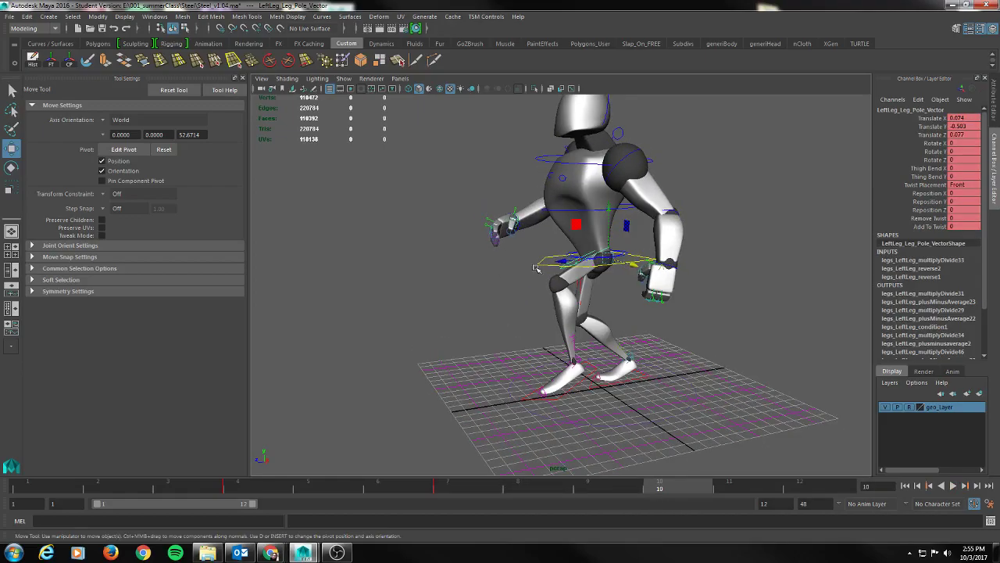
left_click(548, 266)
left_click_drag(596, 206, 599, 190)
left_click_drag(639, 393, 604, 373, "alt")
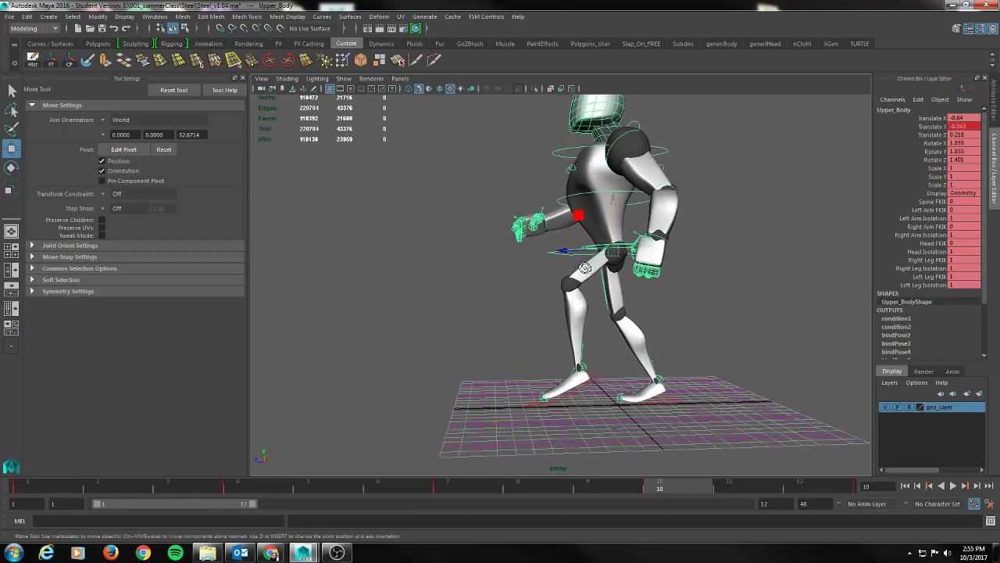
Raise the left foot to about 3.2 in Translate Y on frame 10 and set its Raise Toe to 17.
left_click(595, 379)
left_click_drag(590, 334, 589, 320)
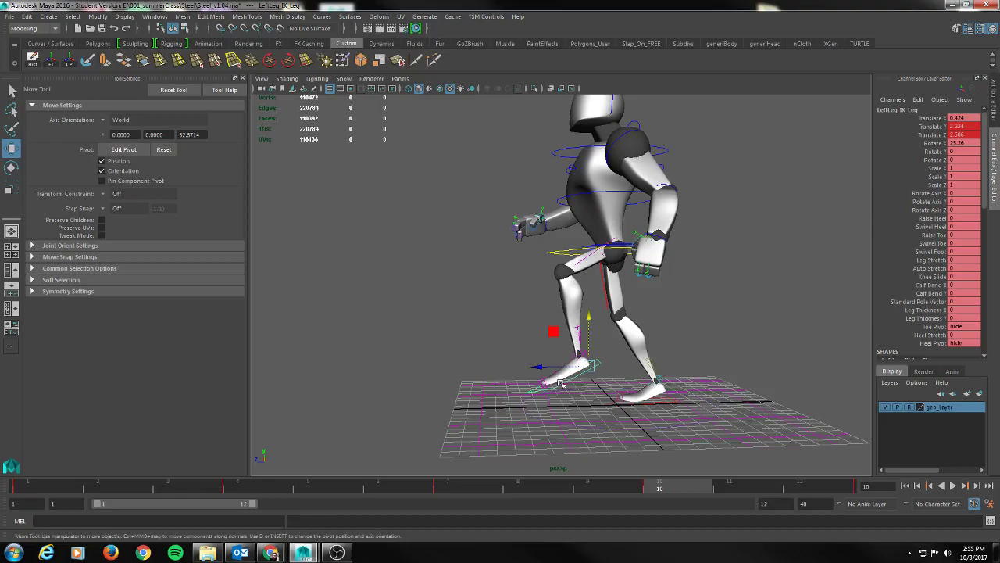
left_click(939, 236)
middle_click_drag(710, 240, 784, 235)
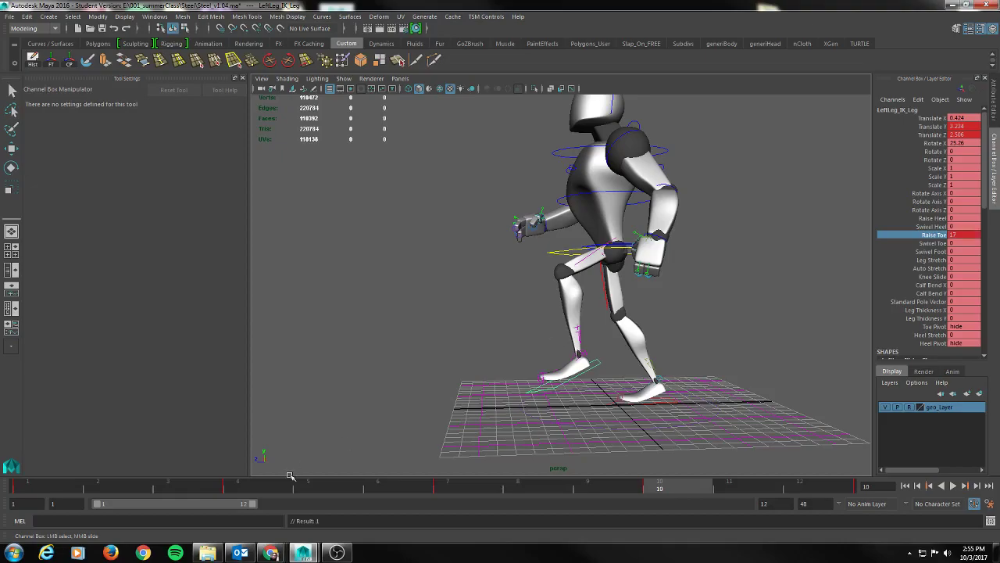
Play back frames 1 to 12 from the side to check the stride, then stop playback.
key("alt+v")
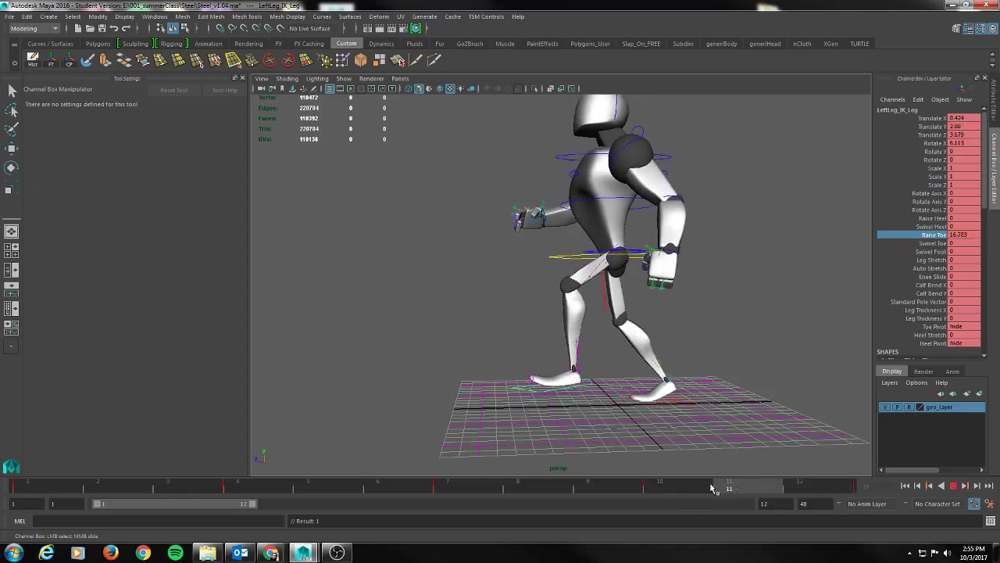
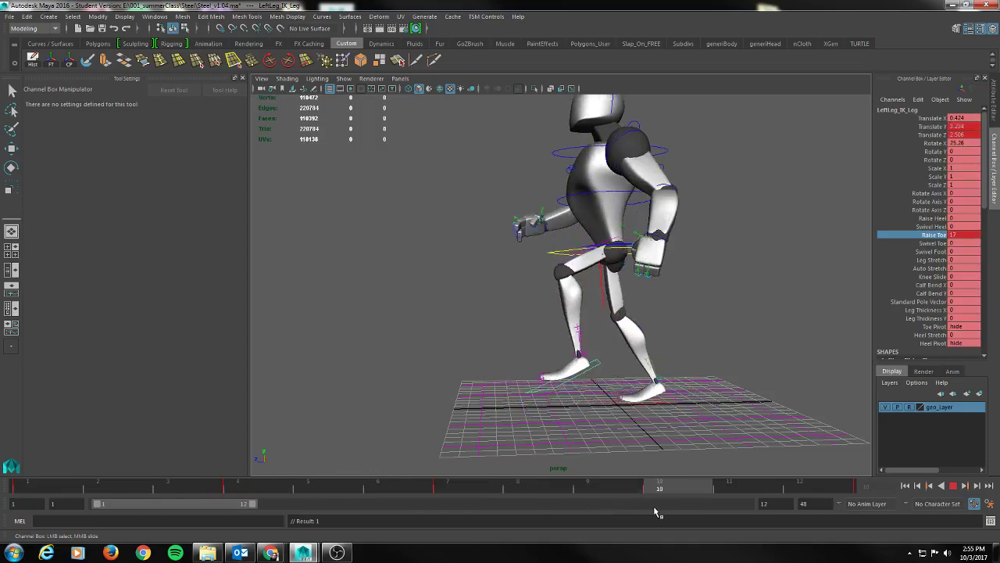
left_click(954, 486)
left_click(954, 486)
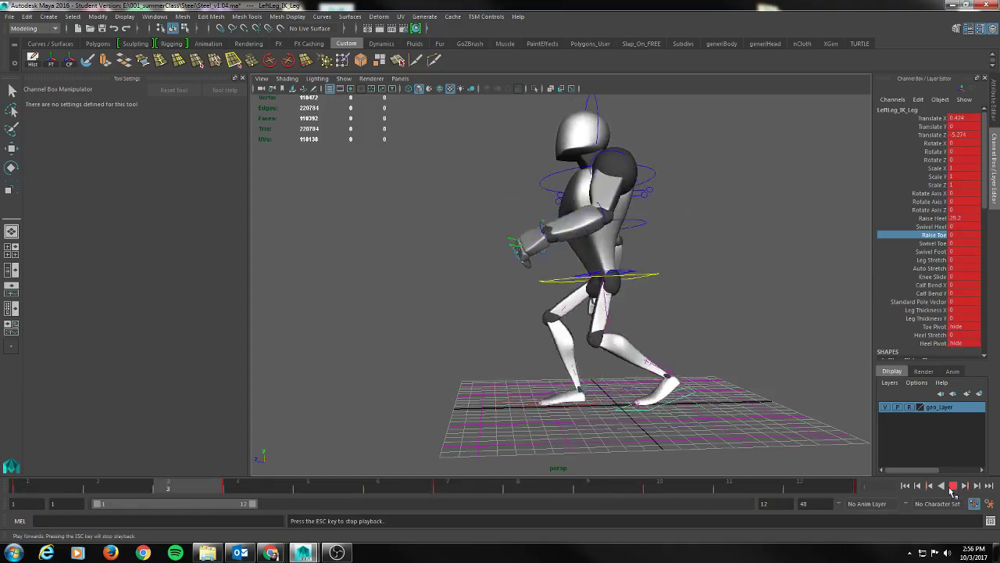
left_click(954, 486)
Flatten the planted right foot on frame 7 by setting the RightLeg_IK_Leg control's Raise Toe and Raise Heel to 0.
left_click_drag(317, 485, 482, 496)
left_click_drag(700, 429, 655, 422, "alt")
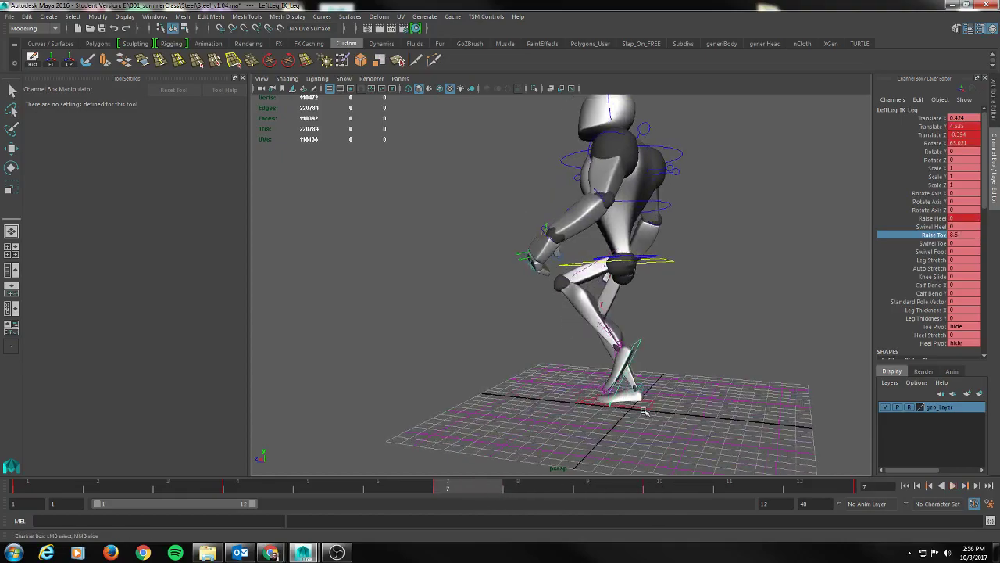
left_click(643, 406)
key("w")
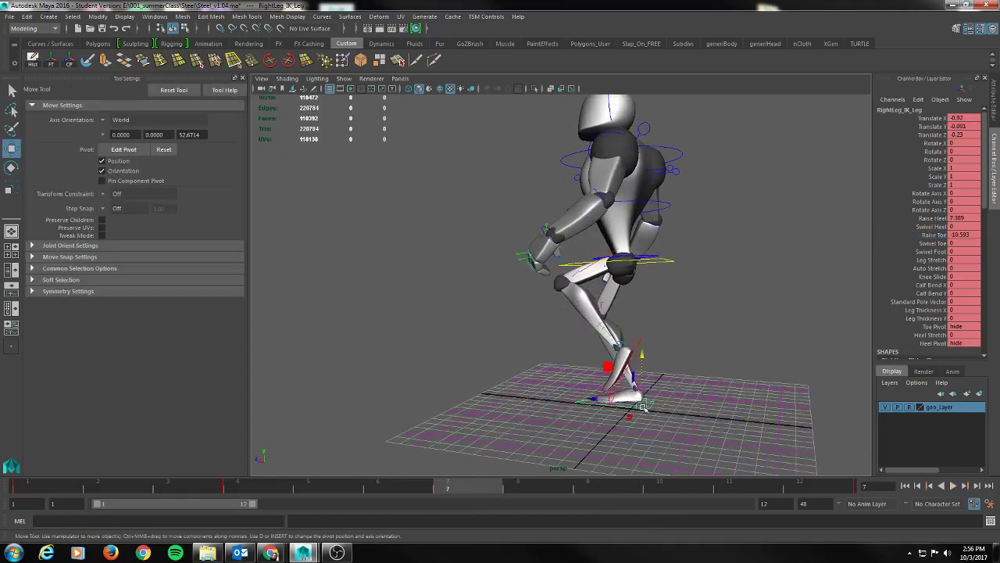
double_click(964, 236)
type("0")
key("Return")
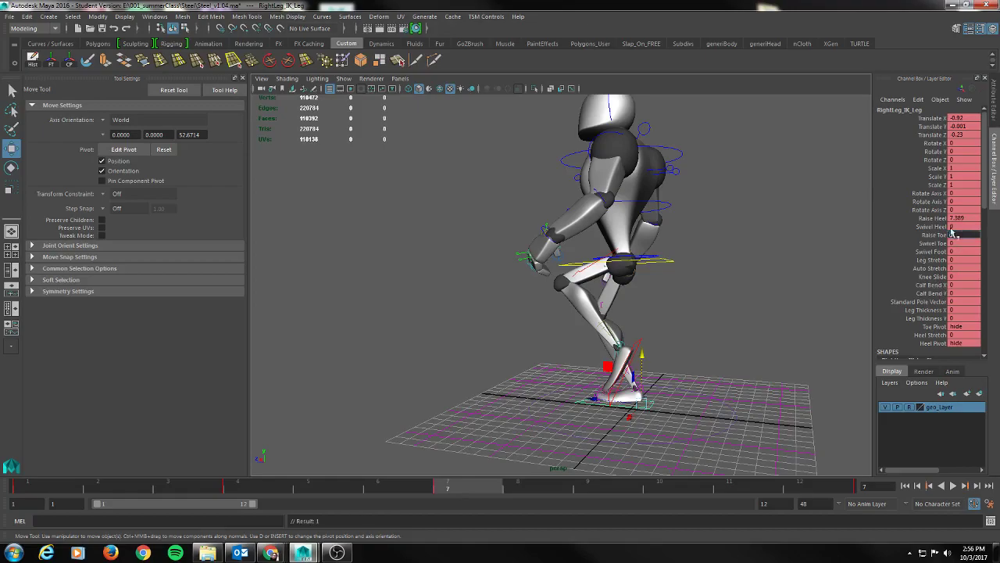
double_click(959, 218)
type("0")
key("Return")
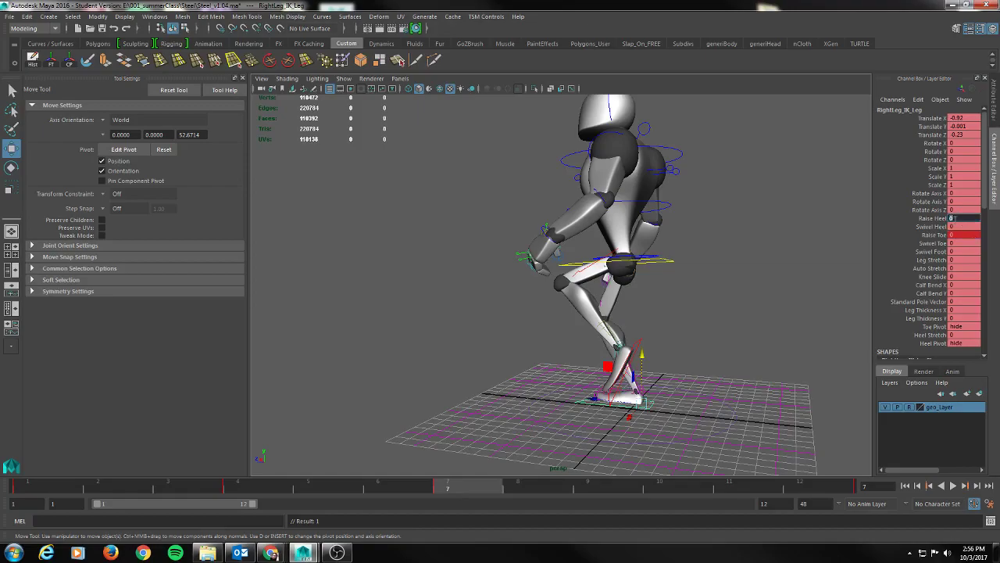
left_click(931, 226)
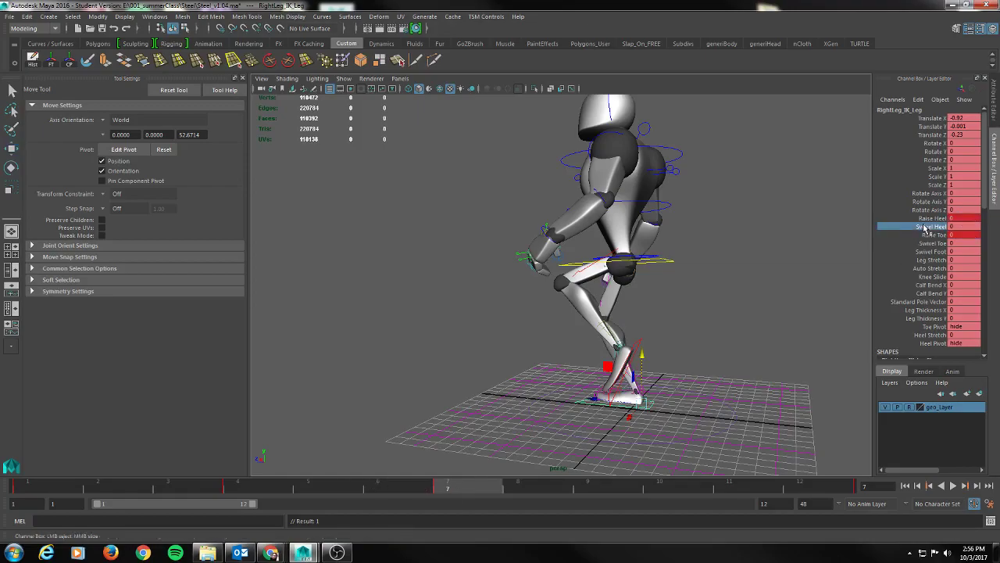
Try rolling the right foot onto its toes on frame 12 with Raise Heel about 34 and Raise Toe -9.8.
left_click_drag(474, 489, 856, 508)
left_click_drag(769, 270, 788, 268, "alt")
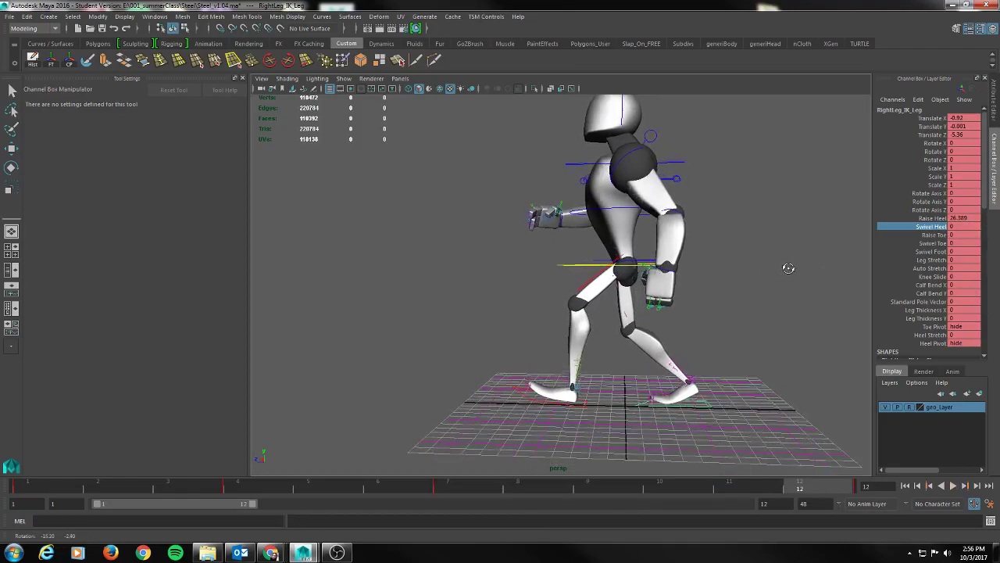
left_click(931, 218)
middle_click_drag(760, 283, 805, 281)
left_click(933, 234)
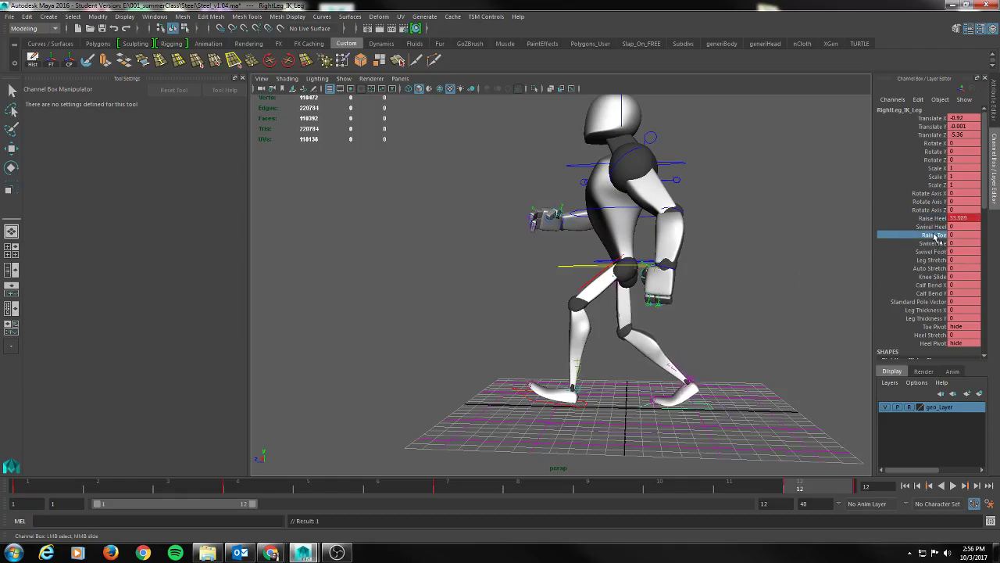
middle_click_drag(741, 280, 692, 289)
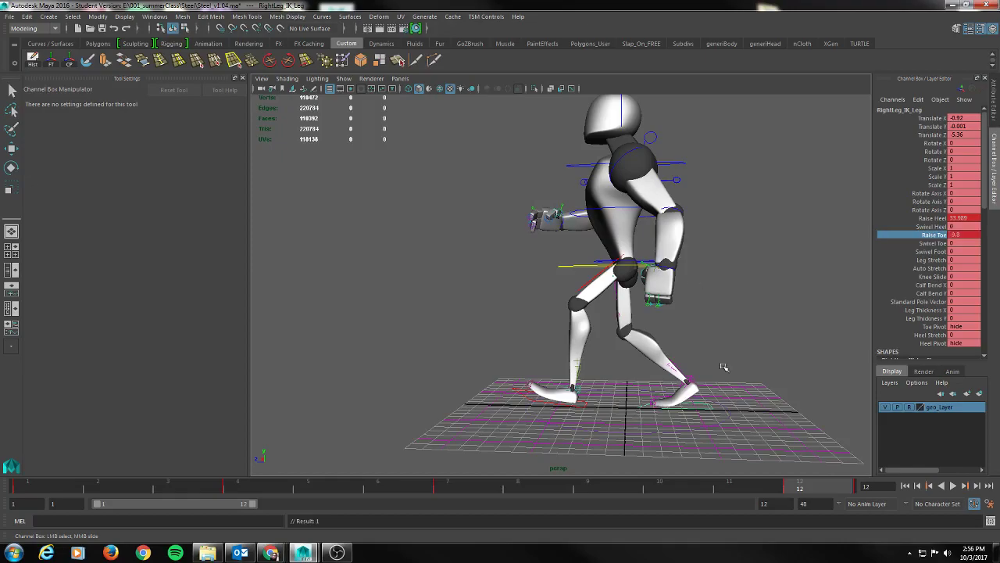
Scrub and play back frames 1 to 12 from a front angle to check the foot roll, stopping on frame 12.
left_click_drag(759, 486, 836, 522)
left_click_drag(442, 278, 527, 308, "alt")
left_click_drag(817, 485, 458, 480)
left_click_drag(394, 373, 415, 358, "alt")
left_click_drag(451, 487, 256, 492)
left_click_drag(311, 380, 333, 365, "alt")
key("alt+v")
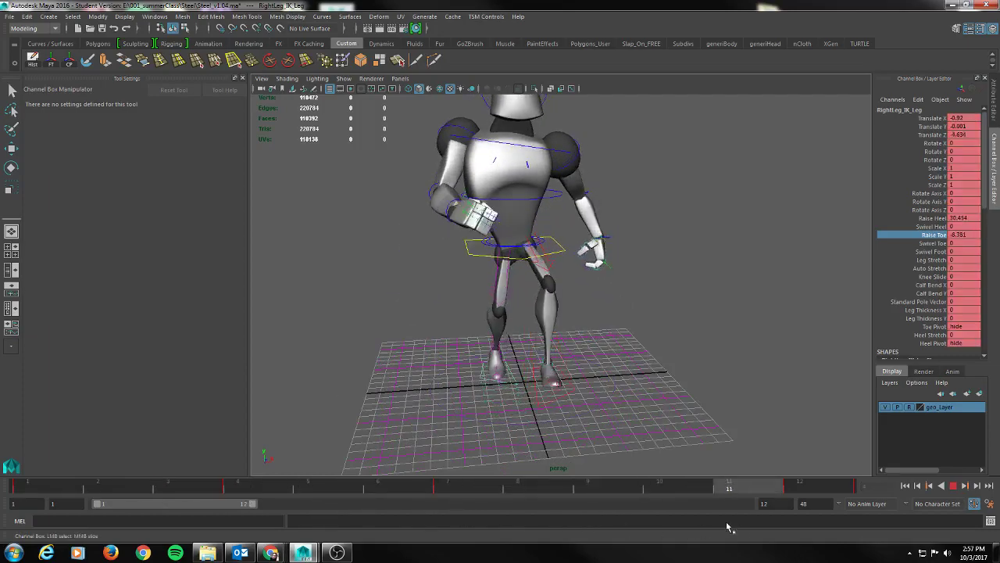
left_click(852, 491)
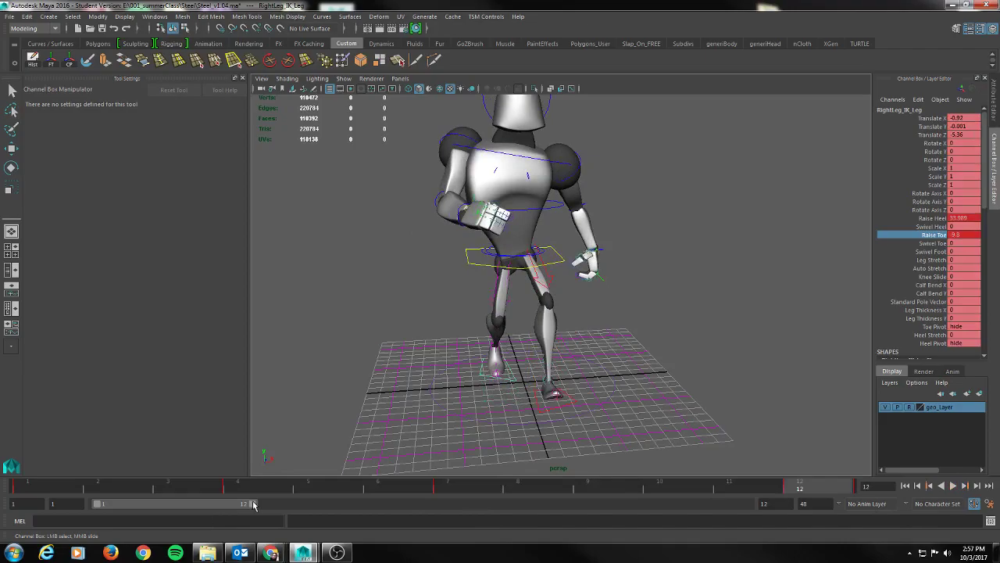
Extend the playback range to end at frame 25.
left_click_drag(253, 504, 675, 520)
left_click_drag(781, 507, 680, 508)
type("2")
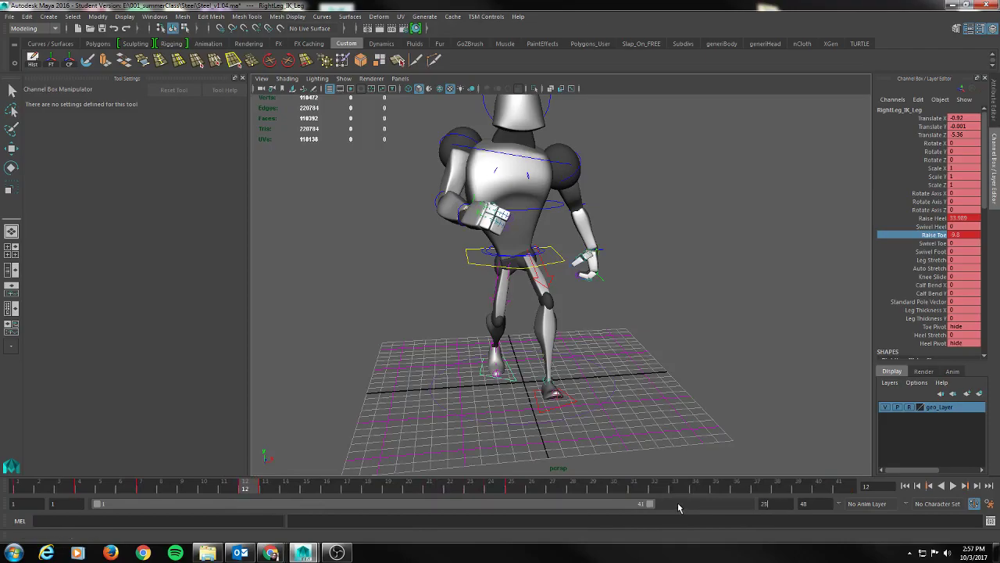
type("5")
key("Return")
Compare the right foot's roll on frames 12 and 13 in a close side view of the legs.
mouse_move(396, 486)
left_mouse_down()
mouse_move(420, 487)
mouse_move(394, 487)
left_mouse_up()
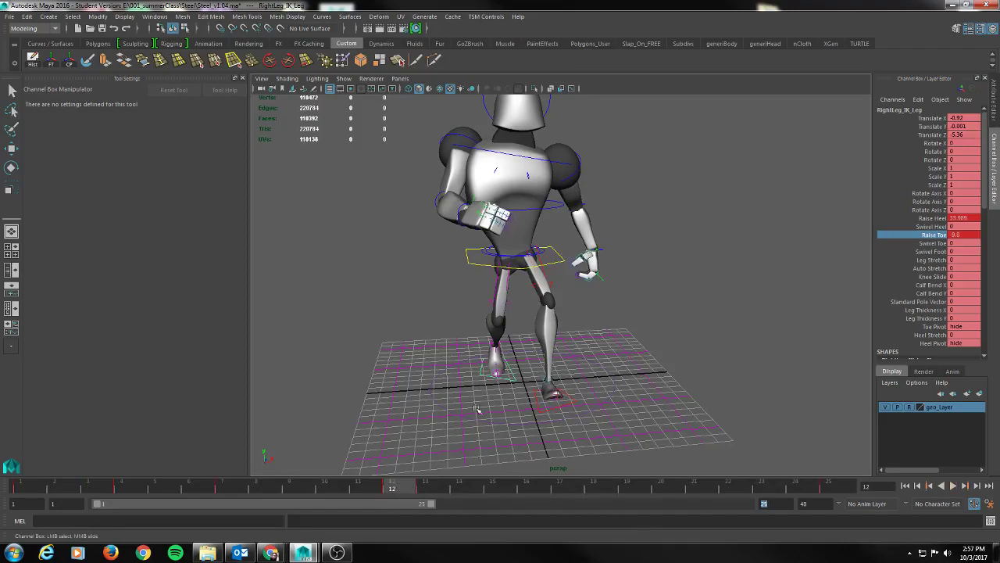
left_click_drag(398, 487, 424, 486)
left_click_drag(617, 392, 504, 384, "alt")
right_click_drag(504, 384, 664, 422, "alt")
middle_click_drag(688, 437, 630, 367, "alt")
left_click_drag(641, 369, 496, 364, "alt")
right_click_drag(496, 364, 592, 380, "alt")
left_click_drag(591, 380, 587, 393, "alt")
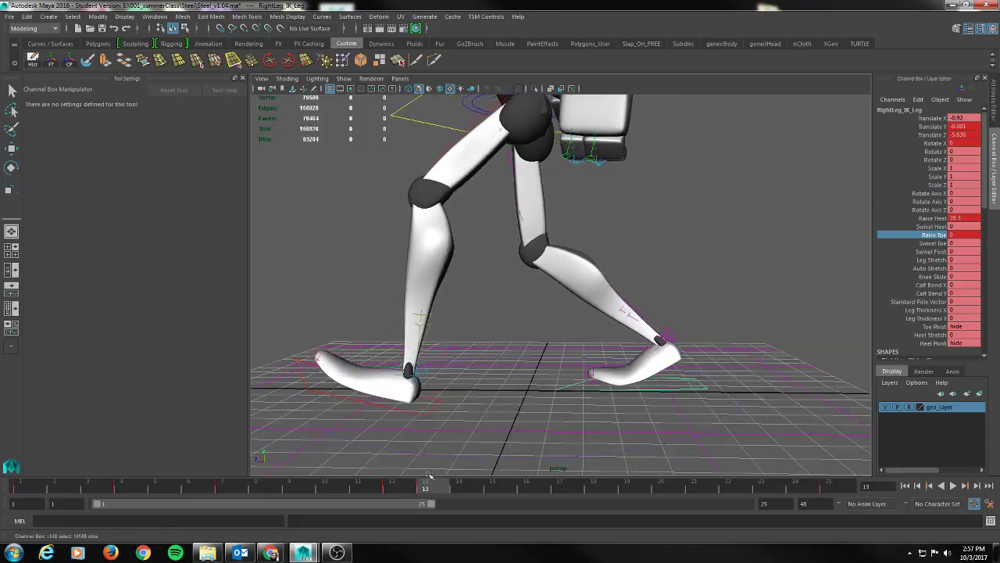
left_click_drag(429, 489, 411, 487)
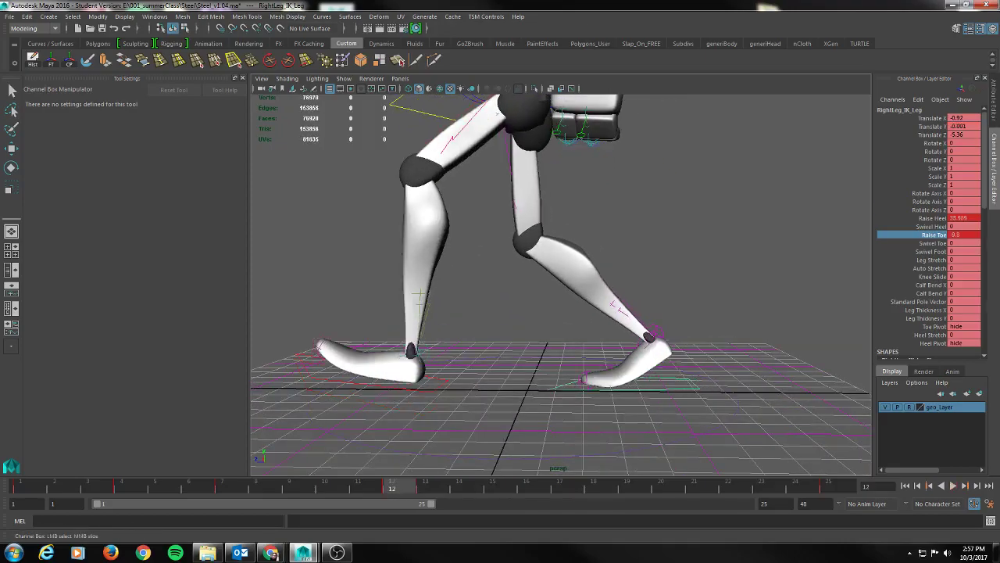
Delete the RightLeg_IK_Leg control's key on frame 12.
left_click_drag(959, 218, 959, 235)
right_click(393, 487)
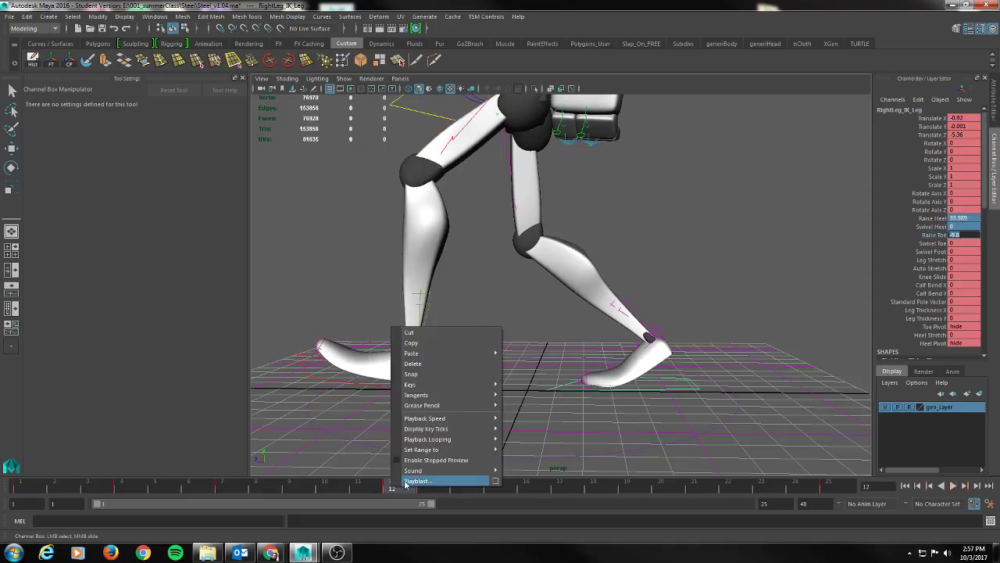
mouse_move(426, 383)
left_click(414, 363)
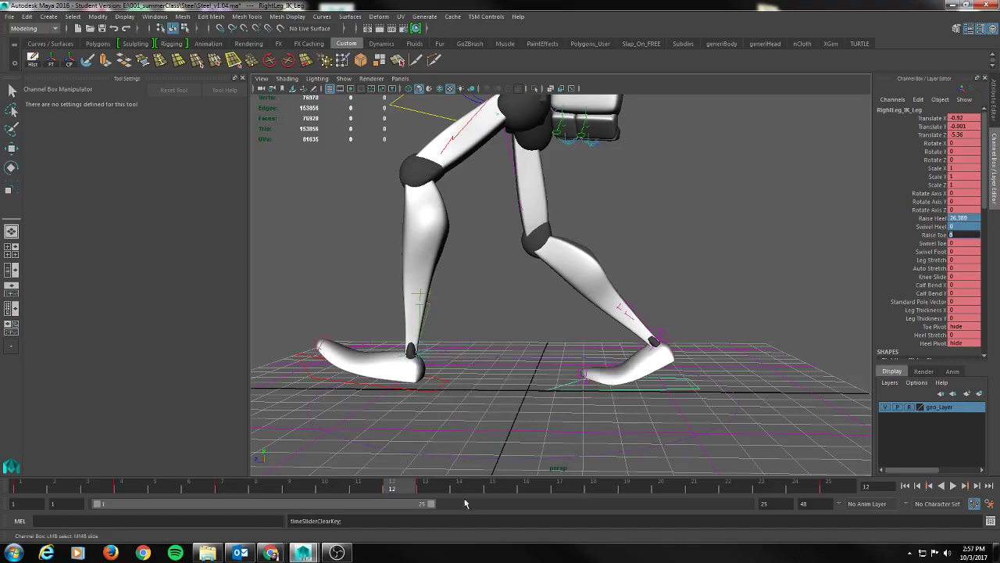
Roll the right foot further onto its toes on frame 13 by lowering Raise Toe and increasing Raise Heel.
left_click_drag(395, 484, 425, 485)
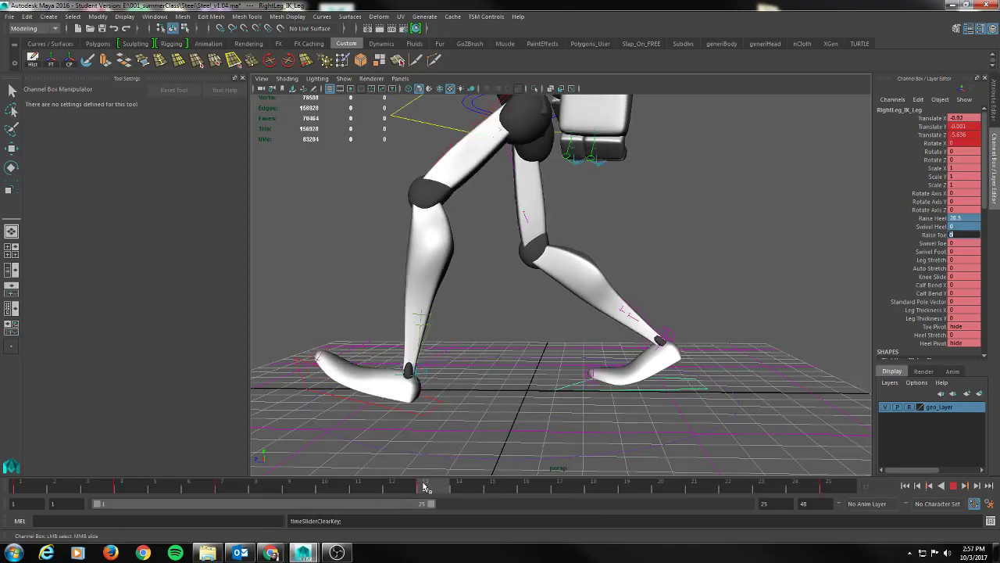
left_click(936, 228)
left_click(935, 236)
middle_click_drag(820, 270, 730, 269)
left_click(930, 228)
left_click(921, 219)
middle_click_drag(679, 224, 785, 228)
Select the right leg's pole vector control for moving and go back to frame 10 in a front view.
left_click_drag(707, 302, 744, 301, "alt")
right_click_drag(805, 293, 756, 285, "alt")
left_click_drag(756, 284, 730, 283, "alt")
middle_click_drag(730, 283, 719, 329, "alt")
left_click_drag(719, 328, 813, 315, "alt")
right_click_drag(723, 307, 664, 304, "alt")
middle_click_drag(662, 290, 683, 307, "alt")
left_click_drag(683, 307, 699, 314, "alt")
left_click(528, 315)
key("w")
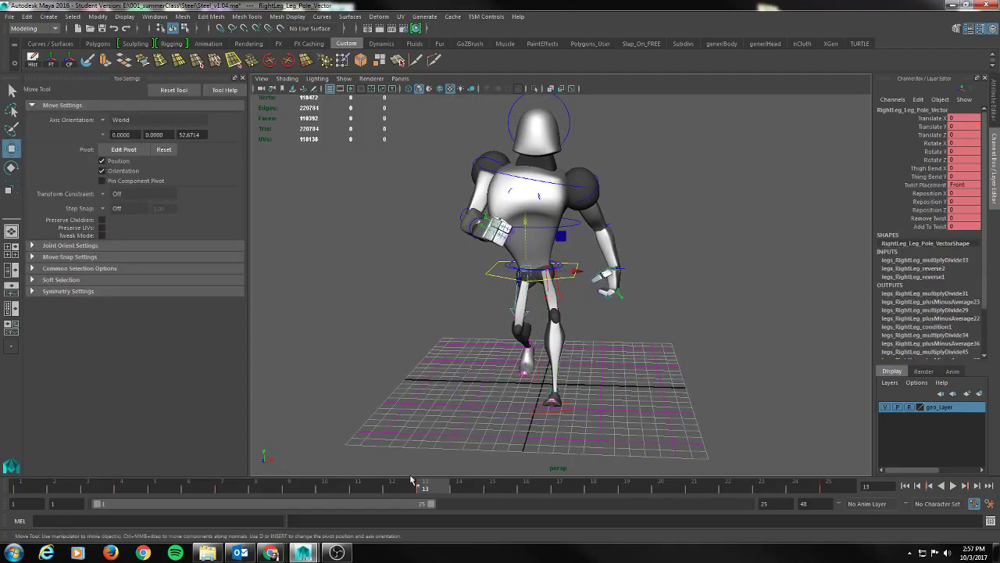
left_click_drag(405, 491, 331, 490)
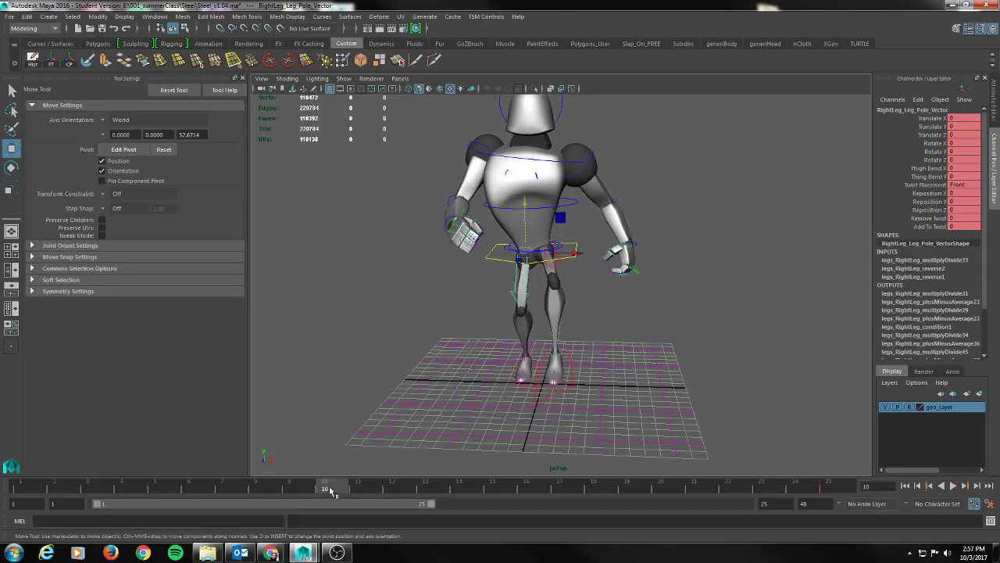
Move the right leg pole vector control to about 0.025, 0.253, -0.038 at frame 10 and key it.
key("s")
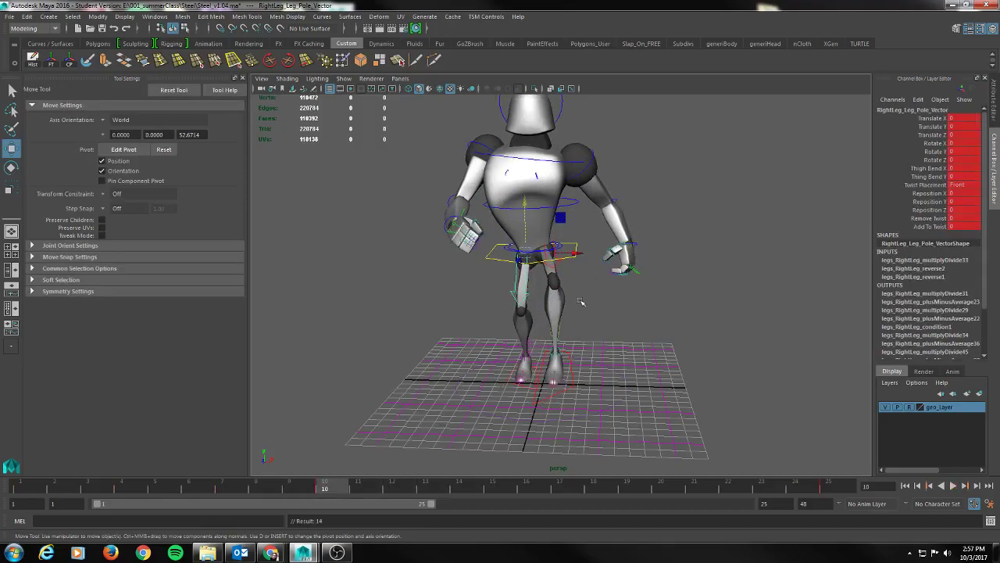
left_click_drag(572, 254, 569, 258)
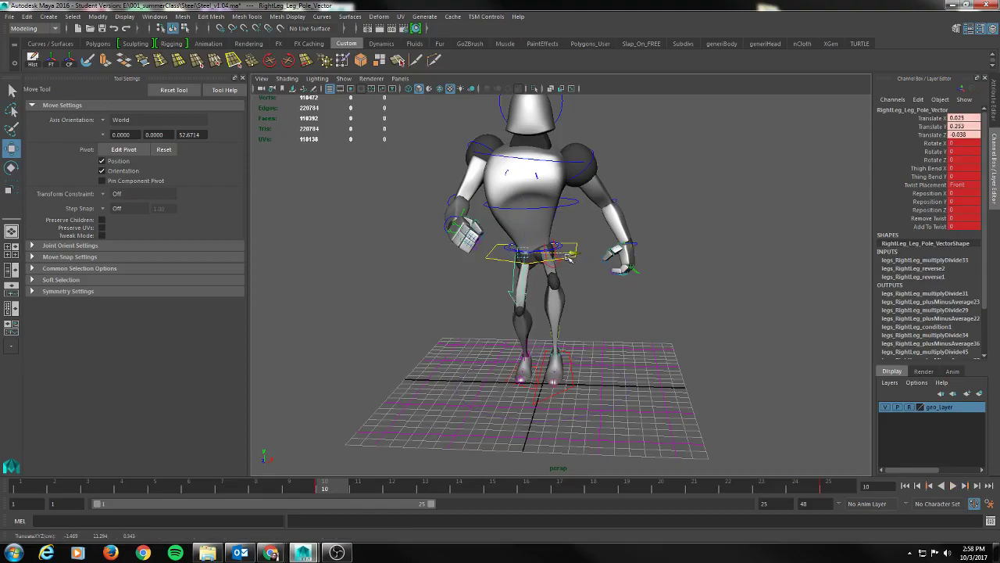
key("s")
At frame 13, shift the right leg pole vector control to about 0.05, 0.43, -0.06 and set a key.
left_click_drag(368, 490, 444, 486)
left_click_drag(571, 273, 570, 273)
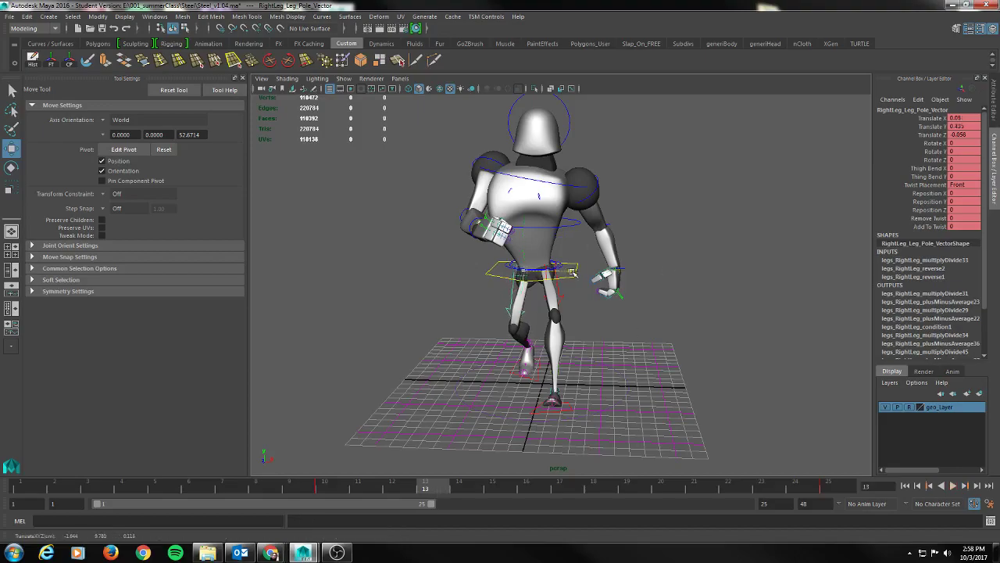
key("s")
Key the right leg pole vector control at frame 1 in its current position.
left_click(571, 410)
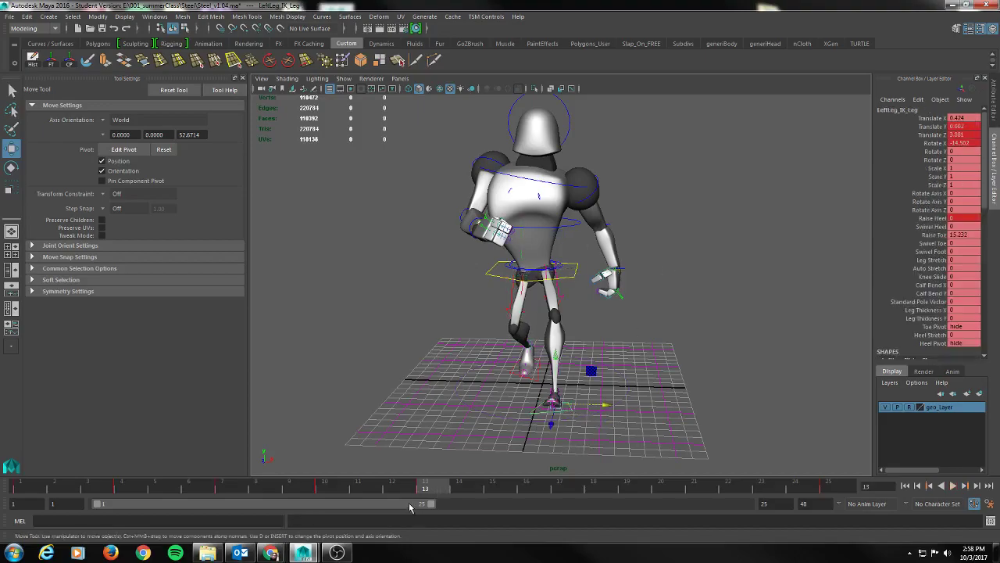
left_click(510, 314)
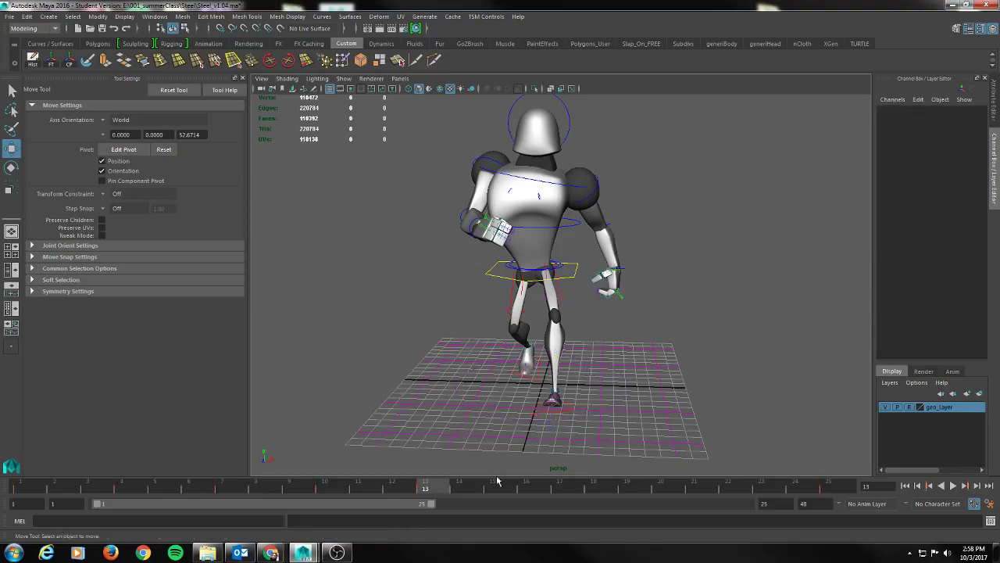
left_click_drag(432, 490, 3, 484)
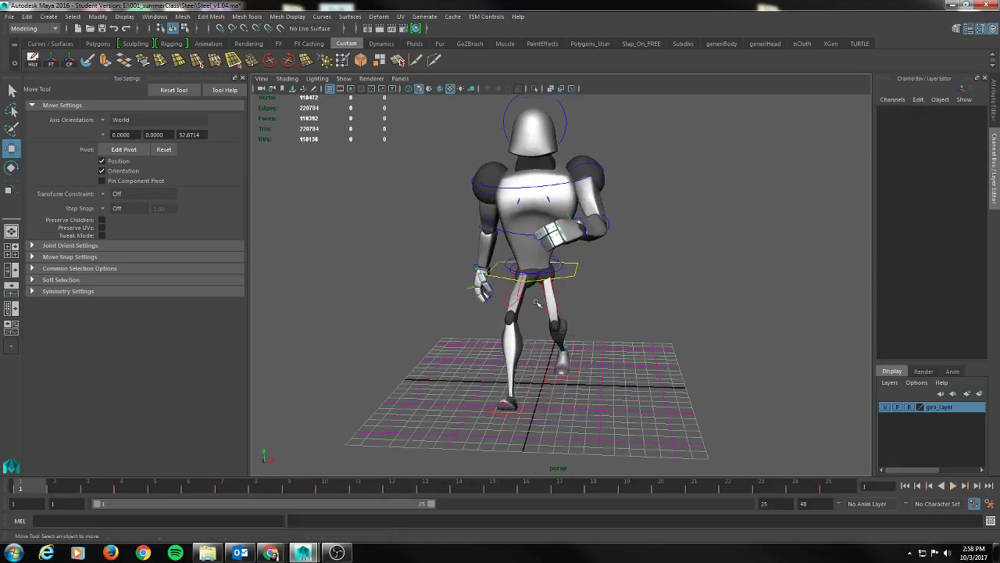
left_click_drag(564, 303, 570, 302)
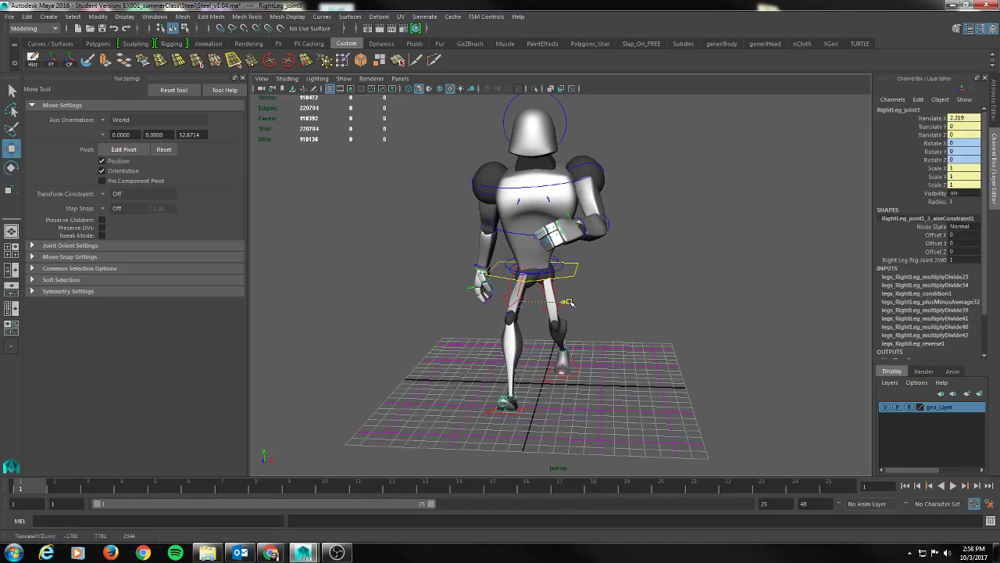
left_click(502, 293)
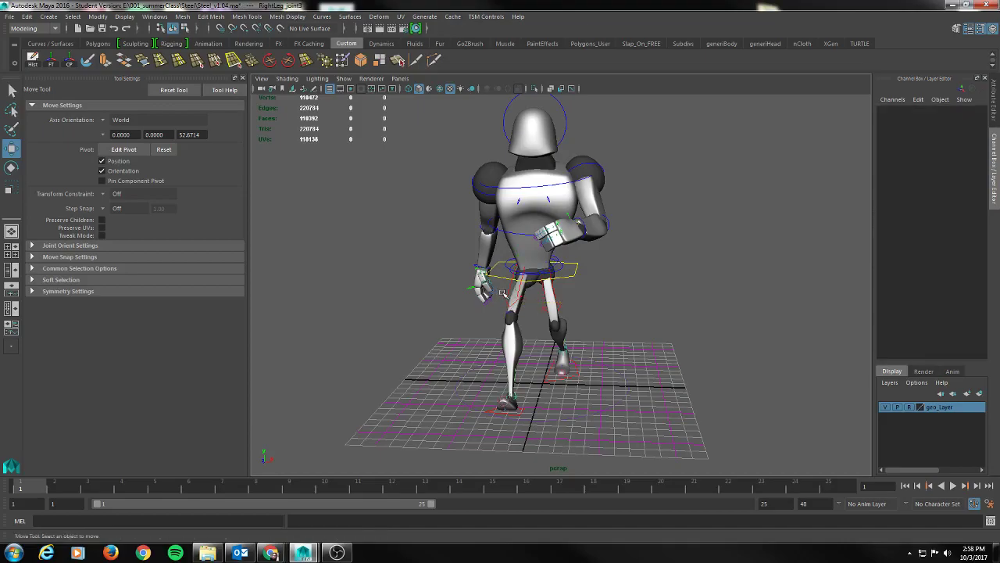
left_click(508, 297)
key("s")
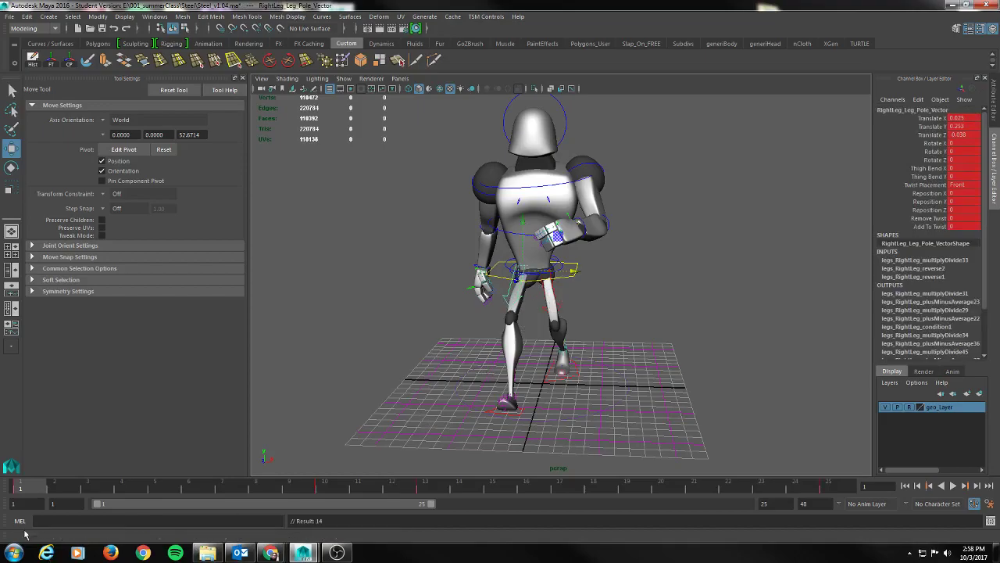
Play back the walk and examine the body poses up to frame 16 from the front and side.
key("alt+v")
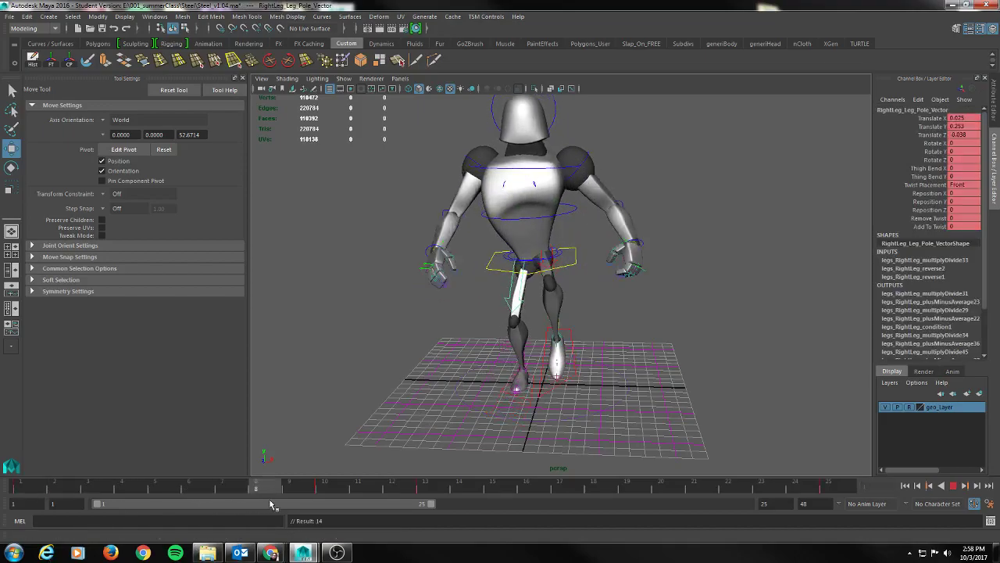
left_click_drag(472, 504, 417, 503)
mouse_move(582, 379)
left_mouse_down("alt")
mouse_move(648, 375)
mouse_move(577, 374)
left_mouse_up("alt")
left_click(495, 272)
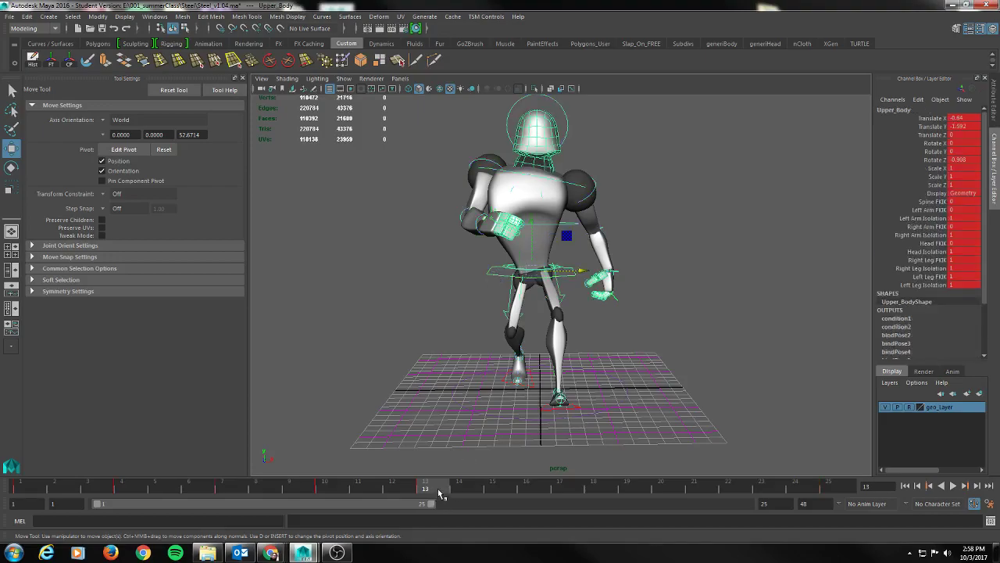
left_click_drag(999, 121, 999, 85)
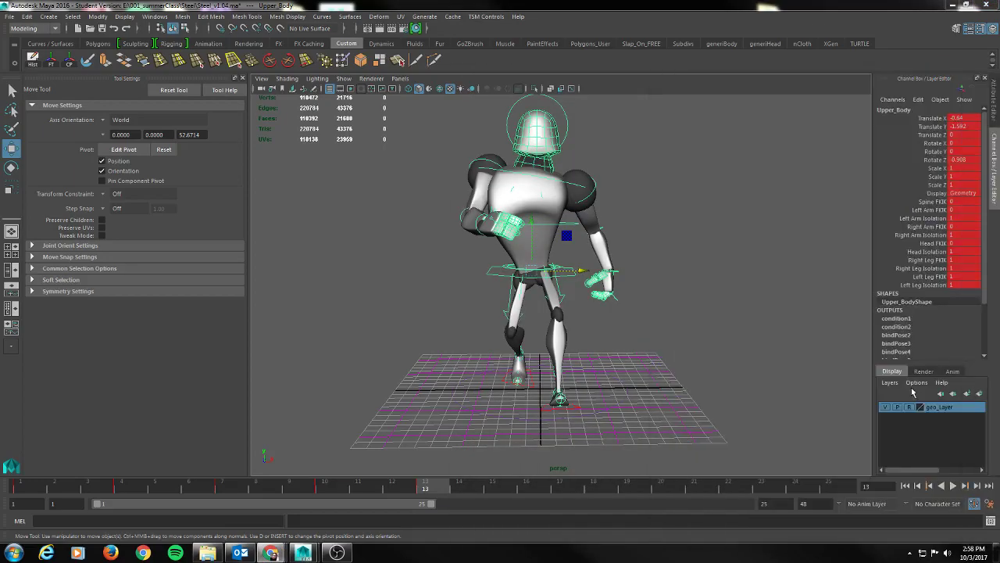
left_click_drag(439, 489, 138, 486)
left_click_drag(589, 440, 511, 399, "alt")
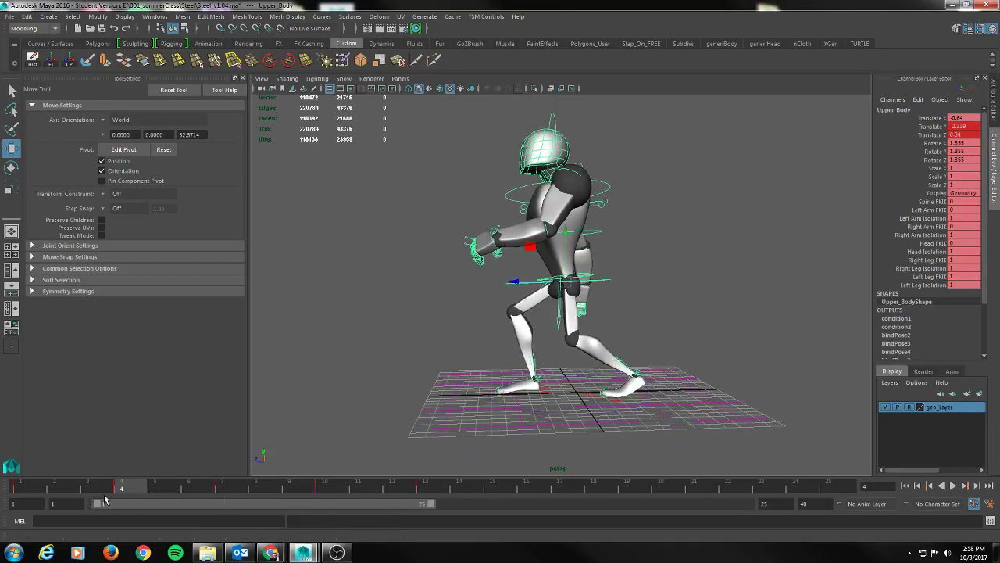
left_click_drag(125, 490, 526, 492)
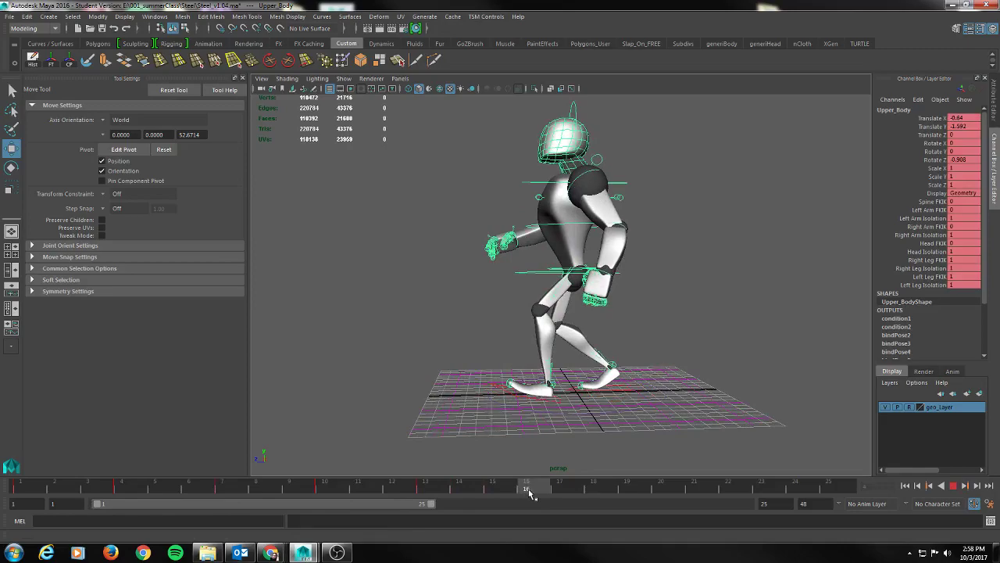
At frame 16, zero the left foot control's Raise Heel, Raise Toe and Rotate X, and key the control.
left_click_drag(610, 424, 568, 406, "alt")
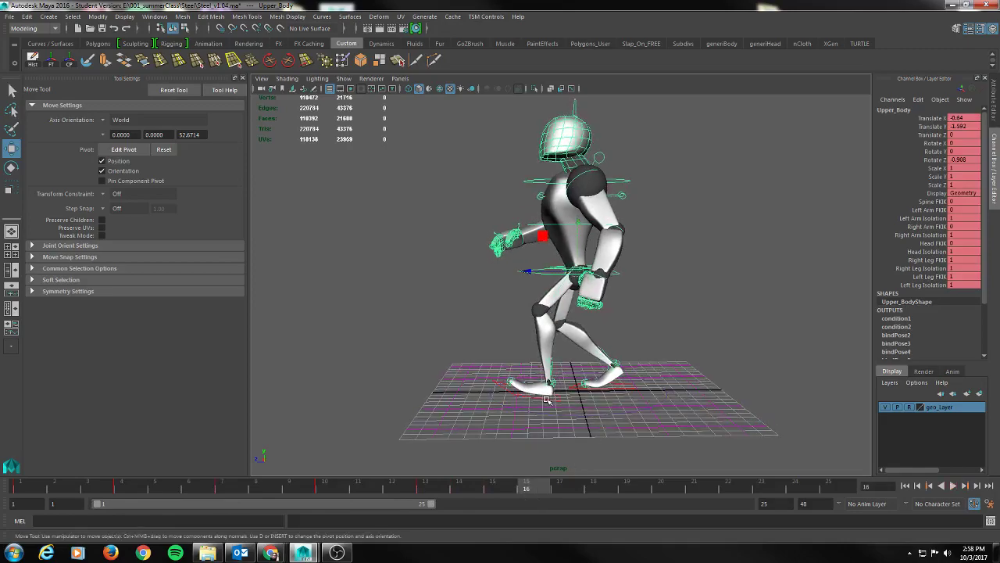
left_click(548, 400)
double_click(964, 218)
key("Return")
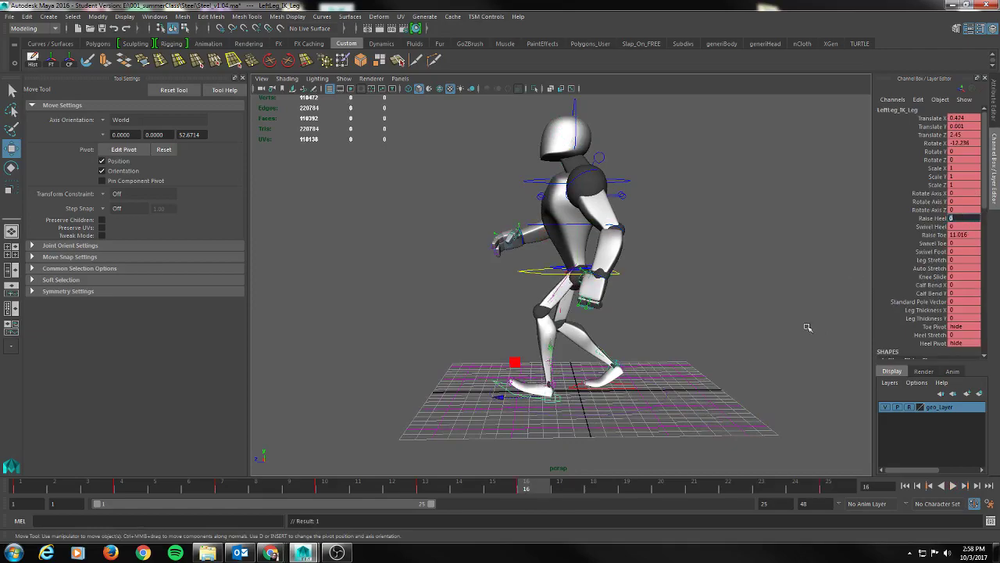
left_click(968, 235)
type("0")
key("Return")
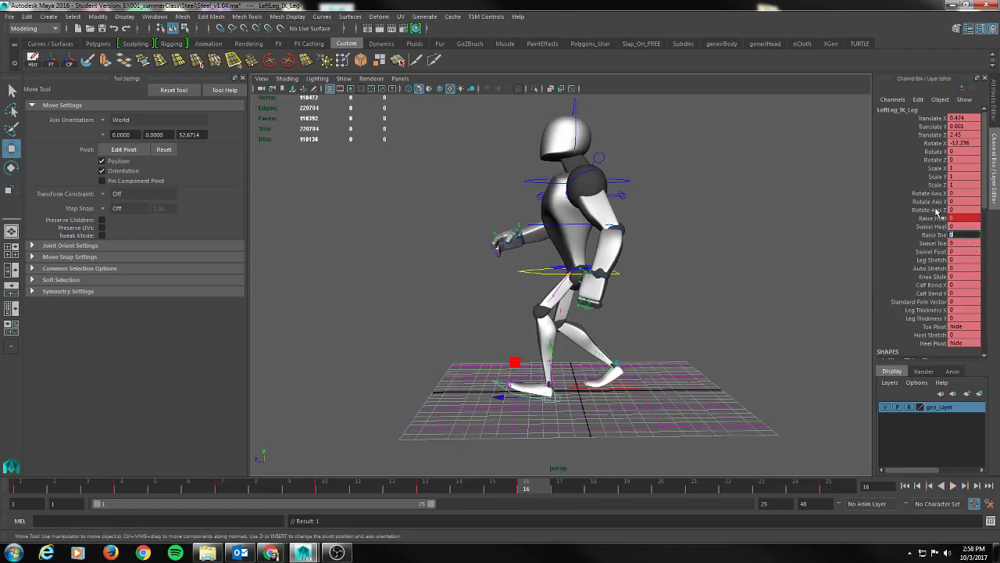
left_click(941, 144)
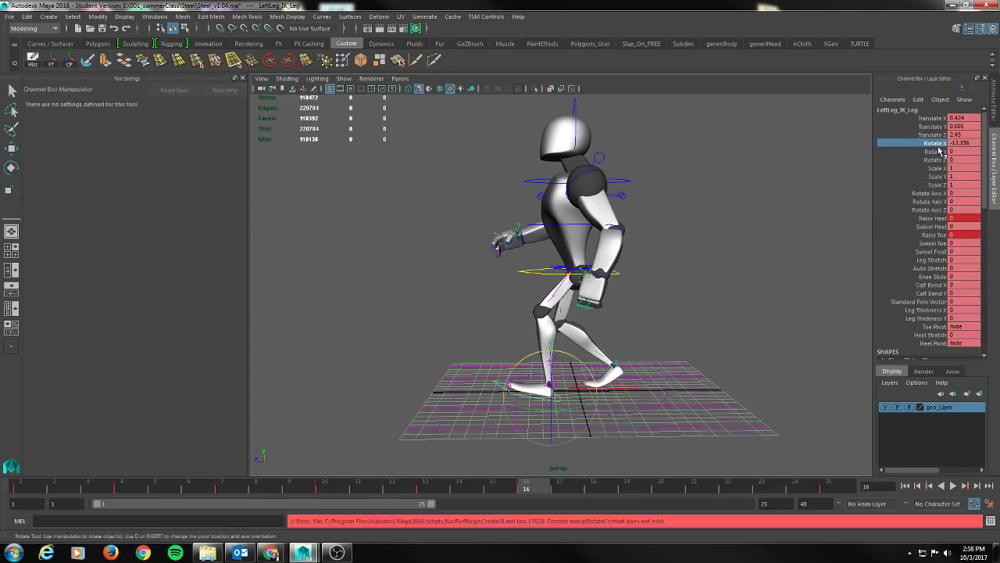
left_click(957, 144)
type("0")
key("Return")
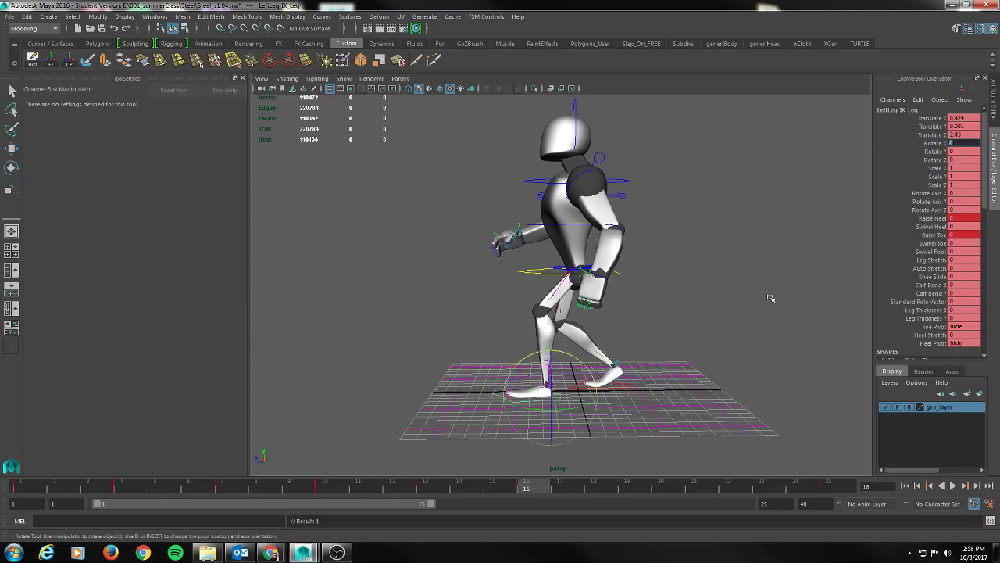
left_click(941, 146)
key("s")
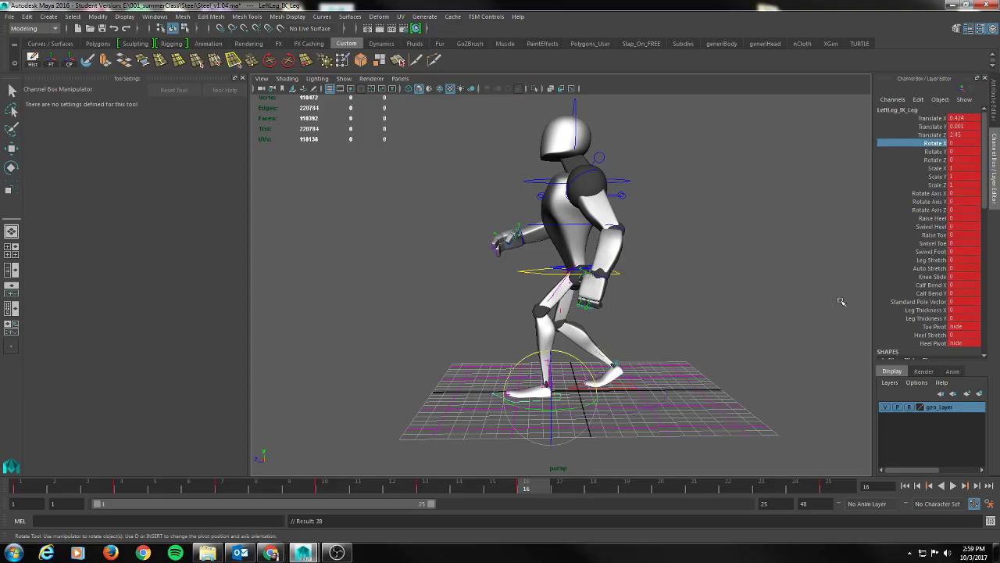
Set the left foot's Raise Toe to -10.4 at frame 16 and key it.
left_click_drag(542, 403, 540, 398, "alt")
right_click_drag(539, 398, 500, 399, "alt")
middle_click_drag(500, 399, 520, 336, "alt")
left_click_drag(520, 336, 535, 329, "alt")
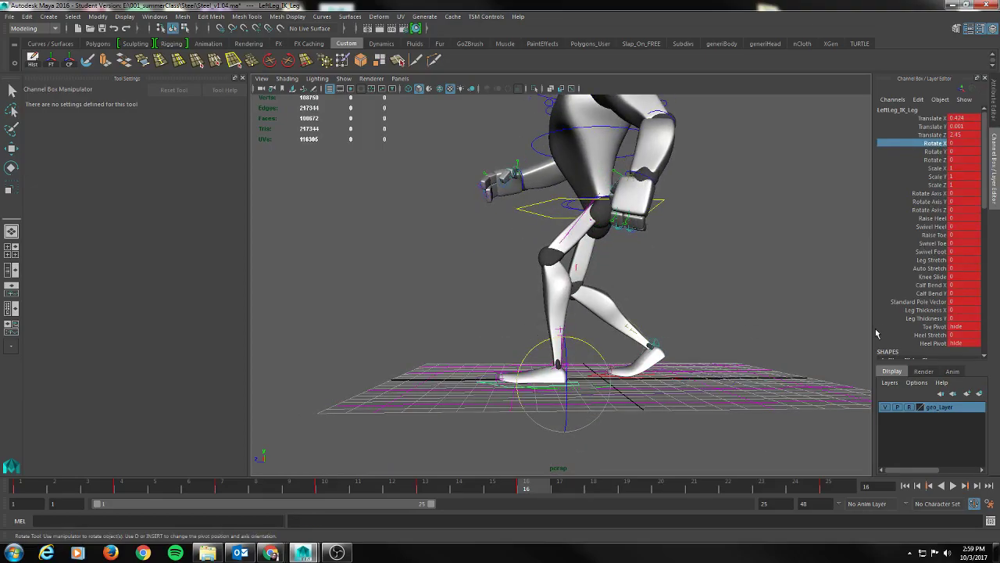
left_click(932, 236)
middle_click_drag(744, 325, 691, 323)
key("s")
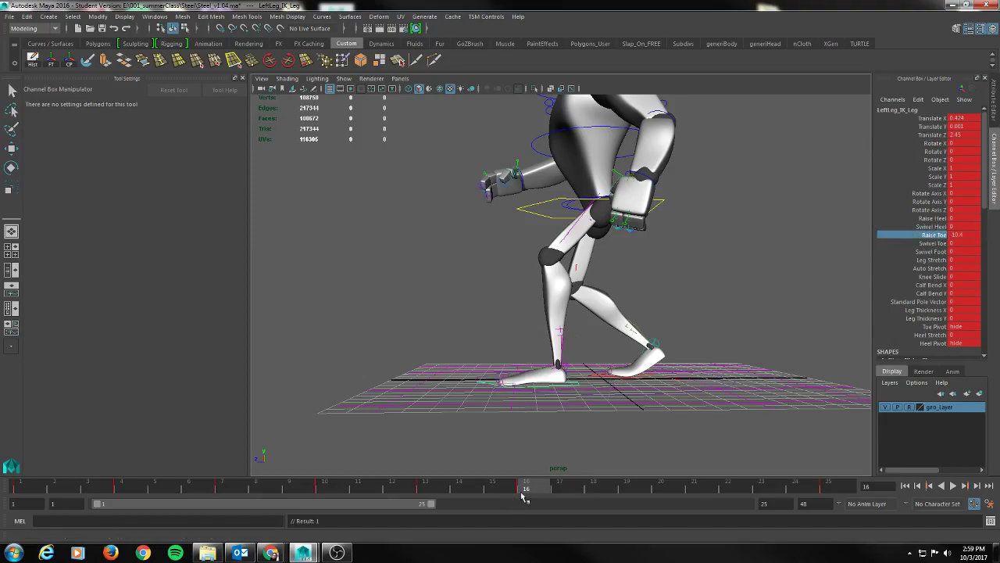
At frame 19, set the left foot's Raise Toe and Raise Heel to 0 and key the control.
left_click_drag(520, 486, 635, 515)
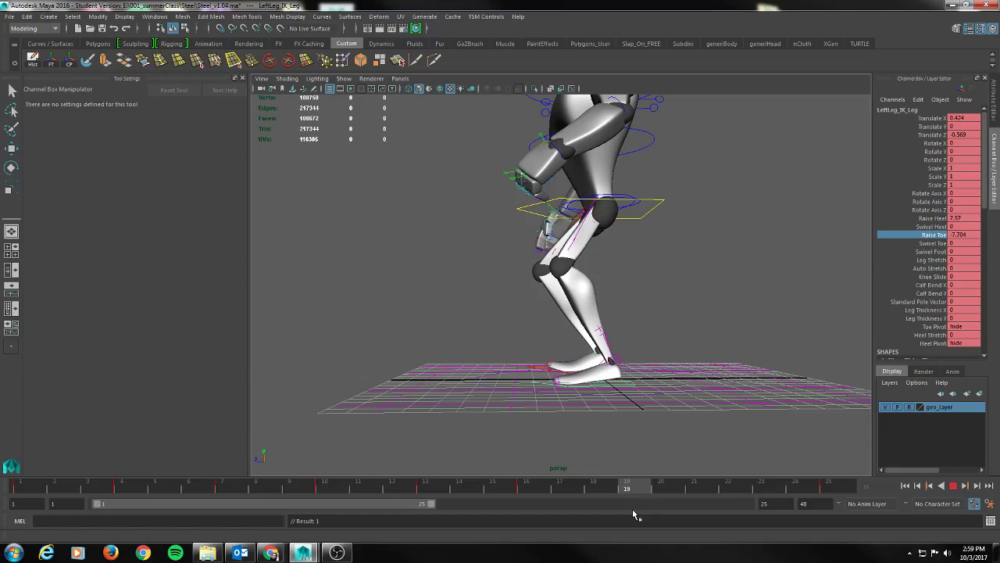
left_click(966, 236)
type("0")
key("Return")
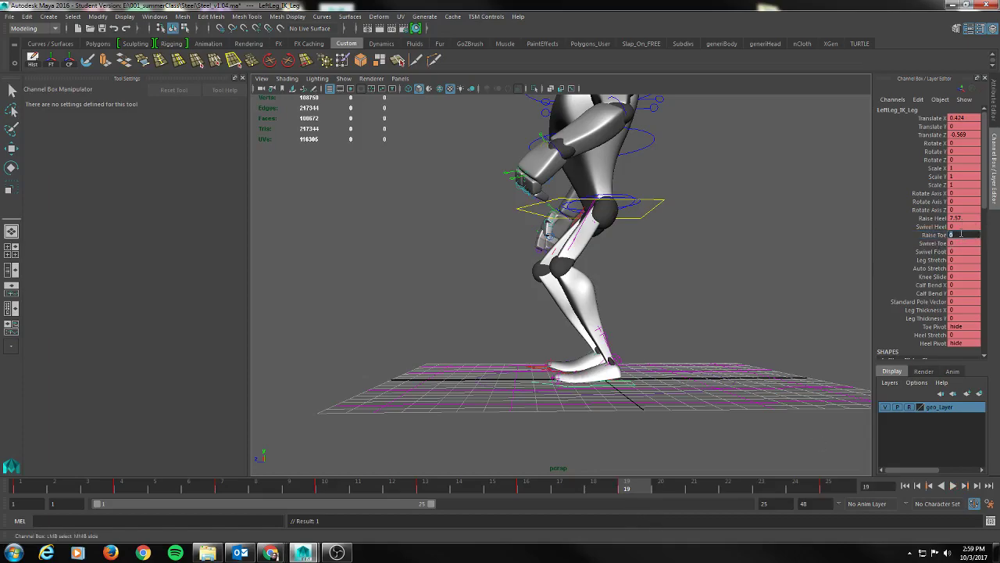
left_click(937, 242)
left_click(934, 219)
left_click(967, 220)
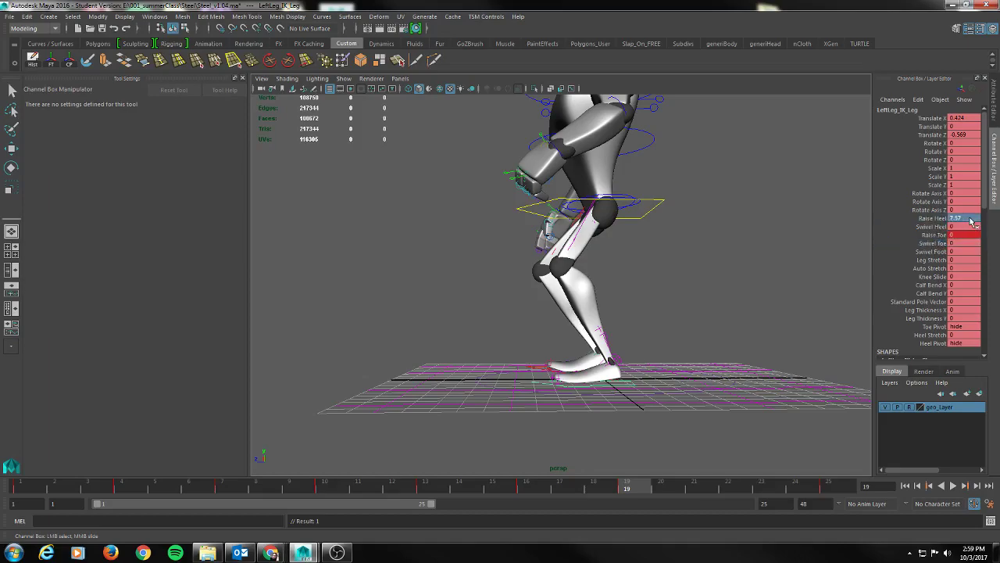
type("0")
key("Return")
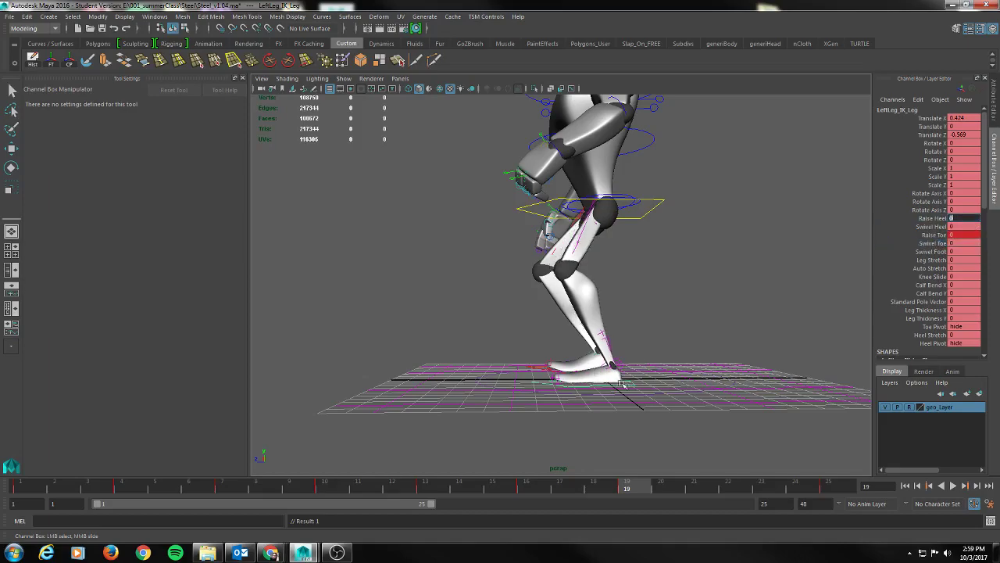
left_click(926, 221)
key("s")
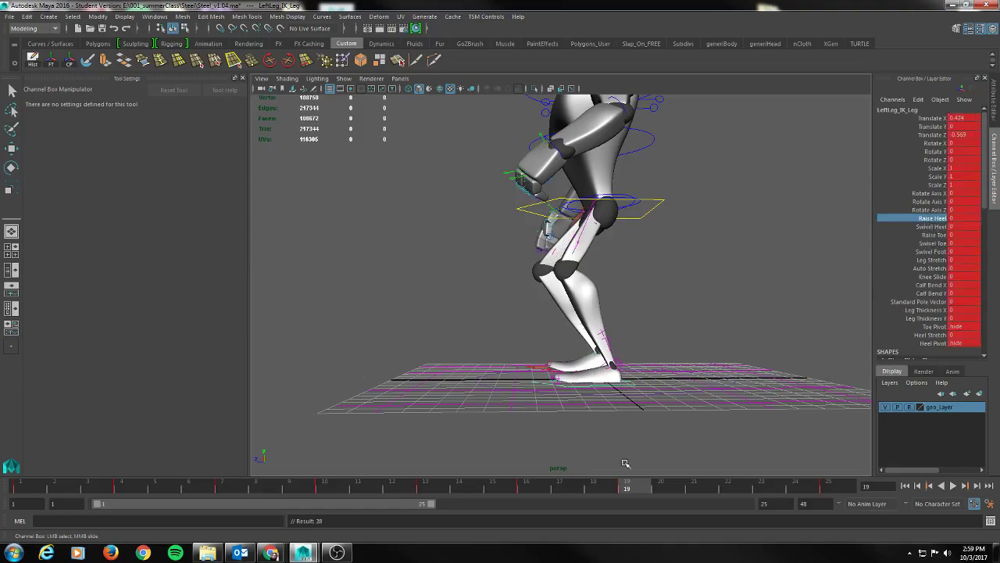
At frame 16, reposition the upper body control to about -0.179, -2.48, 0.364, lowering and shifting the hips over the left leg.
key("alt+v")
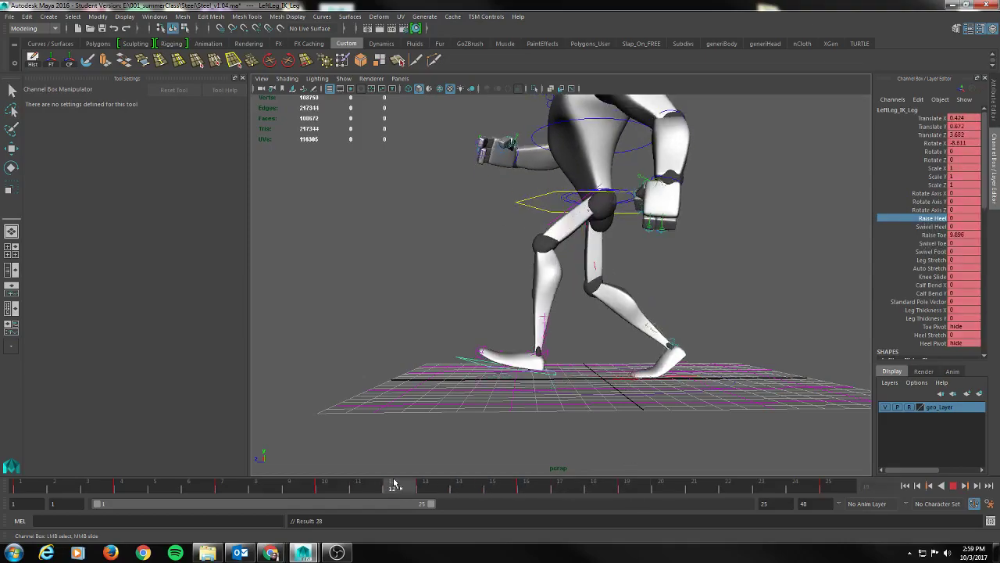
mouse_move(545, 492)
left_mouse_down()
mouse_move(824, 491)
mouse_move(548, 491)
left_mouse_up()
left_click_drag(442, 264, 472, 282, "alt")
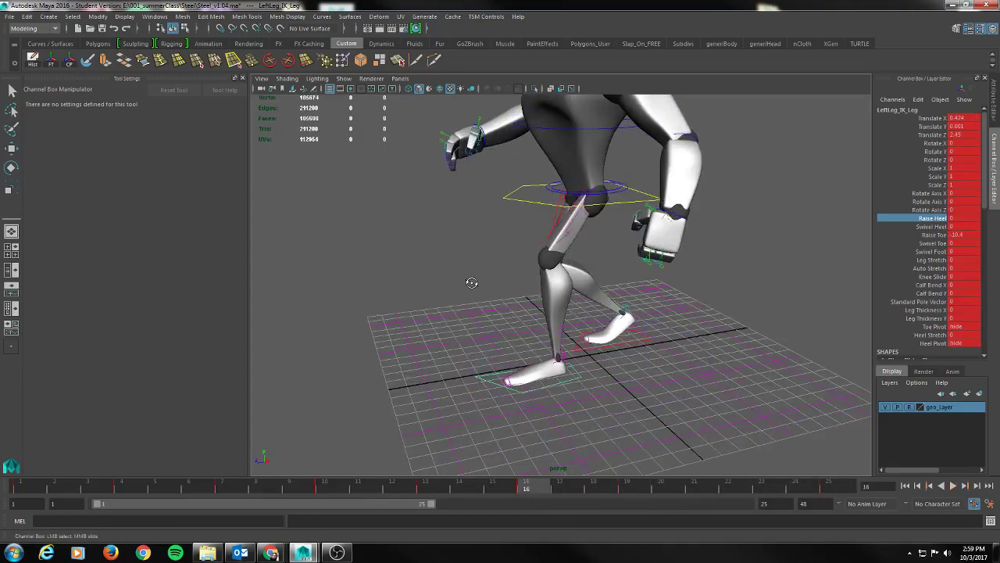
left_click(516, 200)
key("w")
left_click_drag(529, 237, 515, 234, "alt")
left_click_drag(599, 155, 594, 166)
left_click_drag(551, 217, 603, 246)
right_click_drag(603, 246, 473, 244, "alt")
left_click_drag(473, 244, 494, 244, "alt")
left_click_drag(588, 238, 593, 239)
left_click_drag(594, 304, 509, 312, "alt")
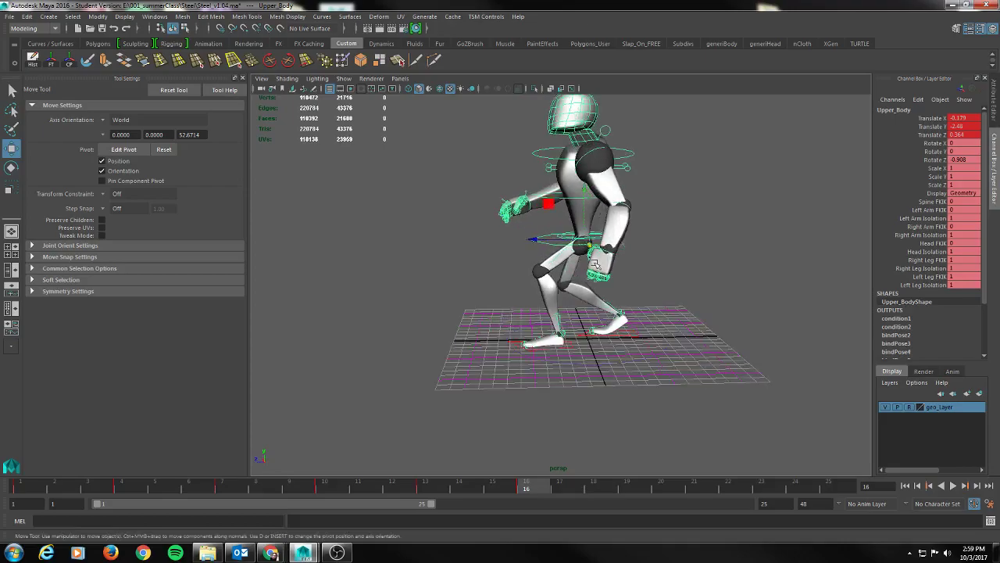
Increase the right foot's Raise Heel to a little over 50 at frame 16 and check the pose.
left_click_drag(625, 319, 716, 349, "alt")
left_click(646, 346)
left_click_drag(620, 296, 652, 284, "alt")
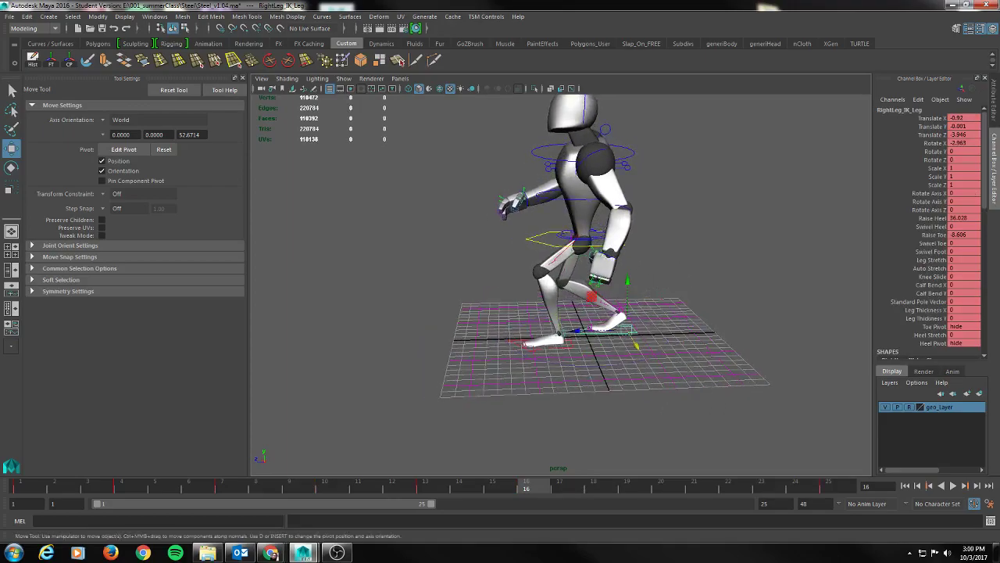
left_click_drag(672, 374, 623, 354, "alt")
scroll(623, 354, "up", 3)
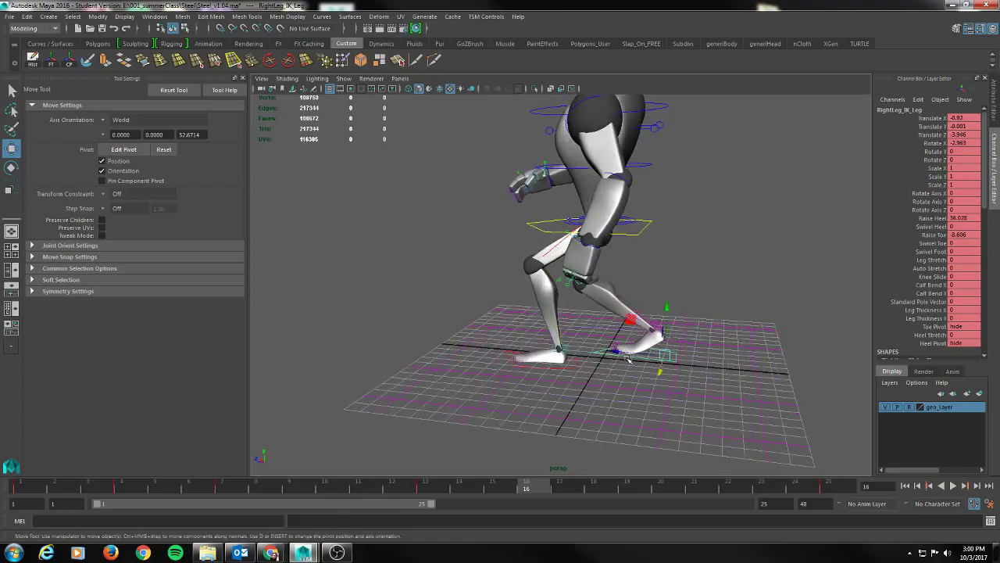
left_click(933, 218)
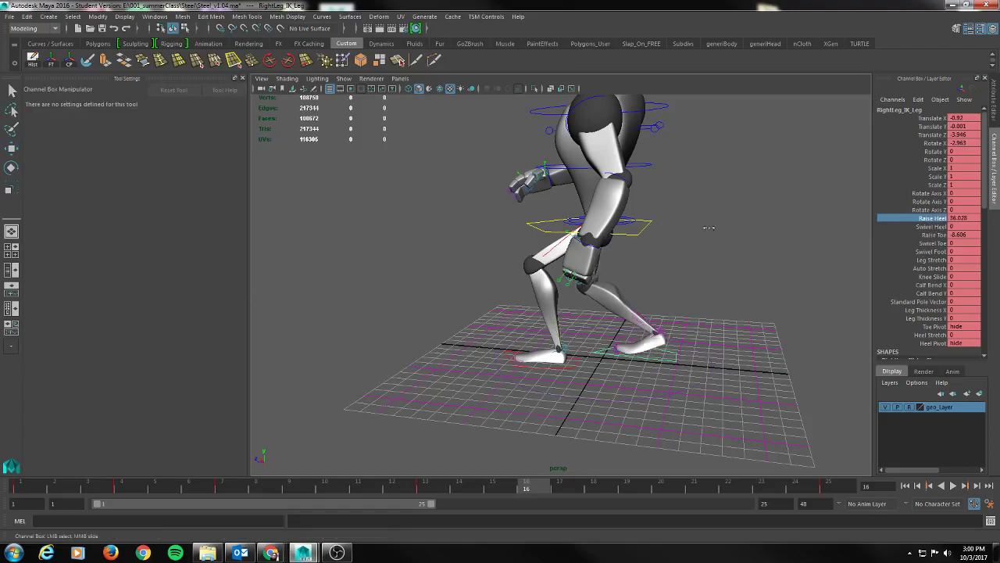
middle_click_drag(859, 234, 841, 238)
left_click_drag(732, 306, 866, 306, "alt")
left_click_drag(598, 245, 598, 258, "alt")
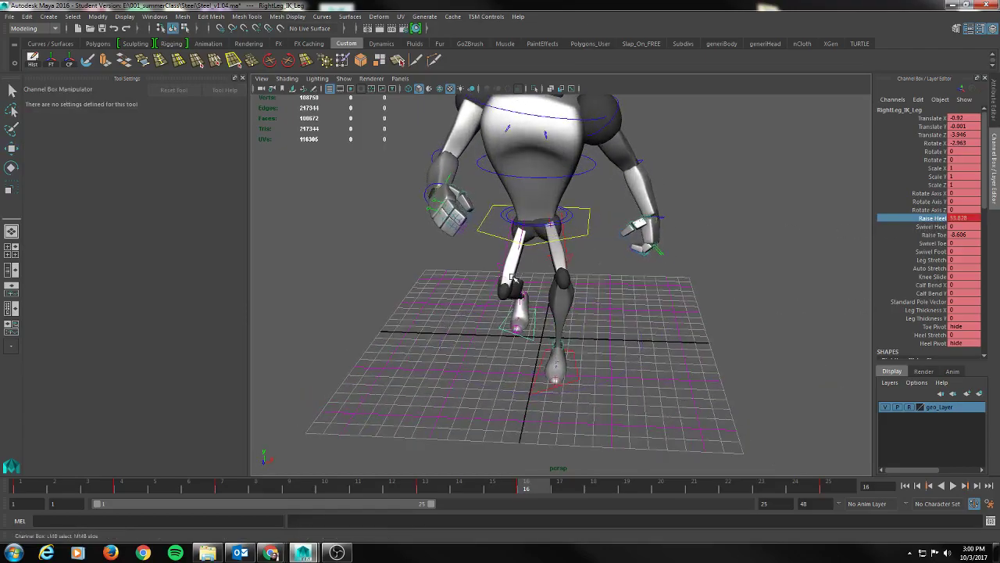
left_click_drag(655, 302, 515, 285, "alt")
mouse_move(531, 488)
left_mouse_down()
mouse_move(598, 488)
mouse_move(285, 483)
mouse_move(370, 501)
mouse_move(527, 503)
left_mouse_up()
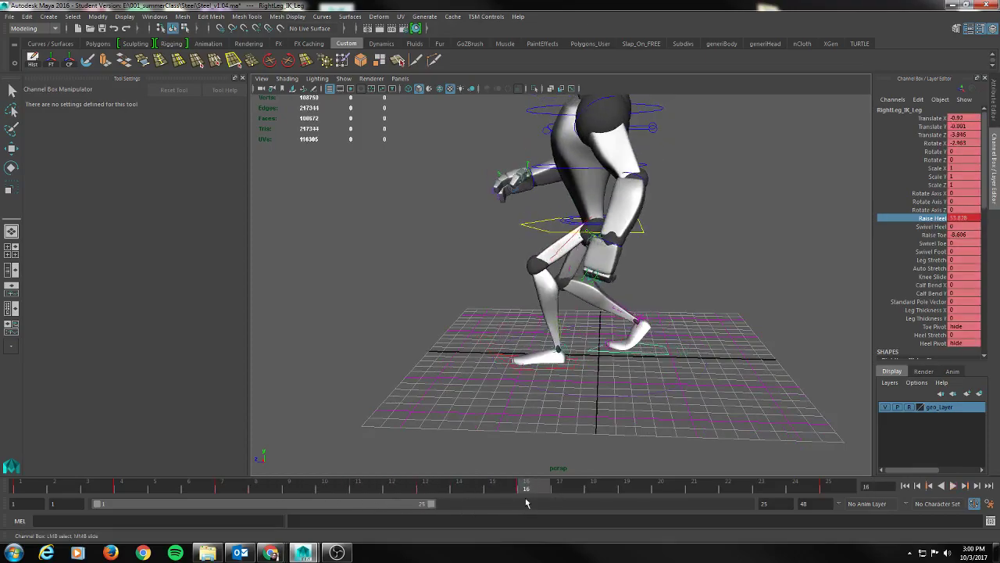
Set the right foot's Raise Toe to 0 at frame 16.
left_click(922, 236)
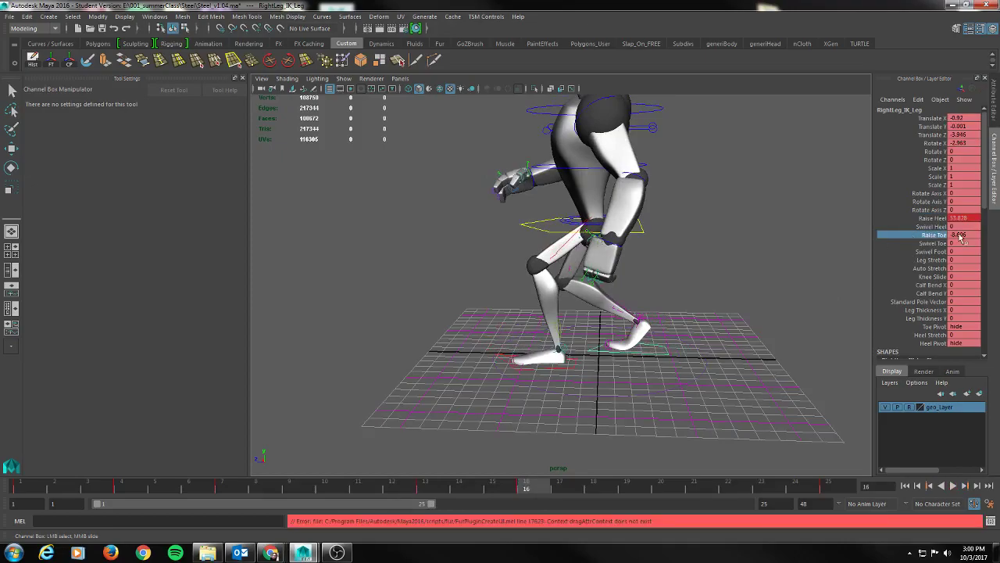
left_click(962, 235)
type("0")
key("Return")
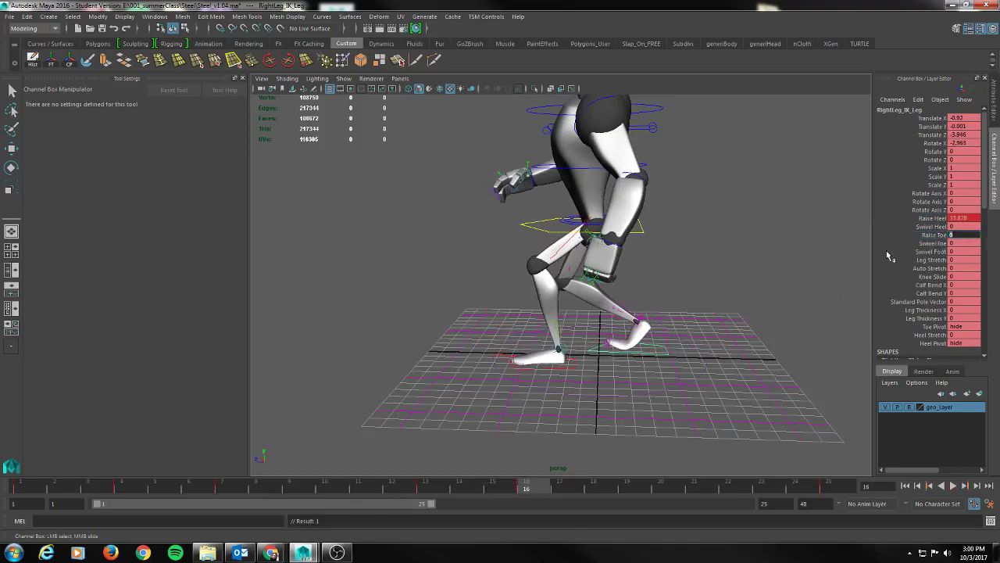
left_click(789, 269)
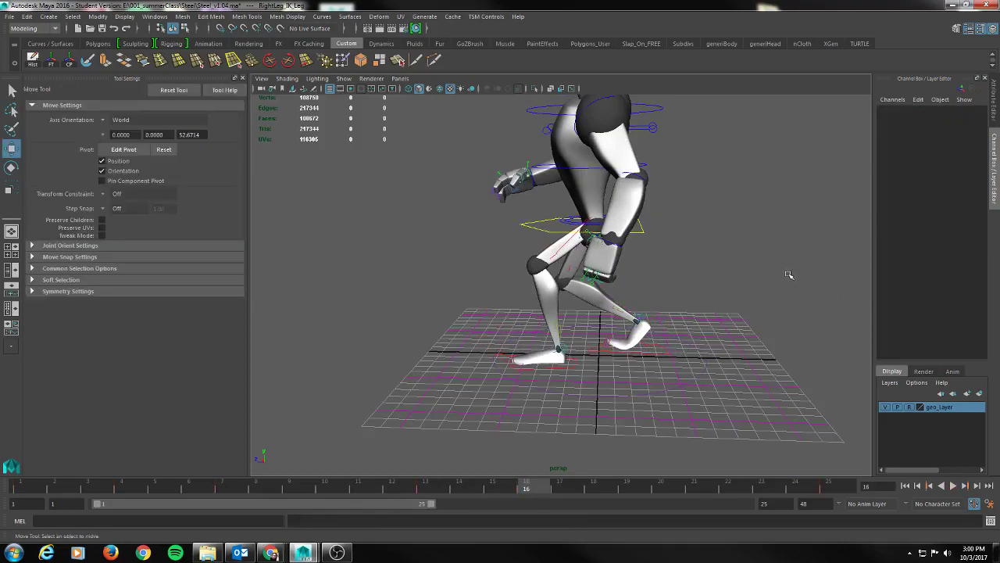
Key the right foot at frame 16 with its planted contact-pose values: Translate Z -5.636, Raise Heel 42.7 and Raise Toe -10.2.
left_click(645, 353)
left_click(935, 235)
middle_click_drag(758, 246, 664, 247)
mouse_move(528, 488)
left_mouse_down()
mouse_move(432, 487)
mouse_move(583, 486)
mouse_move(410, 487)
mouse_move(526, 489)
left_mouse_up()
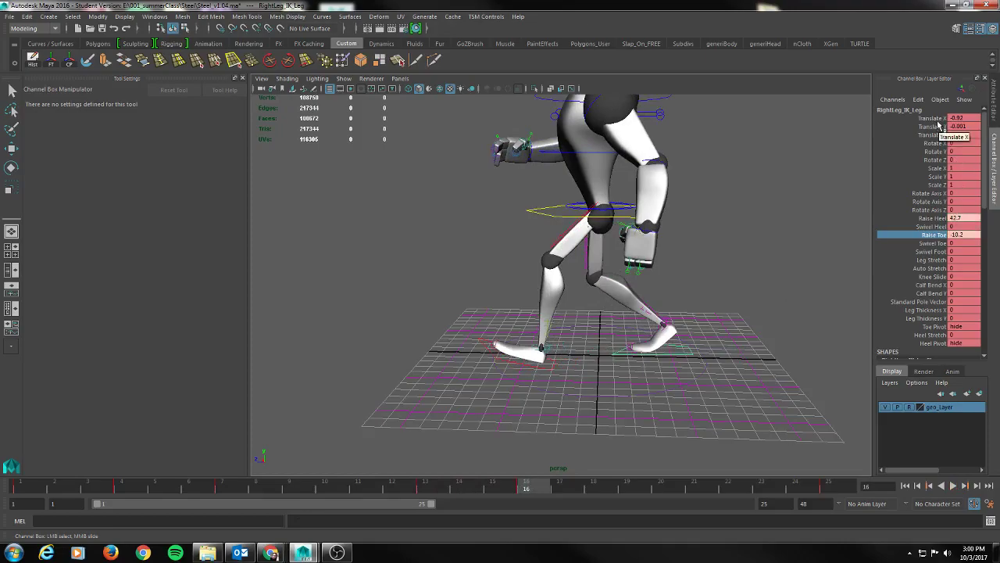
left_click_drag(931, 120, 928, 137)
key("s")
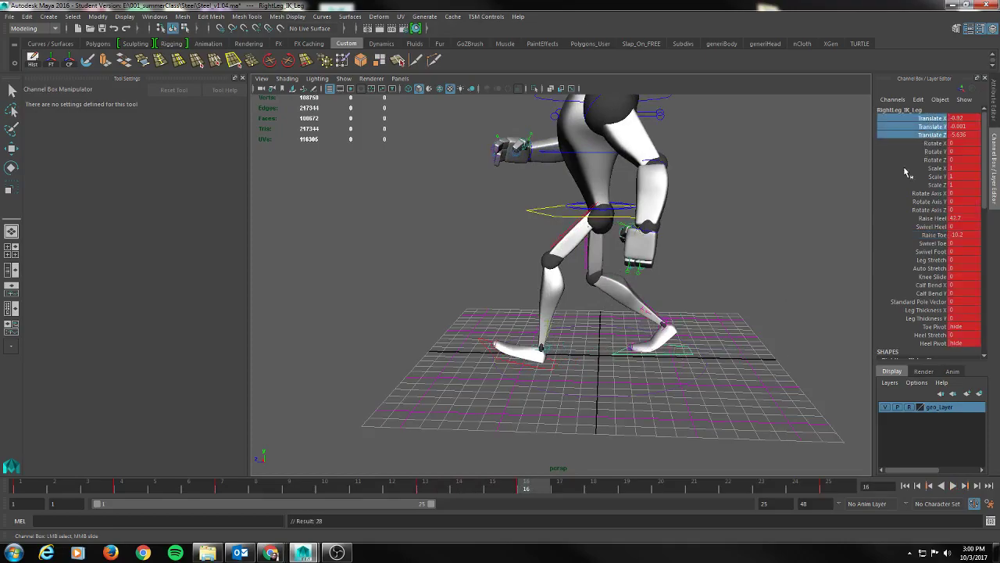
mouse_move(543, 485)
left_mouse_down()
mouse_move(225, 485)
mouse_move(539, 494)
mouse_move(5, 488)
mouse_move(140, 502)
mouse_move(20, 501)
mouse_move(297, 519)
mouse_move(661, 510)
mouse_move(544, 508)
left_mouse_up()
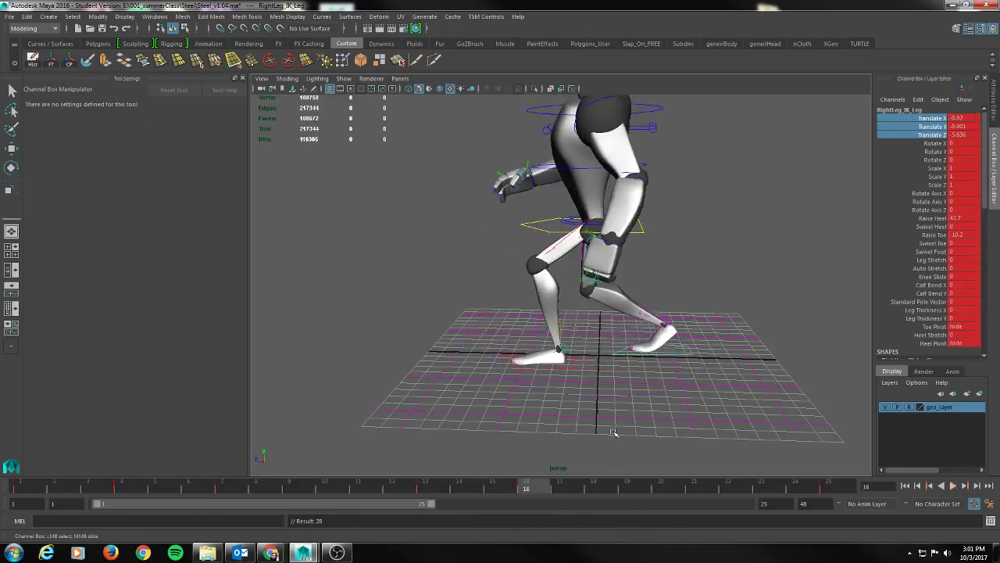
Increase the right foot's Raise Heel to about 56.6 at frame 16.
mouse_move(663, 328)
left_mouse_down("alt")
mouse_move(752, 319)
mouse_move(671, 329)
left_mouse_up("alt")
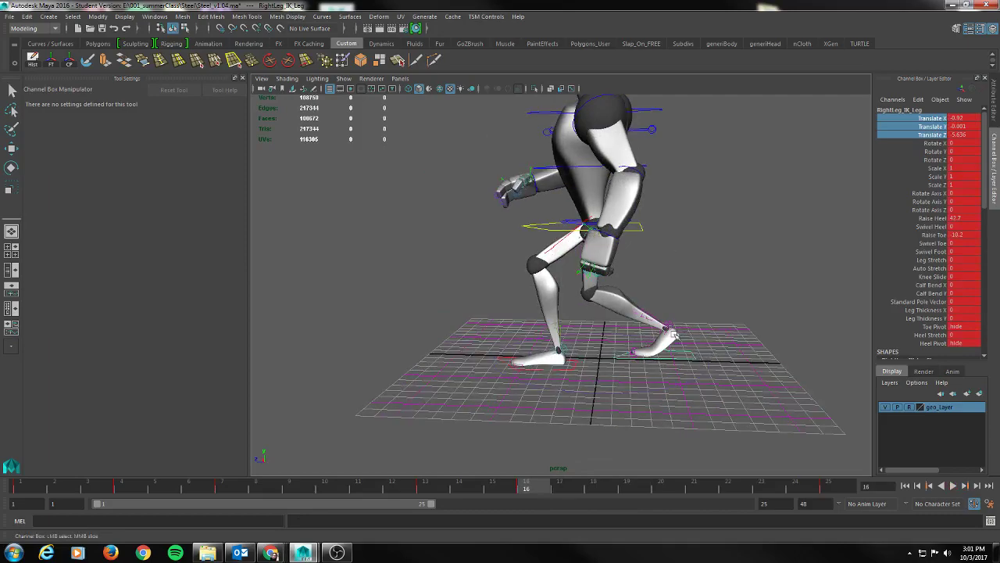
key("w")
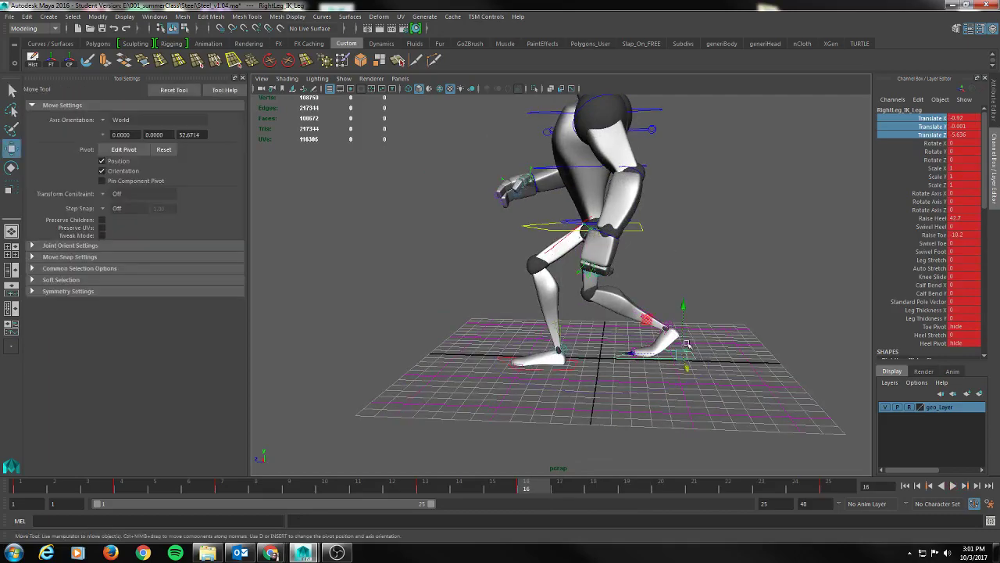
left_click(934, 220)
middle_click_drag(788, 225, 860, 229)
left_click_drag(685, 284, 790, 290, "alt")
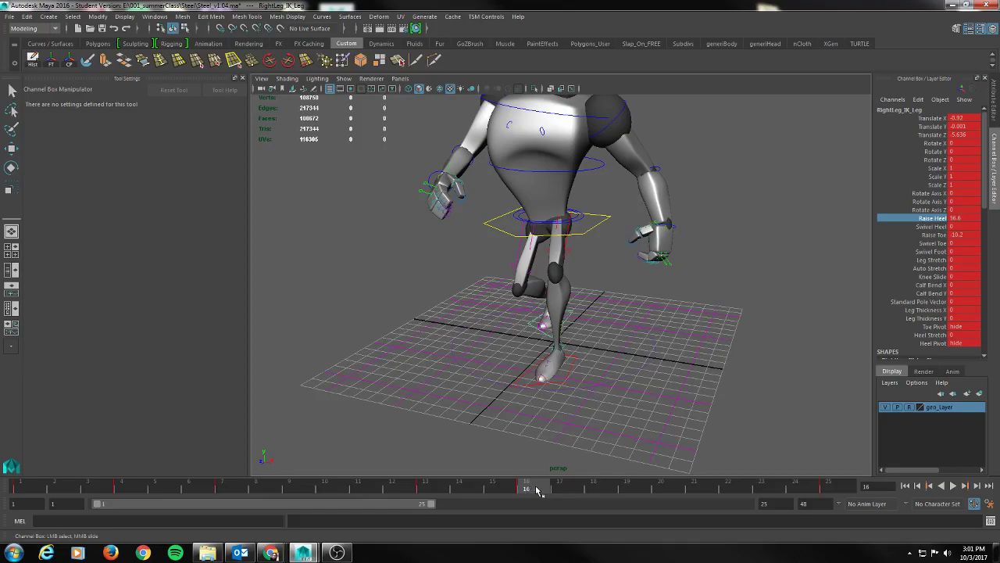
At frame 19, raise the upper body to Translate Y -1.573 and lift the right foot to about Translate Y 2.785, Z -2.833.
left_click_drag(537, 491, 633, 492)
left_click_drag(695, 318, 643, 225, "alt")
left_click(641, 231)
key("w")
left_click_drag(588, 176, 588, 163)
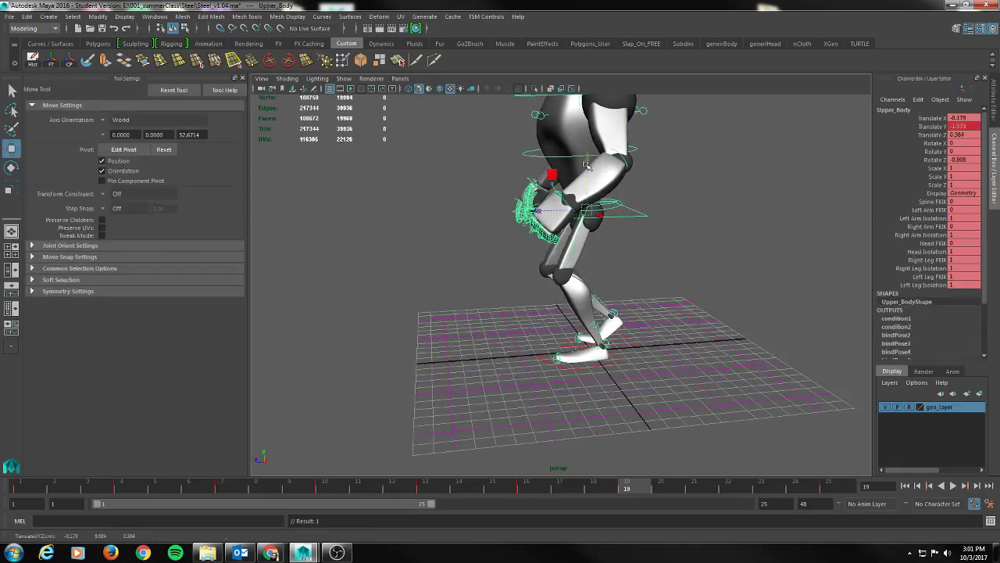
left_click(626, 344)
left_click_drag(623, 291, 550, 235)
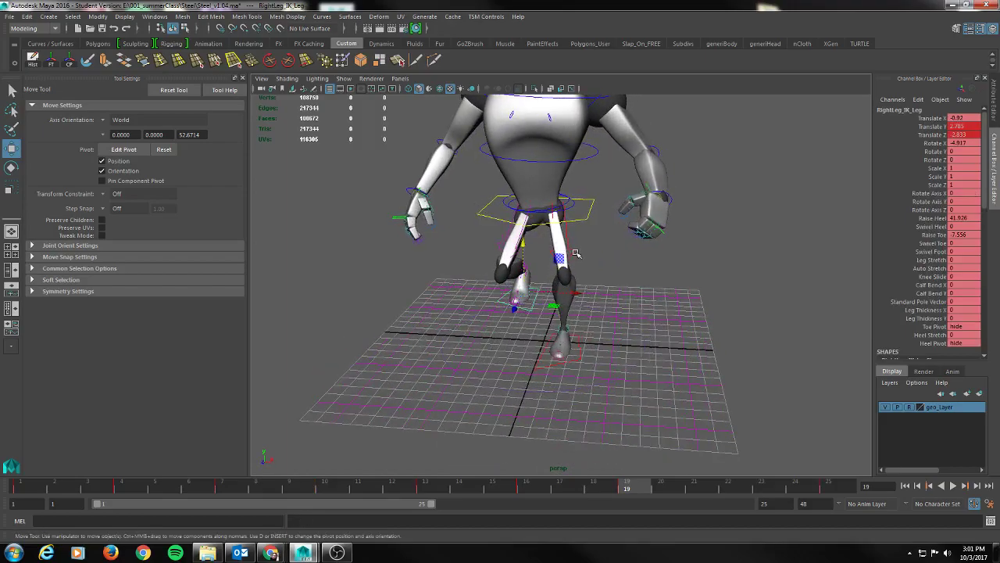
Key the left leg's pole vector control at frame 16.
left_click(574, 251)
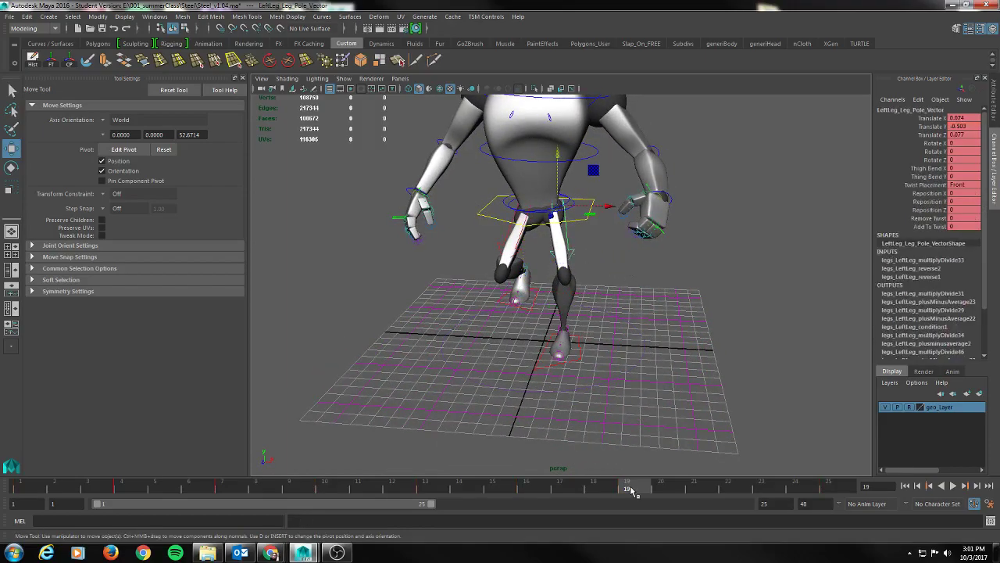
left_click_drag(637, 488, 540, 485)
key("s")
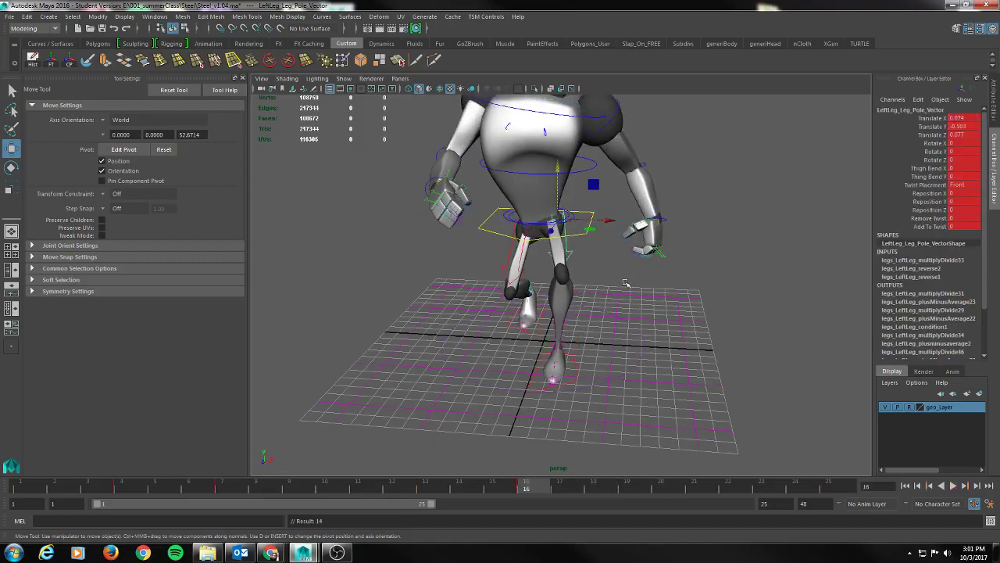
At frame 19, nudge the left leg's pole vector inward and shift the upper body sideways over the left leg.
left_click(639, 489)
key("d")
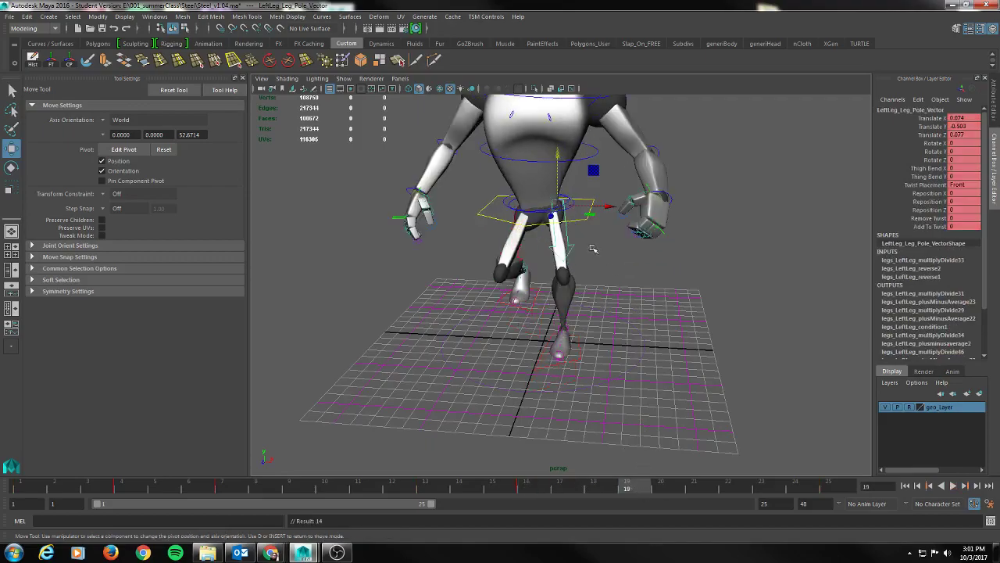
left_click_drag(608, 206, 603, 207)
left_click_drag(538, 268, 546, 270, "alt")
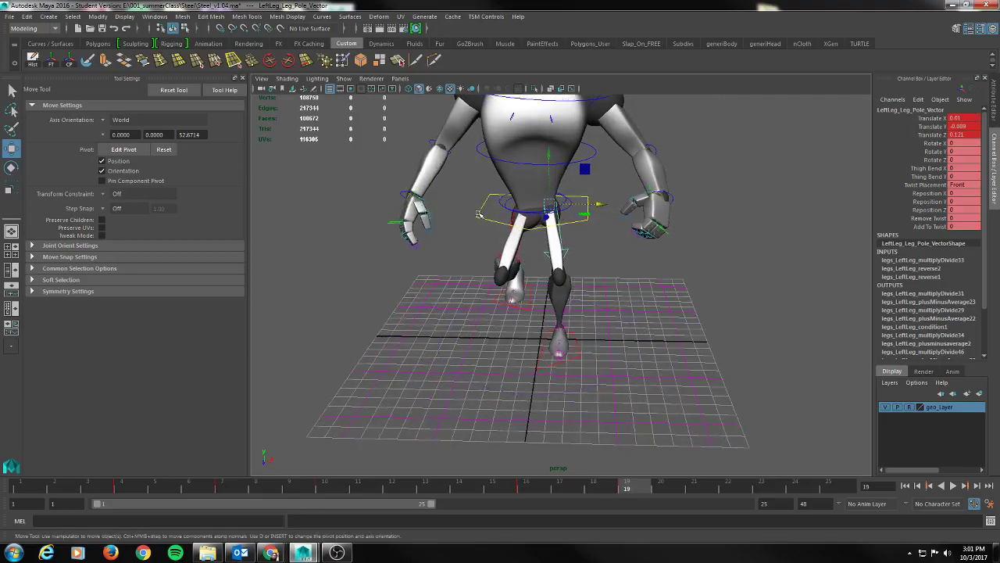
left_click(479, 215)
left_click_drag(583, 207, 595, 208)
Set the right foot's Raise Heel and Raise Toe to 0 at frame 19.
left_click(523, 310)
left_click_drag(525, 313, 352, 283, "alt")
double_click(961, 218)
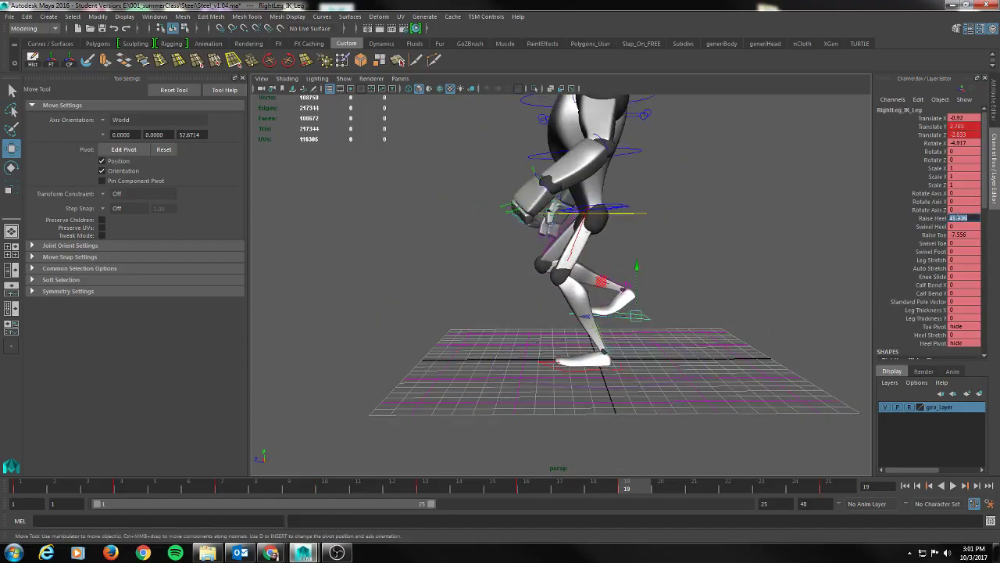
key("Return")
left_click(969, 242)
left_click(965, 236)
type("0")
key("Return")
At frame 19, rotate the right foot to Rotate X 67.026, move it to about Translate Y 3.849, Z -1.616, and key it.
left_click_drag(614, 253, 625, 297, "alt")
key("e")
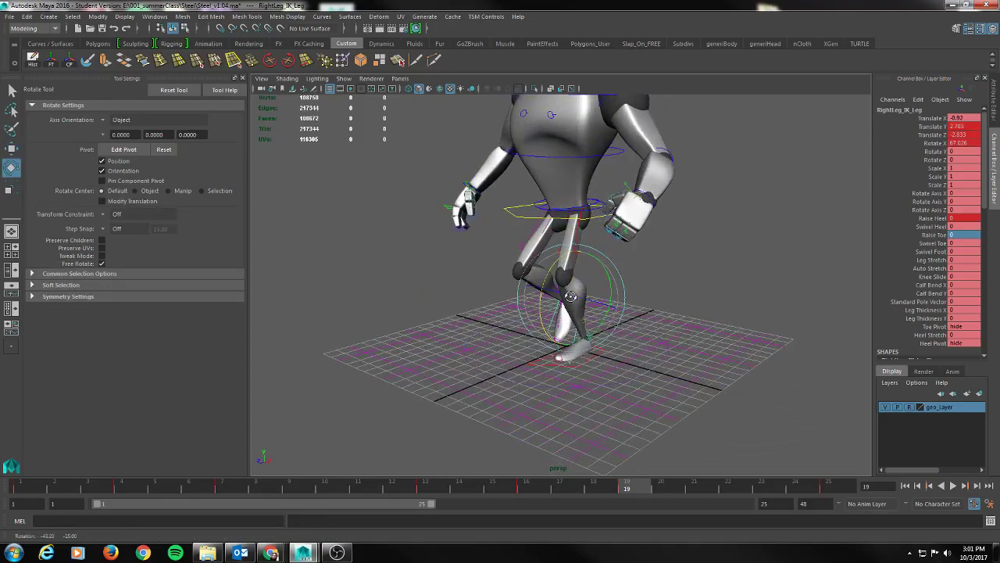
left_click_drag(600, 489, 637, 488)
left_click_drag(512, 313, 479, 329, "alt")
key("w")
left_click_drag(592, 306, 618, 294)
key("s")
middle_click_drag(619, 294, 589, 356, "alt")
left_click_drag(588, 357, 516, 321, "alt")
key("s")
left_click_drag(672, 378, 625, 360, "alt")
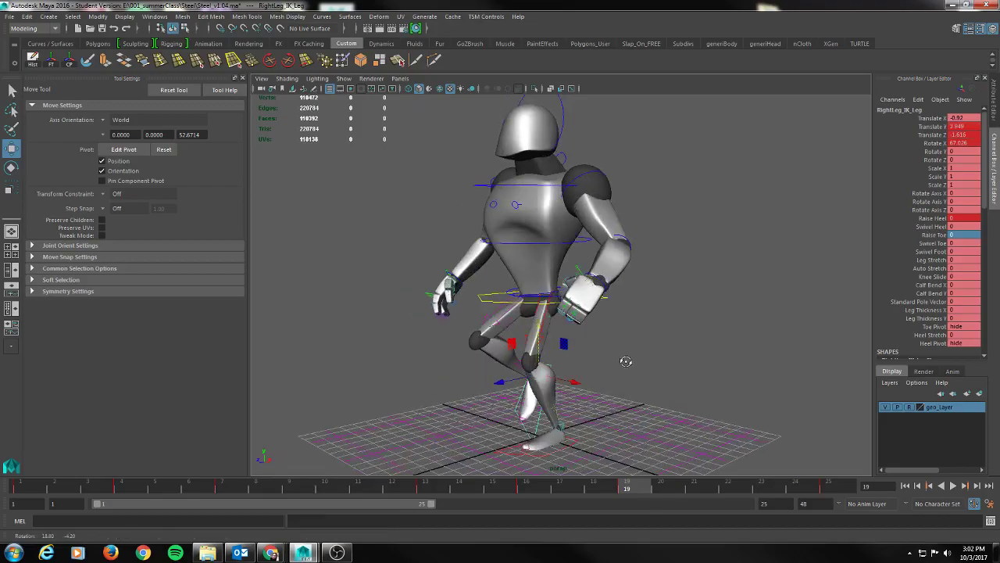
At frame 22, raise the upper body control to about Translate Y -0.516.
left_click_drag(631, 490, 728, 490)
left_click(579, 301)
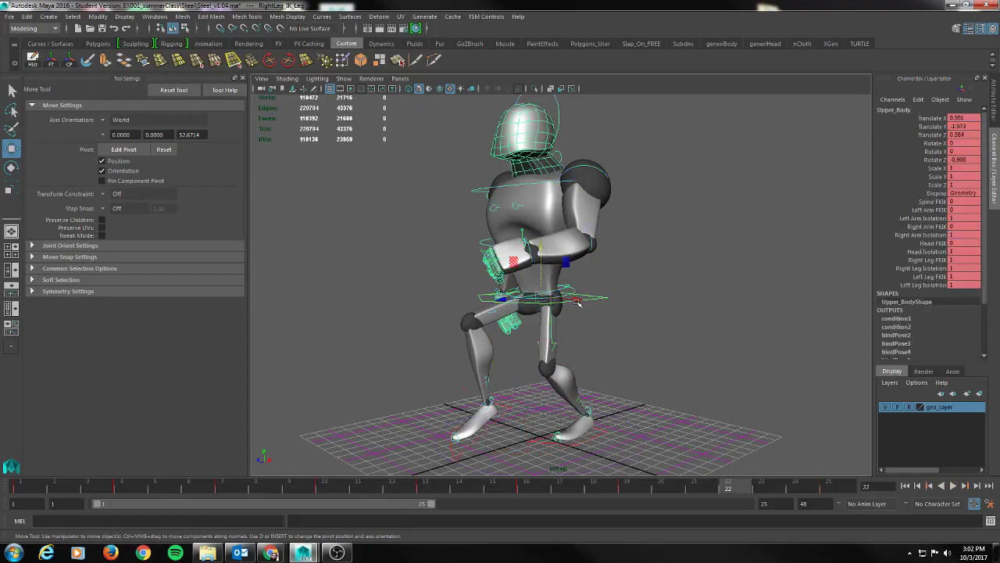
left_click_drag(542, 251, 544, 235)
left_click_drag(704, 316, 648, 308, "alt")
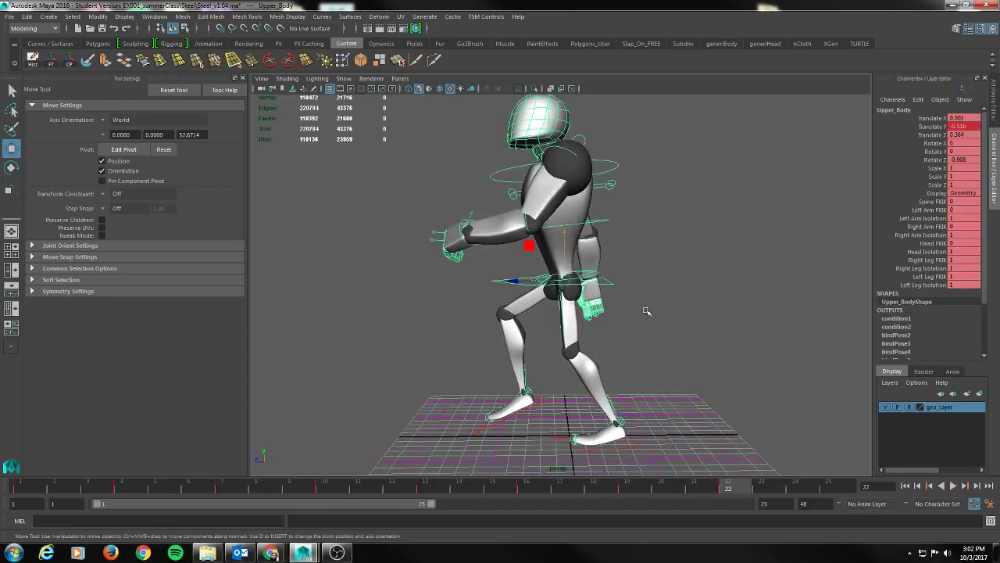
At frame 22, tilt the right foot to about Rotate X 36.2 and reposition it in front of the body.
left_click(540, 401)
key("e")
left_click_drag(548, 358, 658, 371)
key("w")
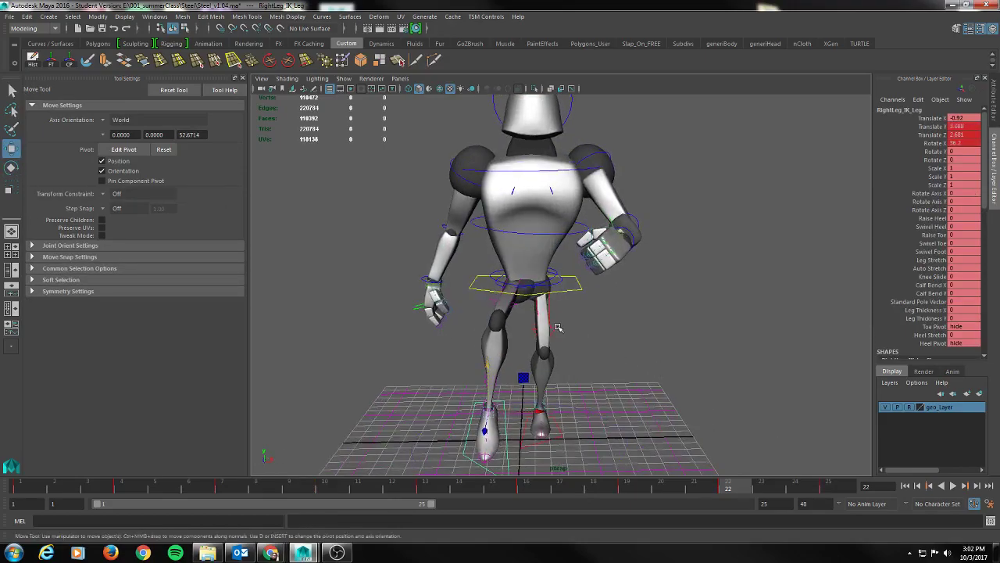
At frame 22, shift the upper body sideways to about Translate X 0.295.
left_click(555, 329)
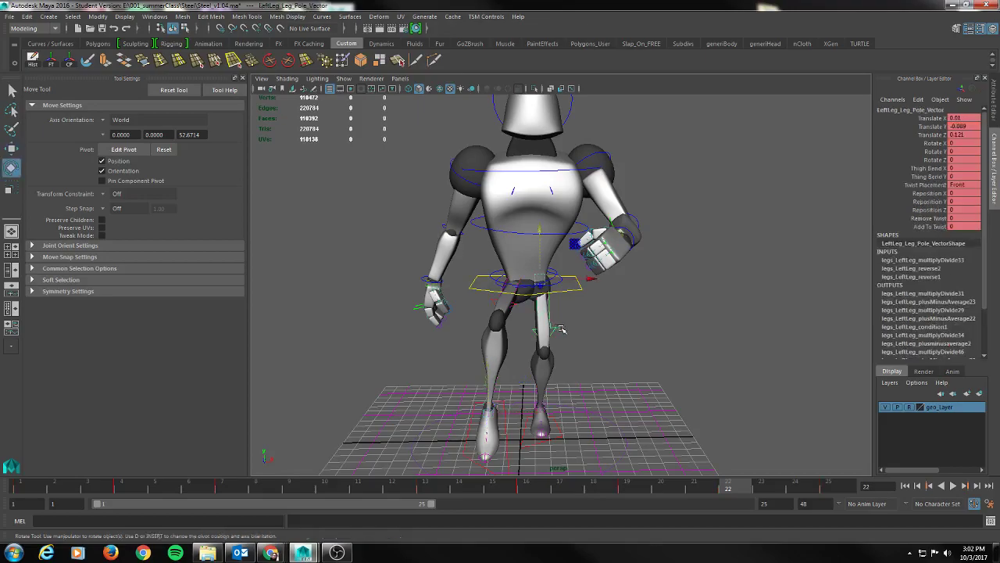
left_click_drag(597, 279, 575, 283)
left_click(579, 284)
left_click_drag(704, 370, 640, 365, "alt")
right_click_drag(640, 365, 650, 441, "alt")
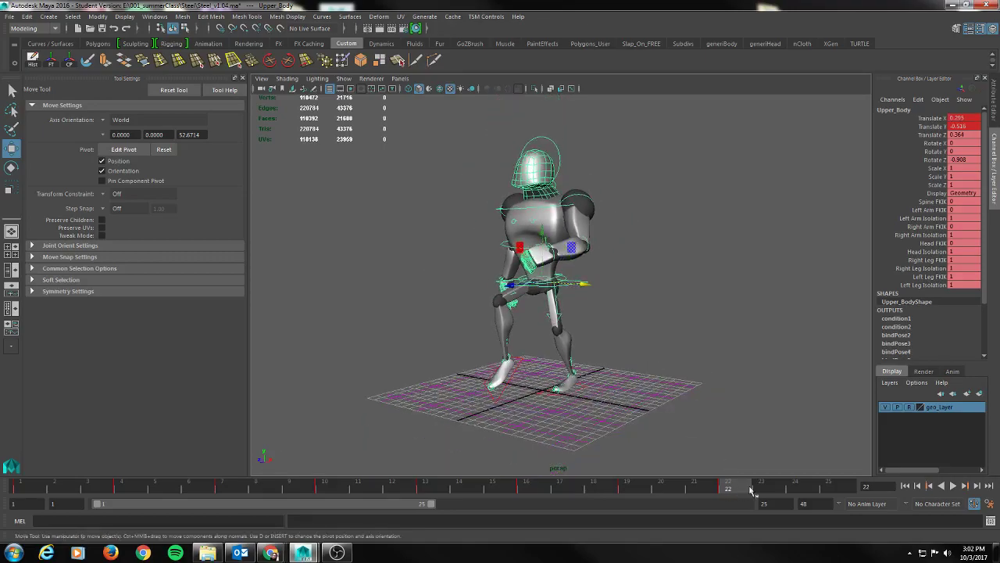
Check the contact pose at frame 25 and play the walk cycle.
left_click_drag(751, 490, 860, 493)
left_click_drag(733, 376, 655, 380, "alt")
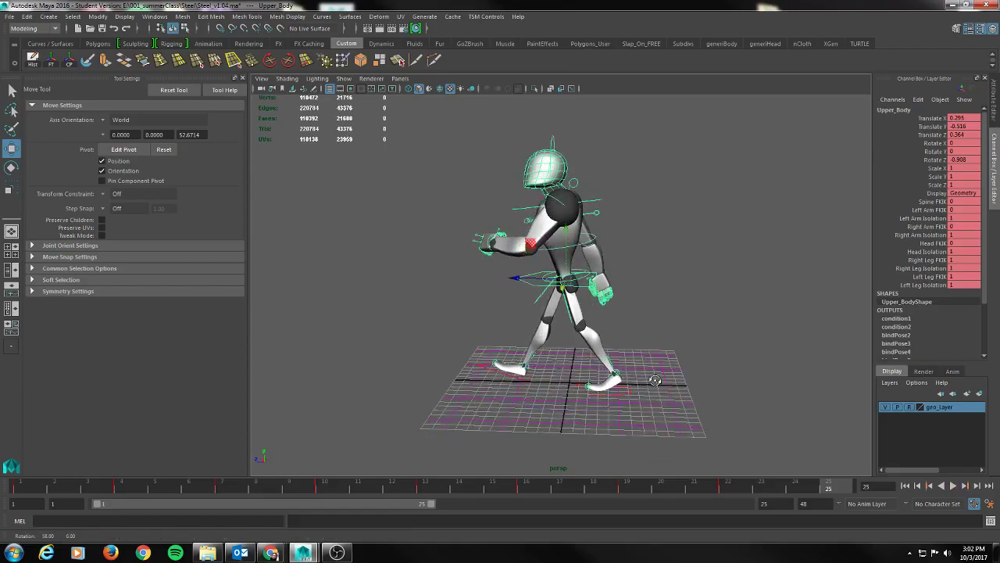
left_click(953, 485)
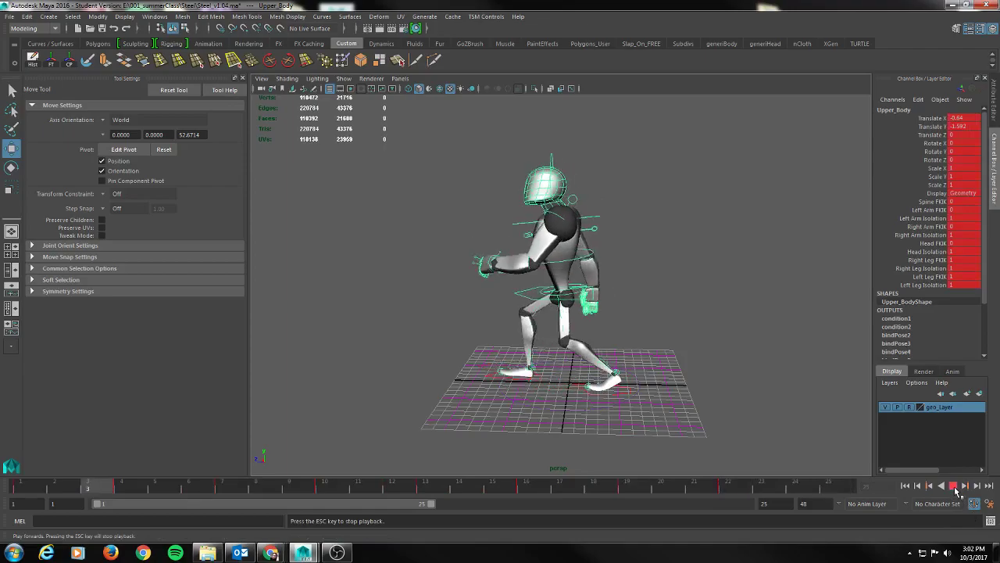
left_click(953, 486)
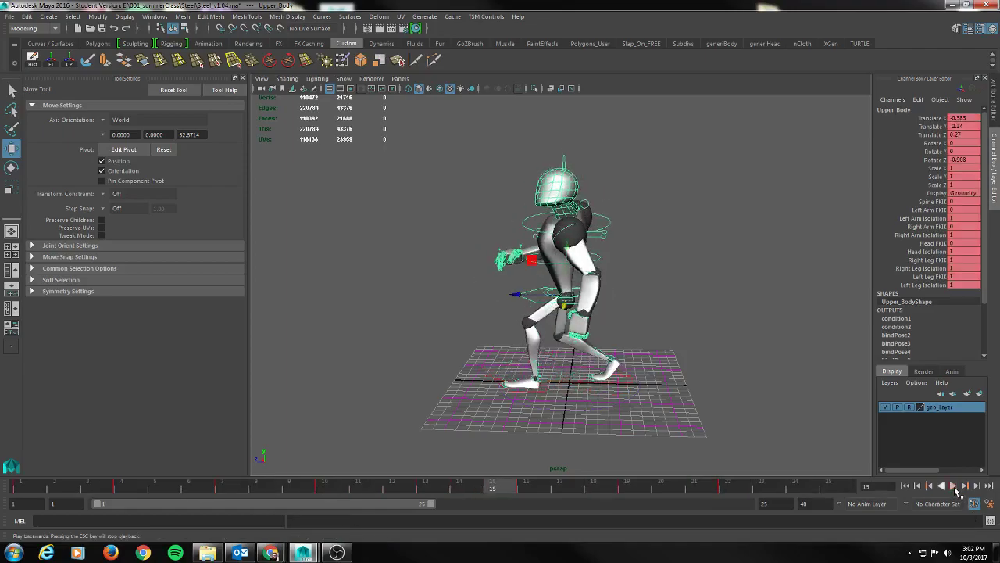
Key the upper body at frame 25 with Translate X -0.64 and Translate Y -1.592, and key both feet there.
left_click(838, 491)
left_click_drag(839, 488, 861, 471)
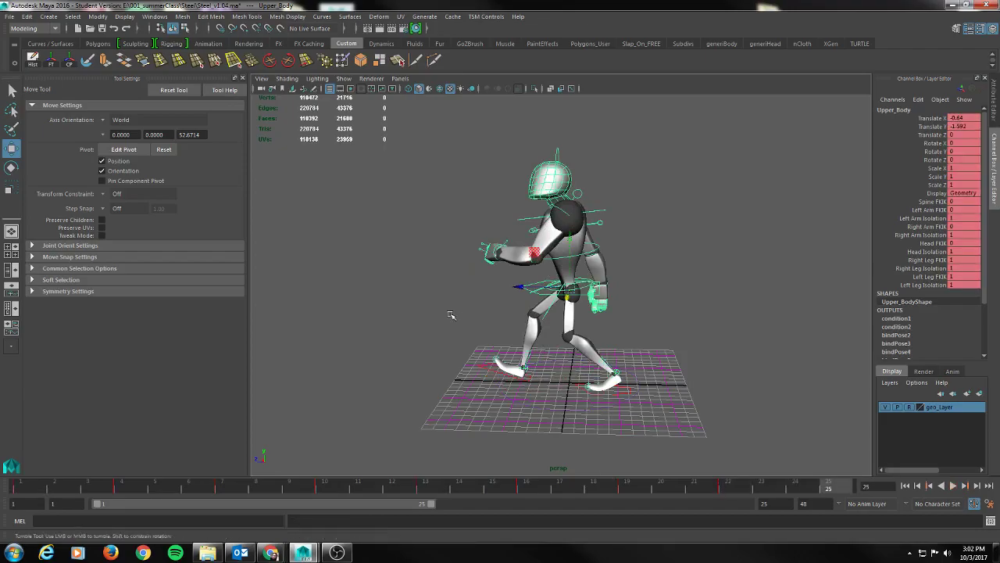
left_click_drag(448, 314, 500, 328, "alt")
right_click_drag(500, 328, 529, 334, "alt")
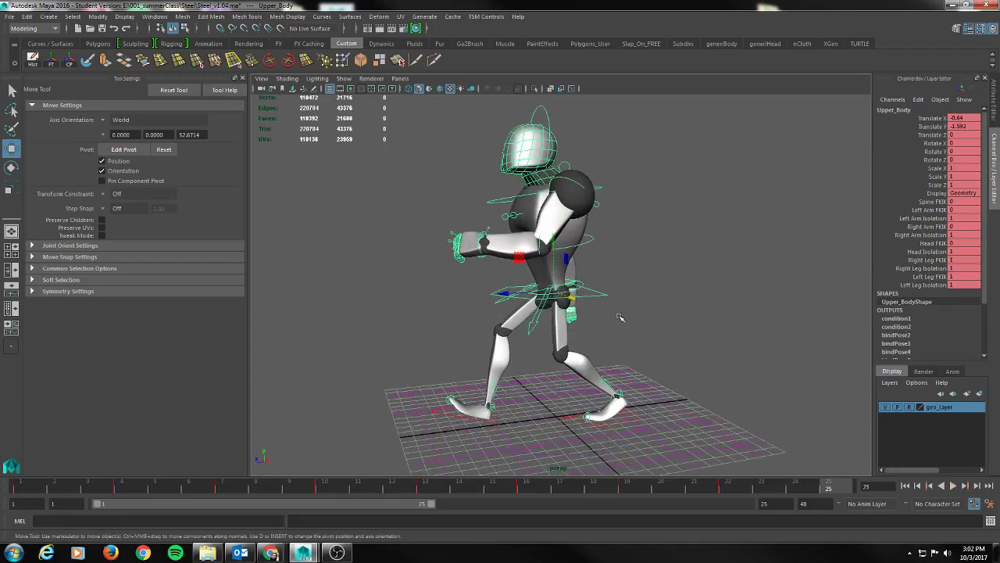
key("s")
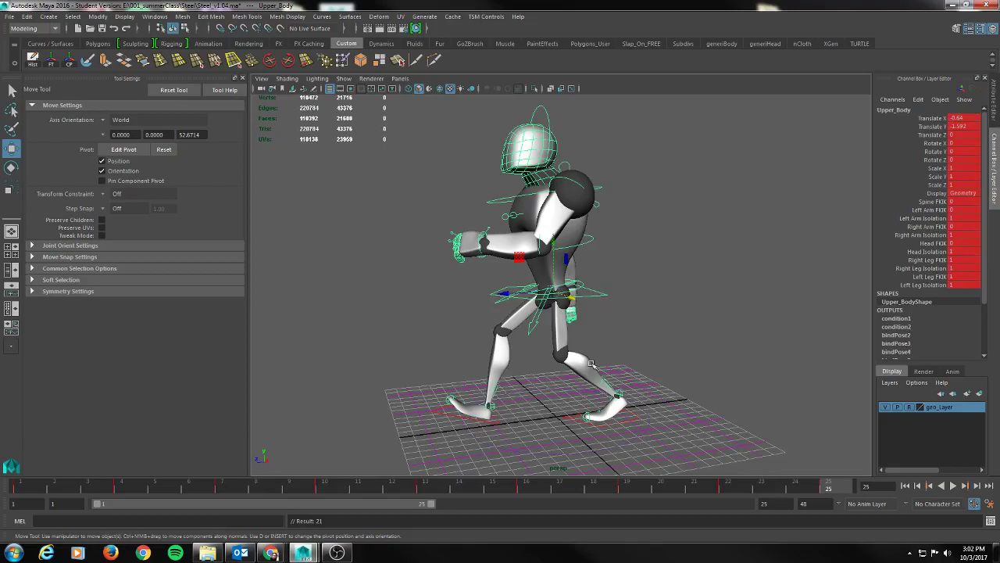
left_click(501, 425)
left_click(575, 418)
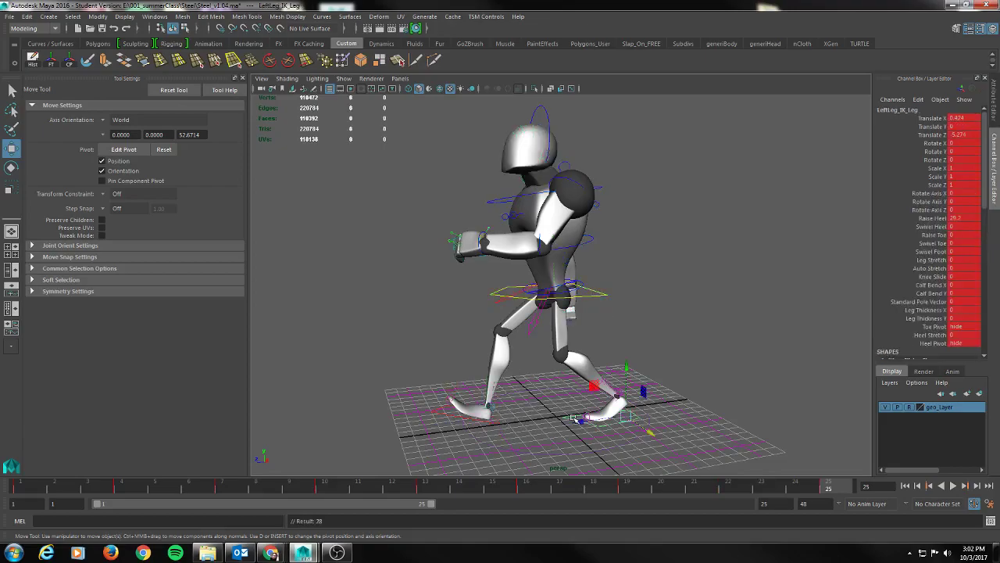
Play the walk cycle again and review the motion from the side and the front.
left_click(954, 485)
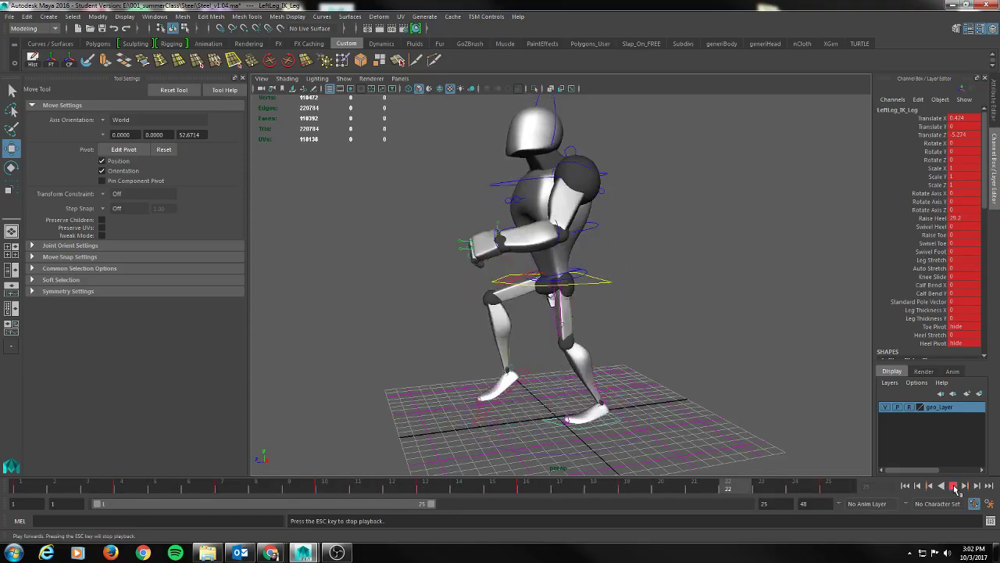
mouse_move(787, 346)
left_mouse_down("alt")
mouse_move(805, 347)
mouse_move(782, 332)
left_mouse_up("alt")
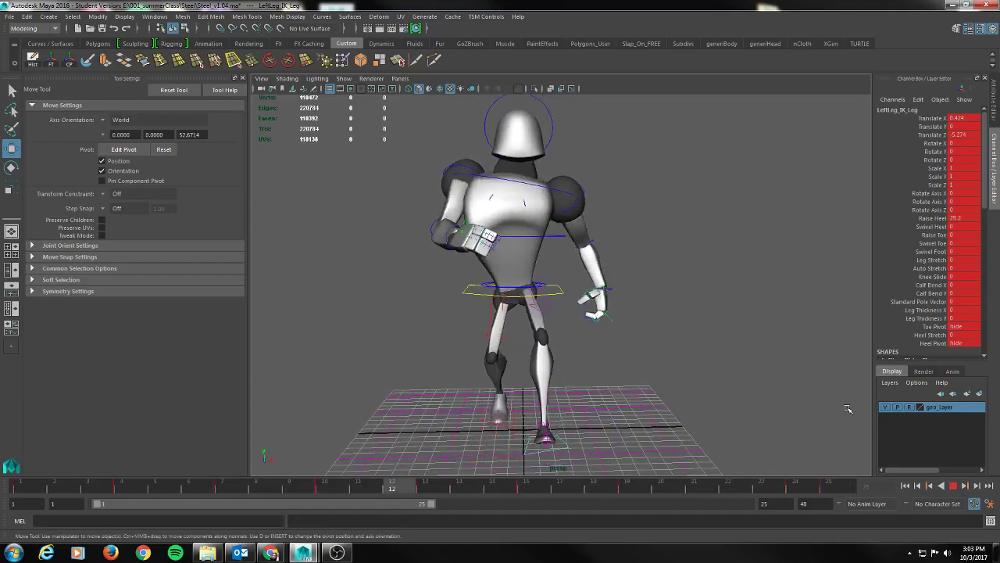
left_click(953, 486)
Step back and forth between frames 25 and 1 to compare the end and start poses of the loop.
left_click(847, 490)
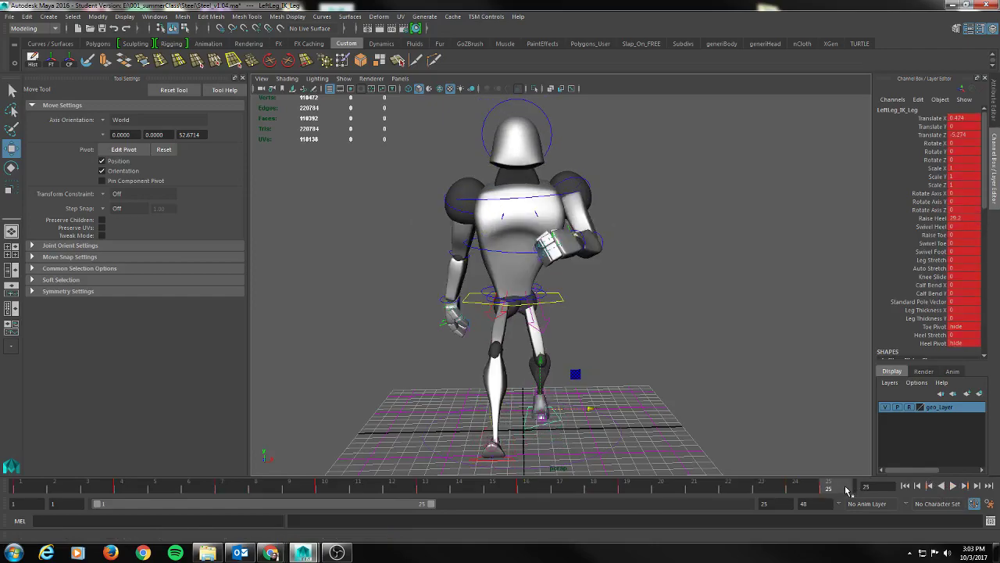
key("period")
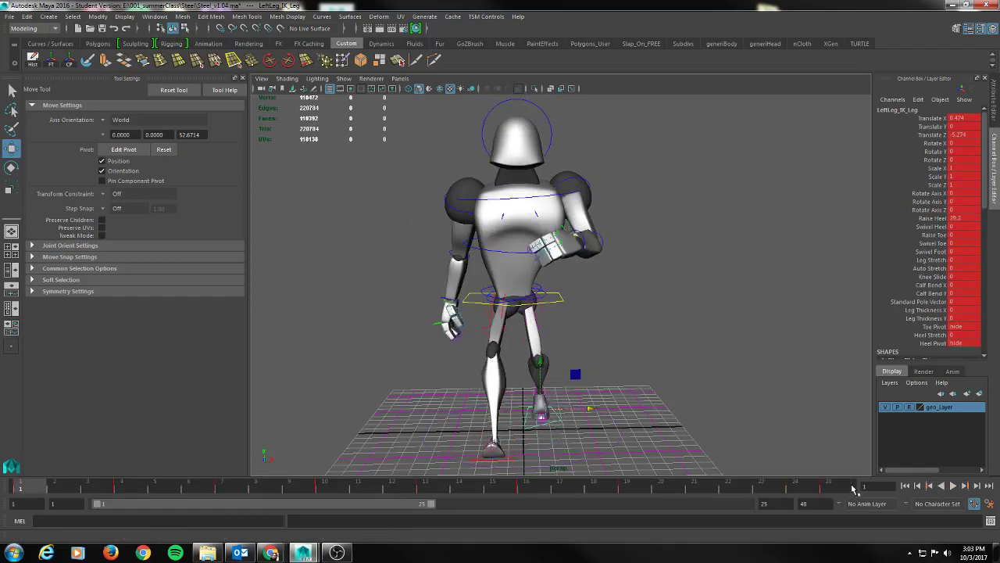
key("comma")
key("period")
key("comma")
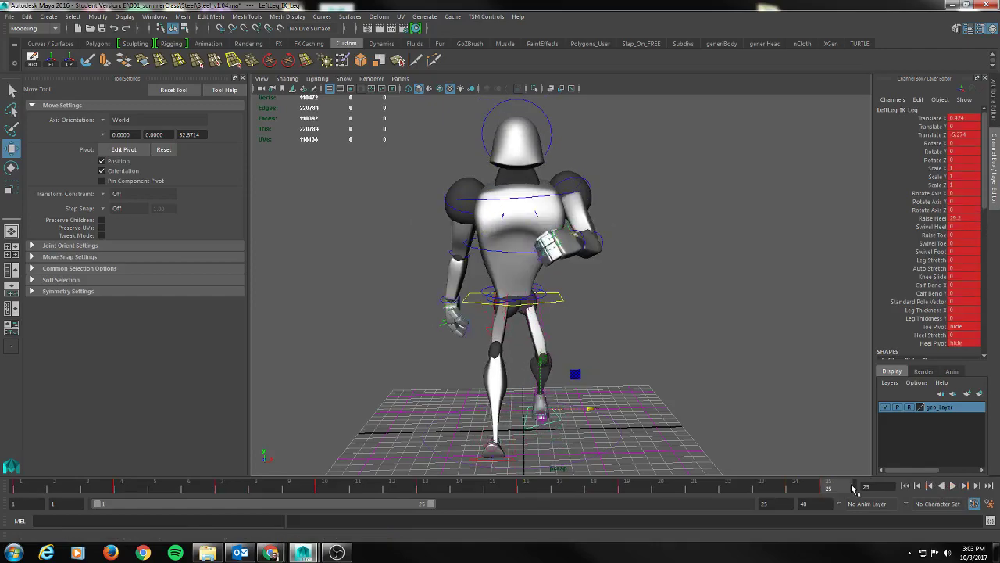
Key the left leg's pole vector at frame 25, and copy the right leg pole vector's frame 1 pose to frame 25 and key it.
key("period")
key("comma")
left_click(548, 336)
key("s")
left_click(508, 328)
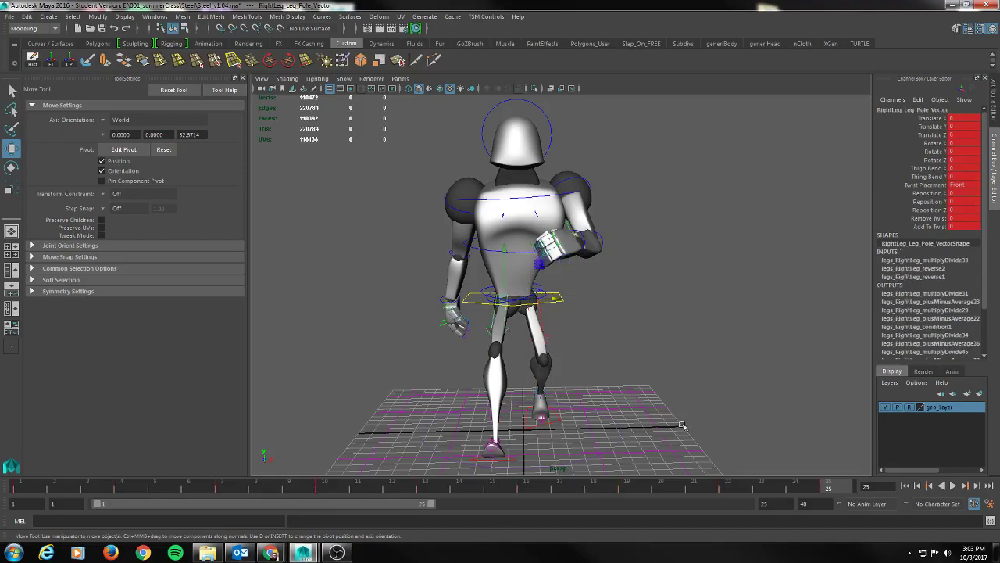
left_click(25, 486)
middle_click_drag(25, 490, 867, 513)
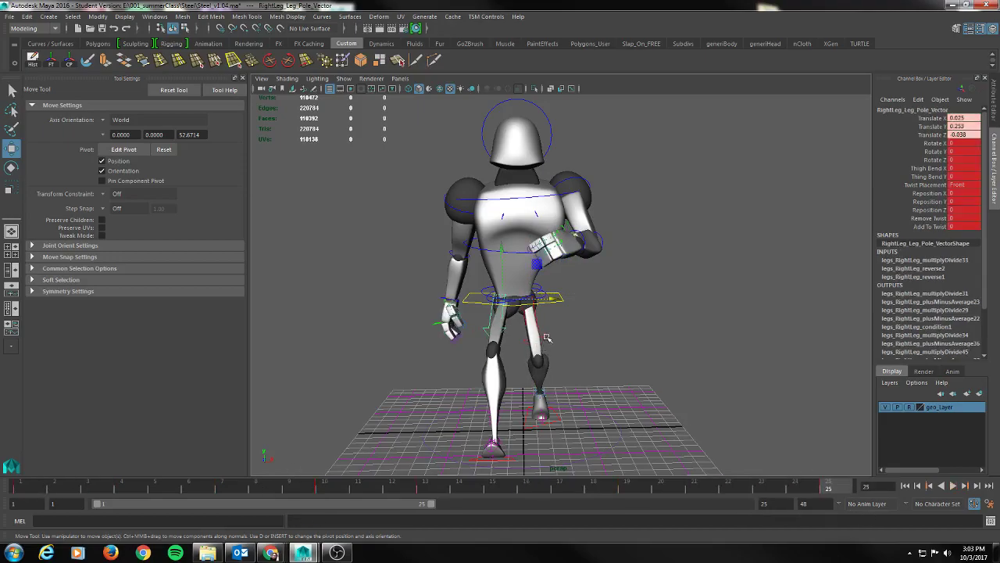
key("s")
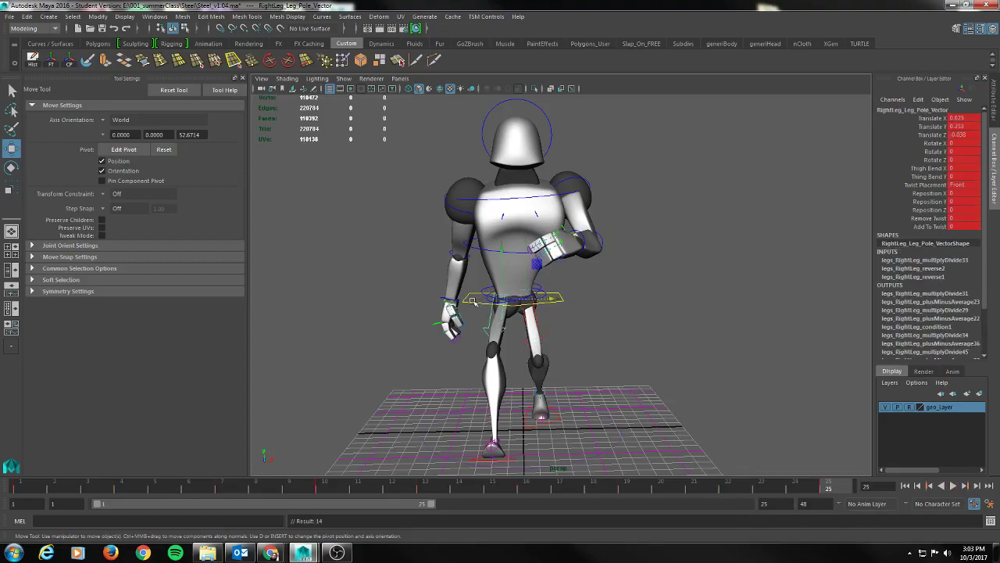
Key the upper body and spine base controls at frame 25 with the held frame 1 pose, and select the pelvis control.
left_click(469, 300)
key("s")
left_click(481, 294)
key("s")
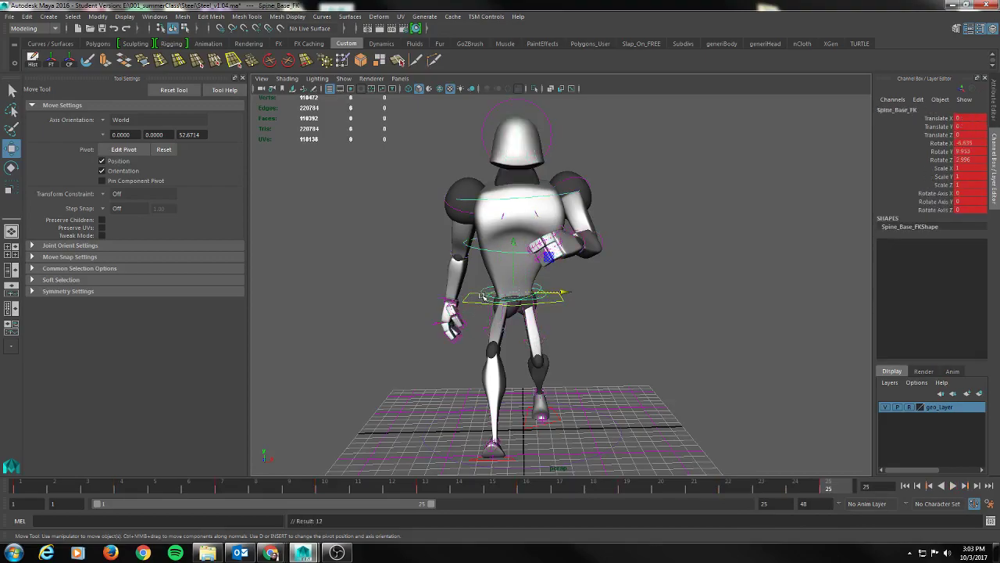
left_click_drag(484, 301, 489, 311, "alt")
left_click(488, 304)
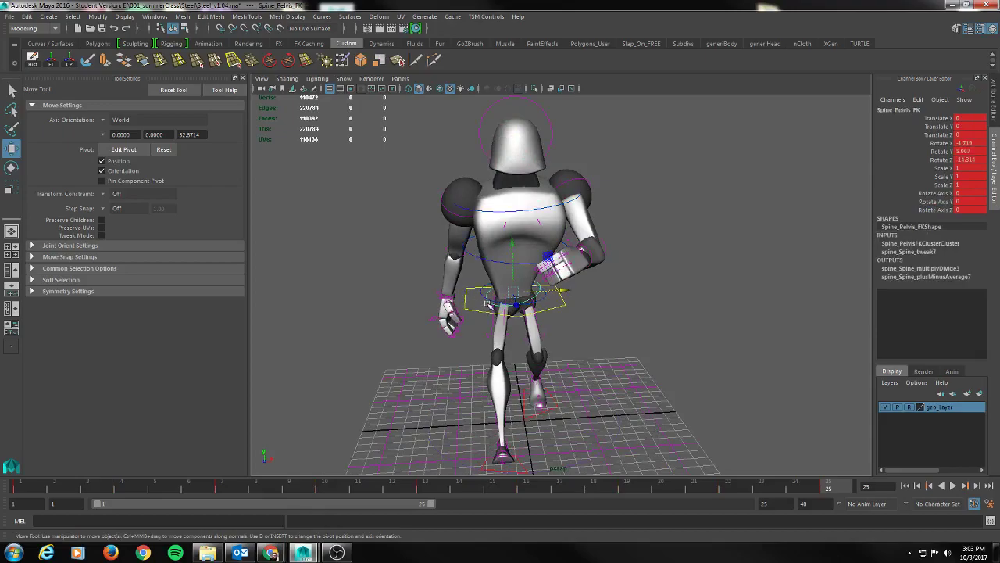
Step between frames 25, 1 and 13 to compare the contact poses and how the hands match across the loop.
left_click_drag(665, 387, 665, 374, "alt")
key("period")
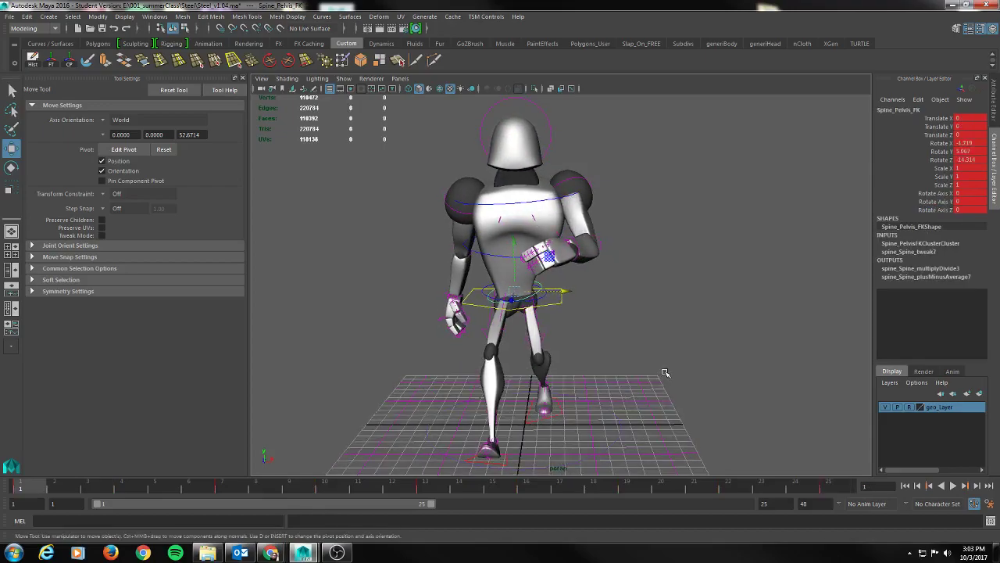
key("comma")
key("comma")
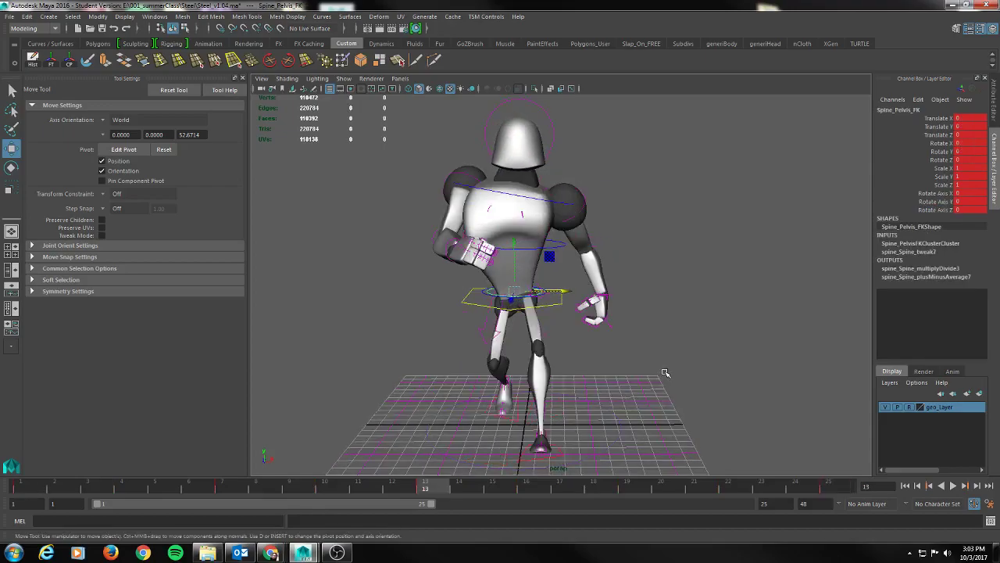
key("comma")
key("period")
key("period")
key("period")
key("comma")
key("period")
key("comma")
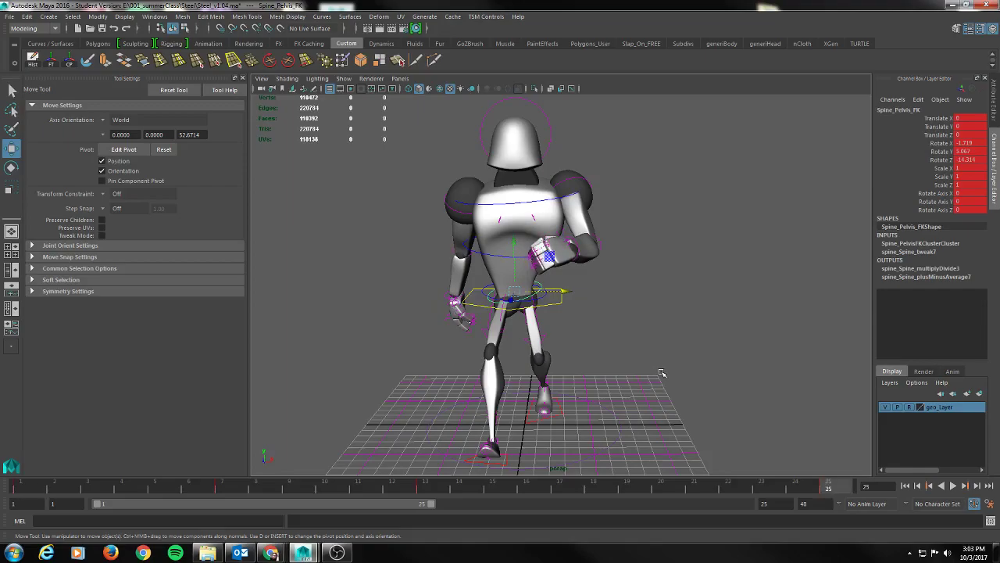
key("period")
key("period")
key("comma")
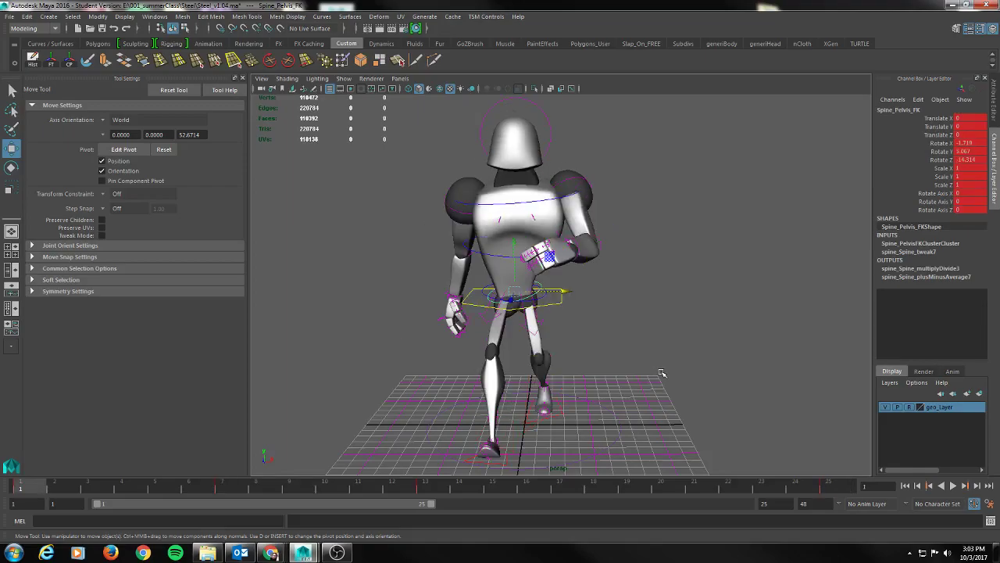
key("comma")
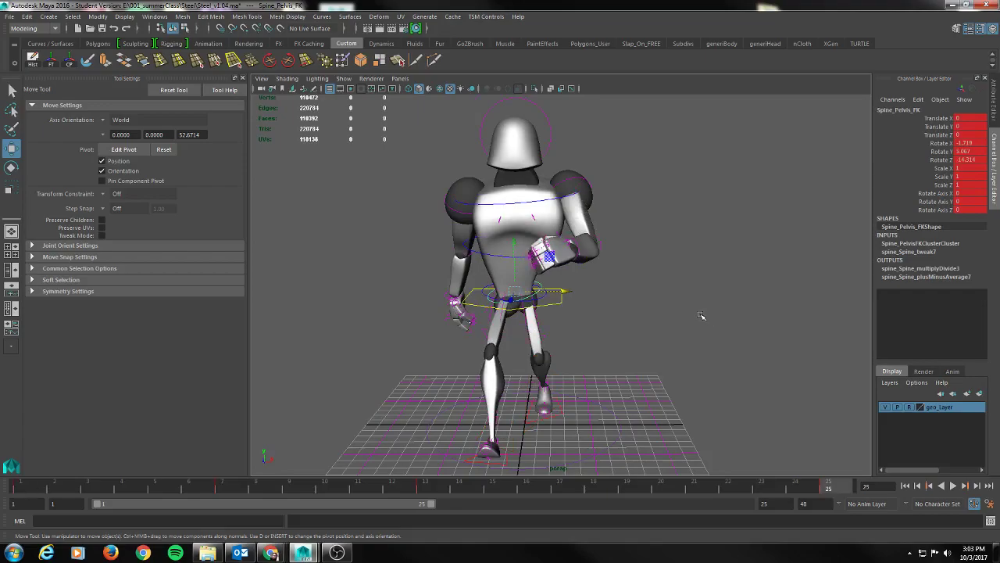
key("period")
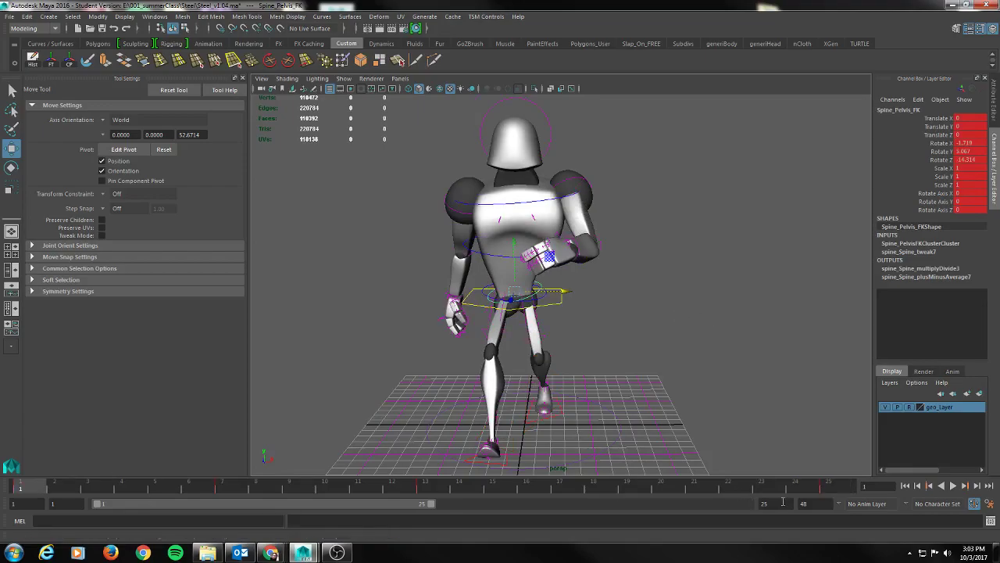
Key the left hand's finger and hand controls at frame 25.
left_click(837, 485)
mouse_move(757, 398)
left_mouse_down("alt")
mouse_move(737, 382)
mouse_move(751, 394)
left_mouse_up("alt")
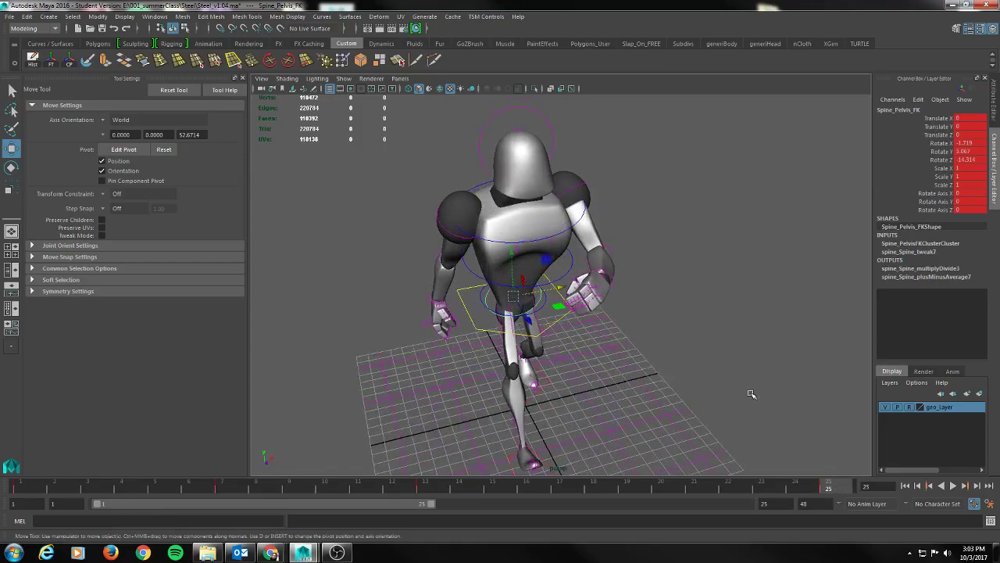
right_click_drag(608, 335, 725, 360, "alt")
left_click_drag(654, 282, 703, 298, "alt")
left_click(705, 298)
key("s")
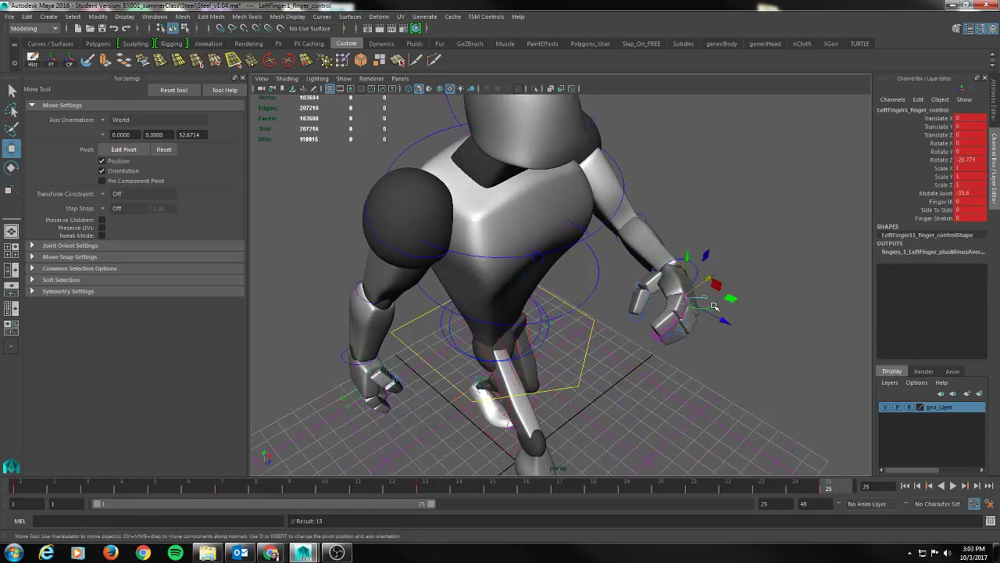
left_click(712, 309)
key("q")
key("s")
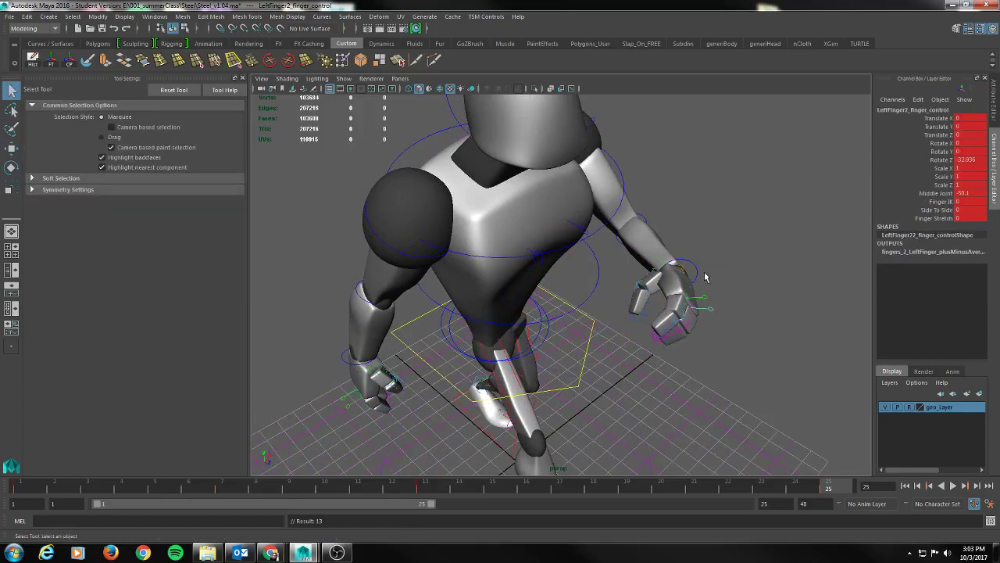
left_click(697, 273)
left_click(658, 261)
key("s")
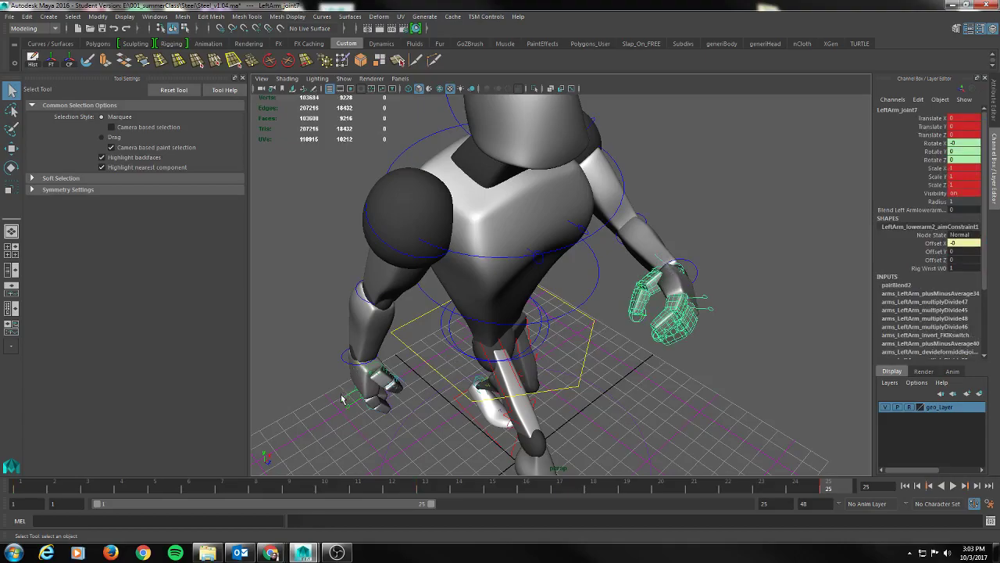
Key the right hand's finger, thumb and hand controls at frame 25.
left_click(342, 399)
key("s")
left_click(349, 406)
key("s")
left_click(374, 377)
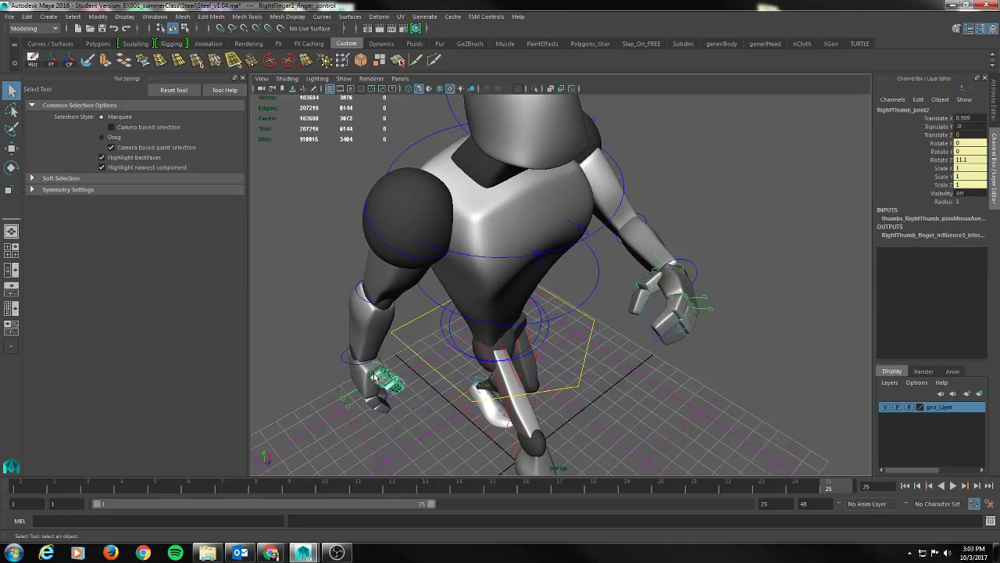
left_click_drag(420, 361, 466, 342, "alt")
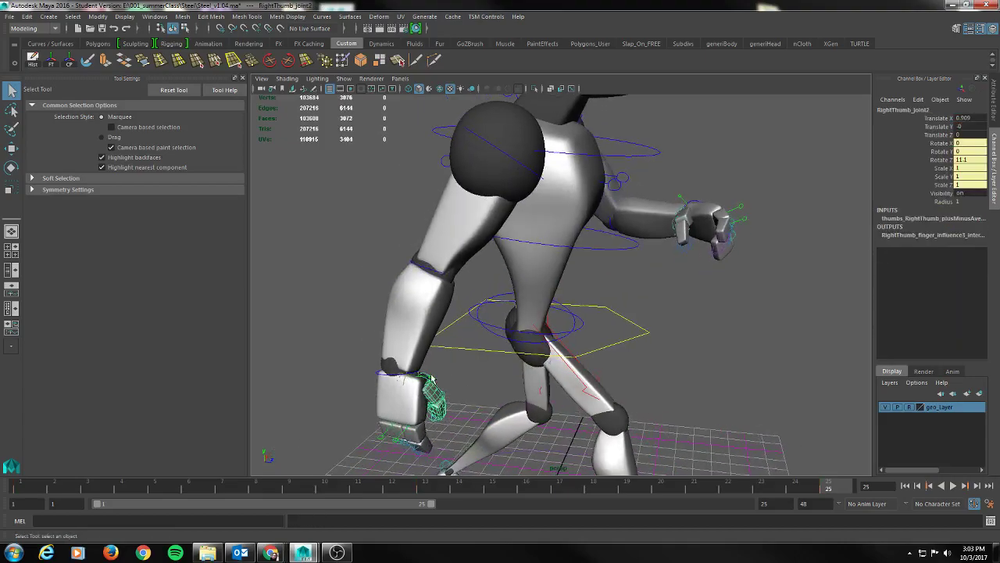
left_click_drag(428, 378, 487, 364, "alt")
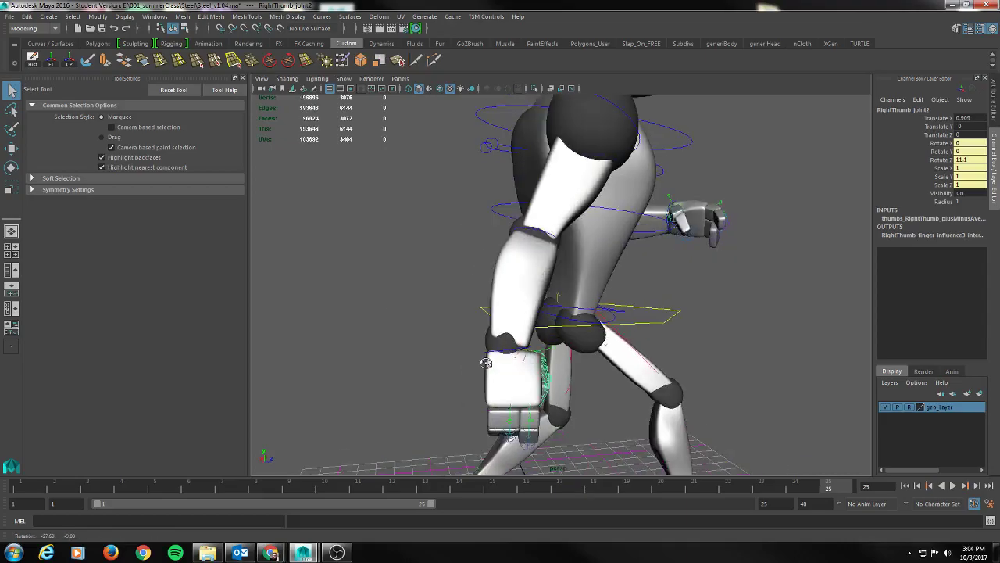
left_click(548, 351)
key("s")
left_click_drag(603, 394, 447, 397, "alt")
left_click(383, 371)
key("s")
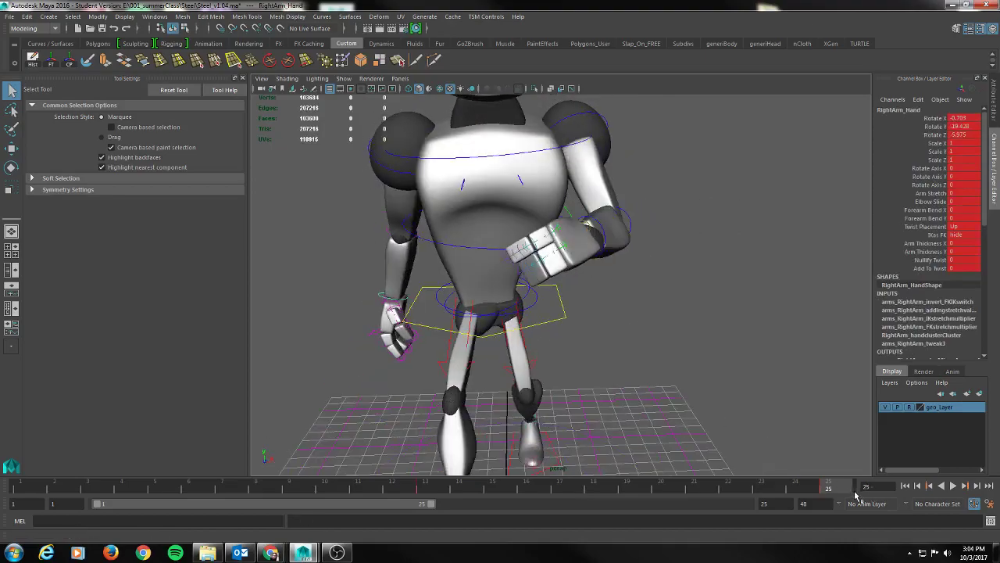
Compare frames 25 and 1, then carry the frame 25 pose over to frame 1 and key the right hand control there.
key("comma")
key("period")
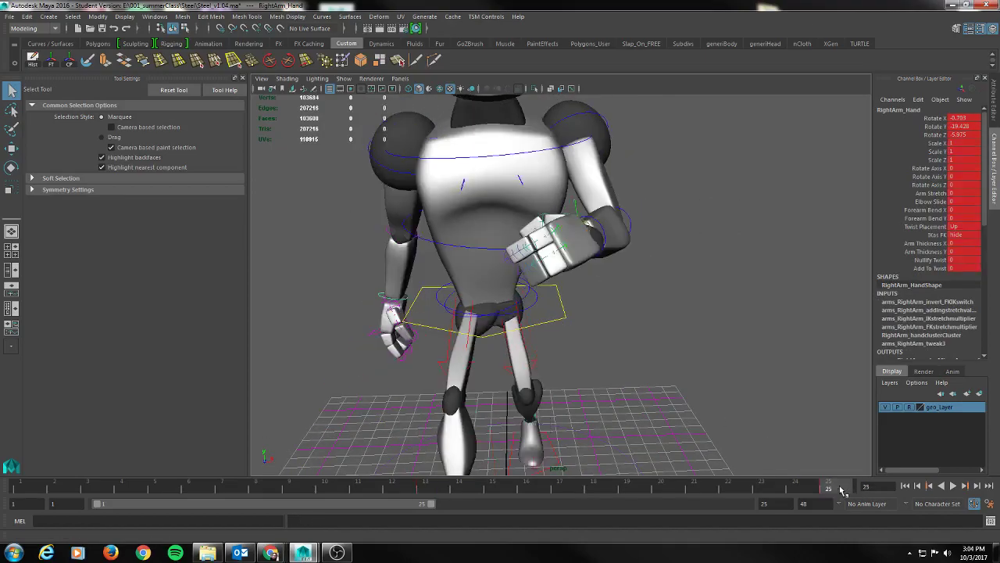
key("comma")
key("period")
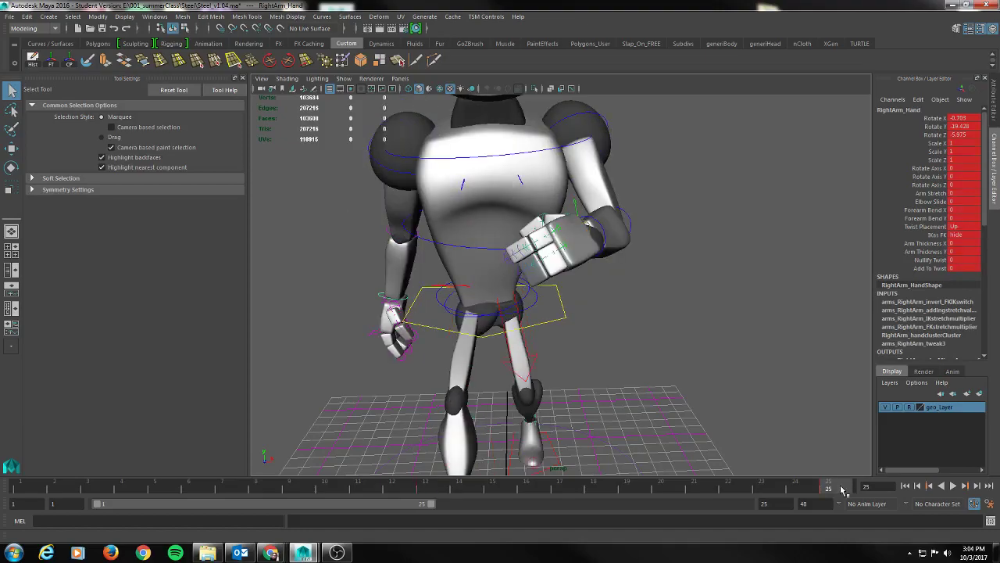
middle_click_drag(840, 491, 30, 492)
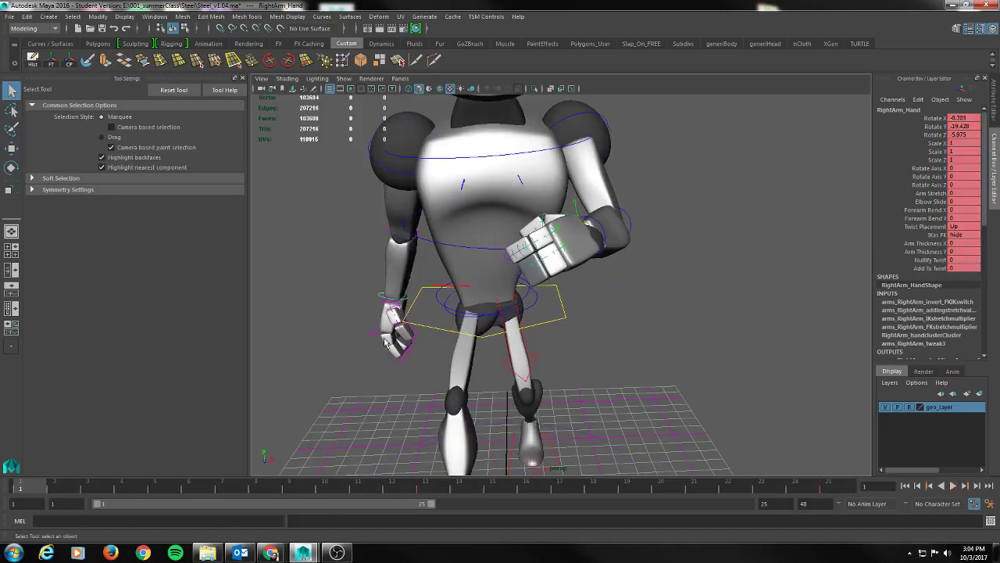
left_click_drag(385, 341, 379, 356, "alt")
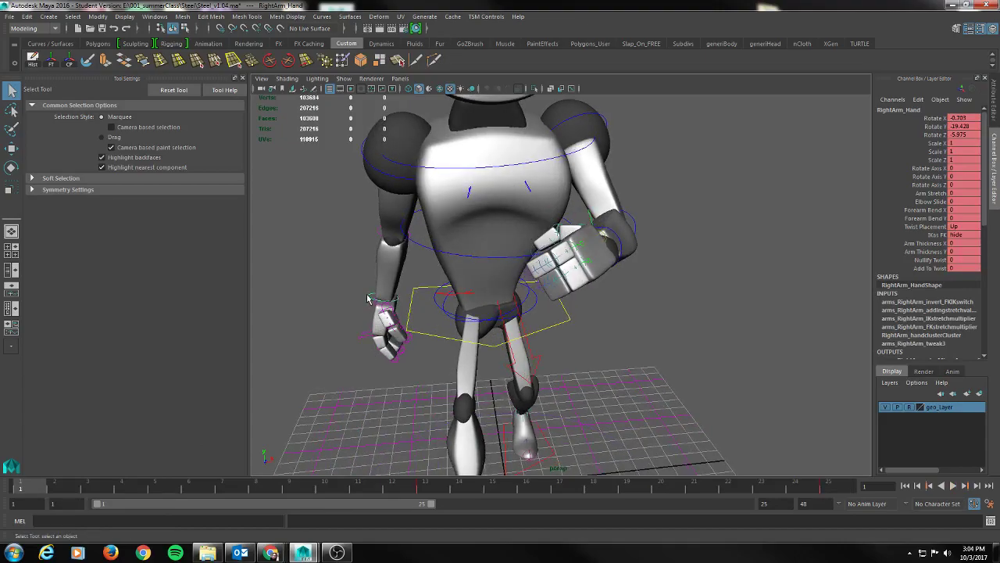
key("s")
Key the left hand, finger and thumb controls at frame 1 with the pose carried over from frame 25.
left_click_drag(656, 358, 680, 297, "alt")
left_click(608, 250)
left_click(682, 275)
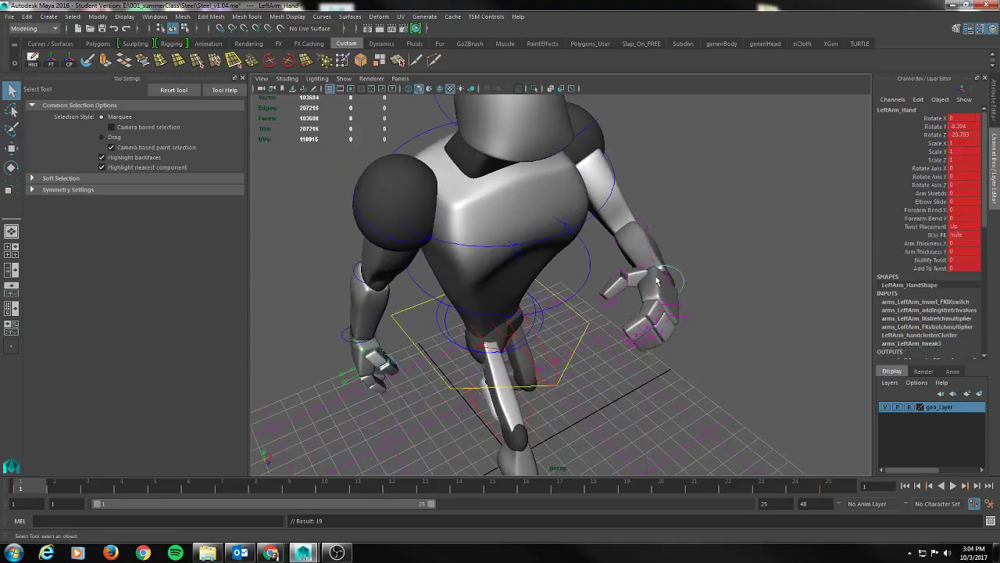
left_click(687, 317)
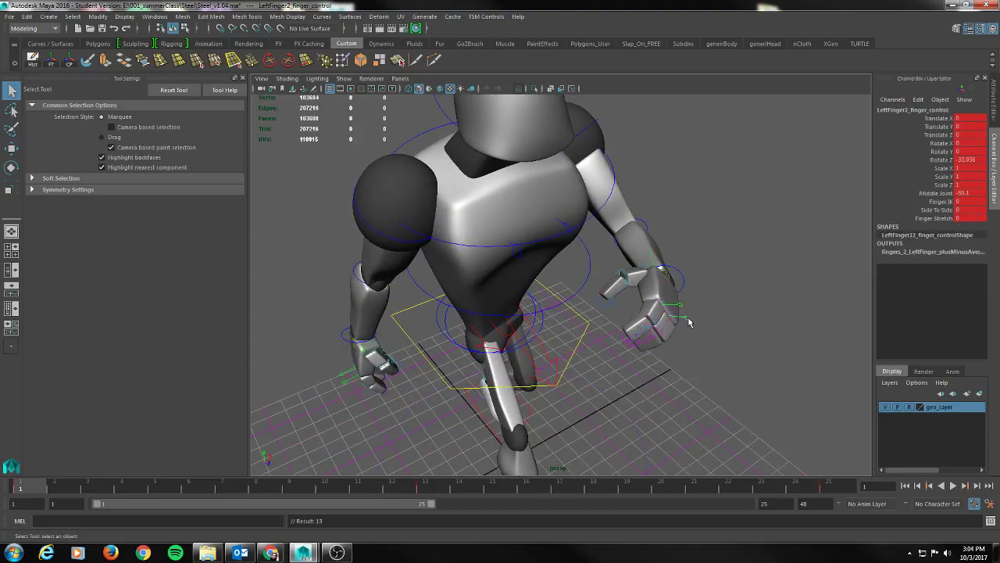
left_click_drag(673, 276, 639, 282, "alt")
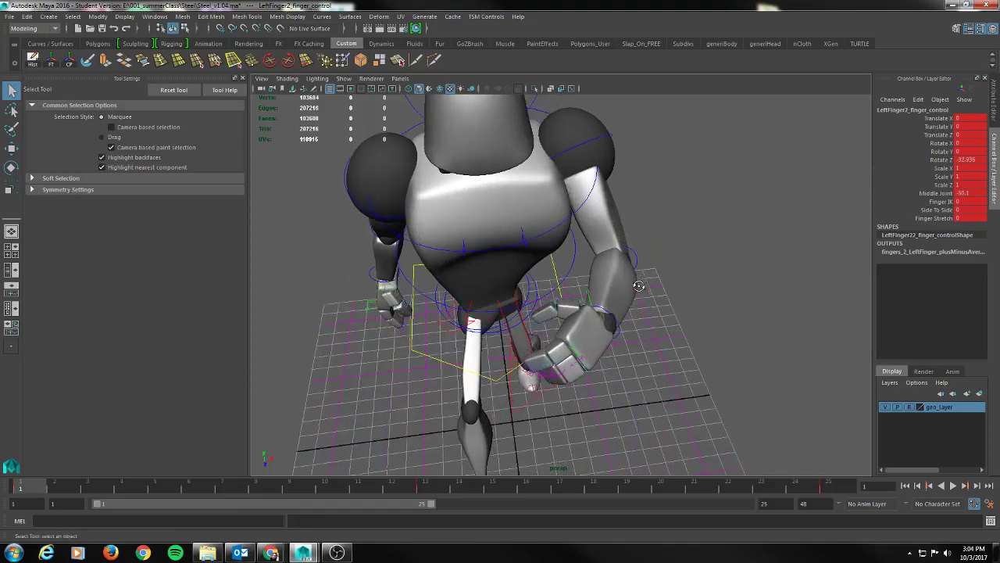
left_click(590, 297)
Key the right hand's finger and thumb controls at frame 1 with the carried-over pose.
left_click(370, 314)
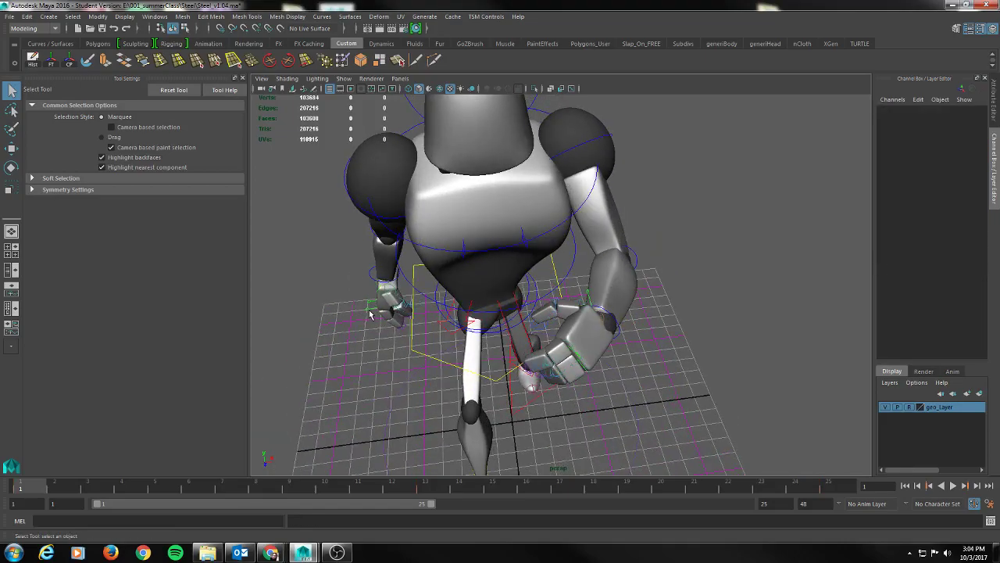
left_click(368, 311)
left_click_drag(370, 306, 418, 289, "alt")
left_click_drag(393, 339, 415, 327, "alt")
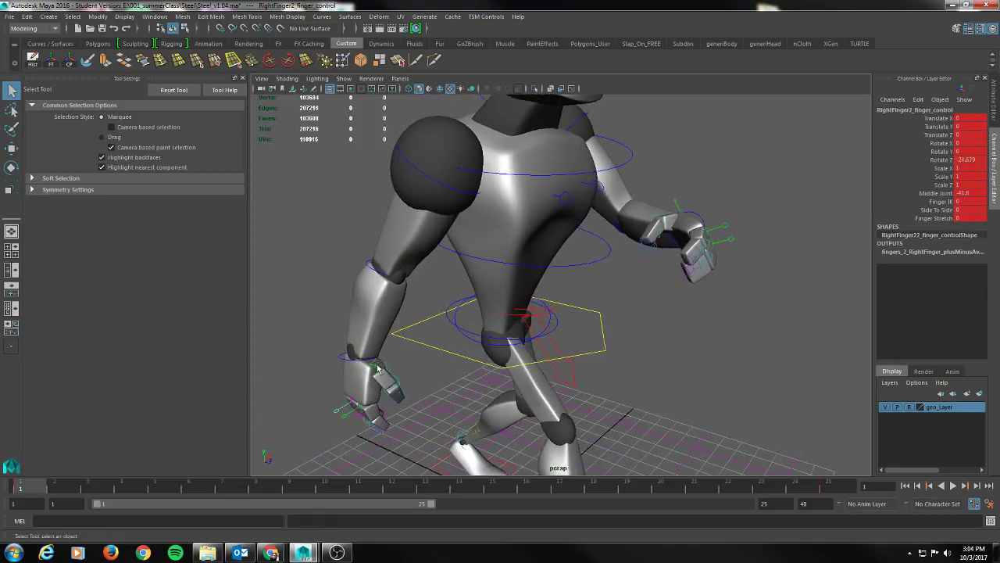
left_click(378, 368)
left_click_drag(415, 371, 479, 362, "alt")
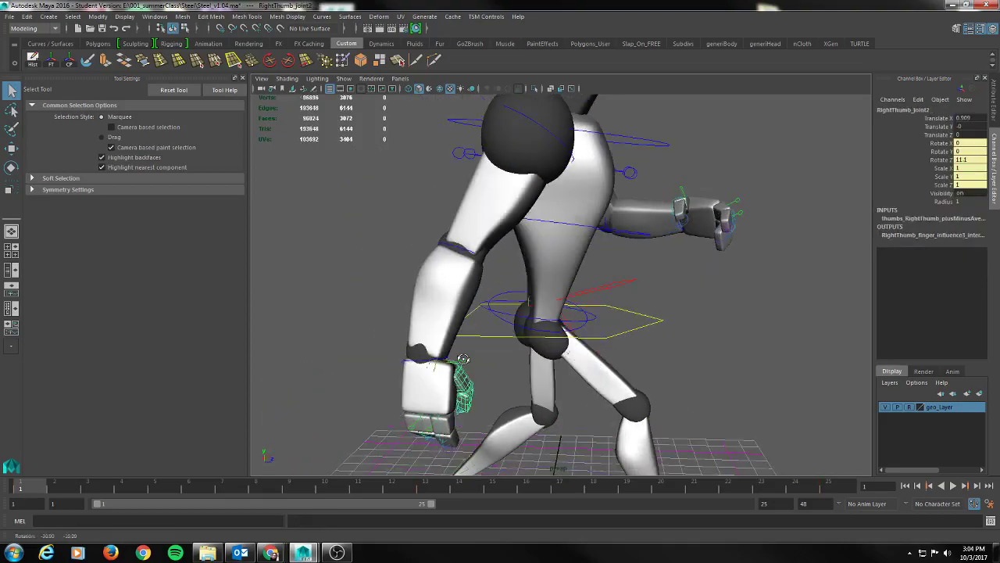
left_click(465, 361)
left_click_drag(753, 360, 538, 366, "alt")
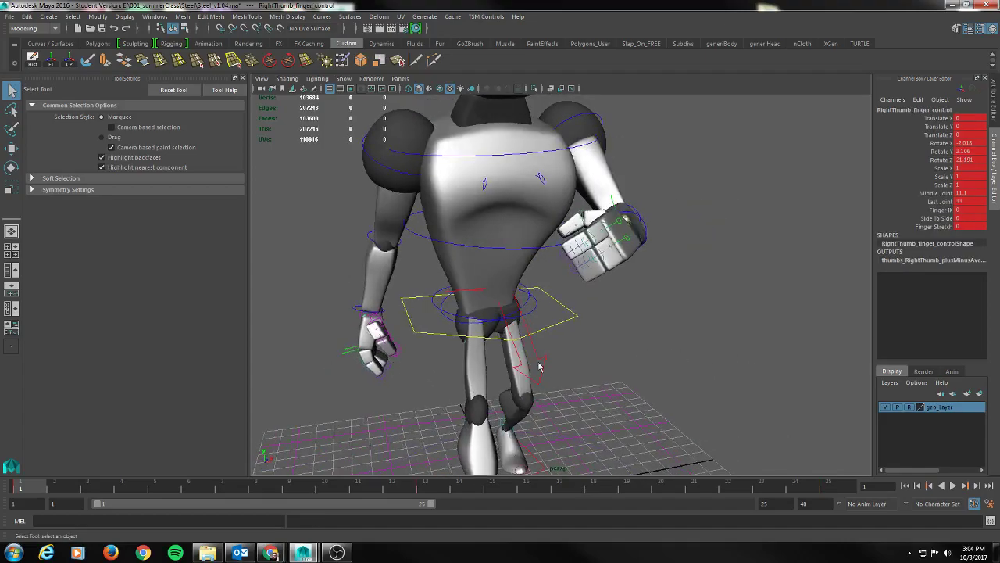
Select the upper body control and step between its keys around the loop point to compare the poses.
left_click(424, 334)
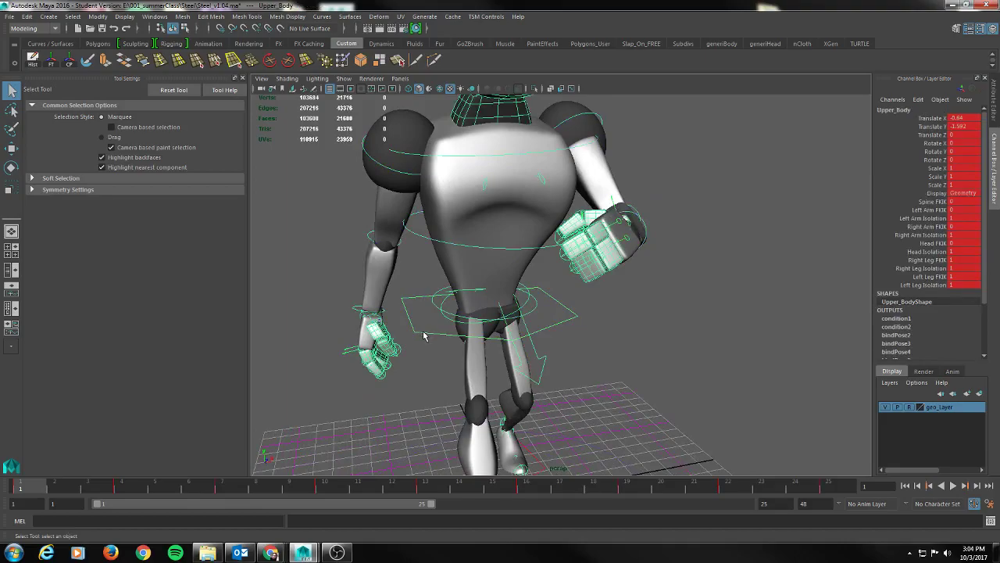
key("comma")
key("period")
key("comma")
key("comma")
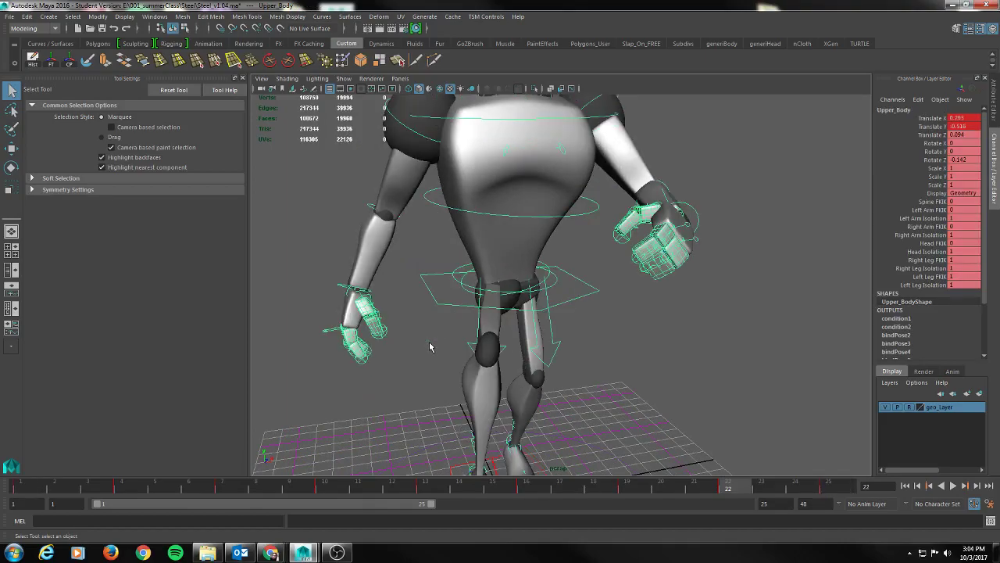
key("period")
key("period")
Play the walk cycle and review it from the side and front, then scrub through the frames to 19.
scroll(659, 387, "down", 6)
left_click_drag(684, 378, 569, 366, "alt")
left_click(952, 486)
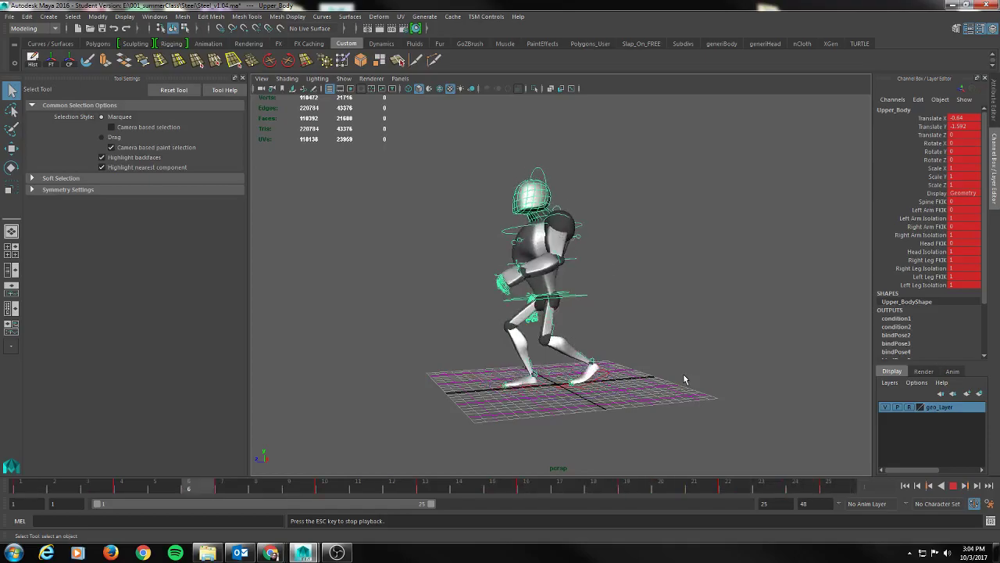
left_click_drag(688, 361, 754, 361, "alt")
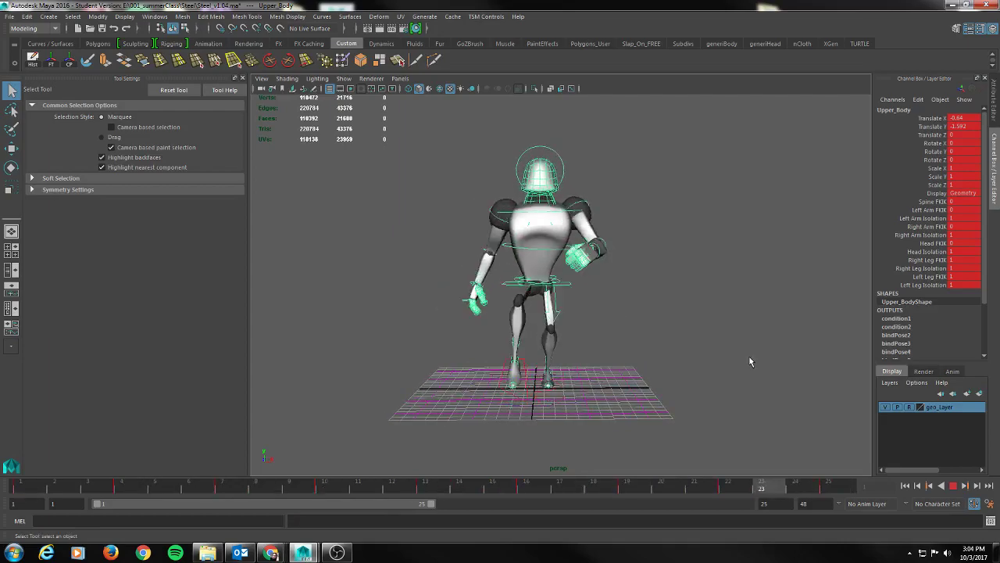
left_click(955, 487)
mouse_move(333, 483)
left_mouse_down()
mouse_move(140, 492)
mouse_move(644, 503)
left_mouse_up()
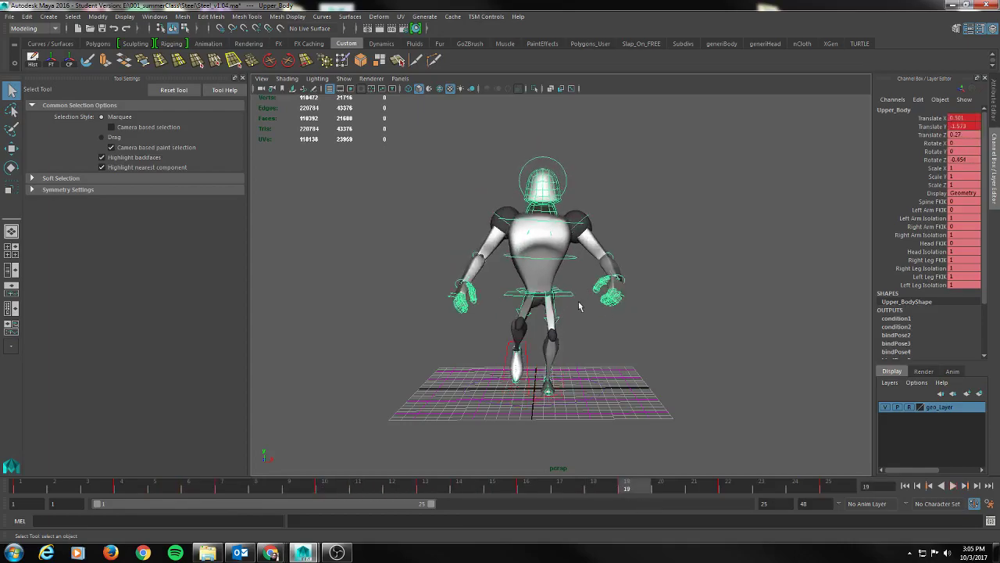
left_click_drag(579, 303, 564, 315, "alt")
right_click_drag(564, 314, 589, 328, "alt")
left_click_drag(589, 327, 573, 326, "alt")
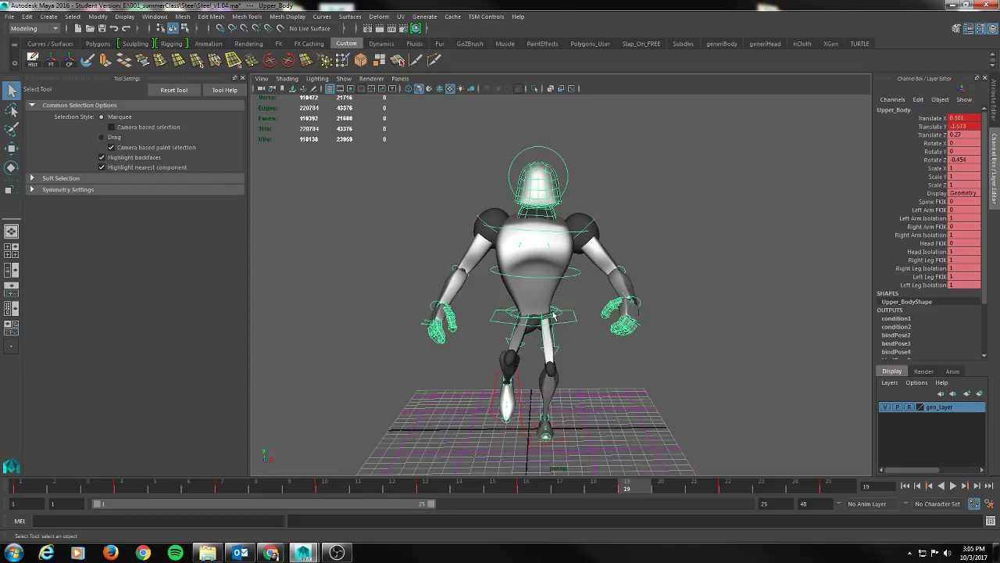
left_click(553, 315)
key("e")
key("w")
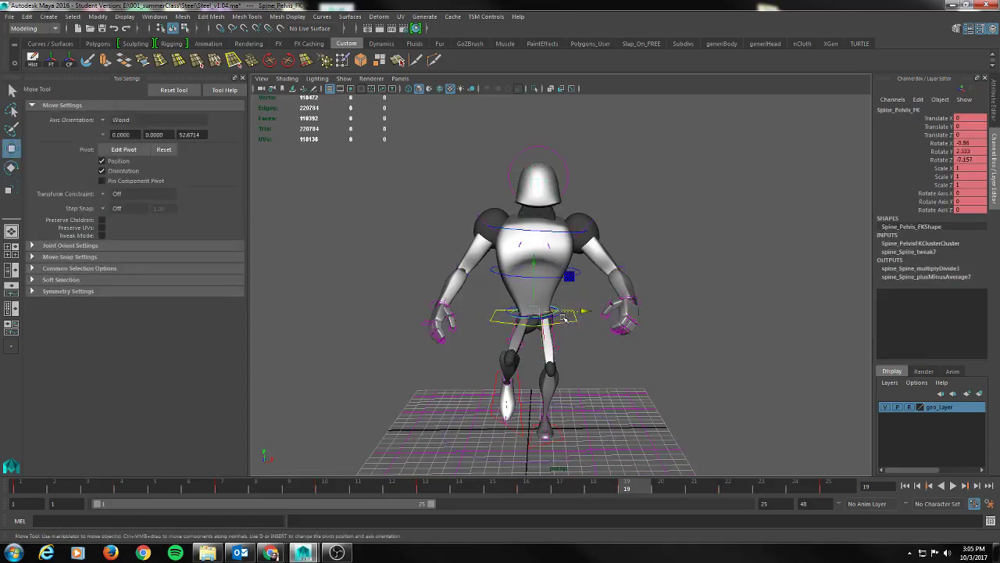
left_click(559, 314)
key("e")
left_click_drag(573, 320, 572, 290)
key("ctrl+z")
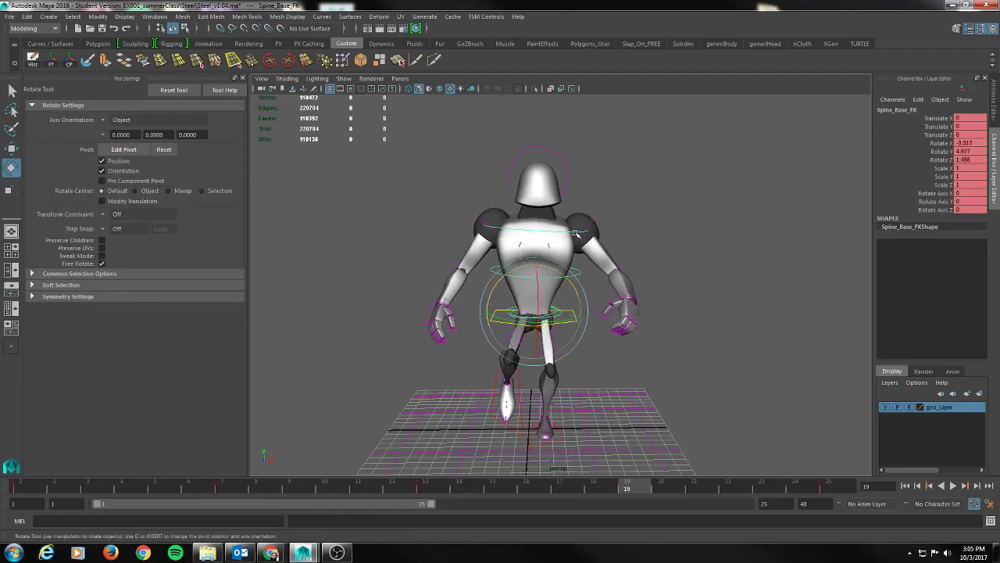
Tilt the spine torso control at frame 19 to about -10.3 in Rotate Z and key its rotation.
left_click(579, 232)
left_click(510, 229)
left_click_drag(516, 227, 573, 195, "alt")
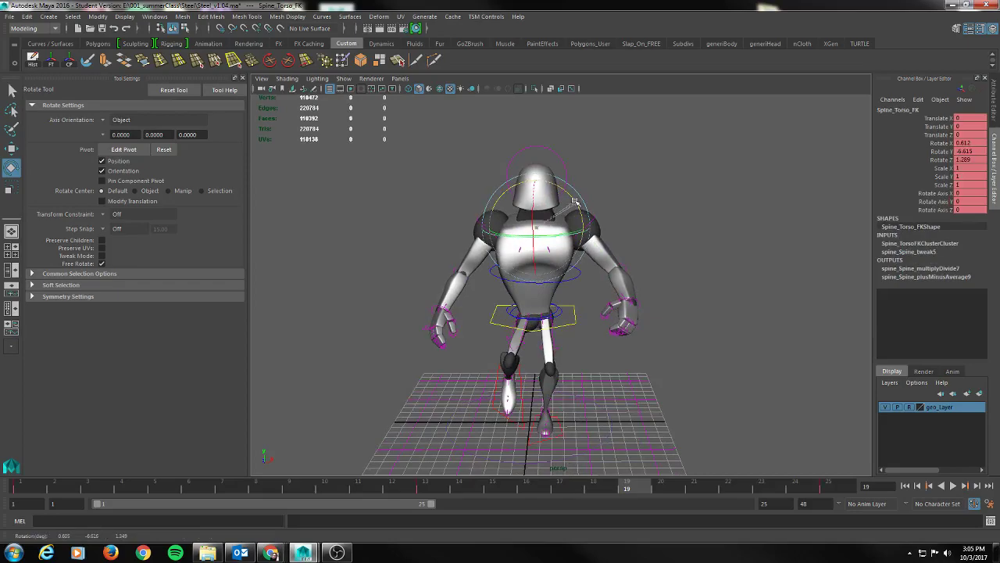
key("shift+e")
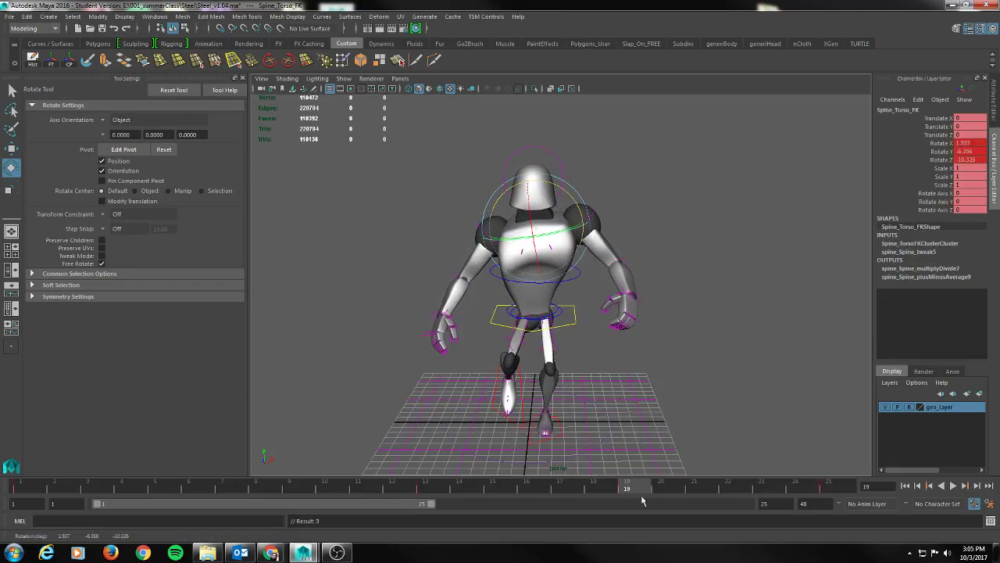
Scrub back to frame 13, select the right hand control and examine the hand's pose back to frame 10.
left_click_drag(630, 486, 426, 519)
left_click_drag(419, 344, 344, 373, "alt")
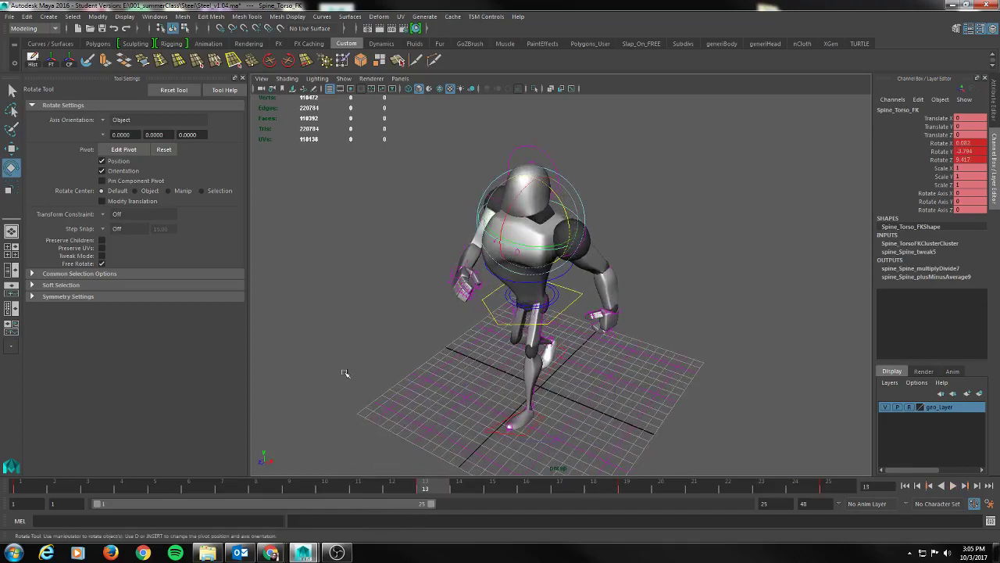
right_click_drag(345, 373, 440, 328, "alt")
middle_click_drag(440, 328, 490, 347, "alt")
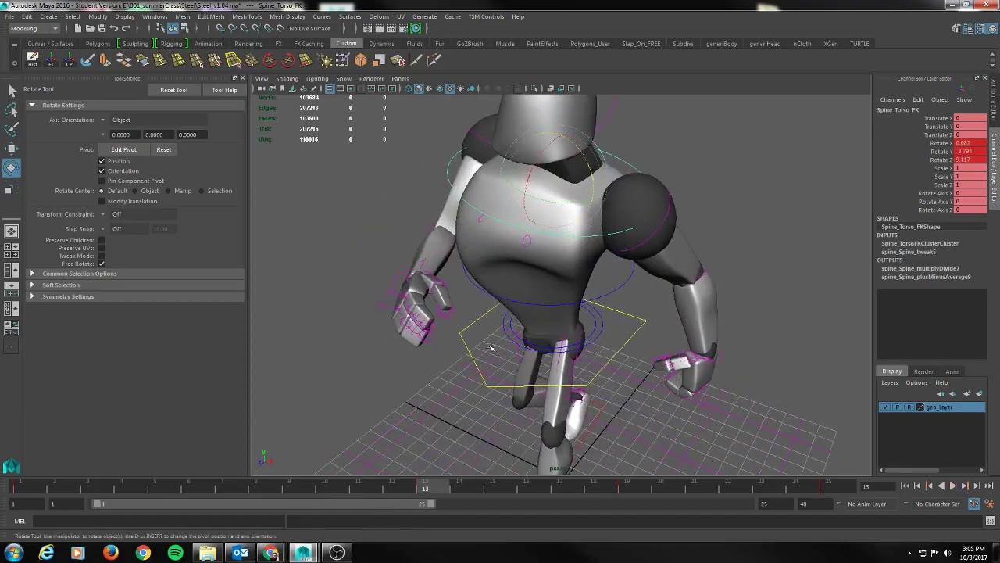
left_click(403, 276)
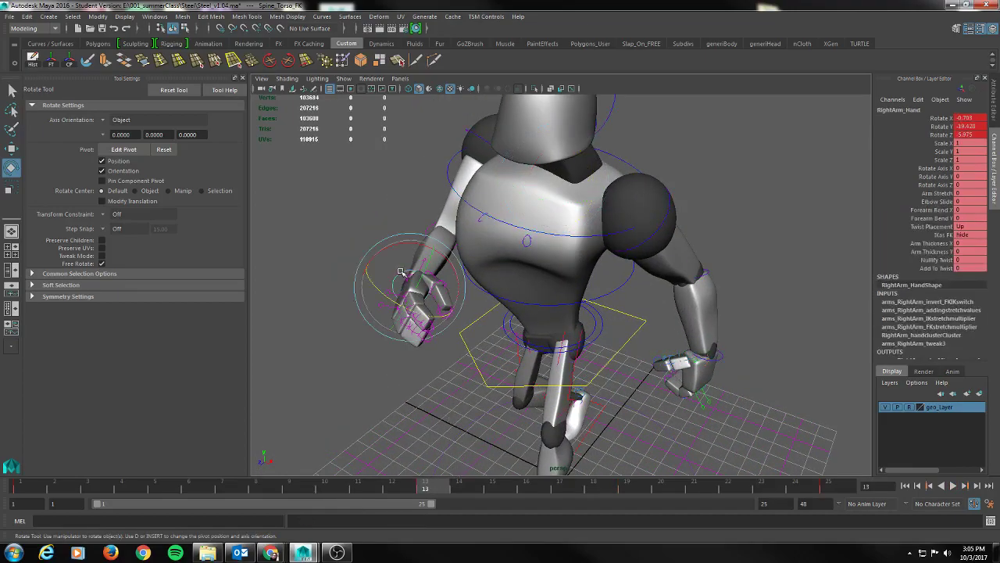
left_click_drag(484, 377, 481, 387, "alt")
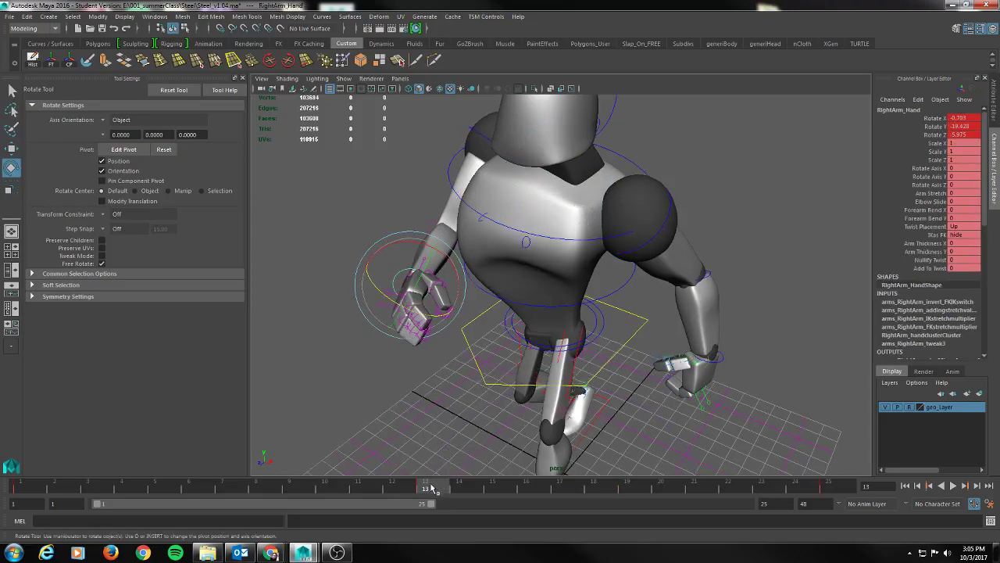
left_click_drag(429, 489, 331, 489)
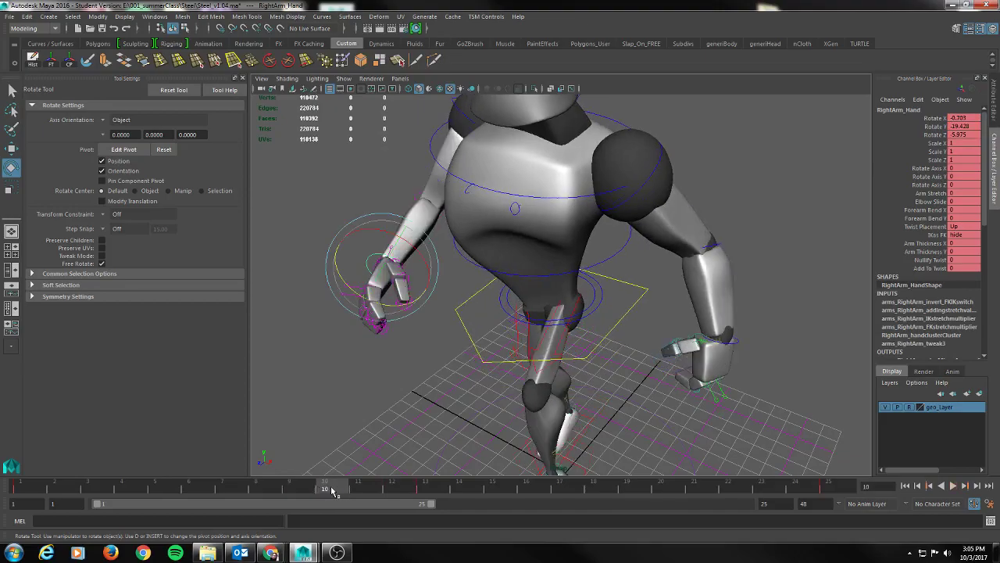
Key the right hand's second finger control at frame 10 with its existing pose.
key("q")
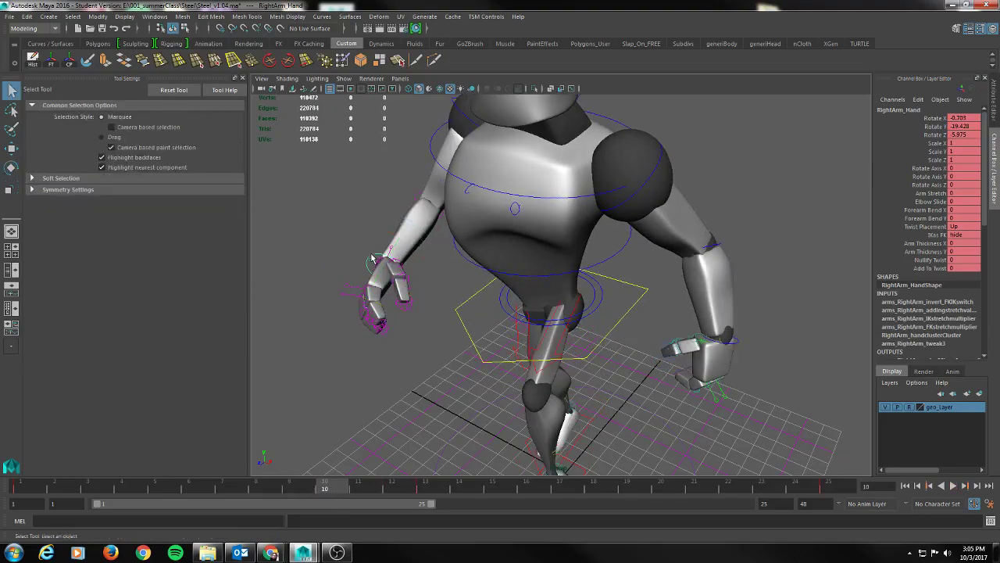
key("w")
left_click_drag(333, 323, 356, 345, "alt")
key("q")
left_click(383, 300)
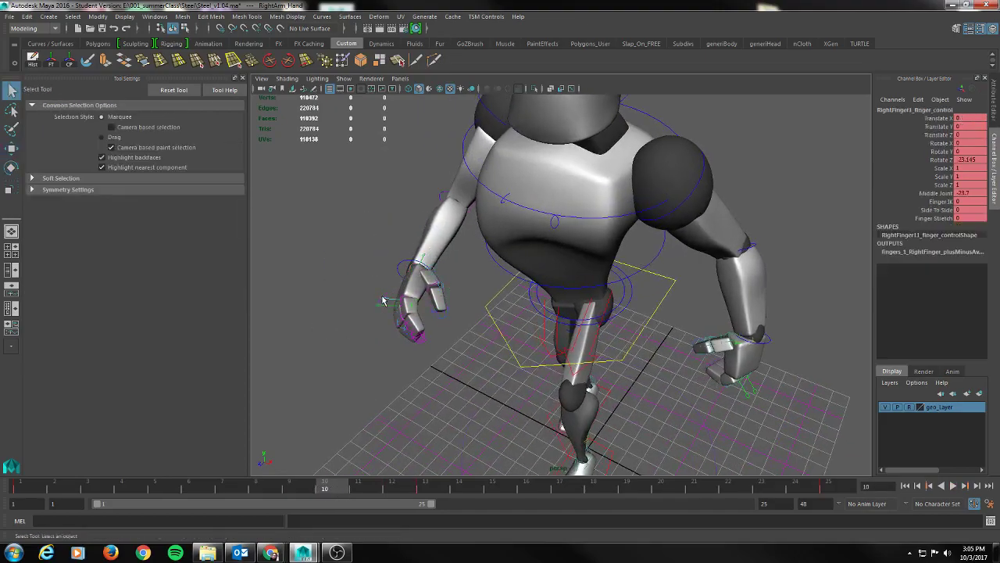
key("w")
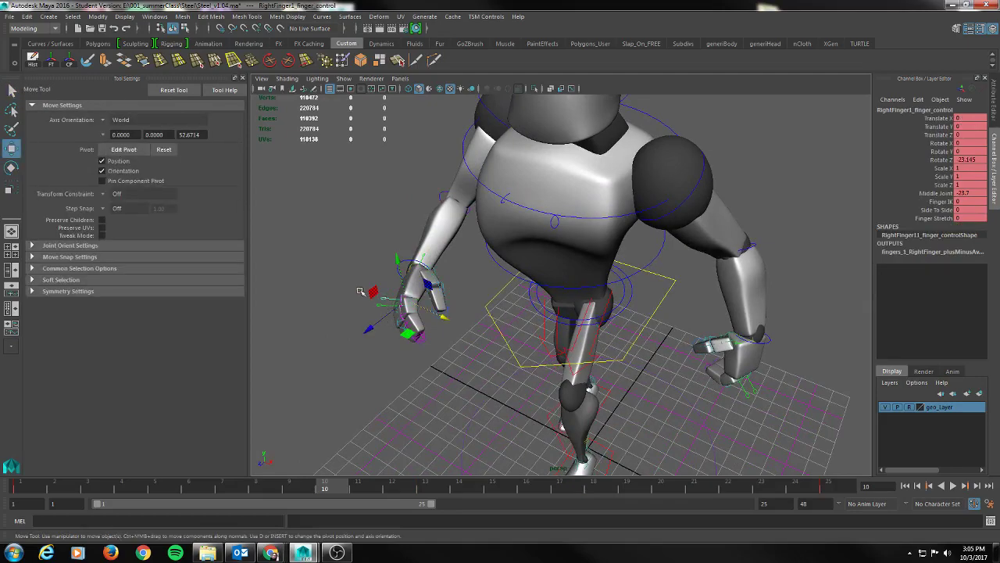
key("q")
left_click(379, 307)
key("w")
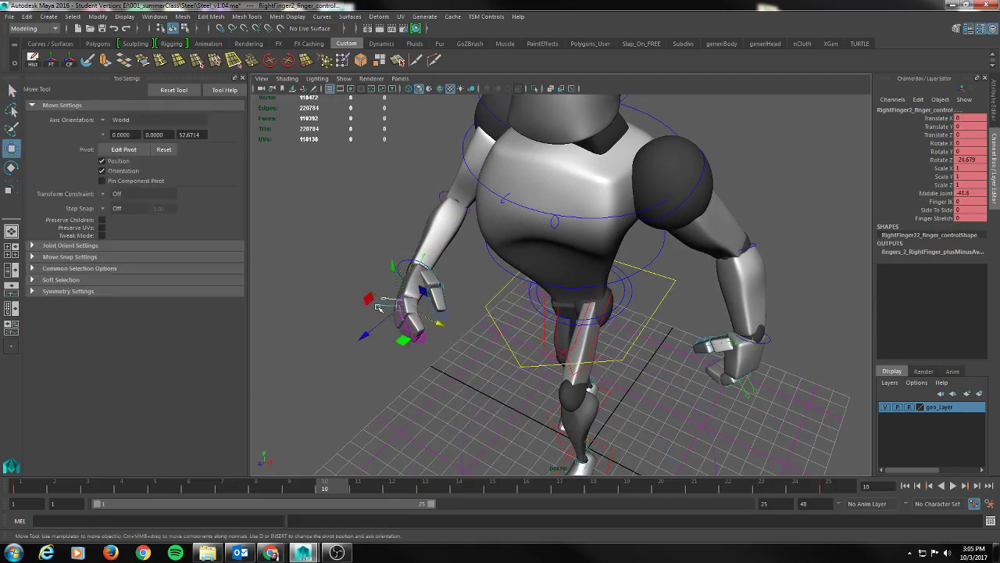
left_click(378, 306)
left_click(379, 307)
key("s")
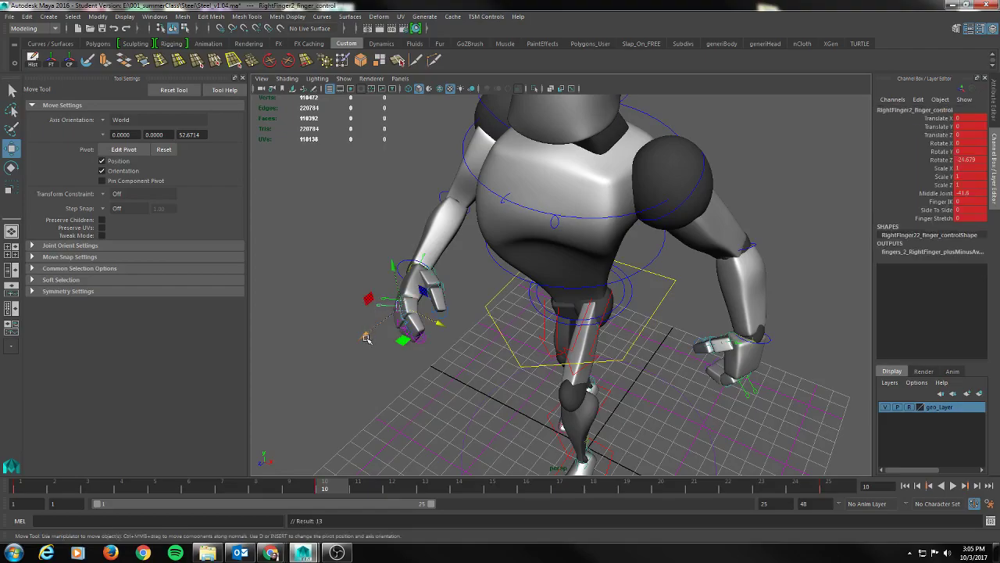
Key the right hand's first finger and thumb controls at frame 10 with their existing pose.
key("q")
left_click(382, 300)
key("s")
left_click_drag(435, 273, 494, 366, "alt")
left_click(444, 289)
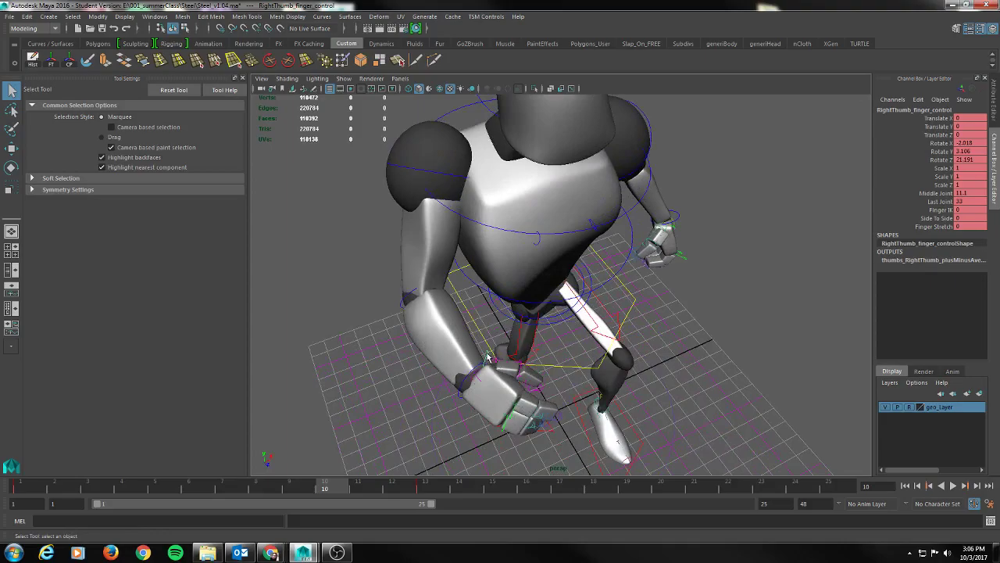
key("s")
left_click_drag(609, 397, 512, 376, "alt")
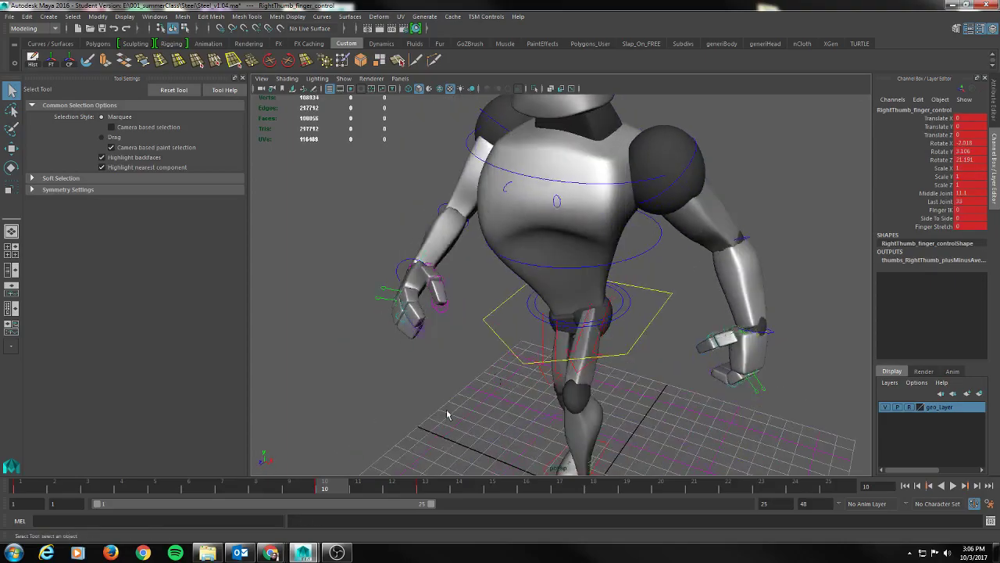
Curl the right first finger at frame 13 to about -50.1 in Rotate Z and -41.9 in Middle Joint.
left_click_drag(338, 492, 432, 493)
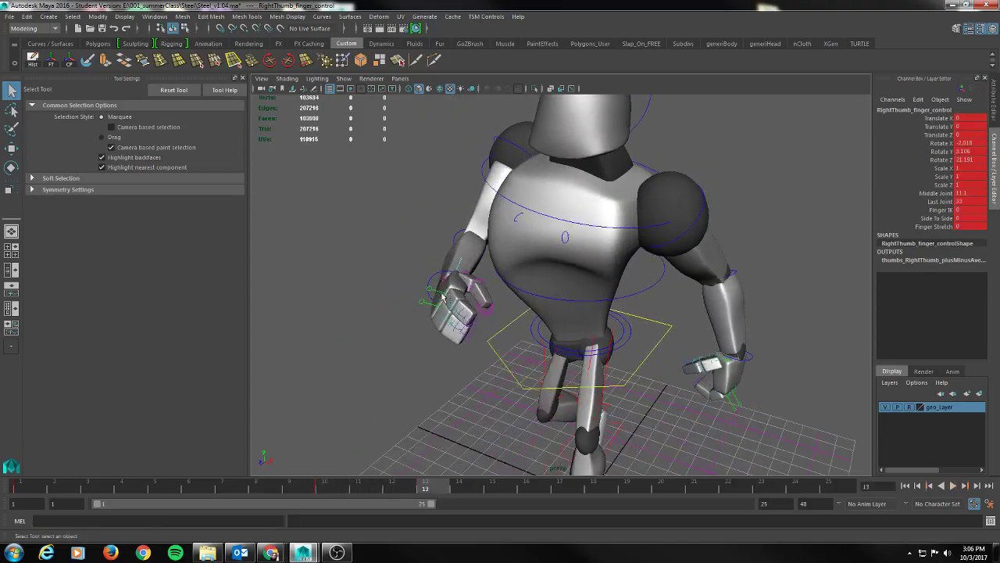
left_click_drag(427, 293, 408, 307, "alt")
left_click(408, 294)
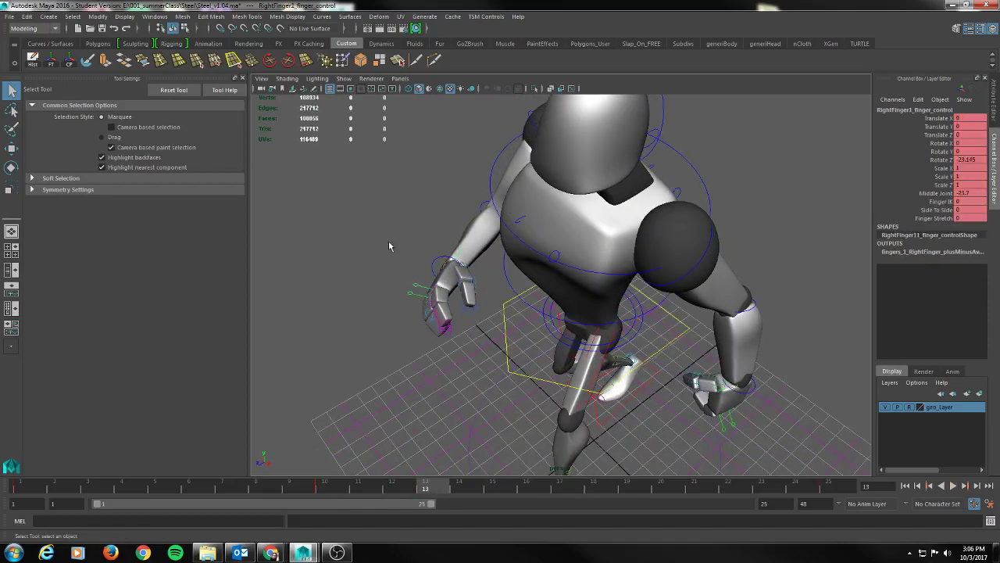
key("e")
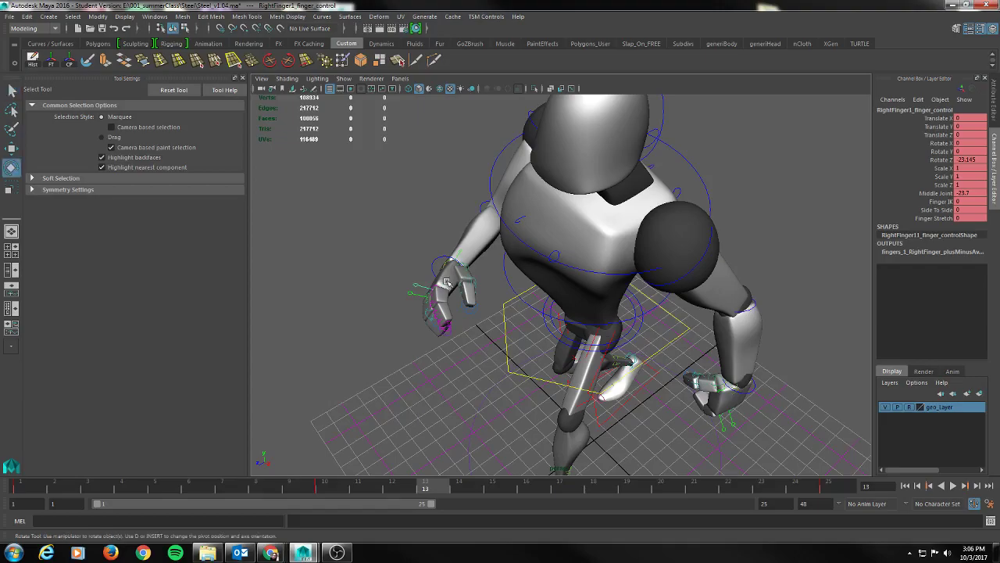
left_click_drag(394, 289, 404, 304)
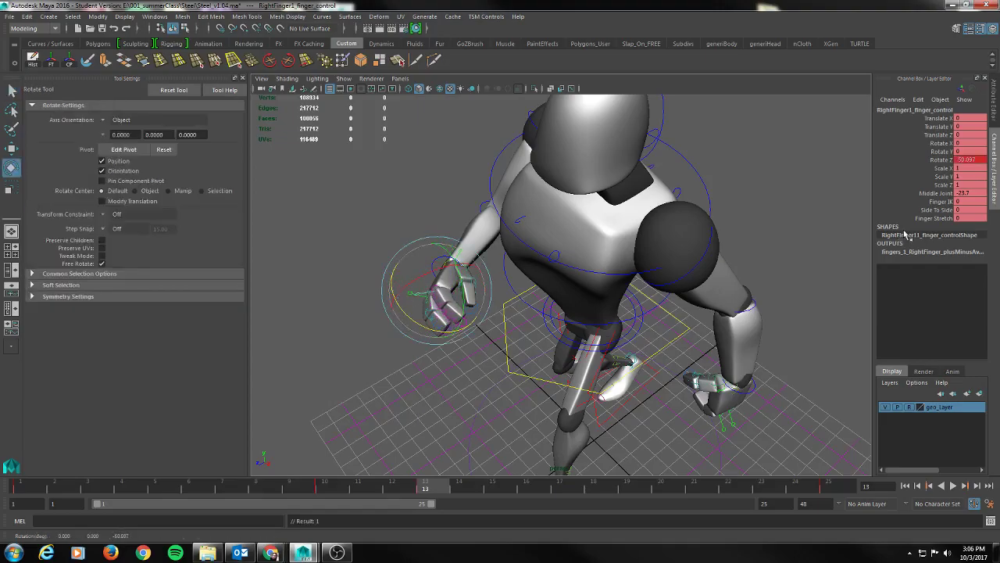
left_click(937, 194)
middle_click_drag(303, 207, 28, 247)
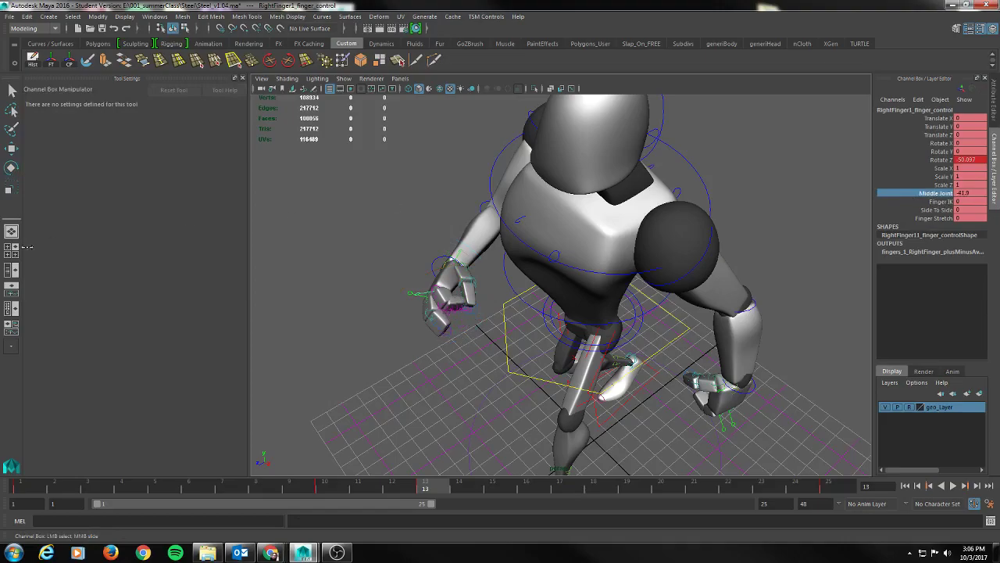
Curl the right second finger at frame 13 to about -67.8 in Rotate Z and -66.9 in Middle Joint.
left_click(408, 294)
left_click_drag(388, 305, 421, 339, "alt")
left_click(939, 193)
middle_click_drag(188, 208, 260, 211)
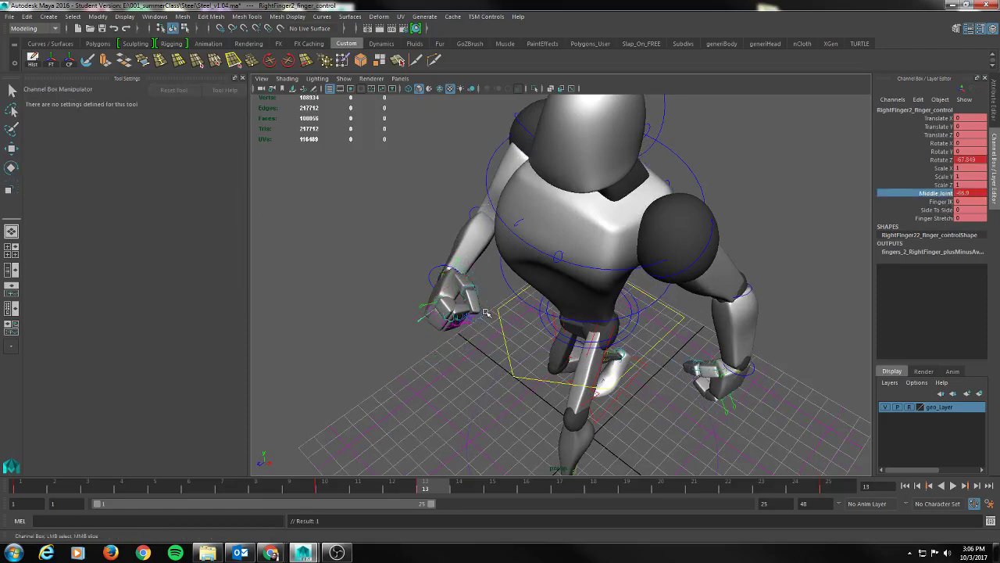
Rotate the right thumb control in toward the curled fingers at frame 13, to about 34 in Rotate Z.
left_click(460, 262)
key("e")
left_click_drag(368, 255, 399, 248, "alt")
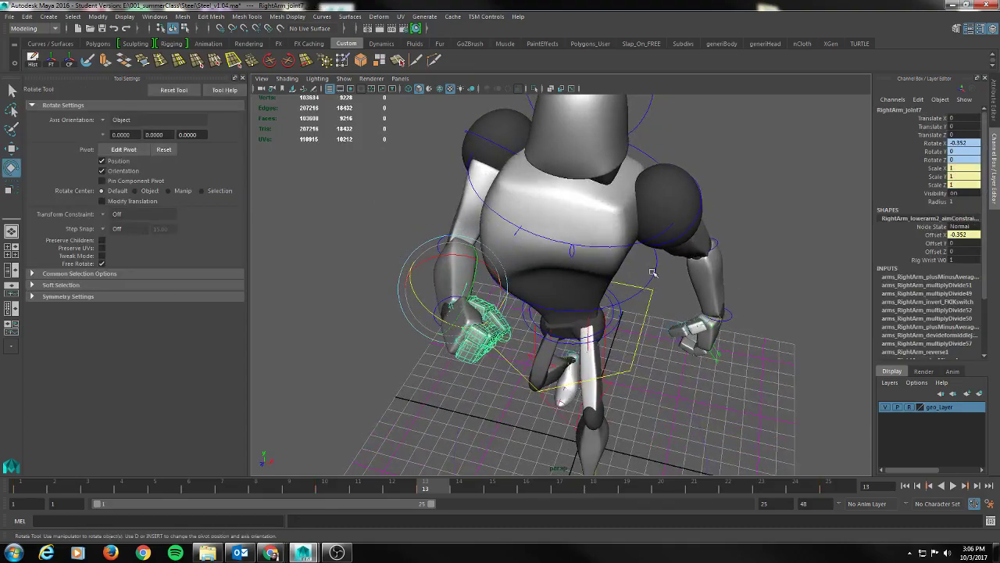
left_click(265, 299)
left_click_drag(326, 308, 403, 315, "alt")
left_click(618, 304)
left_click_drag(772, 252, 608, 271, "alt")
left_click_drag(475, 244, 479, 253)
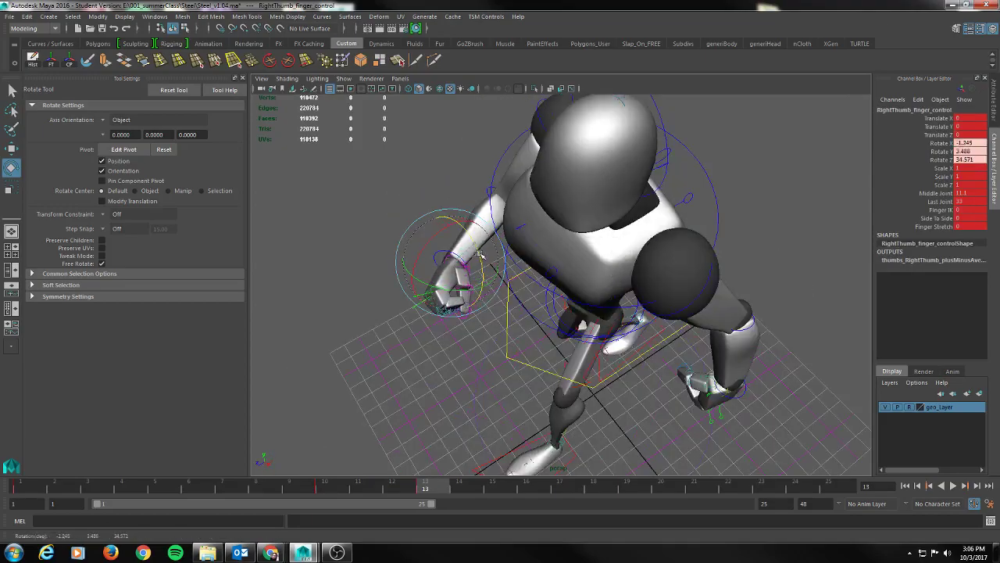
Bend the right thumb's joints at frame 13, with Middle Joint at about 0.3 and Last Joint at about 84.1.
left_click(937, 195)
middle_click_drag(275, 203, 187, 213)
left_click(938, 203)
middle_click_drag(515, 203, 628, 200)
left_click_drag(405, 248, 440, 221, "alt")
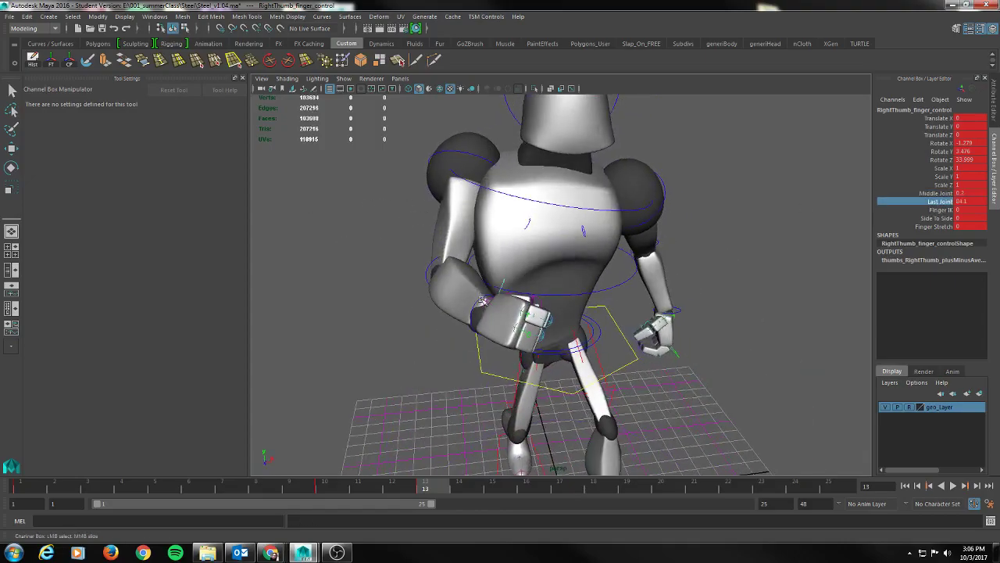
Bend the right hand control at frame 13 to about -29.1 in Rotate Z and adjust its rotation at frame 10.
left_click(483, 299)
left_click_drag(482, 313, 502, 315)
left_click_drag(664, 388, 649, 398, "alt")
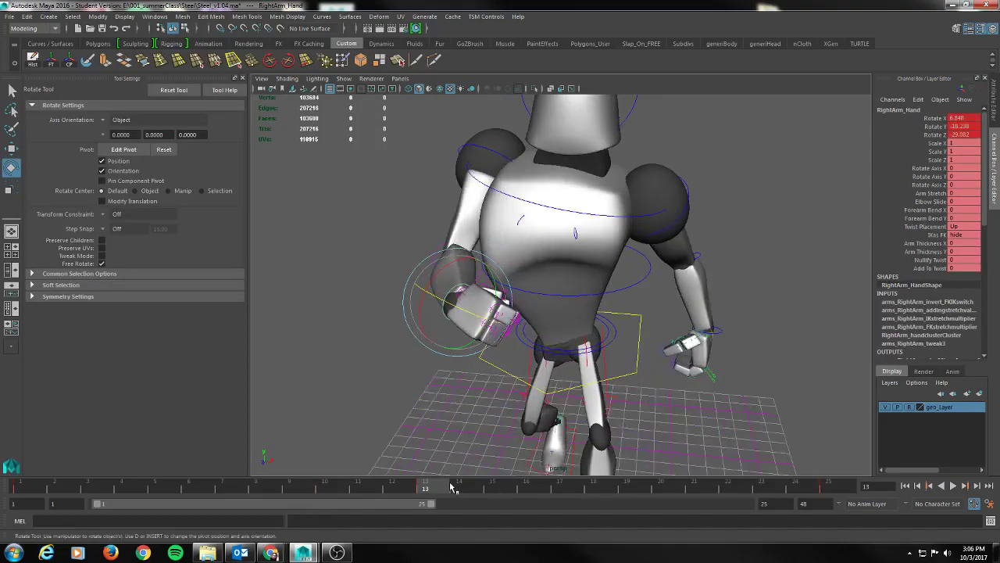
left_click_drag(432, 490, 340, 491)
mouse_move(387, 300)
left_mouse_down()
mouse_move(367, 299)
mouse_move(376, 298)
left_mouse_up()
Rotate the right hand control slightly at frame 25, to about -22.8 in Rotate Y.
left_click_drag(333, 487, 823, 494)
left_click_drag(392, 351, 453, 395, "alt")
middle_click_drag(454, 394, 512, 344, "alt")
left_click_drag(512, 351, 576, 359, "alt")
left_click_drag(510, 270, 508, 269)
Straighten the right second finger at frame 25 by setting its Middle Joint to about -20.7.
left_click_drag(538, 336, 465, 324, "alt")
right_click_drag(335, 409, 403, 412, "alt")
middle_click_drag(403, 411, 437, 381, "alt")
left_click_drag(438, 381, 473, 388, "alt")
key("q")
left_click_drag(482, 334, 403, 365, "alt")
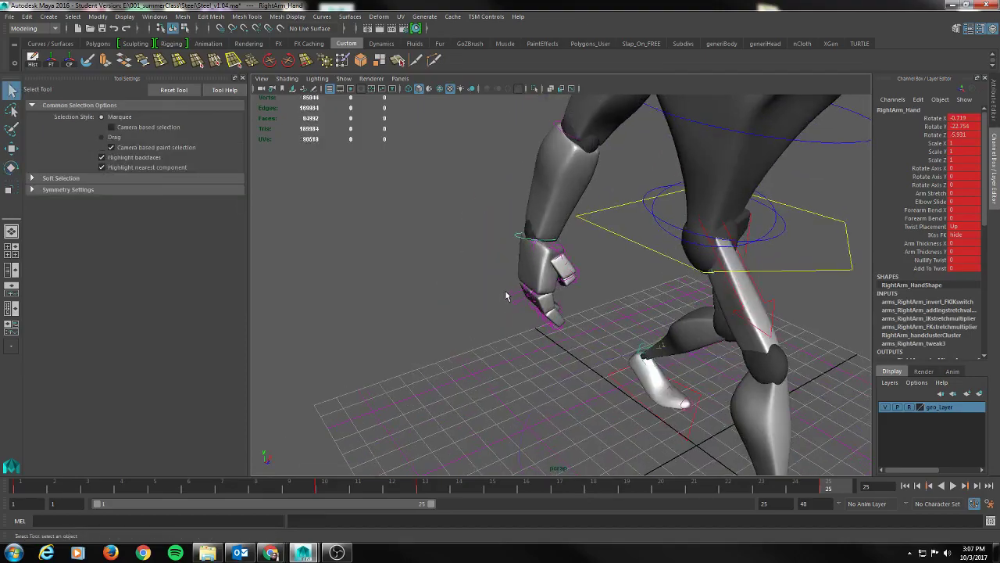
left_click(508, 296)
key("e")
left_click(510, 297)
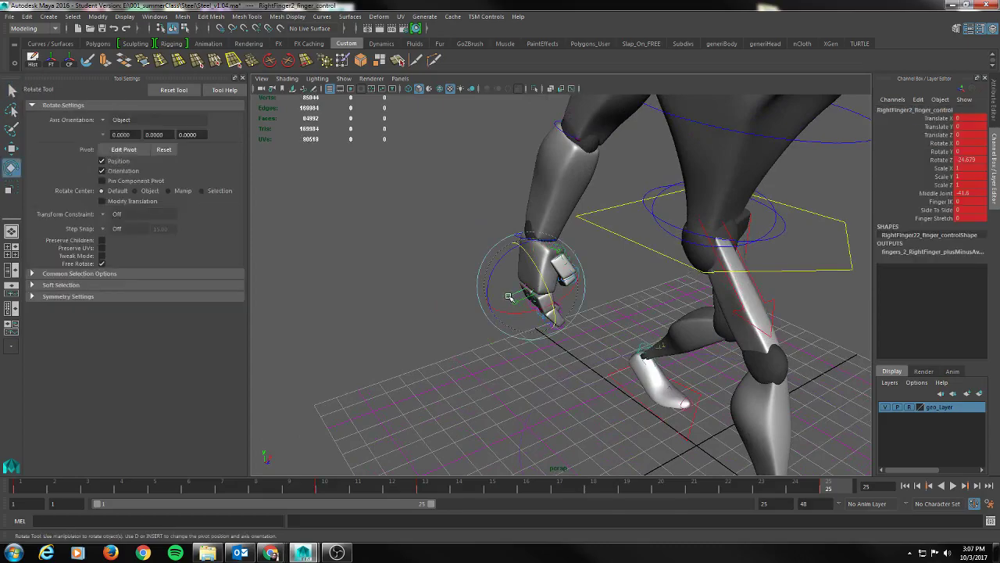
left_click(937, 194)
middle_click_drag(468, 205, 499, 200)
middle_click_drag(584, 190, 572, 193)
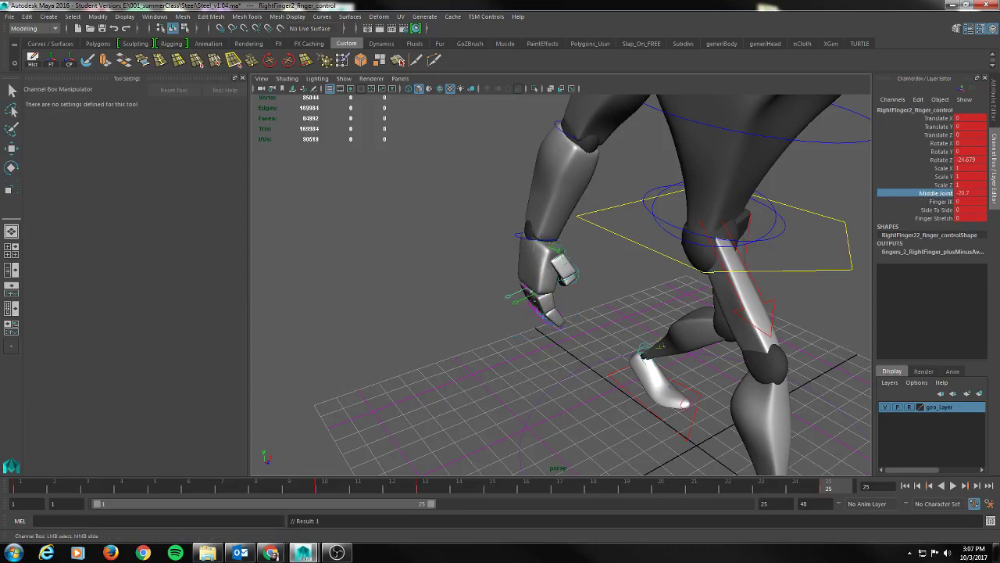
left_click(937, 202)
left_click(935, 178)
left_click(929, 193)
Rotate the base of the right second finger open at frame 25, to about -6.5 in Rotate X and Z.
left_click_drag(645, 194, 541, 165, "alt")
left_click_drag(415, 278, 408, 282, "alt")
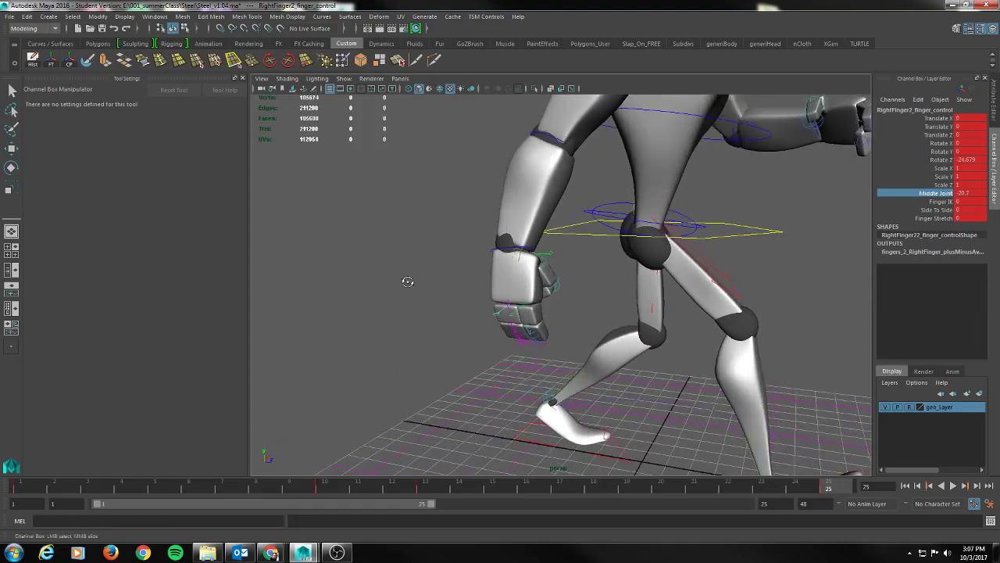
key("e")
left_click_drag(482, 303, 490, 288)
key("q")
left_click_drag(538, 325, 523, 344, "alt")
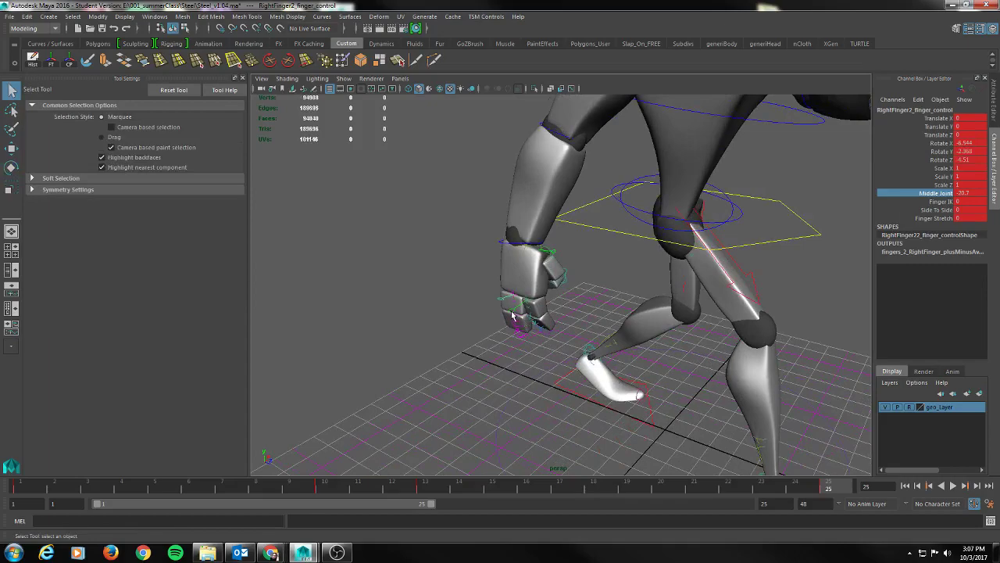
Rotate the right first finger control open at frame 25, to about 8.6 in Rotate Z.
left_click(512, 315)
key("e")
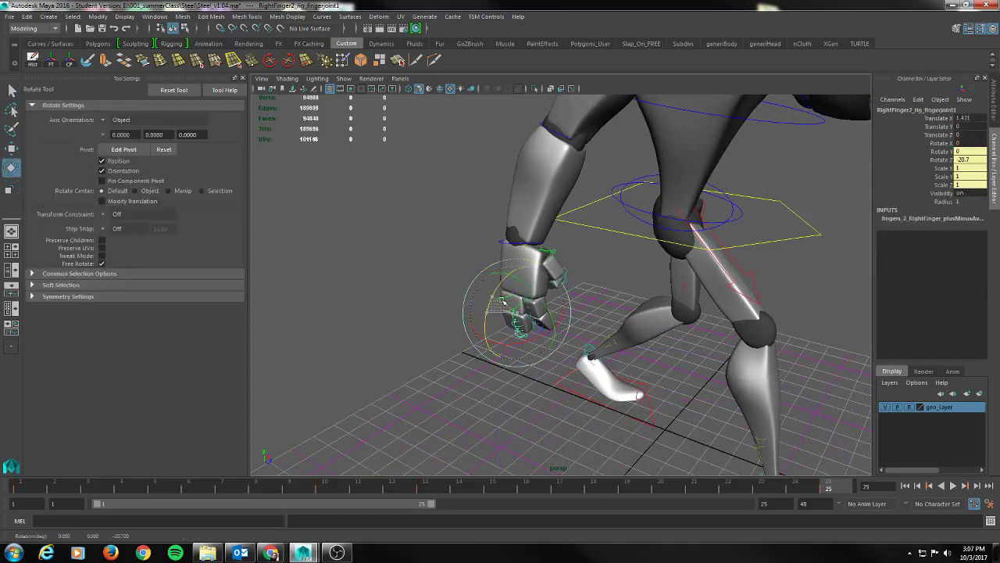
left_click_drag(434, 329, 405, 338, "alt")
key("q")
left_click(519, 297)
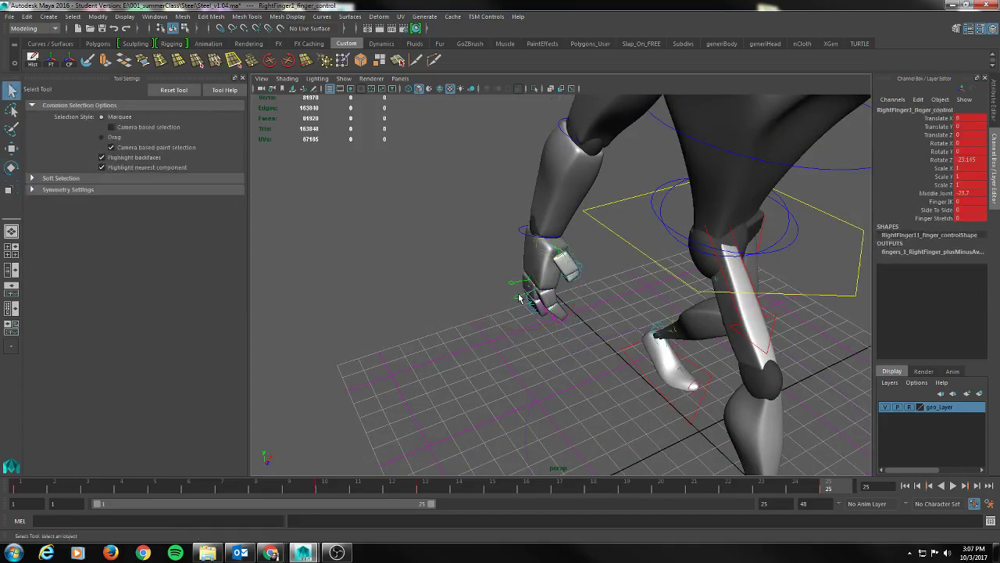
key("e")
left_click_drag(498, 292, 515, 269)
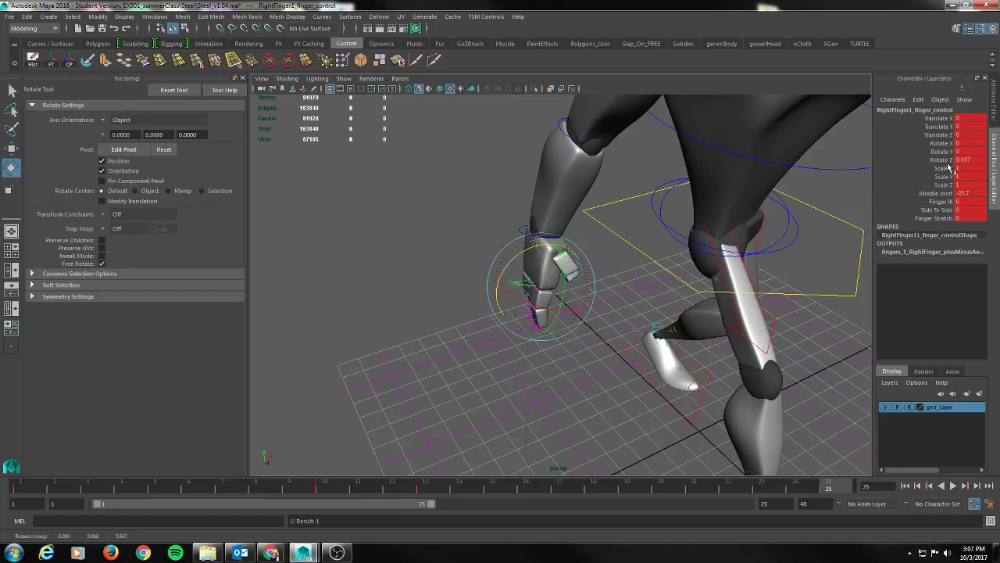
Straighten the right first finger at frame 25 by setting its Middle Joint to about -1.3.
left_click(938, 194)
middle_click_drag(504, 213, 554, 211)
left_click_drag(590, 266, 577, 256, "alt")
Straighten the right thumb at frame 25 by setting its Middle Joint to about -32.9 and Last Joint to about -0.3.
left_click(552, 250)
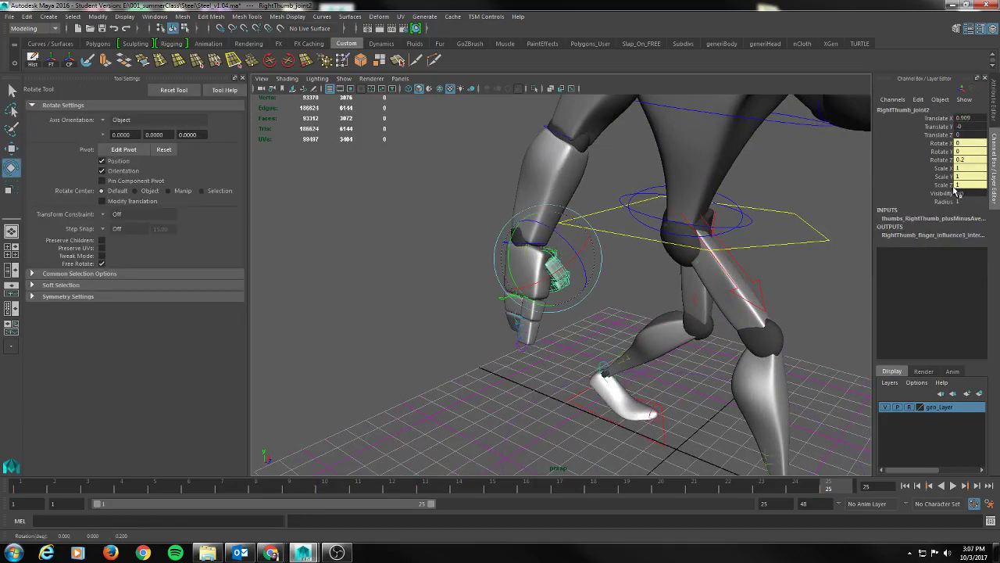
left_click_drag(636, 283, 541, 275, "alt")
key("q")
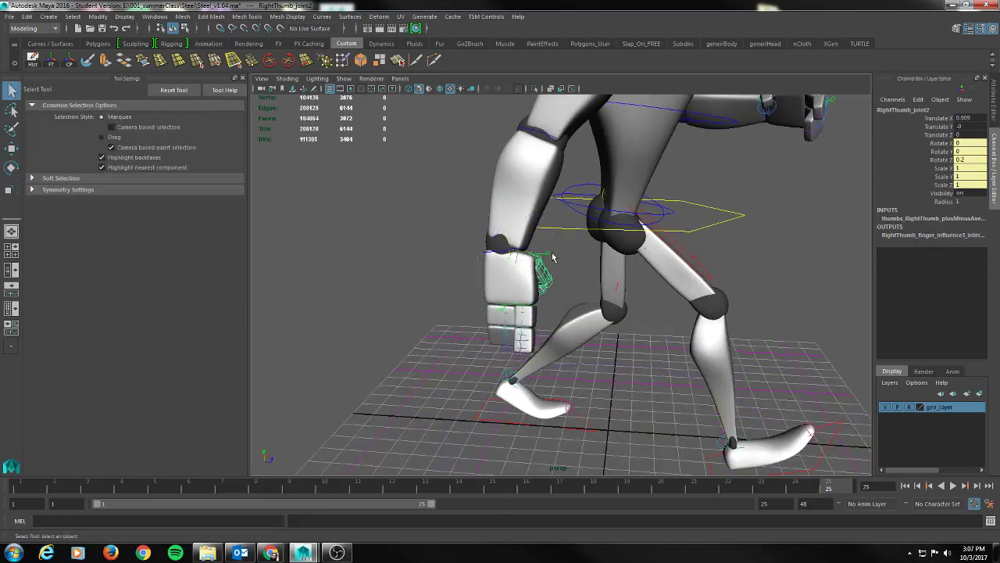
left_click(551, 256)
left_click(547, 256)
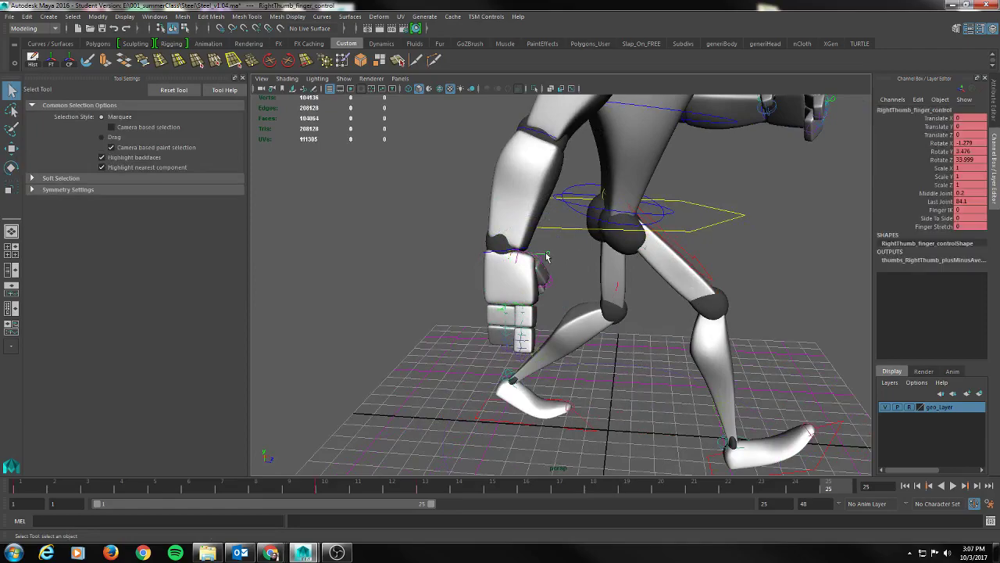
left_click(934, 193)
middle_click_drag(713, 203, 513, 205)
left_click(937, 203)
middle_click_drag(805, 207, 317, 208)
left_click_drag(316, 232, 168, 262, "alt")
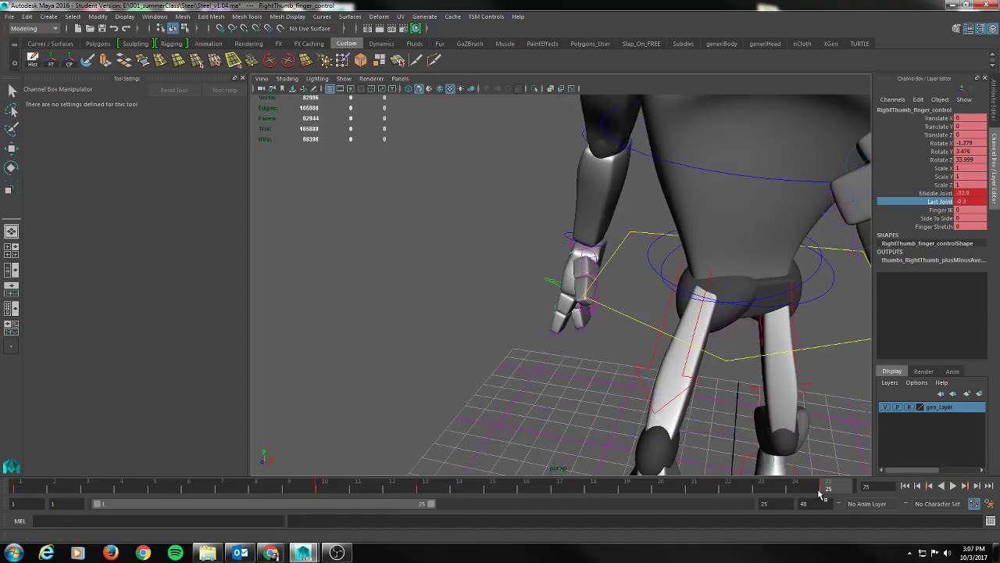
Play back and scrub the walk cycle to check the opened right hand, returning to frame 25.
left_click_drag(787, 488, 867, 487)
right_click_drag(679, 339, 479, 328, "alt")
left_click_drag(480, 328, 609, 348, "alt")
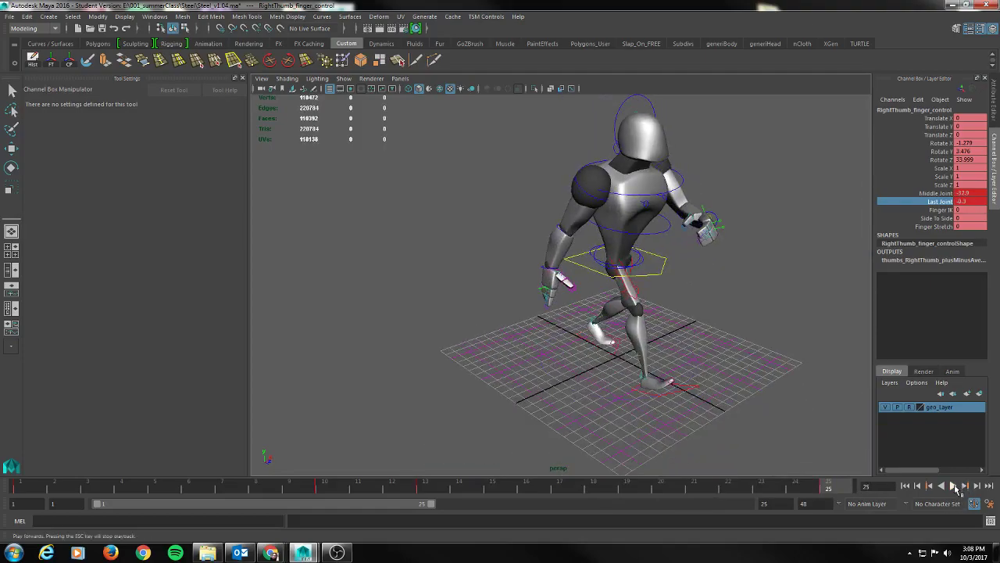
left_click(954, 486)
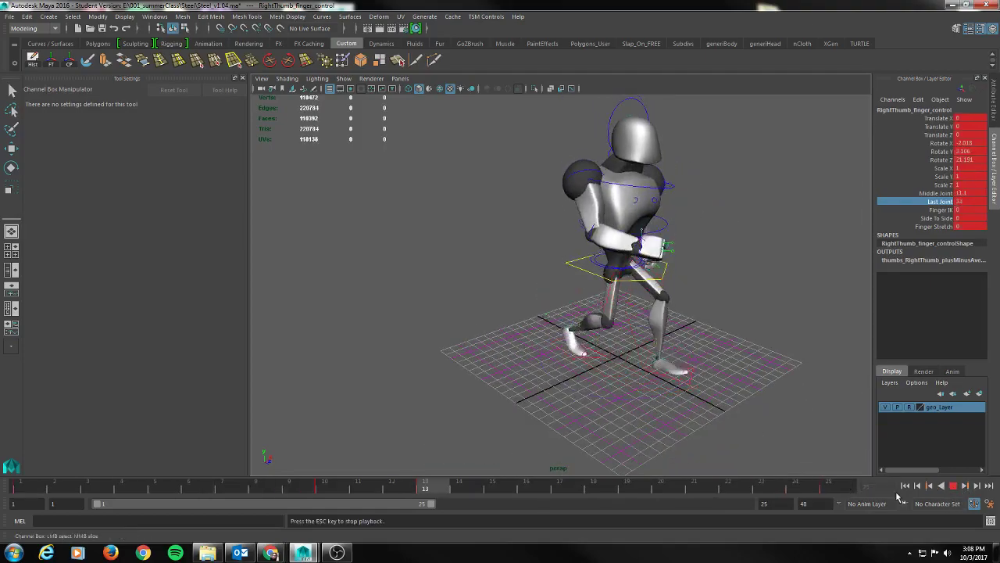
left_click(954, 487)
left_click(825, 491)
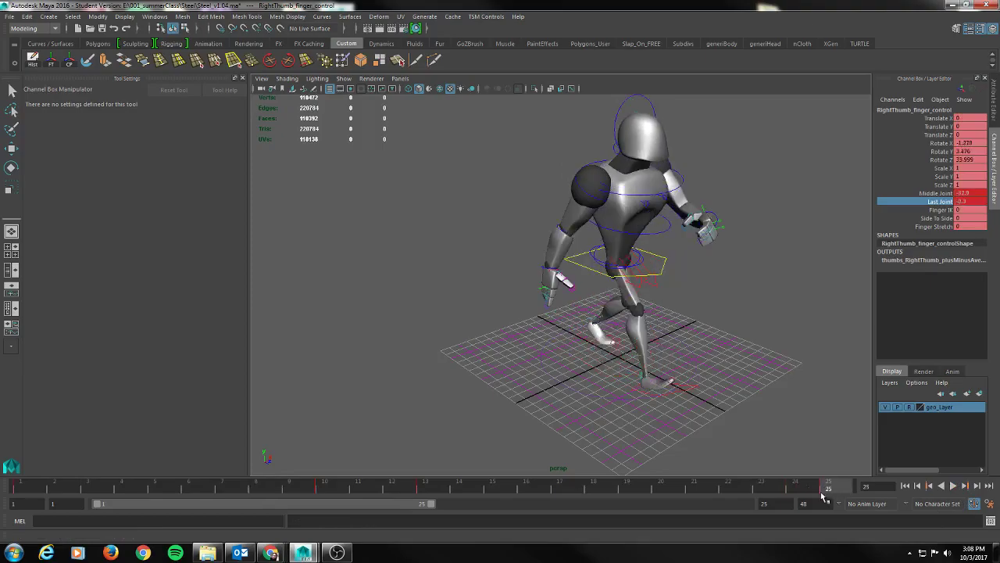
Copy the right first finger and thumb poses from frame 25 to frame 1 and key them there.
left_click(24, 491)
right_click_drag(366, 290, 557, 310, "alt")
left_click_drag(527, 304, 474, 293, "alt")
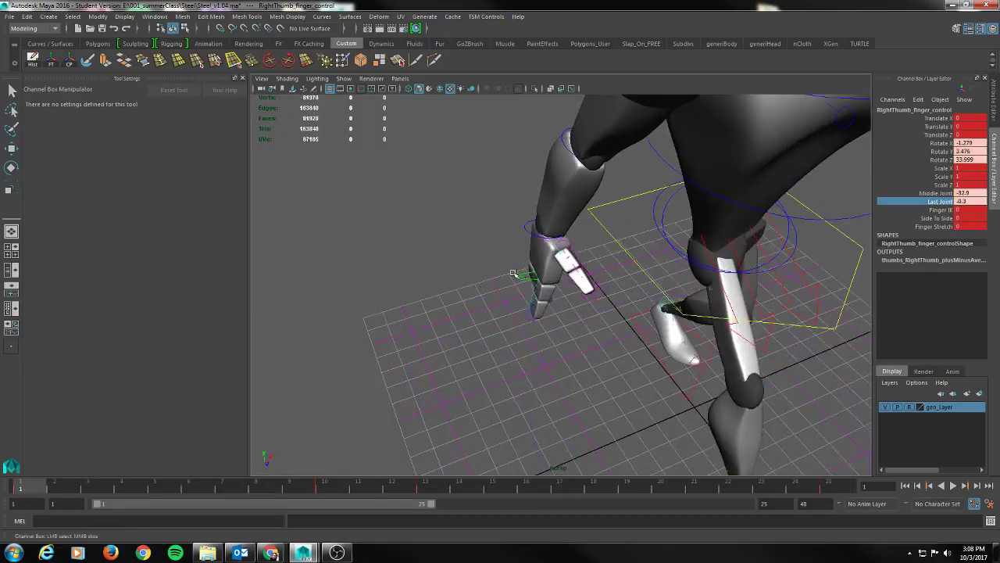
left_click(515, 277)
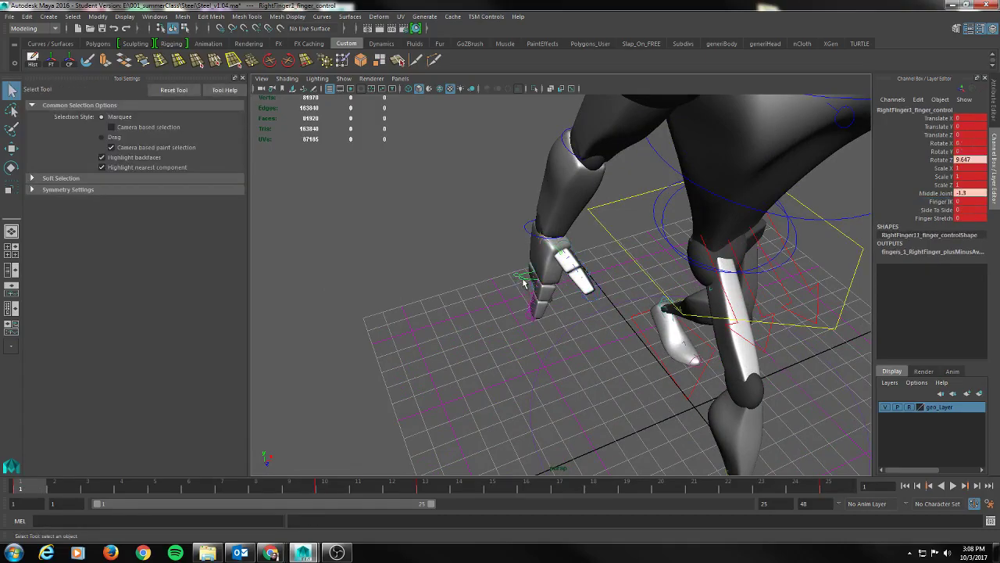
left_click_drag(571, 292, 648, 228, "alt")
left_click_drag(561, 256, 638, 229, "alt")
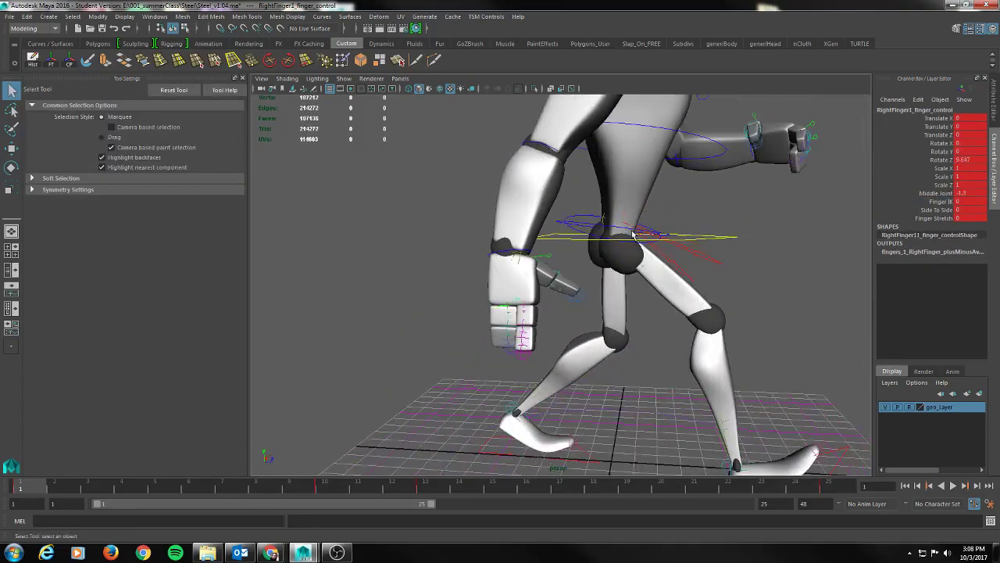
left_click(548, 257)
key("s")
left_click_drag(824, 329, 699, 390, "alt")
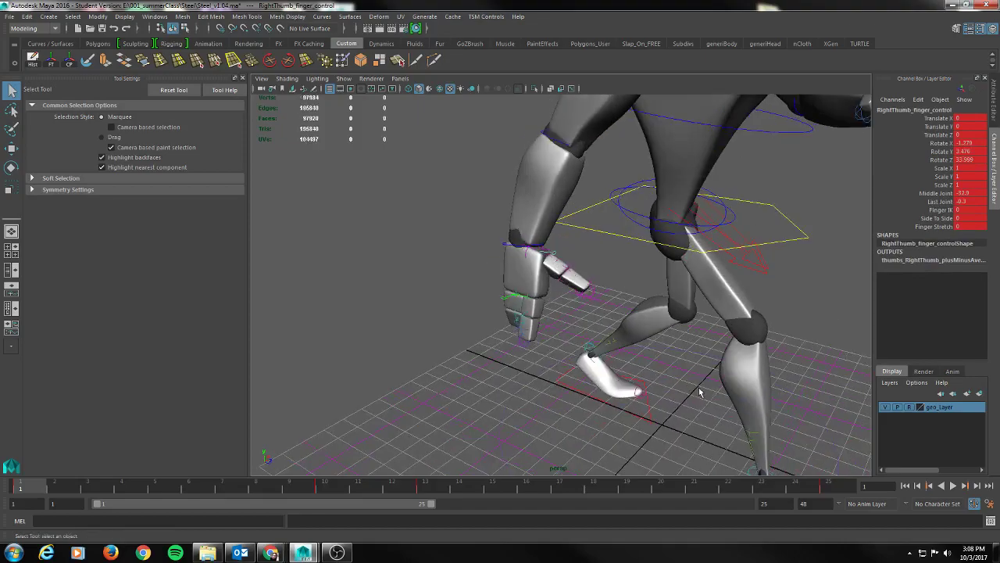
Scrub and play the walk cycle from the front to review how the right hand opens and closes.
left_click_drag(27, 489, 383, 494)
right_click_drag(657, 459, 641, 357, "alt")
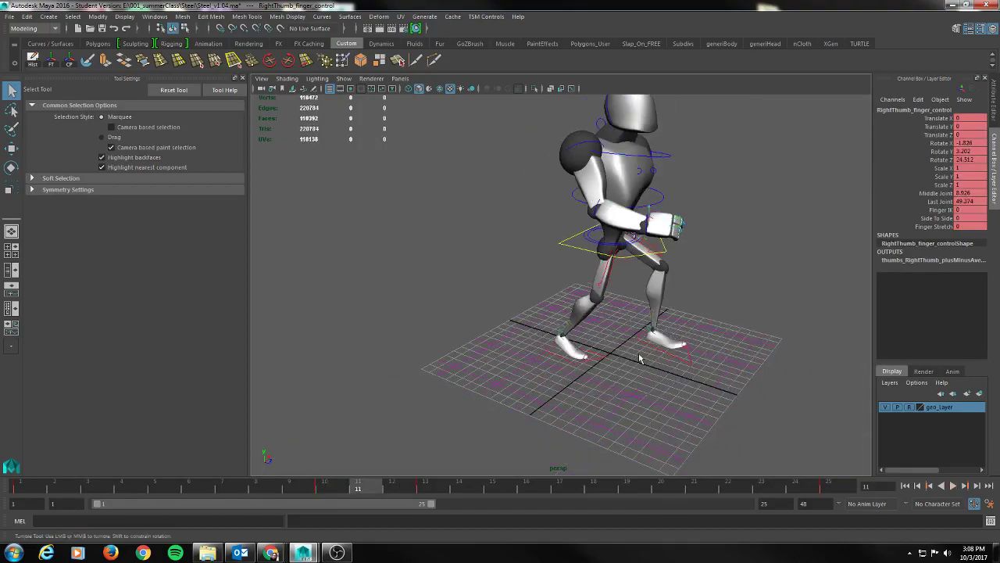
left_click_drag(640, 358, 577, 360, "alt")
left_click(953, 485)
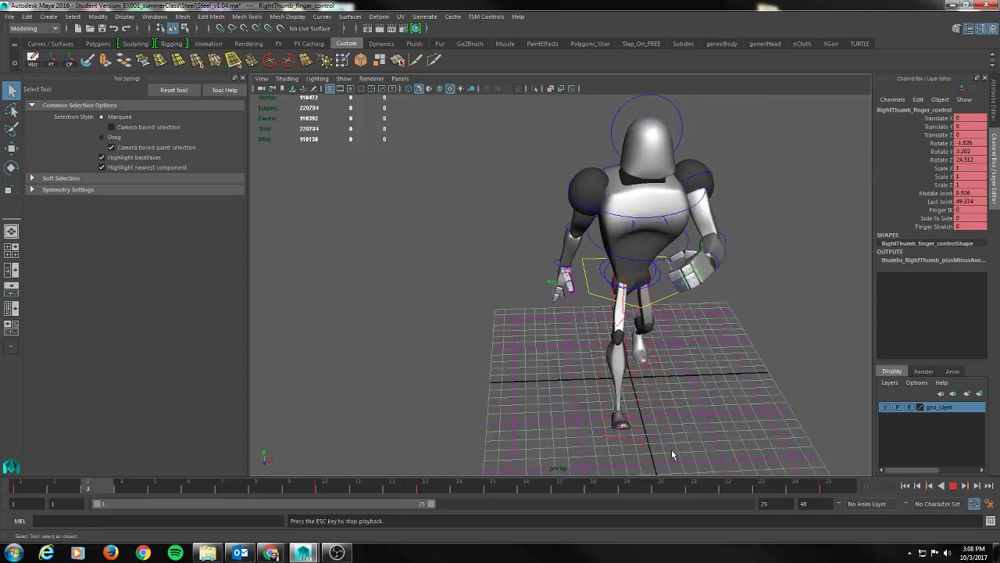
left_click_drag(816, 422, 753, 391, "alt")
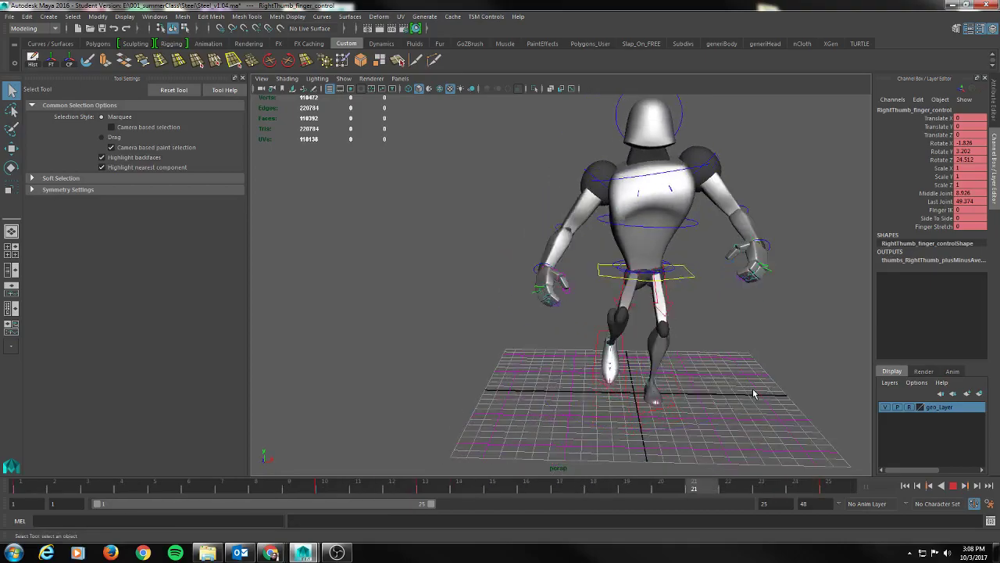
left_click(955, 487)
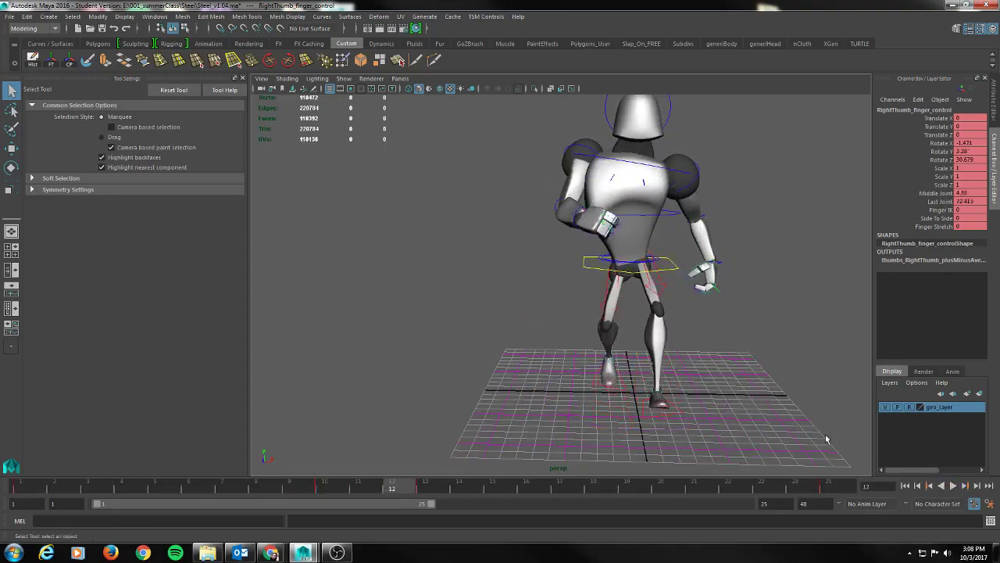
Rotate the right finger controls at frame 25 to curl the fingers inward.
left_click_drag(407, 491, 854, 490)
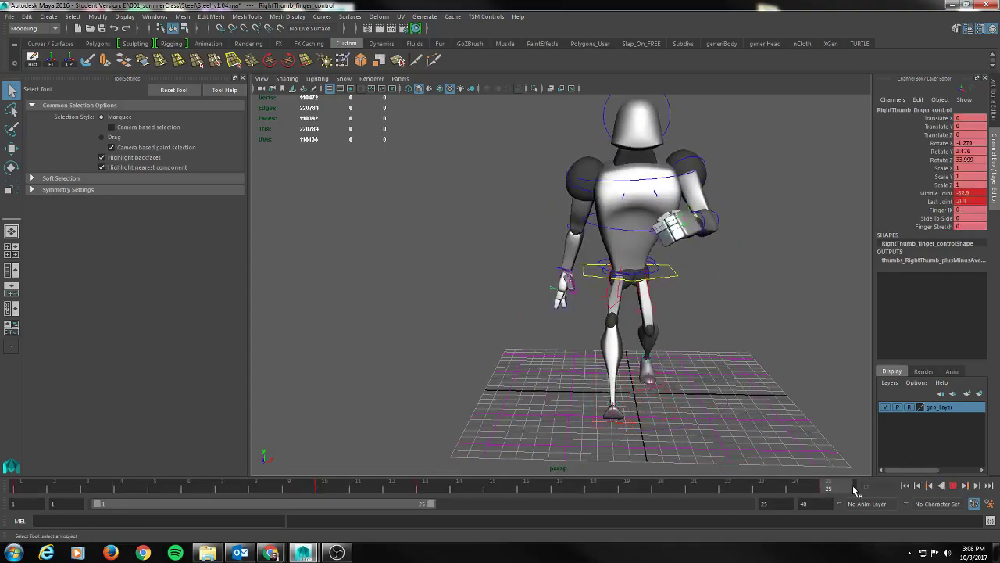
left_click_drag(307, 402, 360, 383, "alt")
right_click_drag(359, 383, 547, 382, "alt")
left_click_drag(547, 382, 558, 379, "alt")
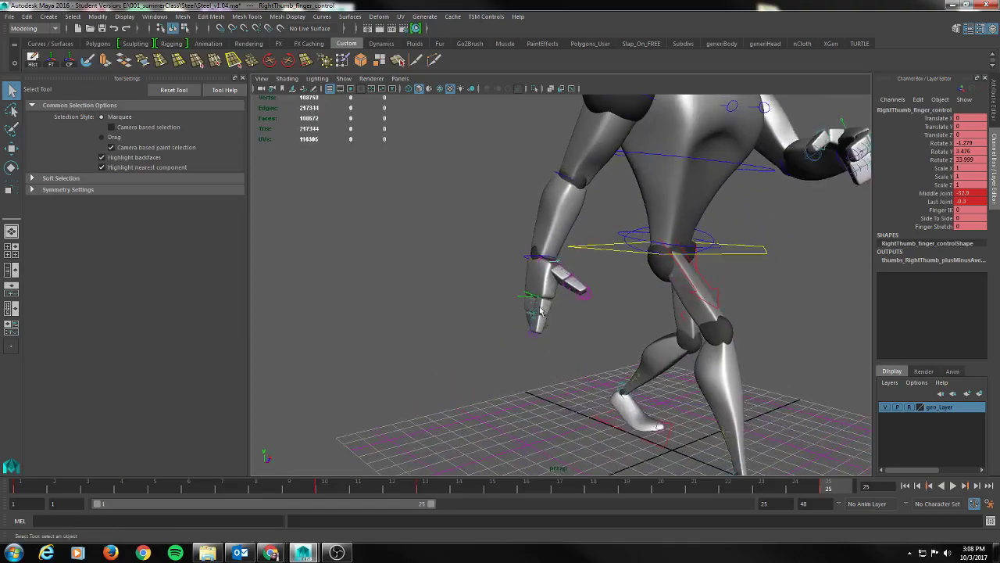
left_click_drag(515, 314, 483, 320, "alt")
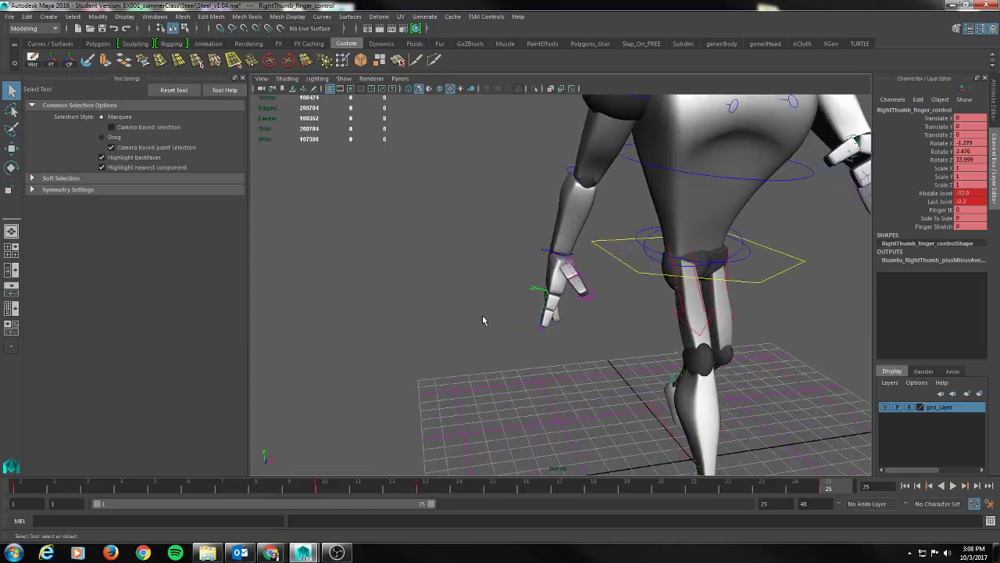
left_click(533, 299)
key("e")
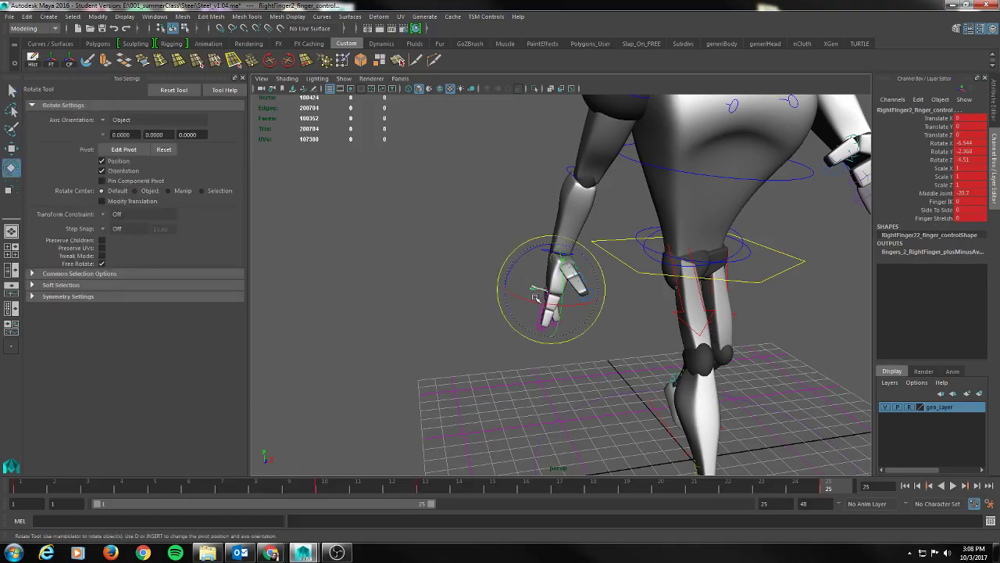
left_click_drag(518, 279, 510, 311)
Relax the right thumb at frame 25, to about -7.8 Rotate Y, 40.5 Rotate Z, -7.4 Middle Joint and 41.9 Last Joint.
right_click_drag(471, 324, 607, 306, "alt")
left_click_drag(610, 305, 654, 296, "alt")
left_click(553, 248)
left_click_drag(545, 233, 516, 290)
left_click(948, 194)
middle_click_drag(495, 287, 589, 275)
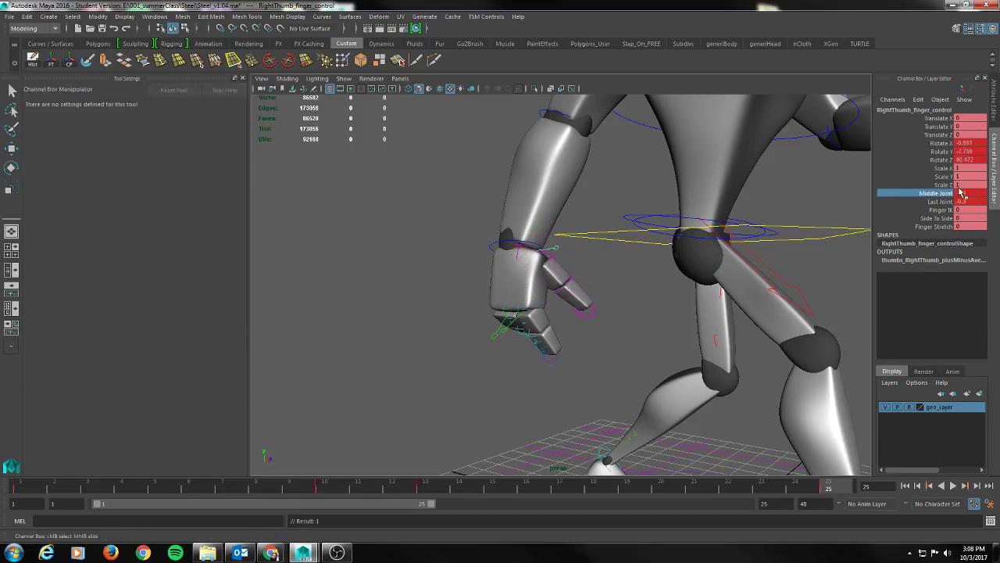
left_click(944, 202)
middle_click_drag(621, 268, 626, 269)
Bend the right first finger at frame 25 by setting its Middle Joint to about -42.3.
left_click_drag(628, 270, 632, 323, "alt")
left_click(512, 328)
key("e")
left_click_drag(492, 348, 494, 373, "alt")
left_click(933, 202)
middle_click_drag(517, 216, 487, 219)
left_click(935, 193)
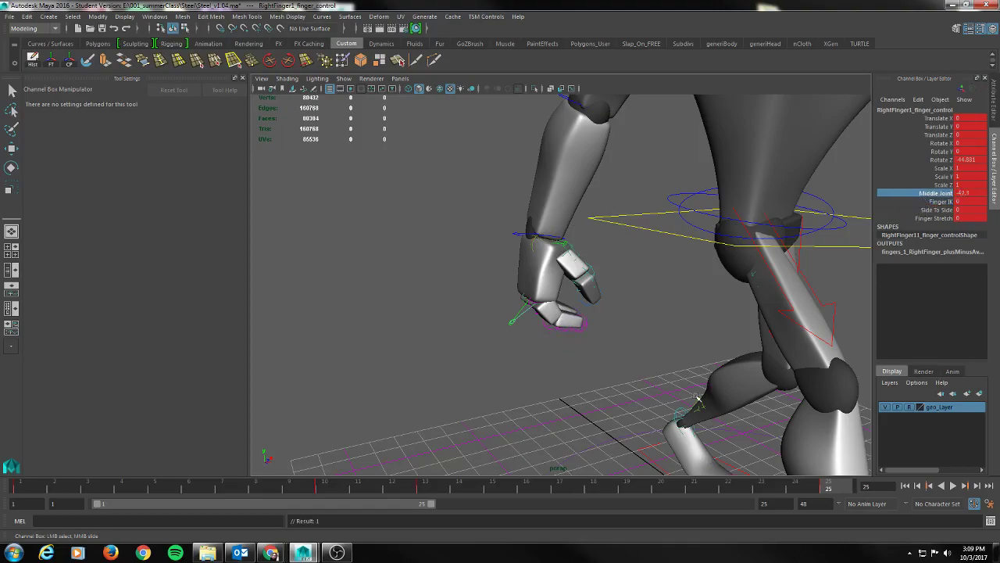
Copy the relaxed right finger and thumb poses from frame 25 to frame 1 and key each control there.
left_click_drag(697, 398, 672, 386, "alt")
right_click_drag(672, 386, 406, 373, "alt")
left_click_drag(406, 373, 576, 404, "alt")
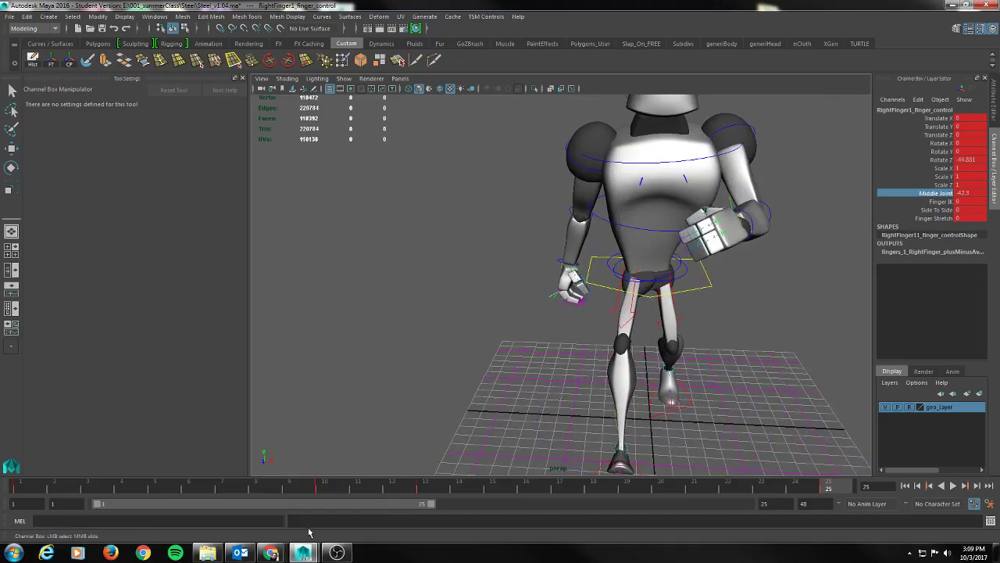
left_click_drag(834, 487, 1, 487)
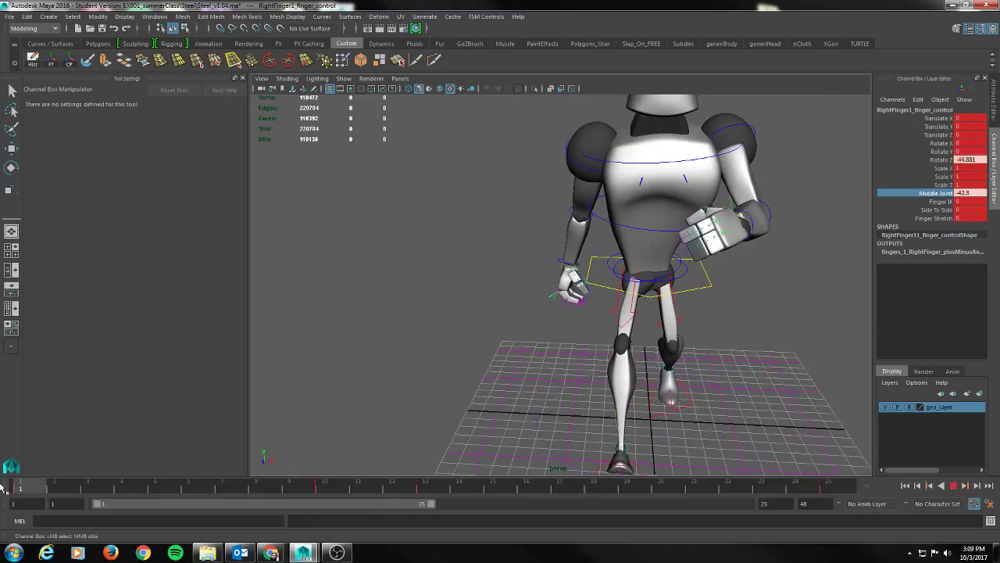
left_click_drag(338, 318, 475, 313, "alt")
right_click_drag(324, 329, 576, 329, "alt")
left_click_drag(576, 329, 545, 352, "alt")
key("s")
left_click(495, 334)
key("e")
key("s")
left_click(552, 247)
key("s")
right_click_drag(664, 330, 485, 333, "alt")
left_click_drag(485, 333, 407, 340, "alt")
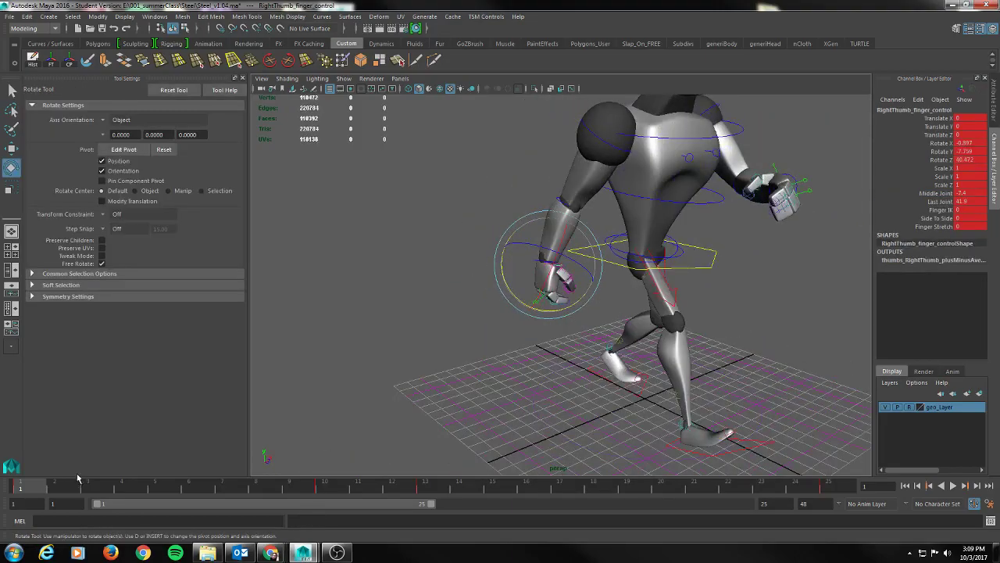
Play back and scrub the walk cycle to check the relaxed right hand through the loop.
key("alt+v")
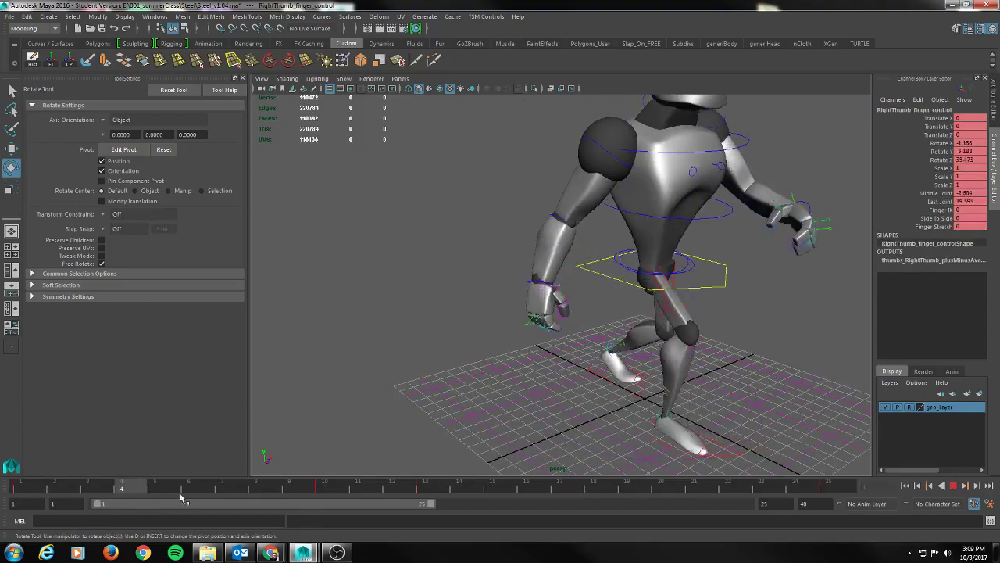
left_click_drag(451, 498, 749, 479)
left_click_drag(786, 376, 742, 383, "alt")
middle_click_drag(742, 383, 638, 402, "alt")
left_click_drag(639, 402, 590, 428, "alt")
Curl the left first finger at frame 13, to about -69.6 in Rotate Z, and adjust the left fingers' bend.
left_click(427, 492)
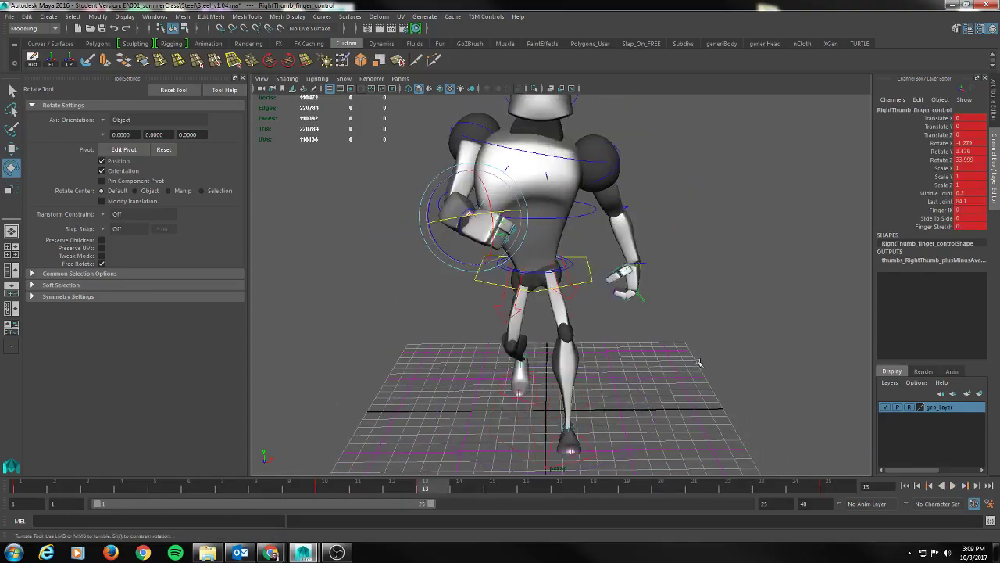
left_click_drag(698, 361, 641, 357, "alt")
right_click_drag(641, 357, 662, 374, "alt")
middle_click_drag(661, 374, 597, 364, "alt")
right_click_drag(597, 364, 664, 376, "alt")
left_click(696, 358)
left_click_drag(726, 332, 688, 356)
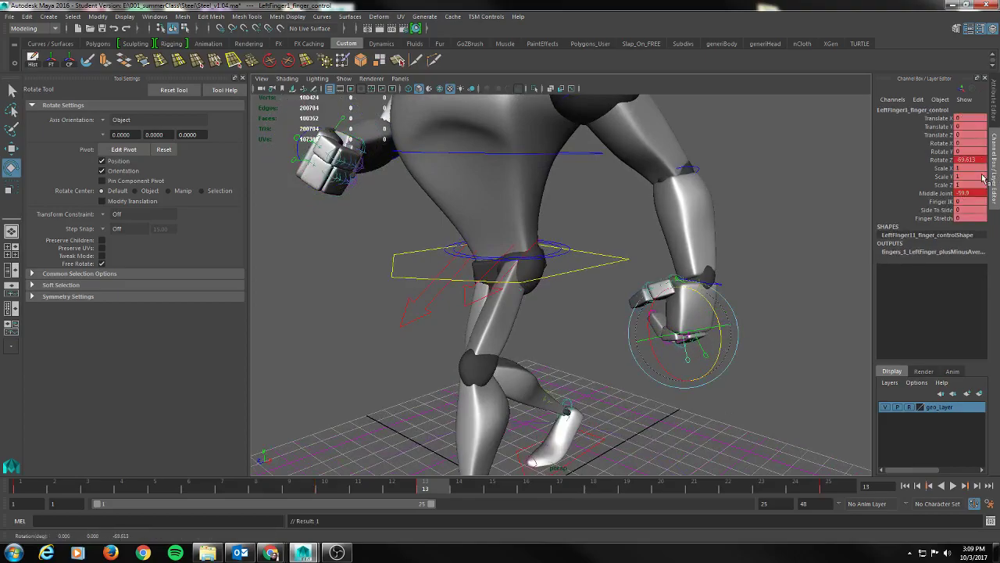
left_click(938, 194)
middle_click_drag(795, 217, 797, 217)
middle_click_drag(713, 224, 690, 227)
left_click_drag(735, 332, 808, 270, "alt")
left_click(688, 378)
key("e")
left_click_drag(768, 349, 831, 365, "alt")
Curl the left thumb at frame 13, to about 17.3 Rotate Y, 39.4 Rotate Z, -7.8 Middle Joint and 69 Last Joint.
key("q")
left_click_drag(667, 296, 650, 319, "alt")
left_click(678, 291)
key("e")
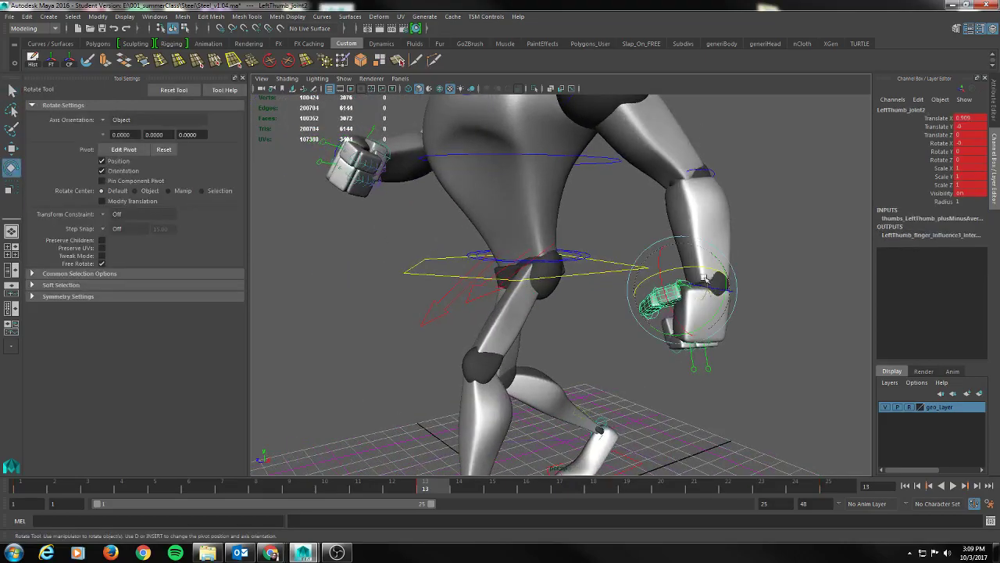
left_click_drag(716, 272, 673, 273)
key("q")
left_click(676, 279)
key("e")
left_click(931, 193)
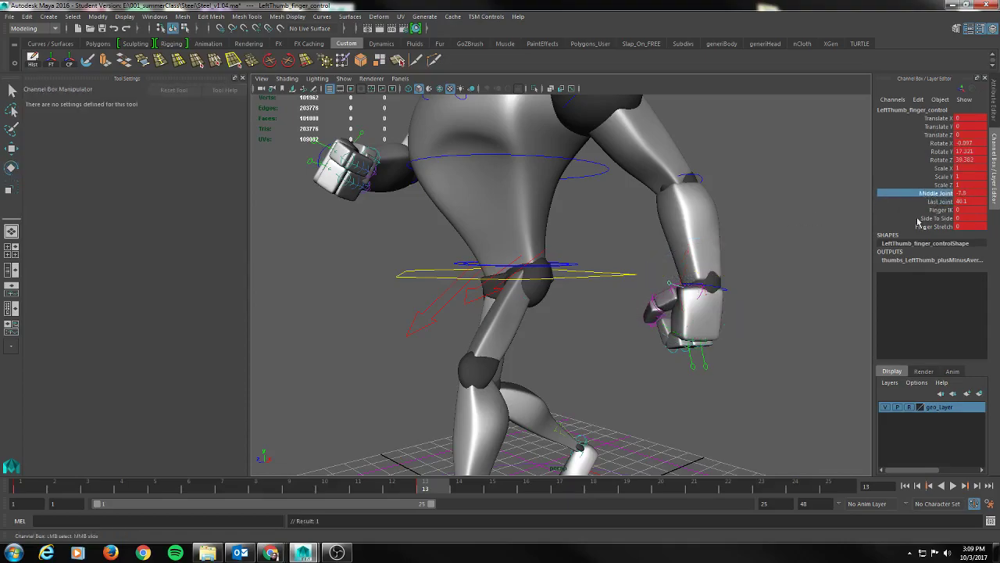
left_click(938, 202)
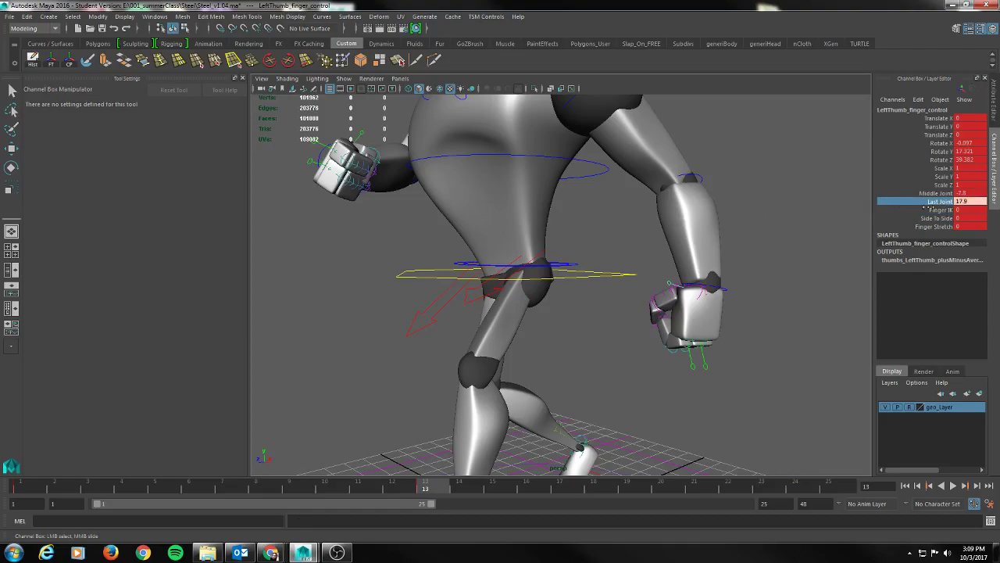
Scrub and play the full walk cycle from the front to review both hands, stopping at frame 10.
left_click_drag(688, 238, 809, 271, "alt")
right_click_drag(809, 271, 621, 269, "alt")
left_click_drag(621, 268, 703, 295, "alt")
right_click_drag(703, 295, 625, 300, "alt")
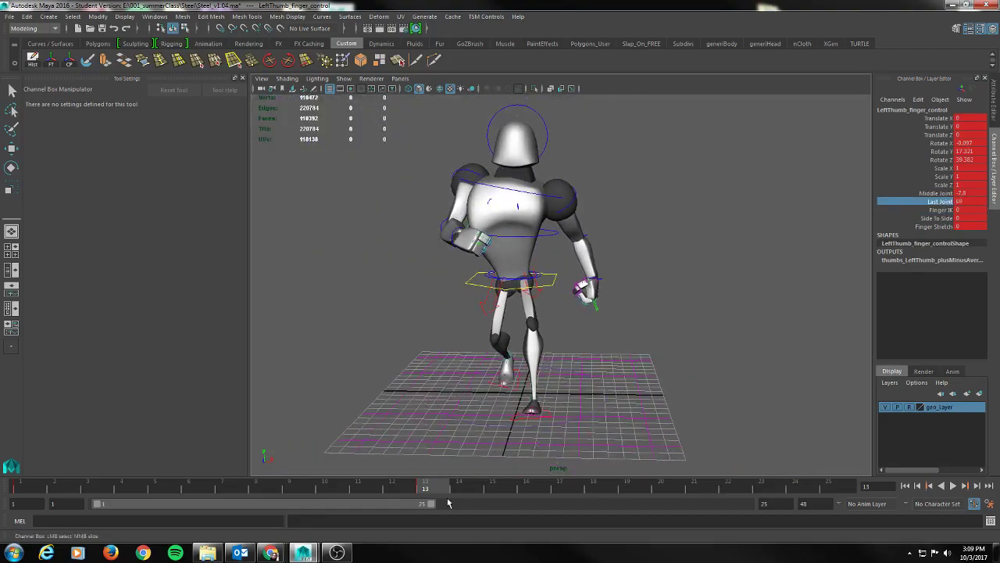
left_click_drag(436, 486, 857, 521)
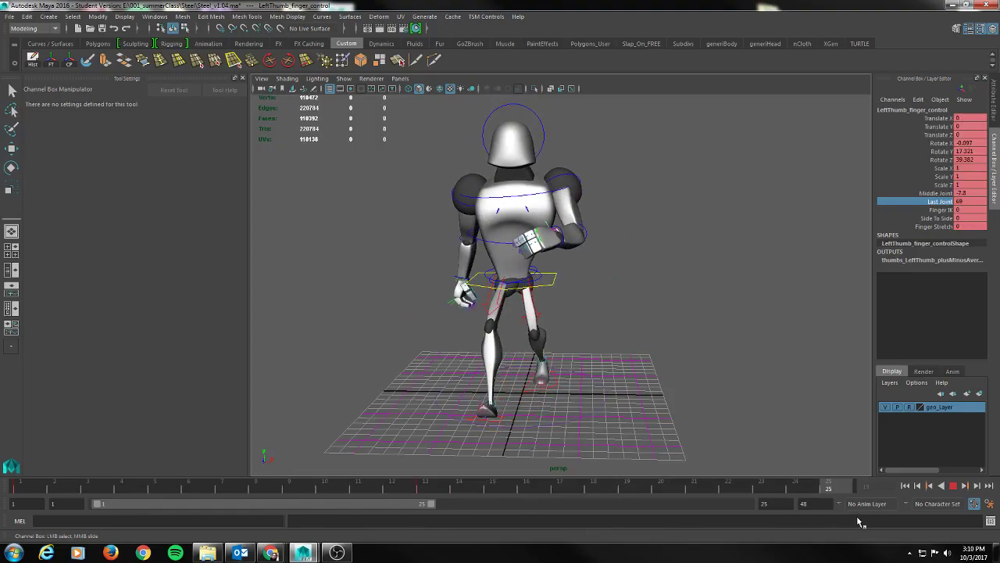
left_click(954, 486)
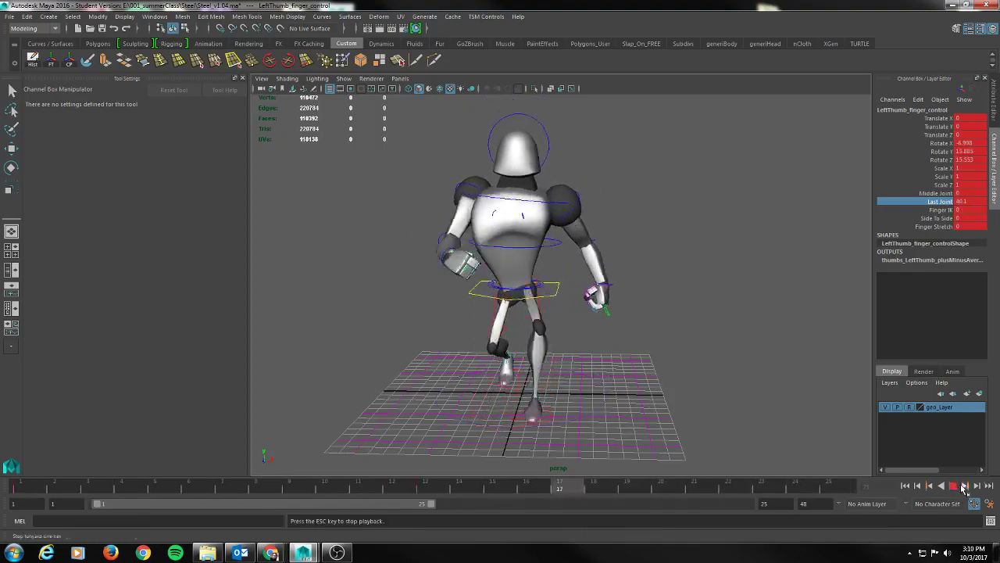
left_click(953, 486)
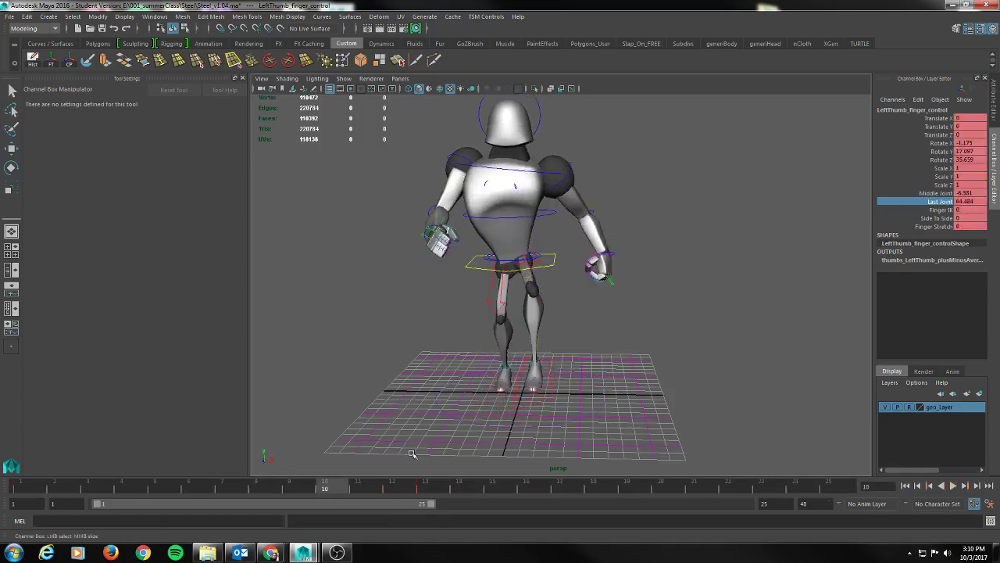
Select the left upper arm control and scrub between frames 6 and 10 to examine its swing.
left_click(564, 179)
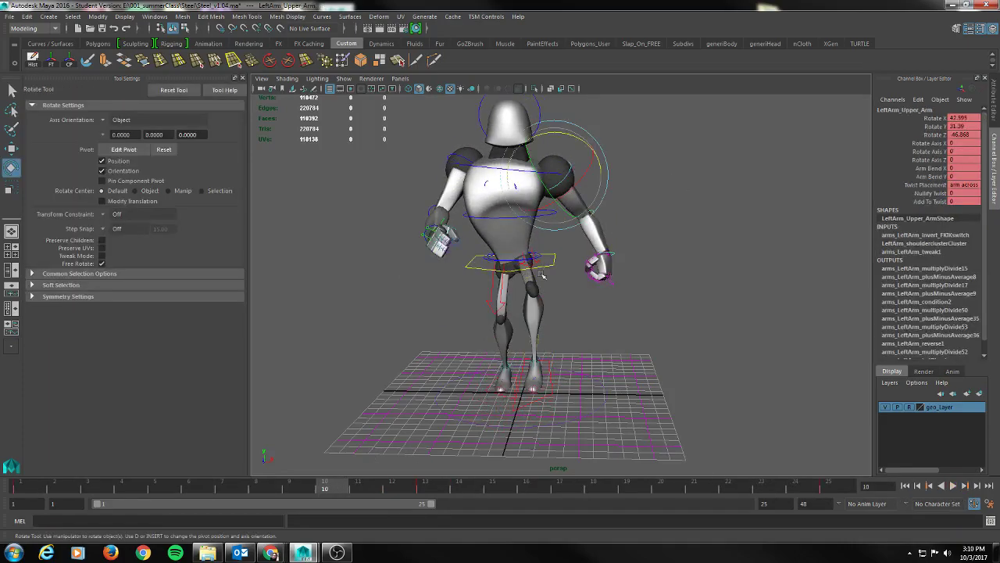
left_click_drag(335, 489, 199, 493)
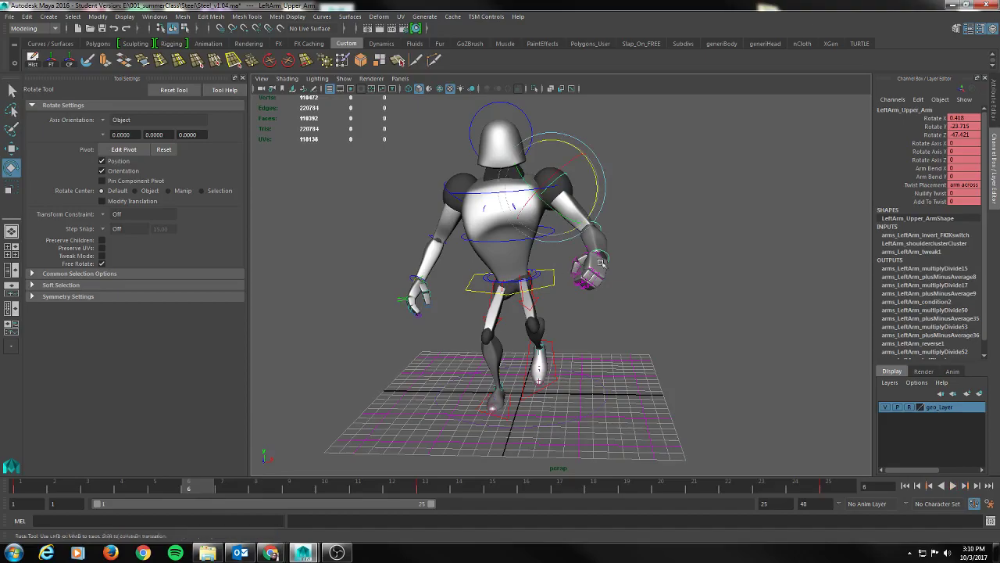
middle_click_drag(624, 175, 617, 212, "alt")
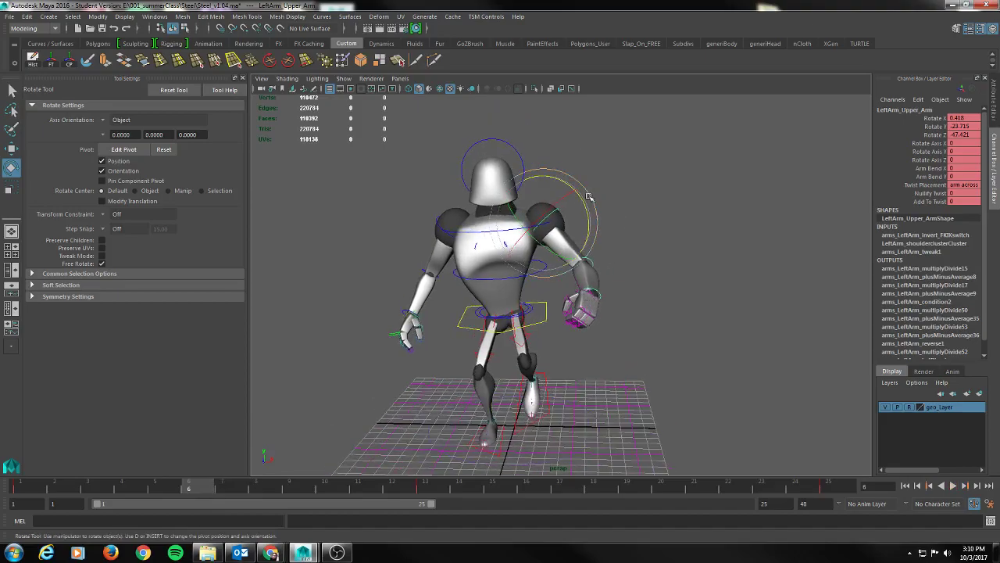
left_click_drag(198, 489, 299, 486)
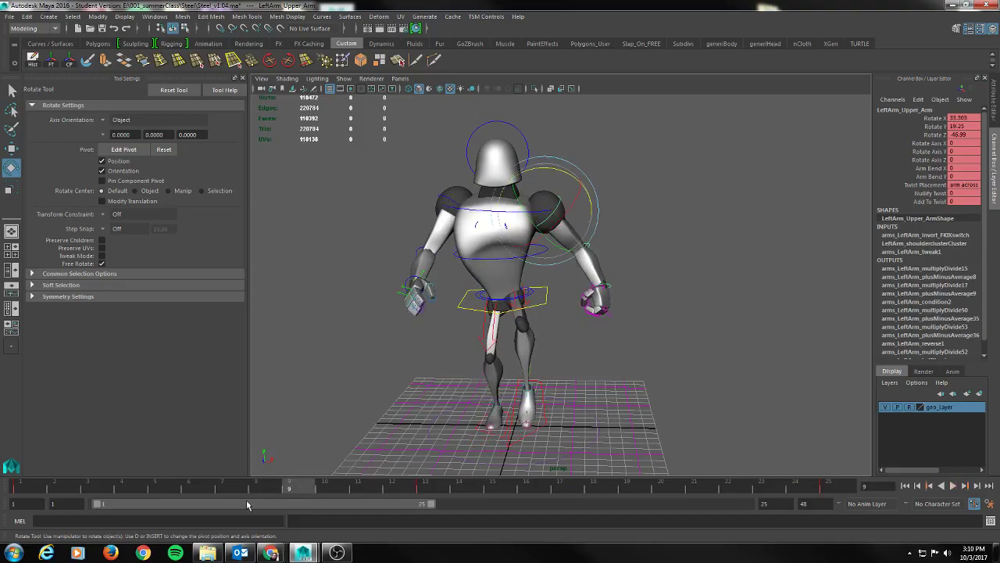
left_click(322, 490)
left_click_drag(674, 244, 649, 267, "alt")
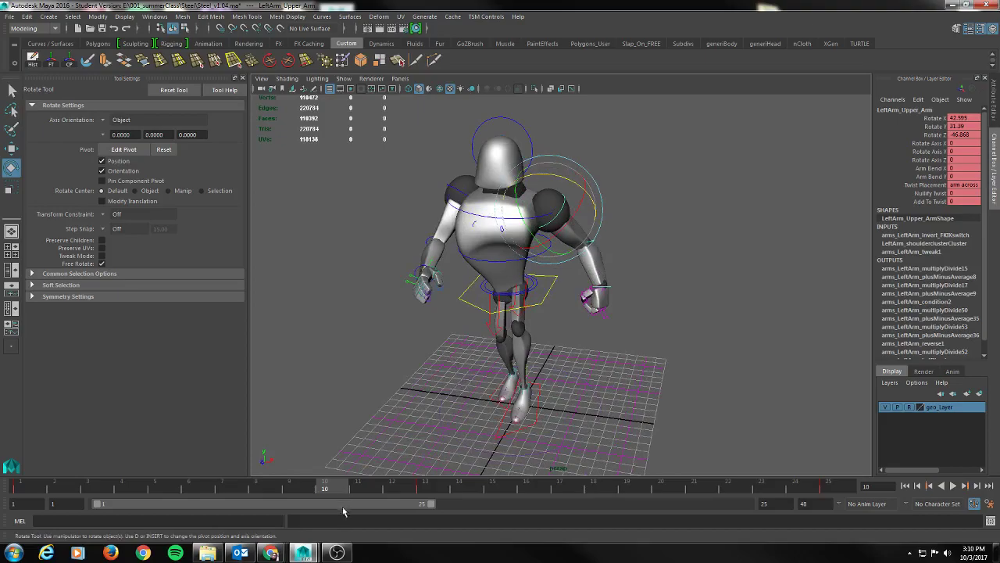
At frame 7, lower the left upper arm to about -60.3 in Rotate Z, key it and preview the motion.
left_click_drag(337, 497, 222, 494)
left_click_drag(550, 178, 566, 191)
key("s")
left_click_drag(612, 331, 665, 288, "alt")
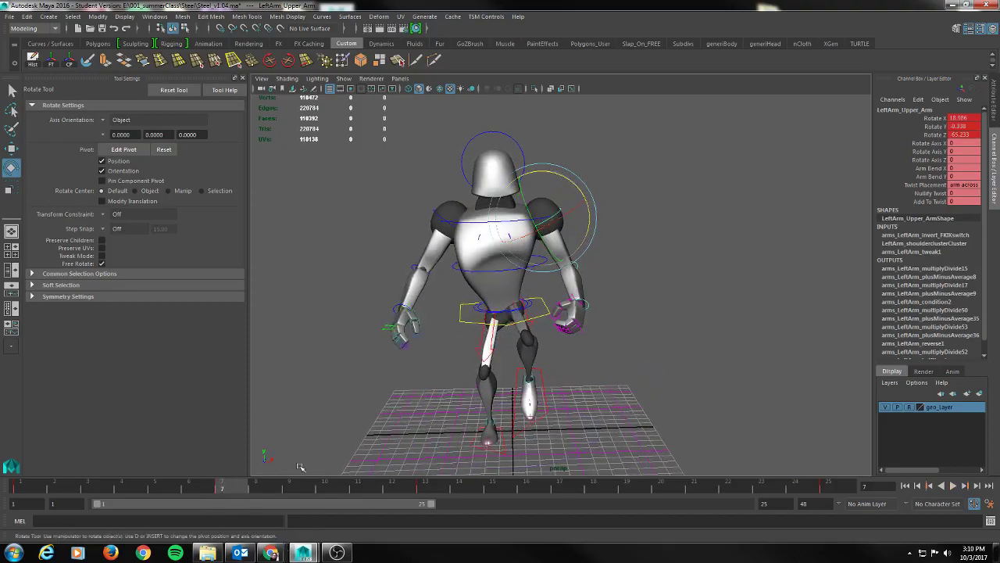
key("ctrl+z")
left_click_drag(566, 180, 573, 186)
key("s")
key("alt+v")
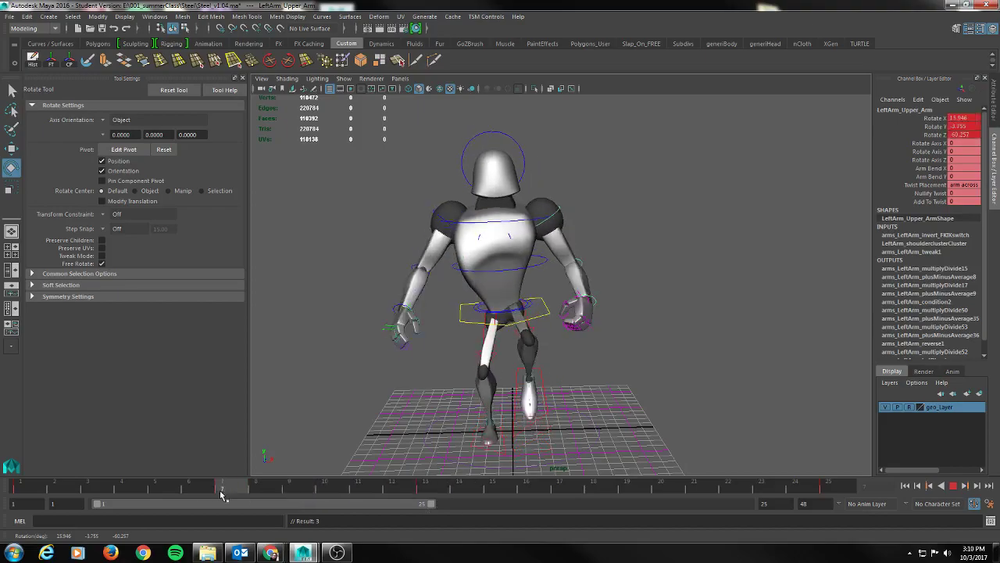
key("alt+v")
Rotate the right upper arm outward to about -49.6 in Rotate Z at frame 7 and -34.2 at frame 10.
left_click(434, 209)
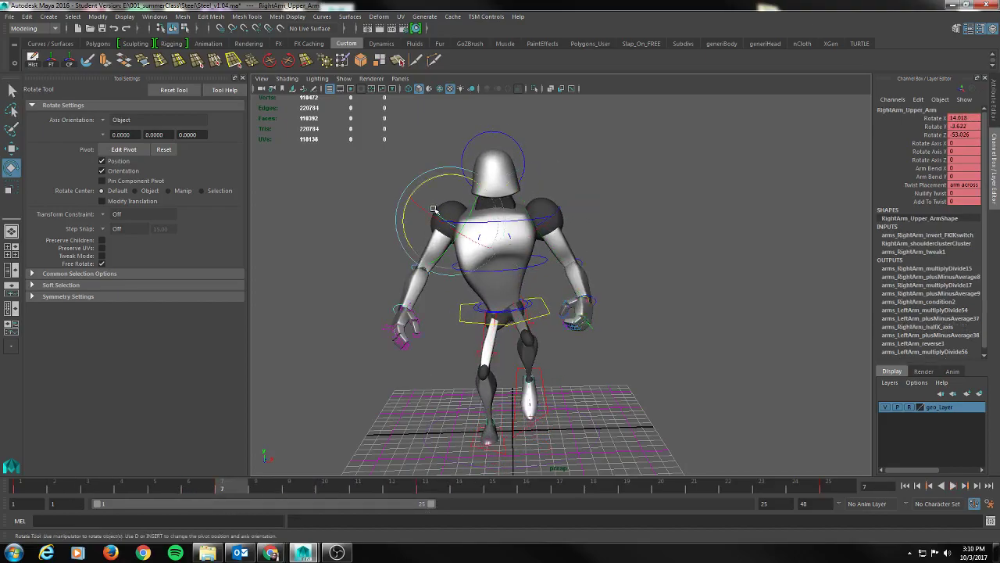
mouse_move(420, 189)
left_mouse_down()
mouse_move(412, 191)
mouse_move(428, 186)
left_mouse_up()
left_click_drag(231, 491, 329, 492)
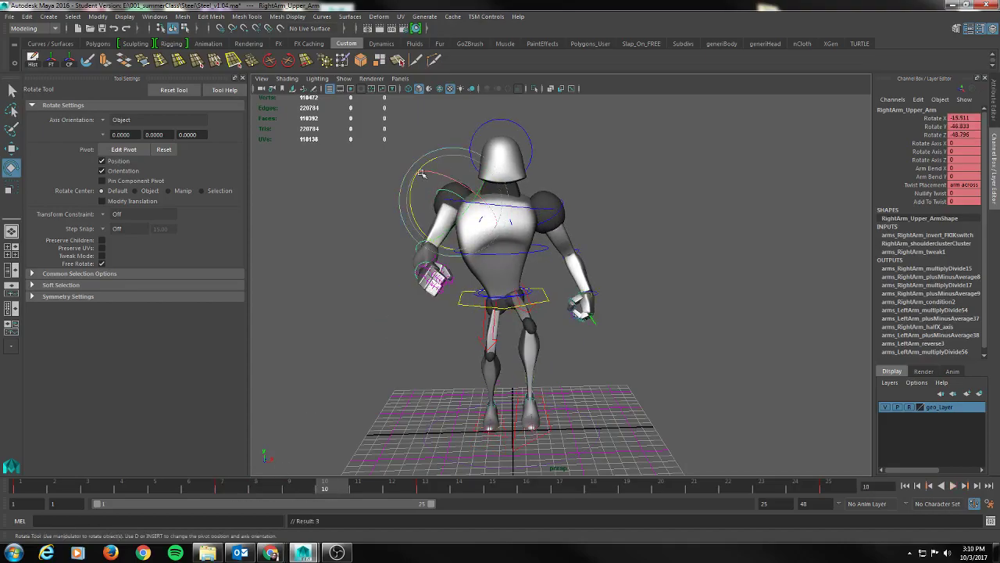
left_click_drag(412, 191, 413, 193)
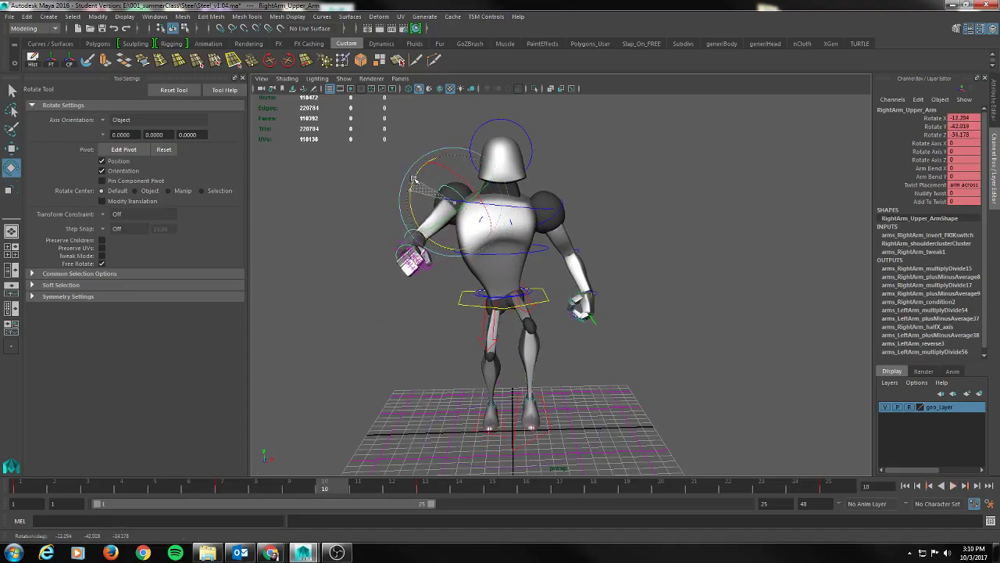
key("alt+v")
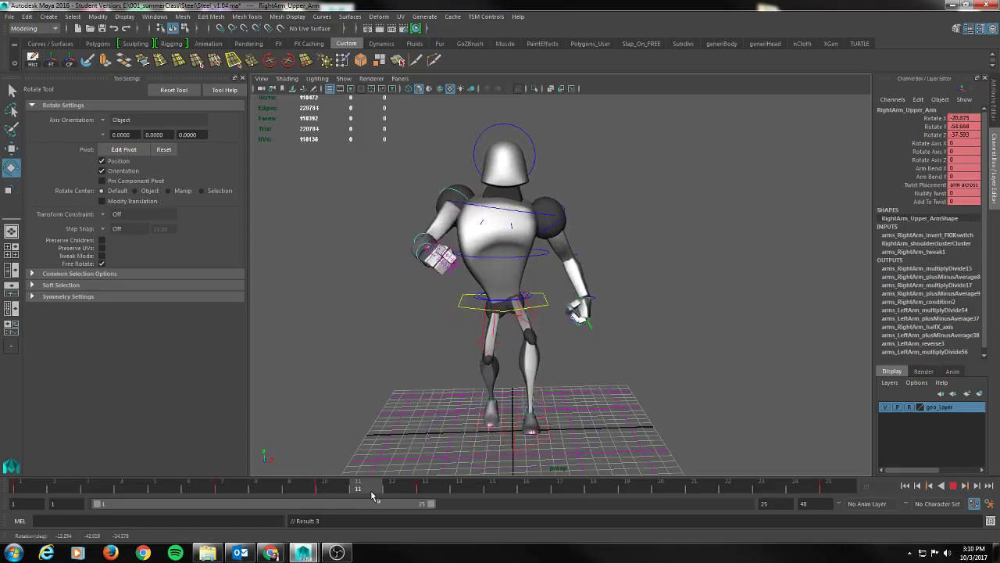
Try swinging the right upper arm further outward at frame 10, checking the motion through frame 16.
left_click_drag(372, 492, 343, 492)
mouse_move(316, 350)
left_mouse_down("alt")
mouse_move(385, 354)
mouse_move(331, 354)
left_mouse_up("alt")
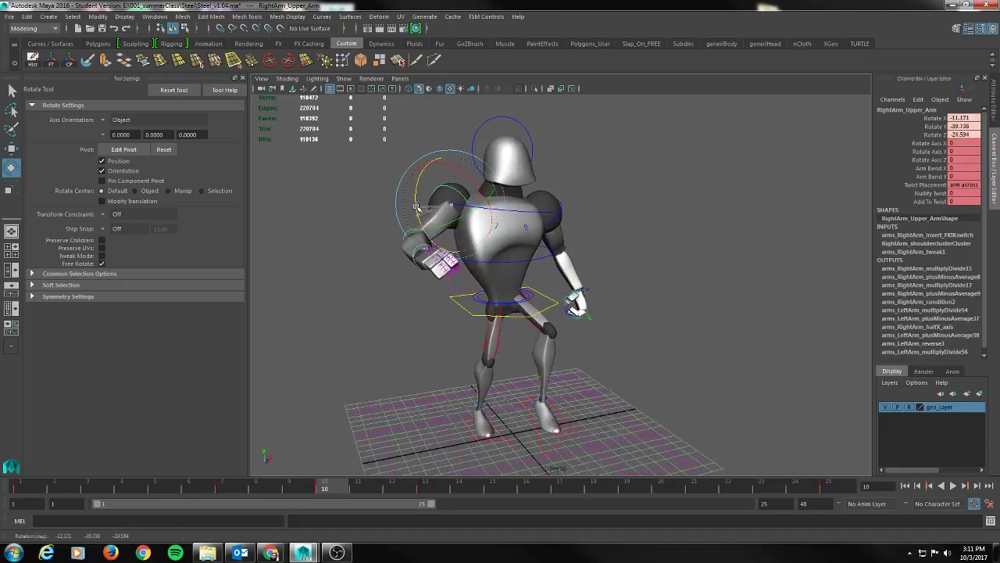
left_click_drag(416, 211, 416, 212)
left_click_drag(406, 281, 337, 306, "alt")
left_click_drag(336, 491, 543, 493)
mouse_move(664, 329)
left_mouse_down("alt")
mouse_move(652, 337)
mouse_move(683, 338)
mouse_move(668, 339)
mouse_move(662, 327)
left_mouse_up("alt")
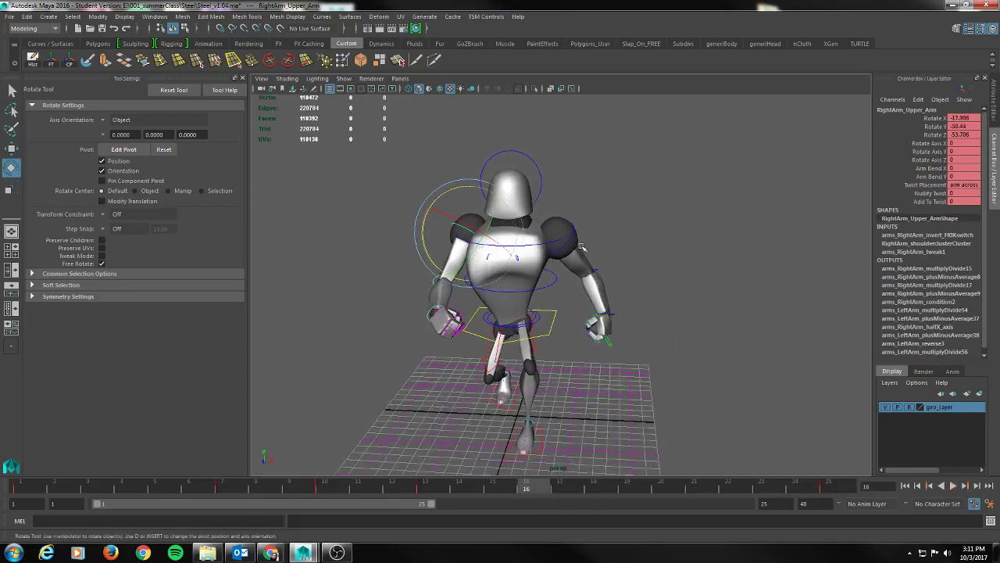
Key the left upper arm at frame 16 and swing it outward at frame 20 to about -15.3 in Rotate Z.
left_click(574, 228)
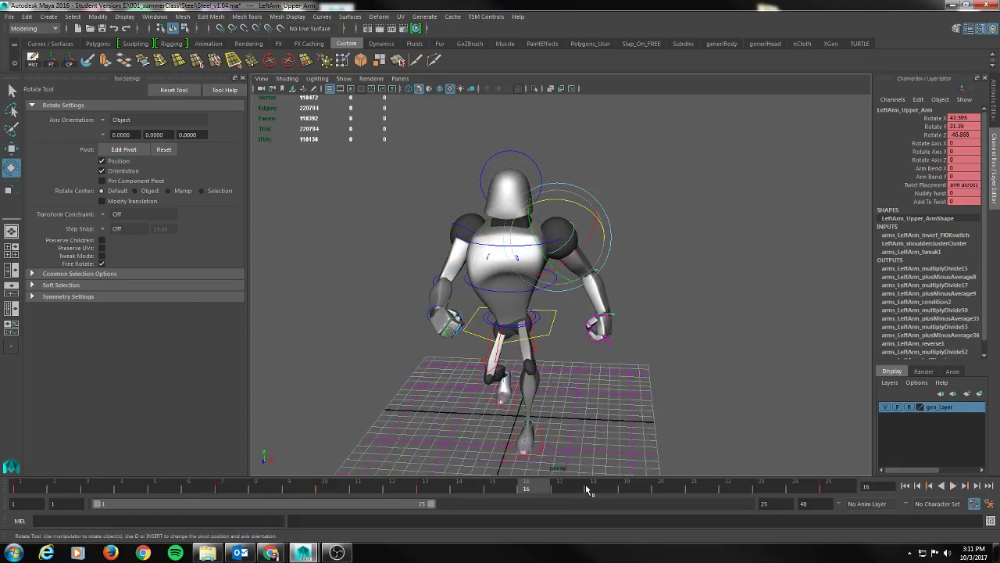
key("s")
left_click_drag(551, 483, 661, 485)
left_click_drag(590, 173, 580, 164)
left_click_drag(559, 383, 592, 330, "alt")
mouse_move(667, 488)
left_mouse_down()
mouse_move(853, 492)
mouse_move(109, 475)
mouse_move(694, 486)
mouse_move(705, 496)
mouse_move(684, 483)
left_mouse_up()
left_click_drag(677, 279, 664, 284, "alt")
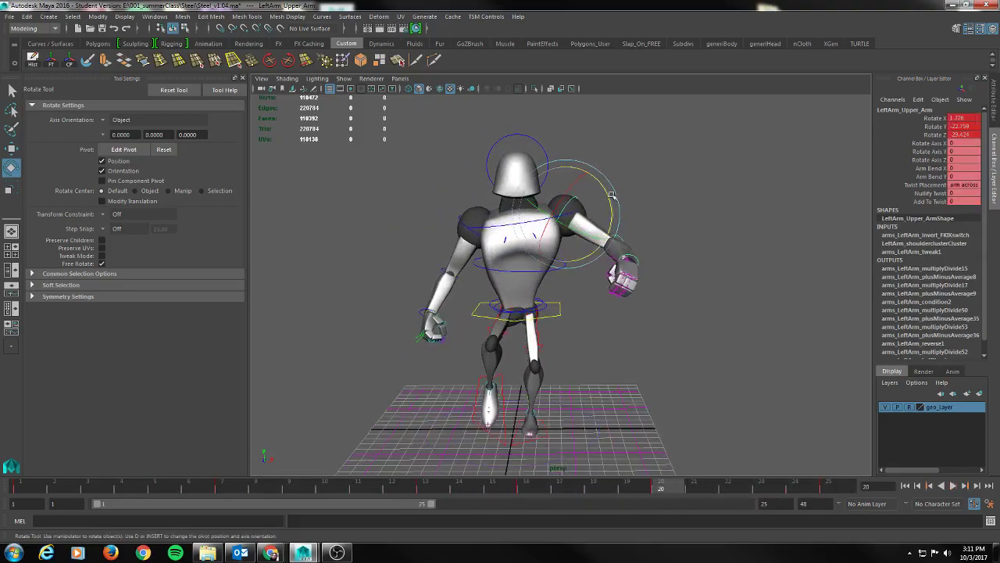
left_click_drag(606, 193, 663, 360)
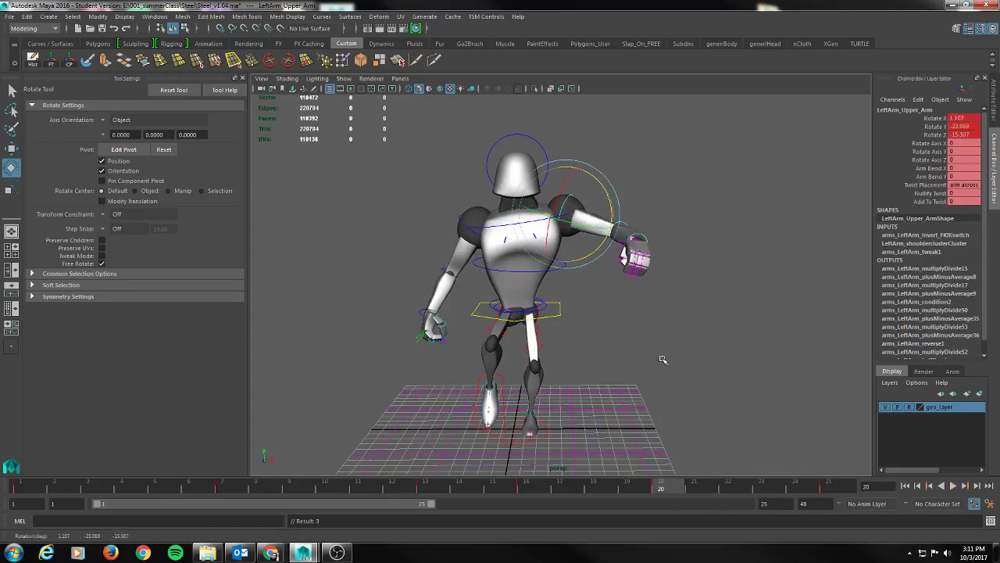
Play the walk cycle from the front and side to review the swing of both arms.
key("alt+v")
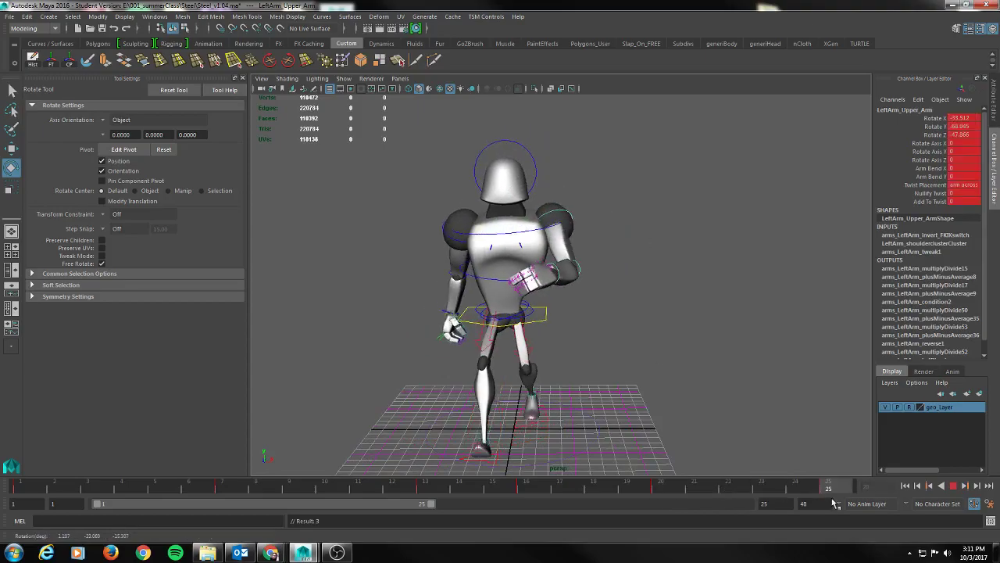
left_click(953, 485)
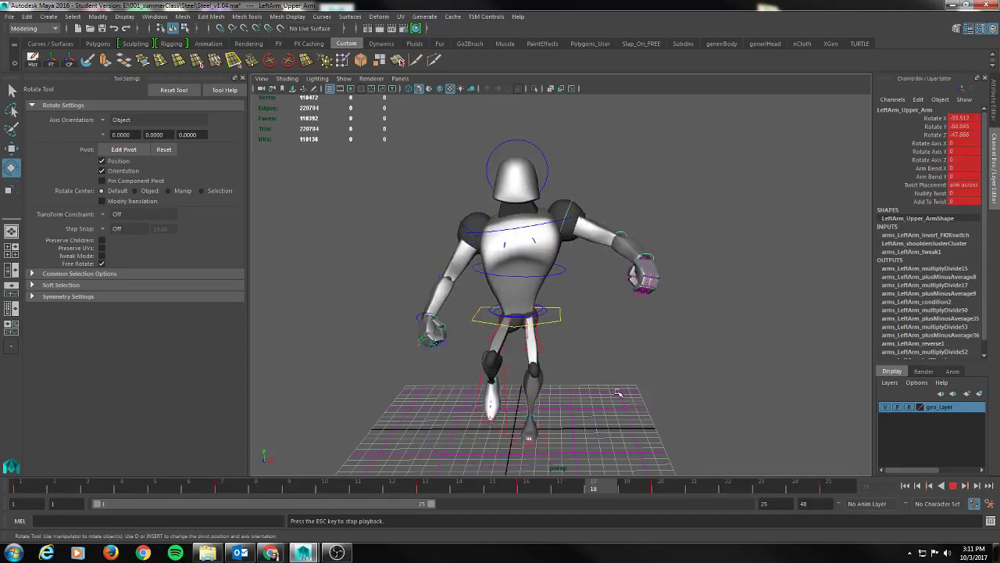
left_click_drag(735, 364, 663, 368, "alt")
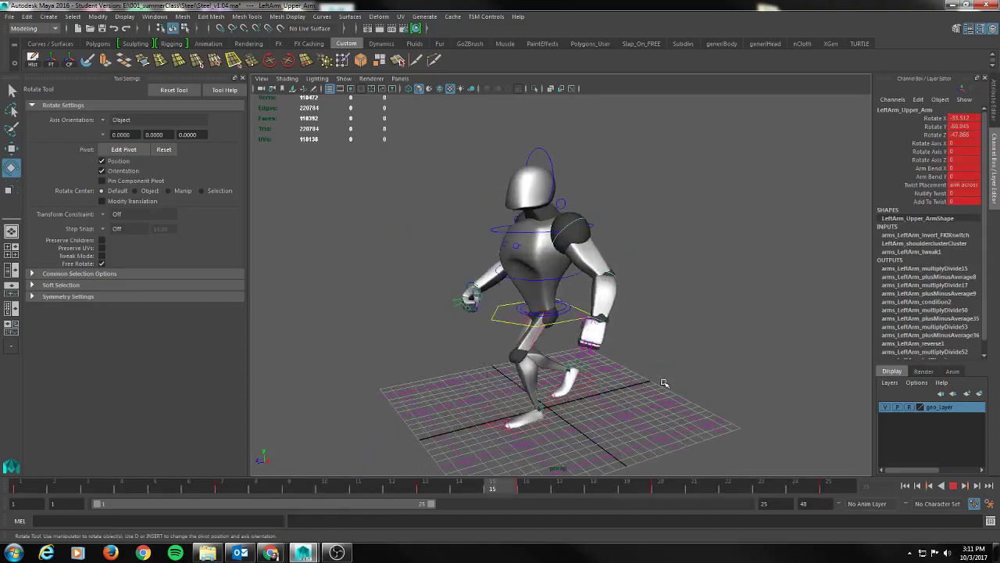
left_click(955, 486)
left_click_drag(697, 354, 724, 347, "alt")
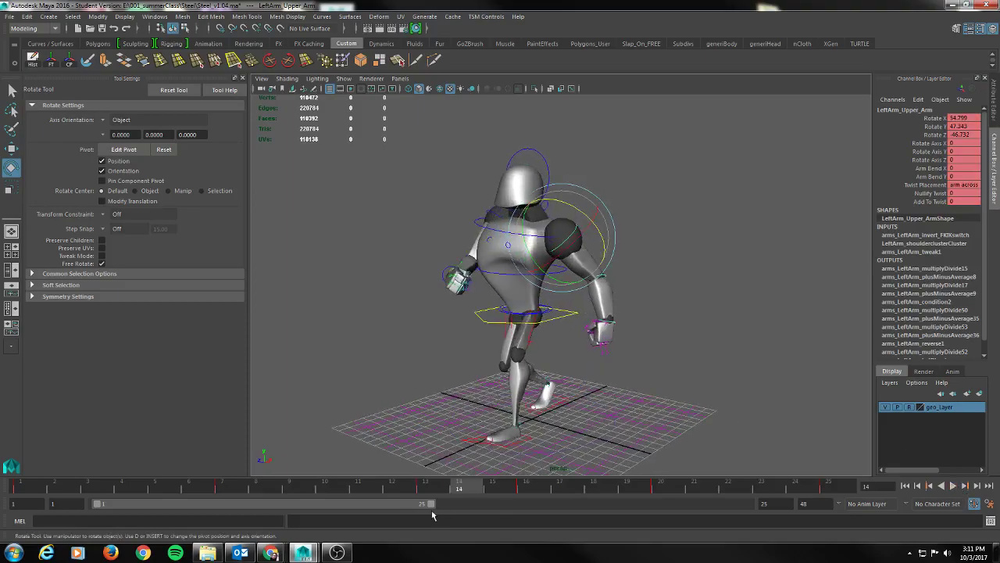
Bring the right upper arm closer to the body at frame 10, to about -43.4 in Rotate Z.
left_click_drag(437, 490, 232, 494)
left_click_drag(277, 308, 354, 311, "alt")
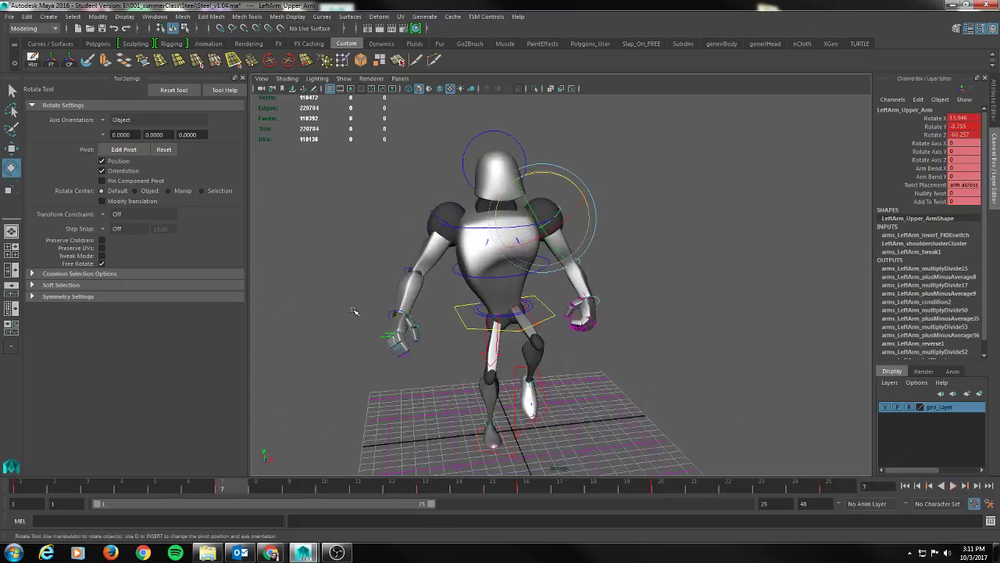
left_click(431, 213)
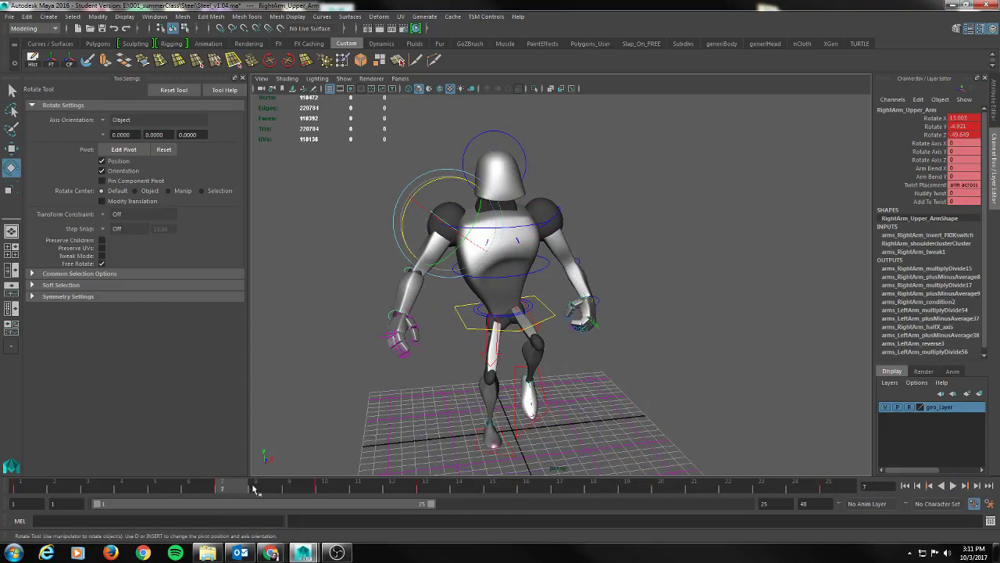
left_click_drag(254, 490, 331, 494)
left_click_drag(391, 281, 396, 302, "alt")
left_click_drag(416, 184, 414, 203)
left_click_drag(709, 291, 674, 270, "alt")
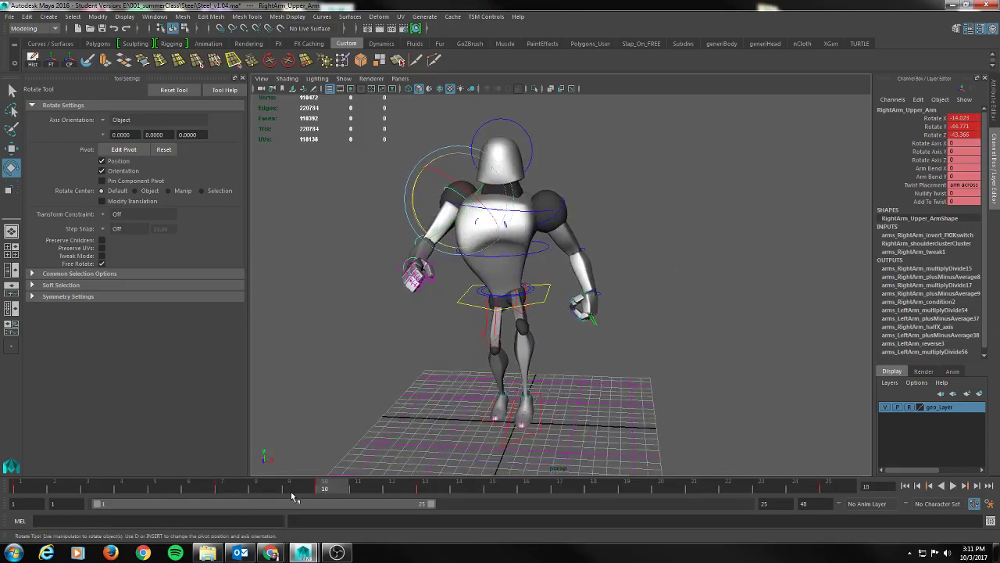
Lower the left upper arm at frame 20 to about -49.8 in Rotate Z and key its rotation.
left_click_drag(328, 490, 633, 493)
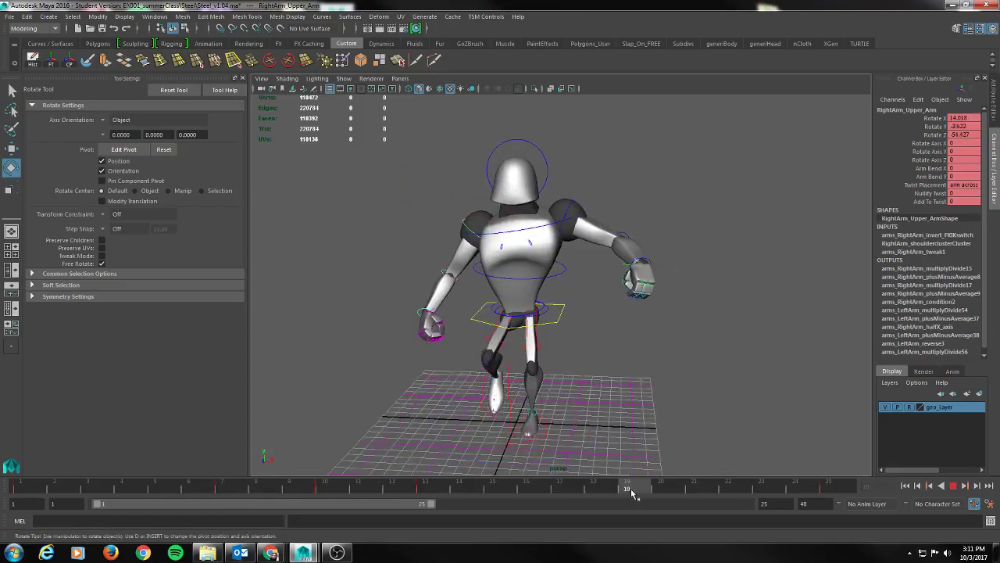
left_click(570, 205)
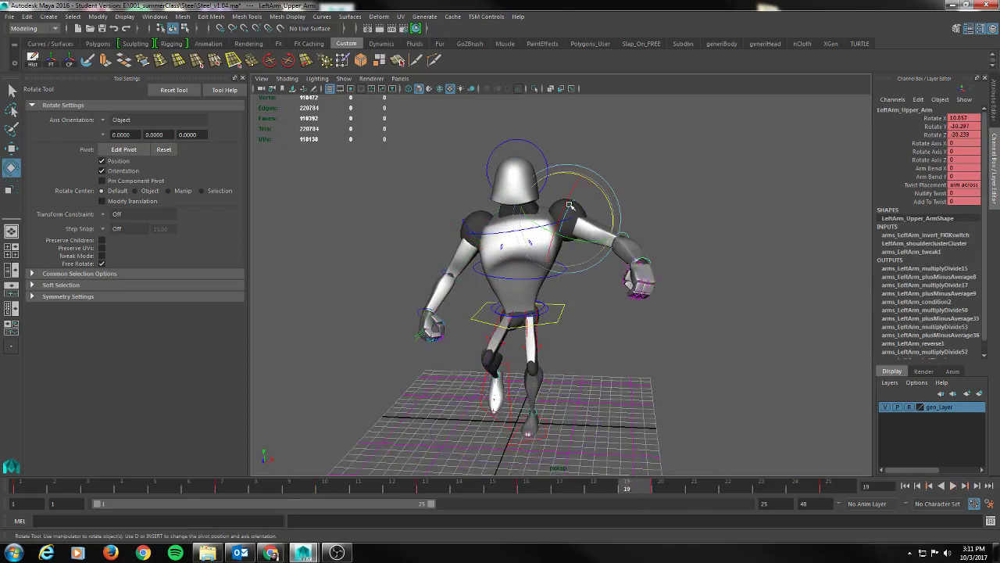
left_click(655, 487)
left_click_drag(588, 173, 602, 194)
key("shift+e")
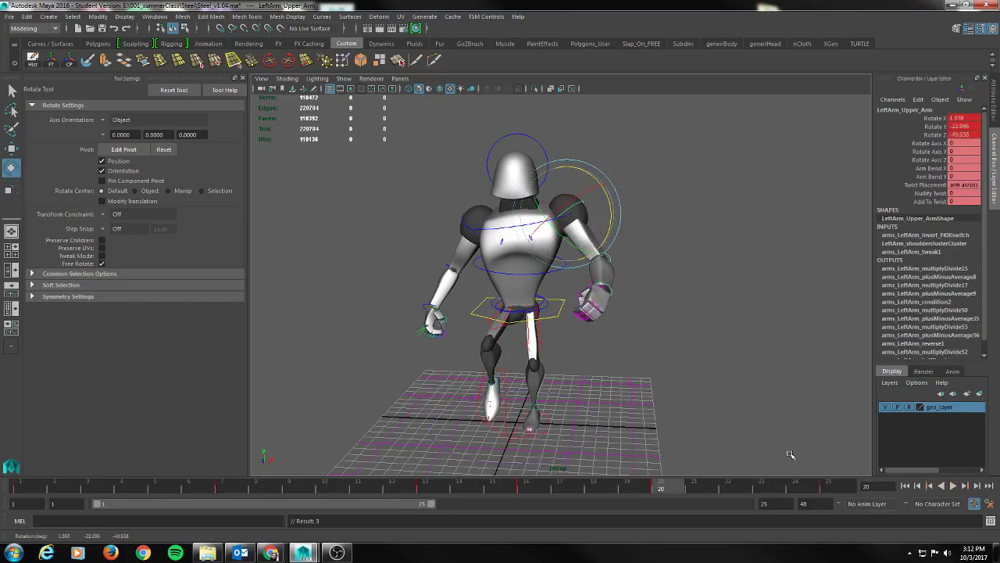
Play the walk cycle and view it from the side to check the revised arm arcs.
left_click(953, 485)
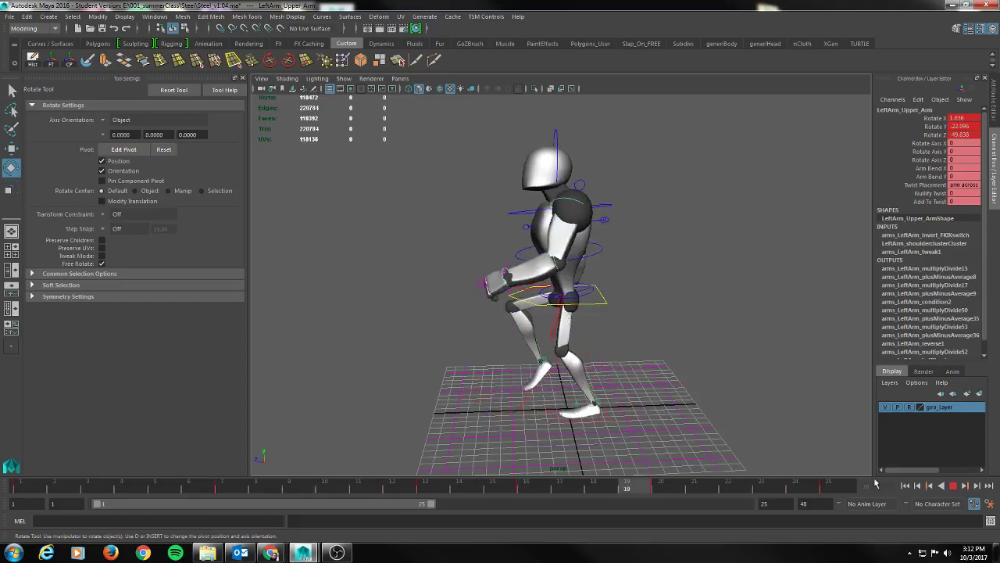
left_click(953, 486)
left_click_drag(622, 323, 618, 339, "alt")
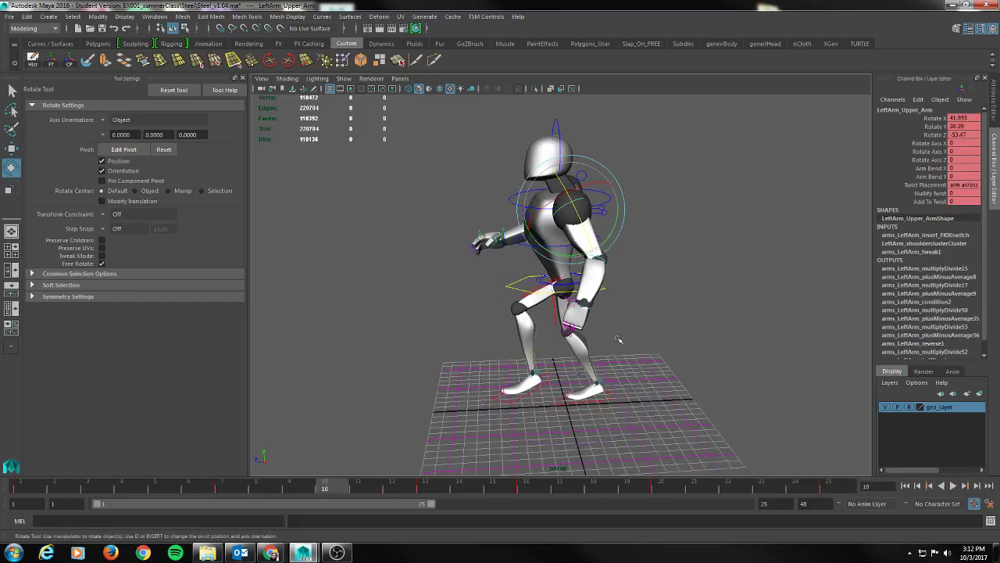
At frame 13, rotate the left upper arm outward behind the body, to about 62.7 in Rotate X and -34.9 in Rotate Z.
left_click_drag(528, 486, 422, 495)
middle_click_drag(535, 398, 496, 432, "alt")
left_click_drag(599, 318, 619, 324, "alt")
key("q")
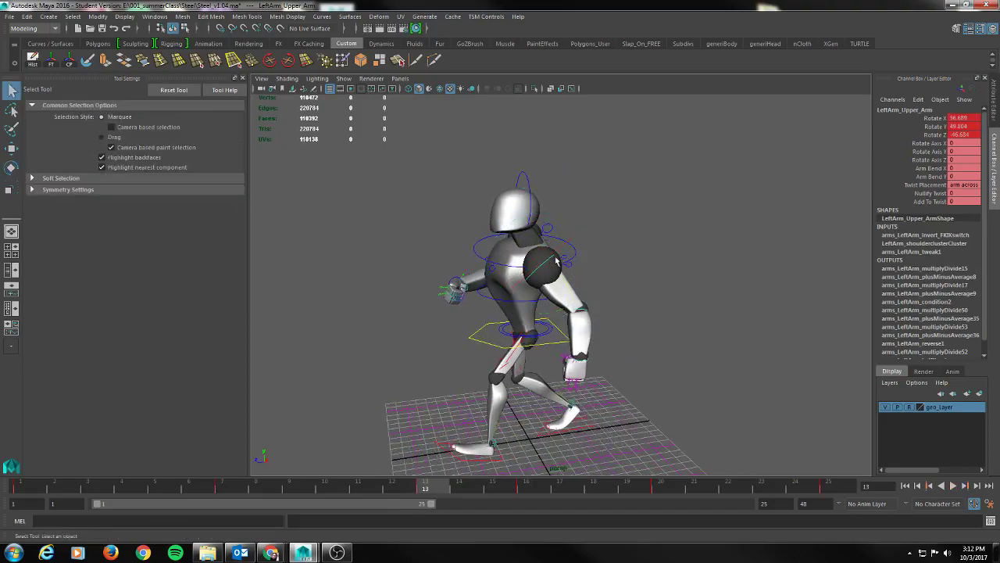
left_click(534, 274)
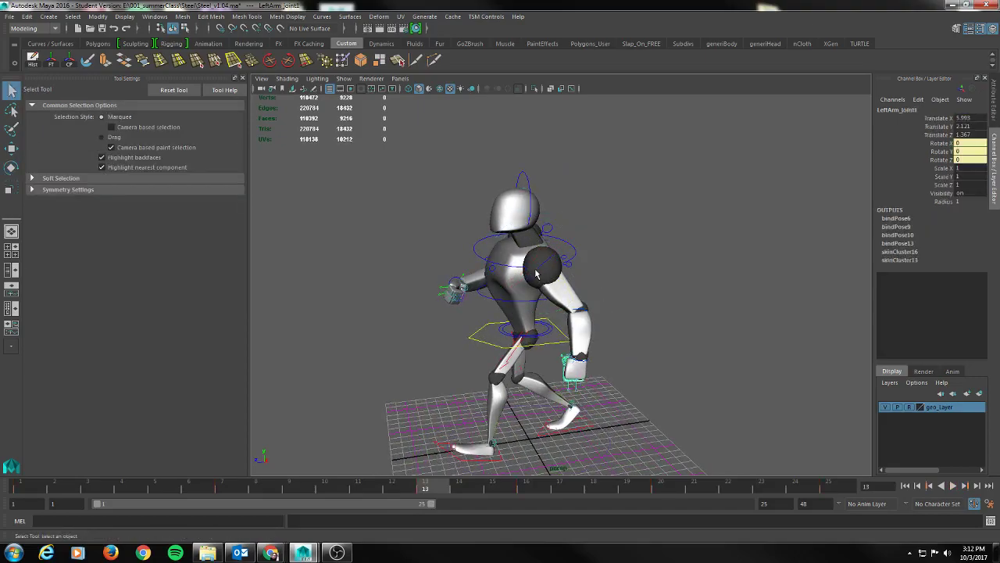
left_click_drag(615, 276, 593, 270, "alt")
left_click(564, 263)
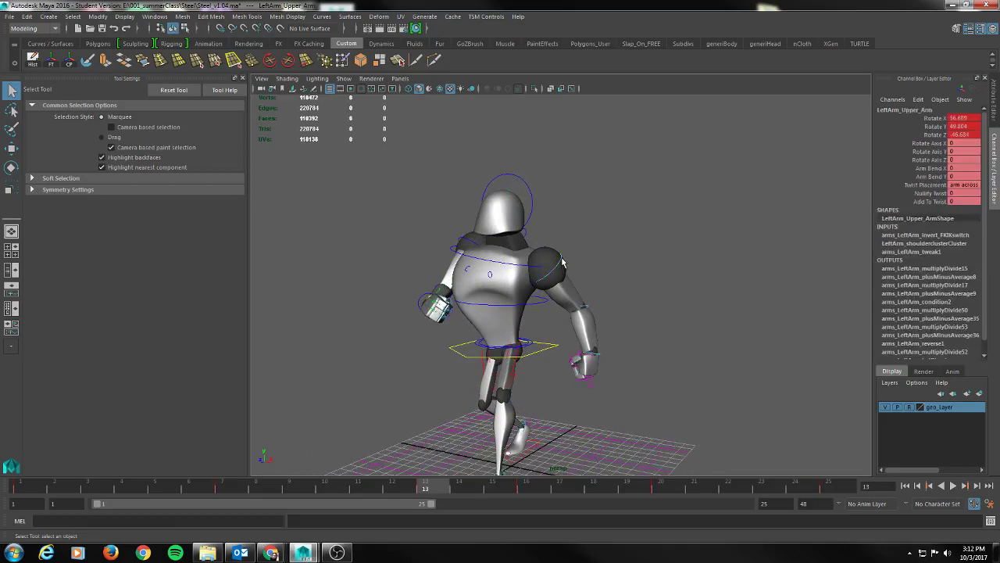
key("w")
key("e")
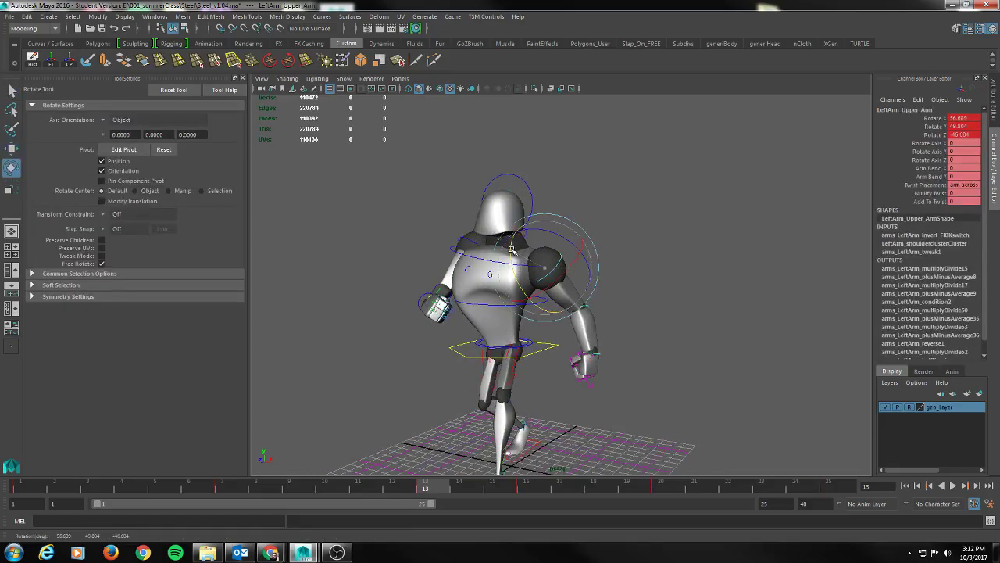
left_click_drag(513, 260, 508, 269)
left_click_drag(720, 346, 658, 348, "alt")
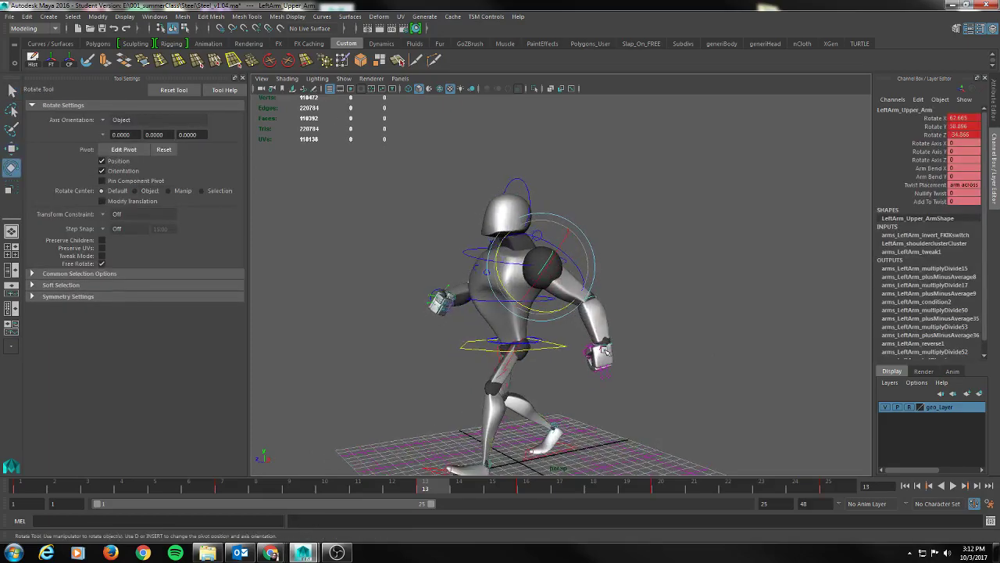
Straighten the left elbow at frame 13 by rotating the lower arm control to about -14.4.
key("q")
left_click(594, 300)
key("e")
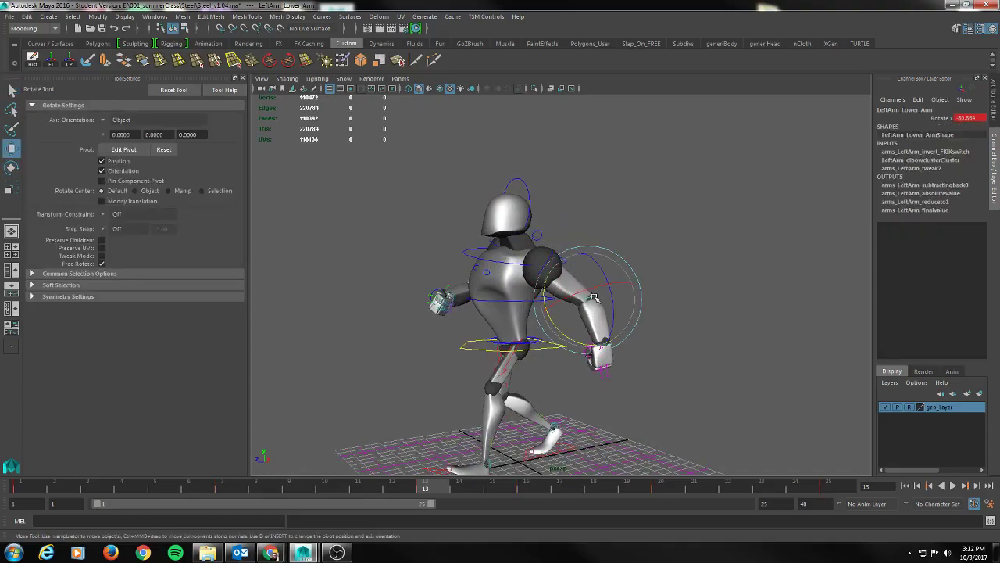
left_click_drag(545, 304, 550, 316)
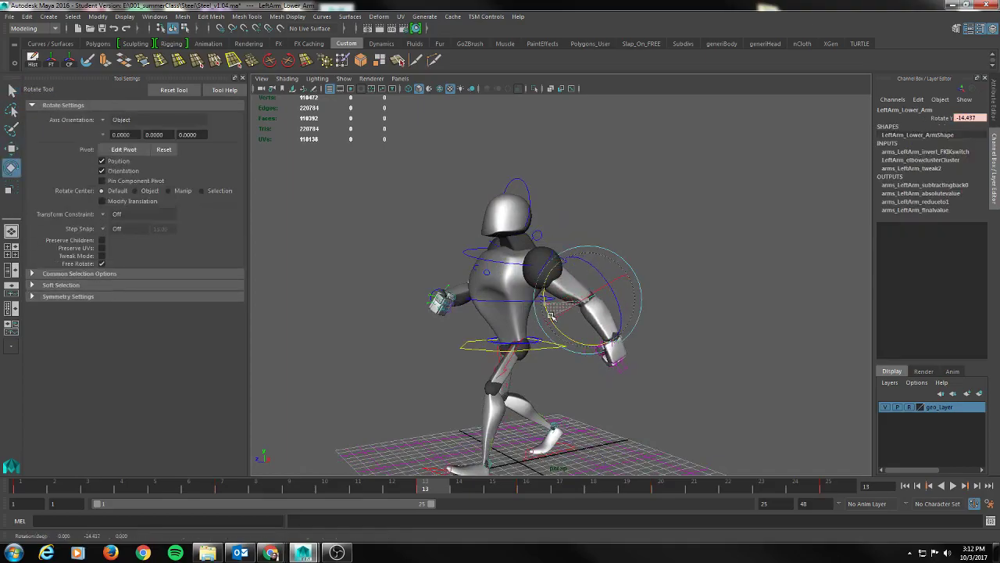
Play the walk cycle and view it from the side to check the left arm swing.
left_click_drag(637, 398, 583, 375, "alt")
left_click_drag(430, 487, 901, 527)
left_click(954, 487)
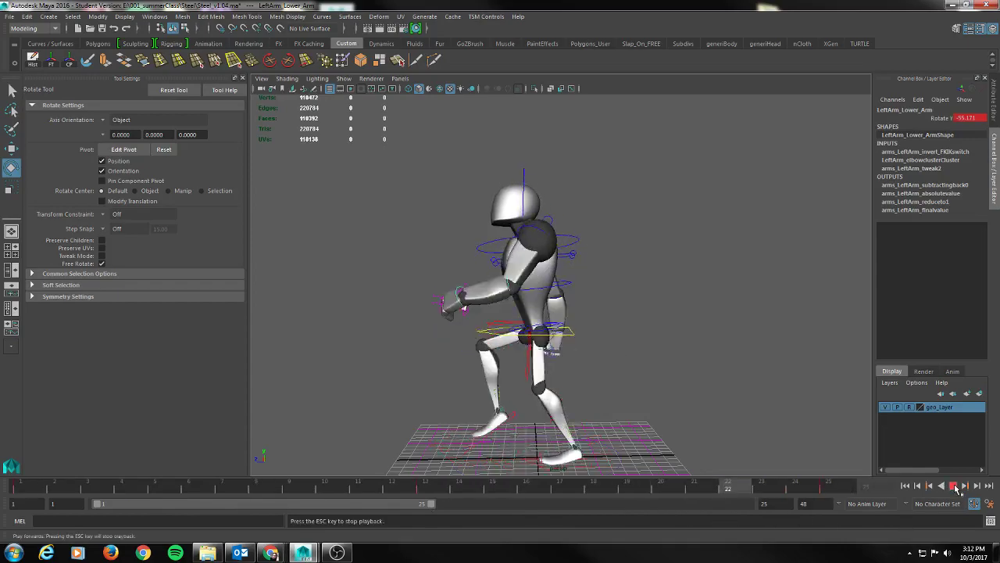
left_click(957, 491)
At frame 13, rotate the left upper arm to about 55.5, 48.1 and -48.4 in X, Y and Z, and replay the walk.
left_click(445, 489)
left_click_drag(526, 286, 625, 242, "alt")
key("q")
left_click(566, 267)
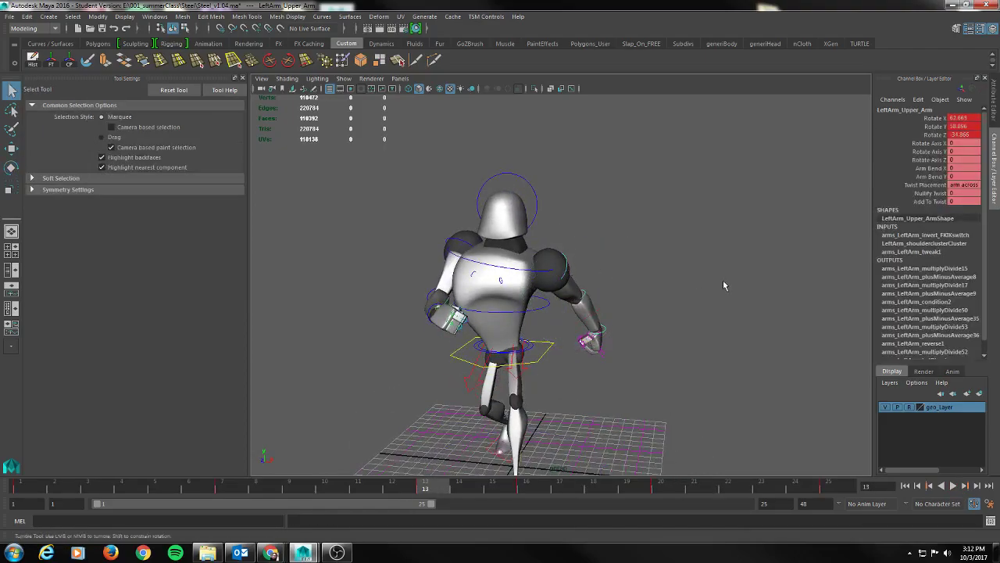
left_click_drag(723, 285, 606, 282, "alt")
key("e")
left_click_drag(509, 297, 497, 290)
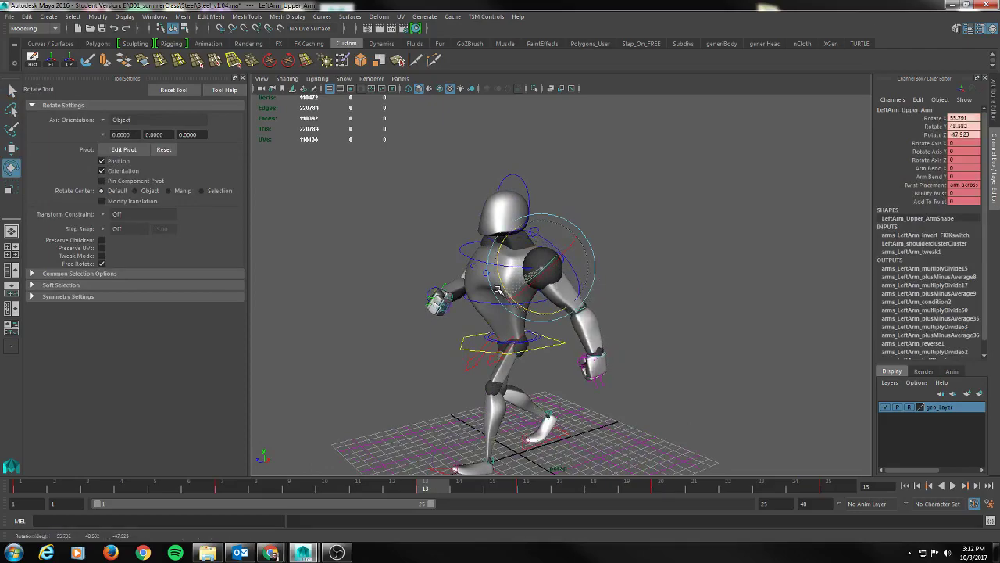
left_click_drag(755, 411, 653, 390, "alt")
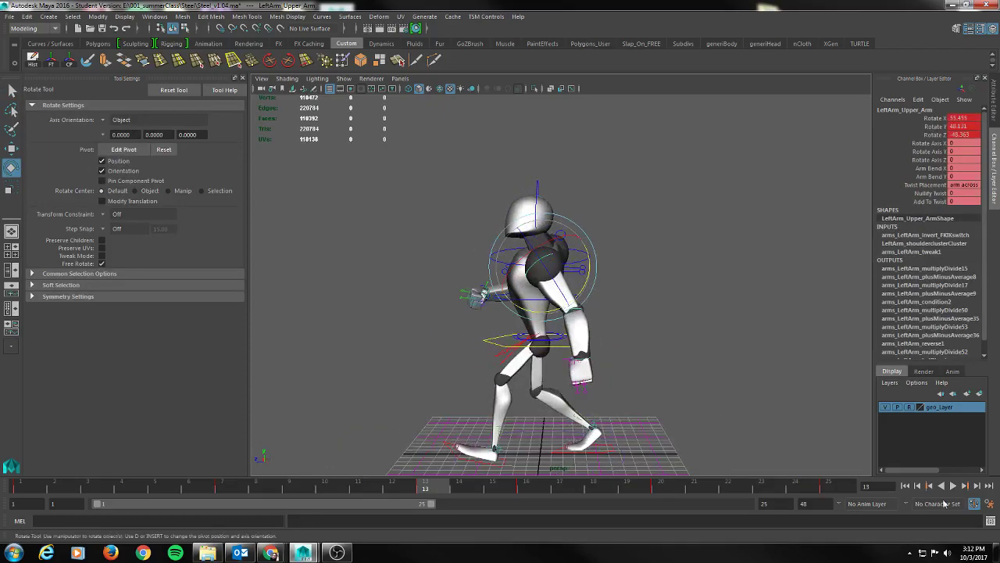
left_click(953, 486)
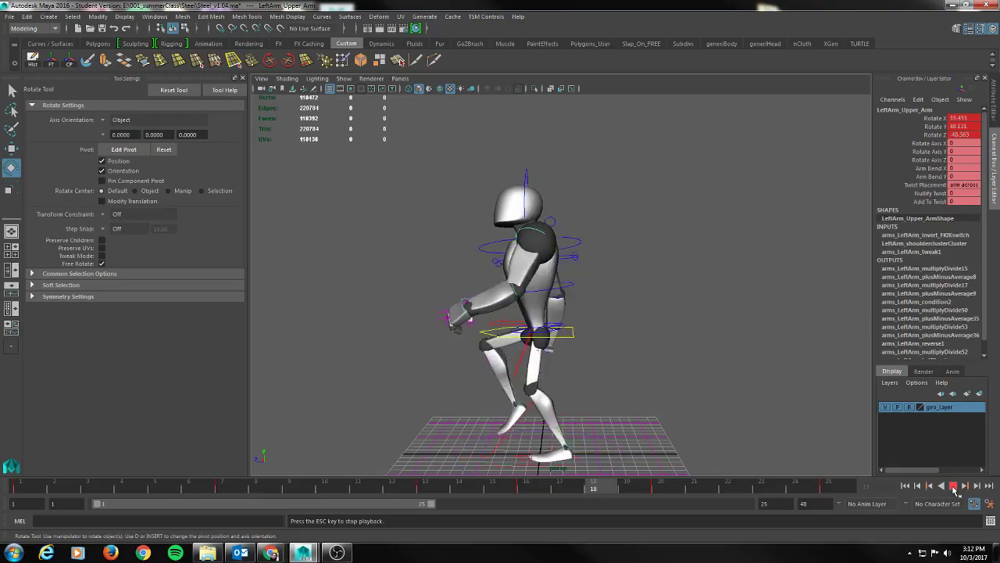
left_click(953, 486)
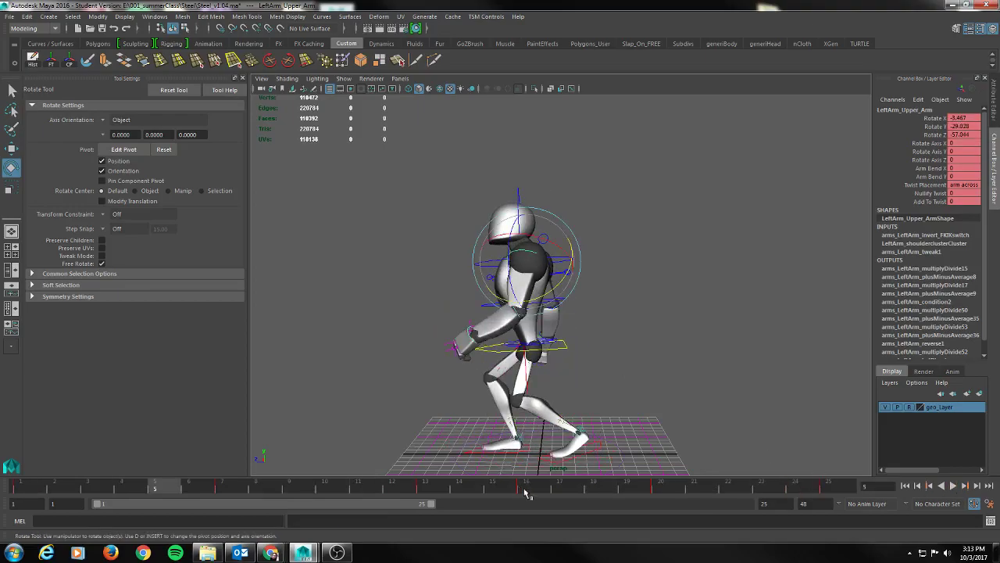
At frame 13, bend the left elbow by rotating the lower arm control to about -49.9.
left_click(436, 491)
key("q")
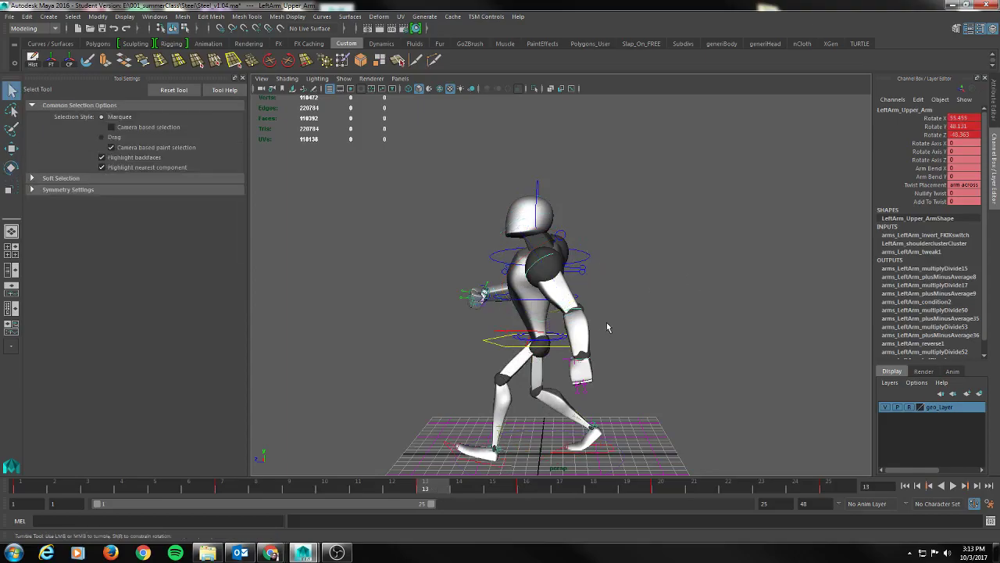
left_click_drag(625, 309, 594, 315, "alt")
left_click(584, 313)
key("e")
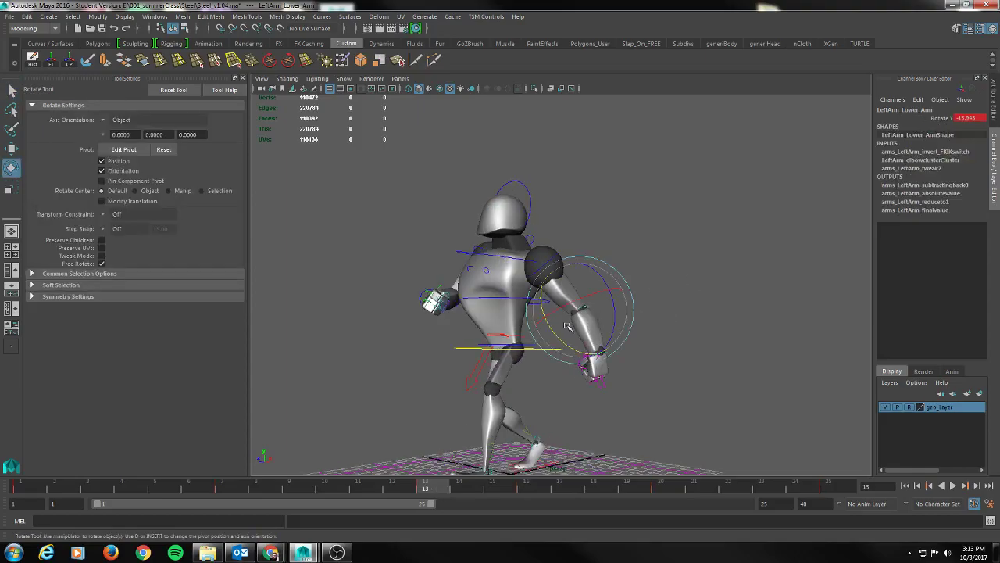
left_click_drag(711, 403, 645, 336, "alt")
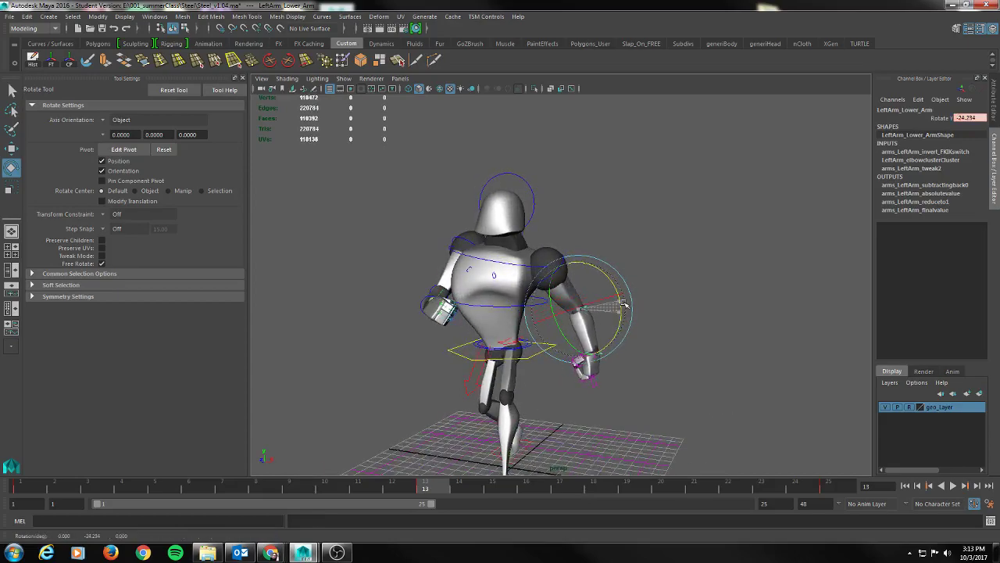
left_click_drag(685, 340, 638, 353, "alt")
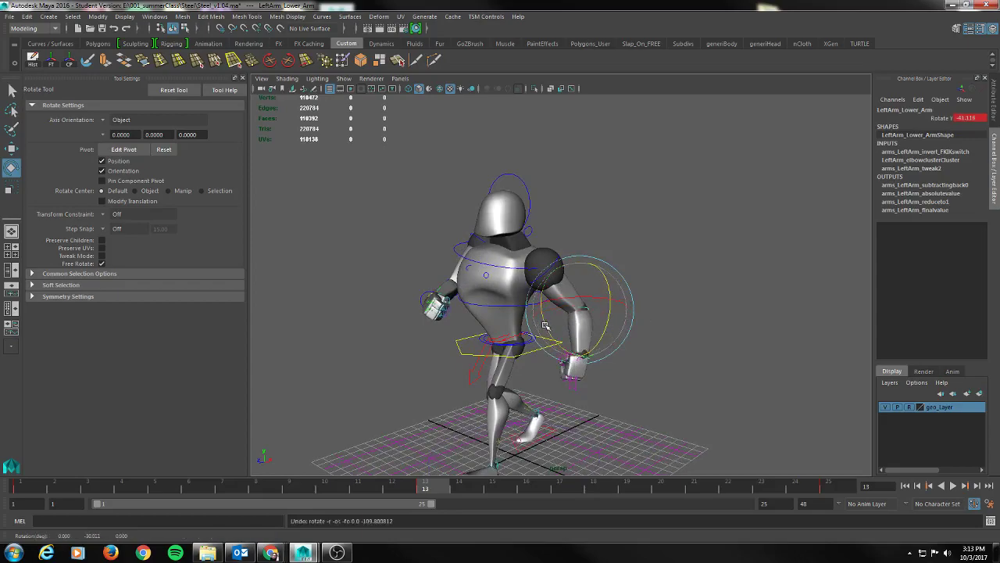
left_click_drag(560, 347, 633, 341, "alt")
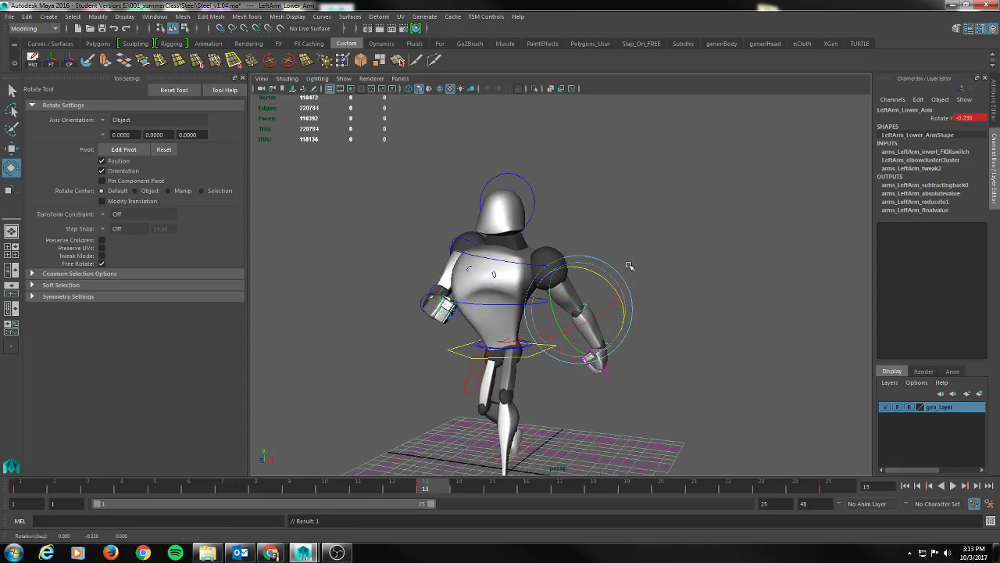
left_click_drag(649, 305, 675, 342, "alt")
Rotate the left hand control at frame 13 to about -8.2 in Rotate Y and -31 in Rotate Z.
key("q")
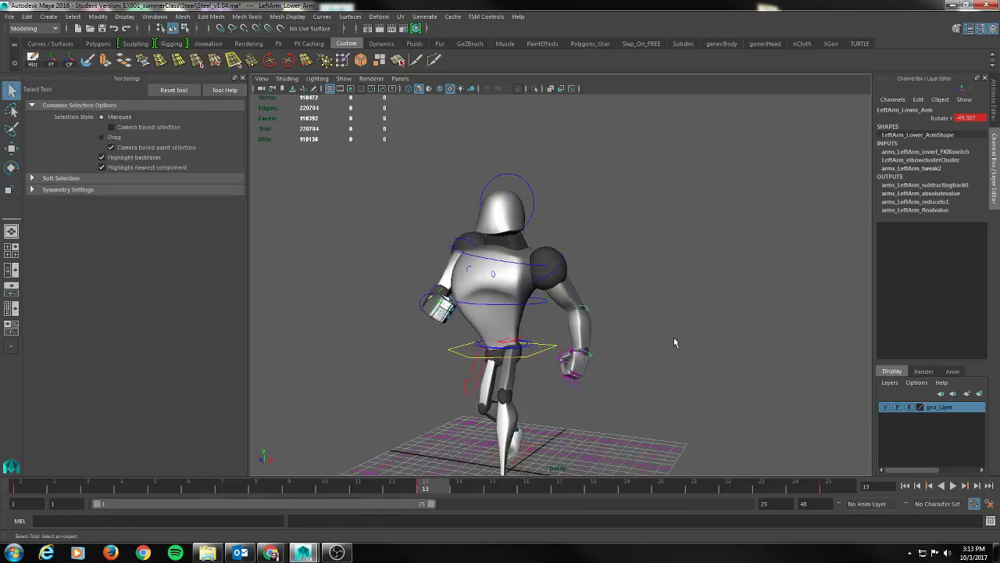
left_click(590, 356)
key("e")
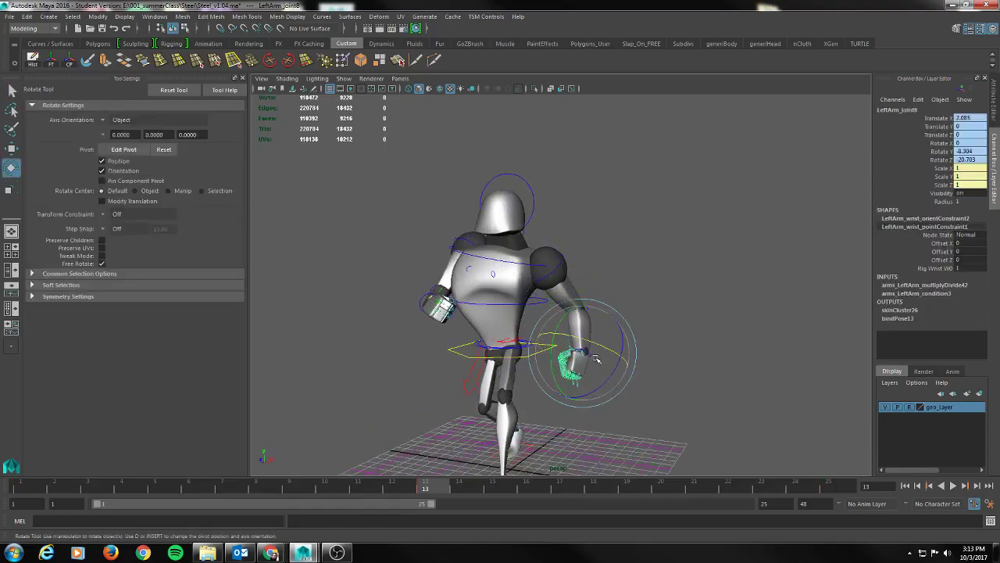
key("q")
left_click(588, 354)
key("e")
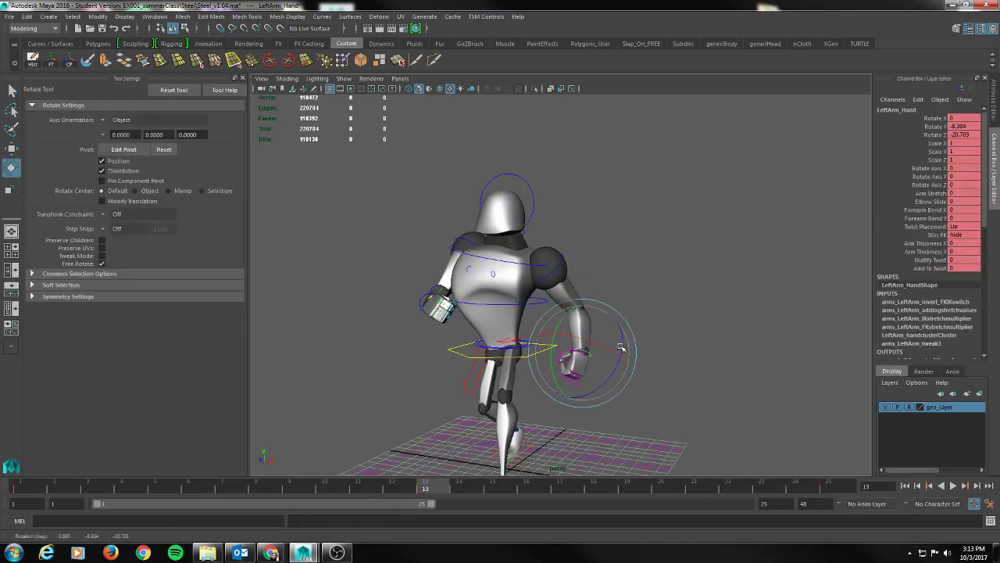
key("ctrl+z")
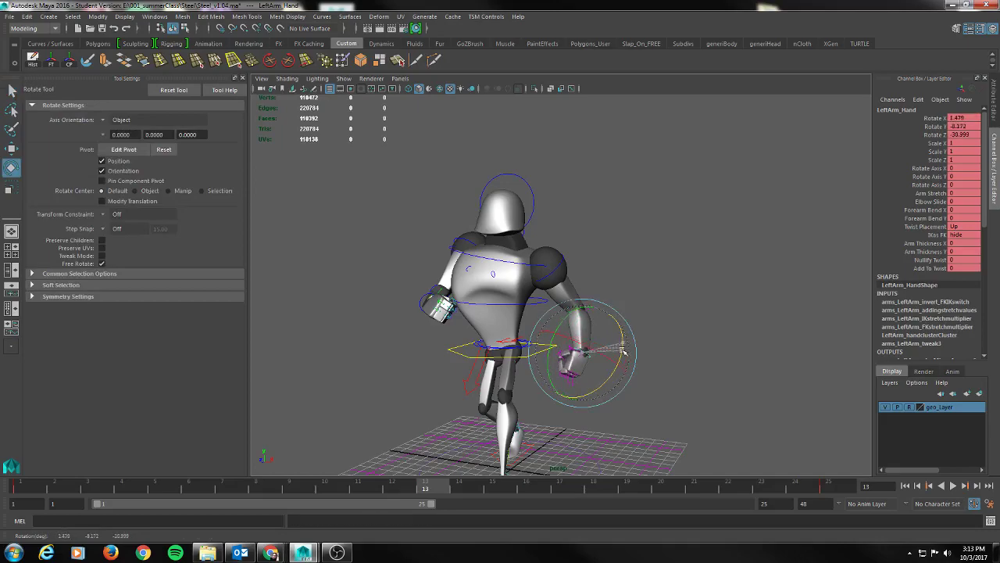
left_click_drag(645, 389, 568, 419, "alt")
At frame 7, rotate the left hand to about -8.8 in Rotate Z and key it, then return to frame 13.
left_click_drag(432, 487, 241, 486)
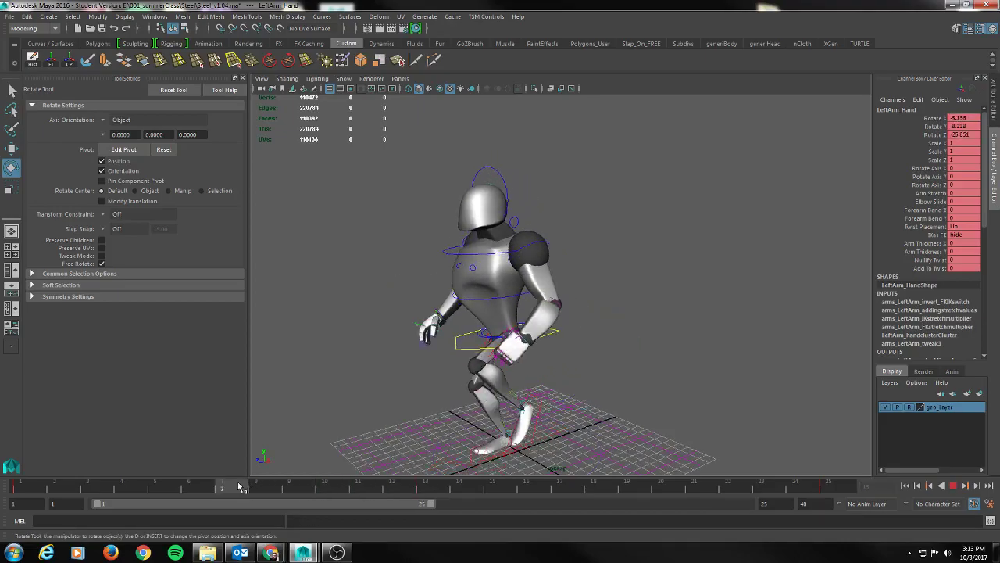
left_click_drag(509, 399, 583, 386, "alt")
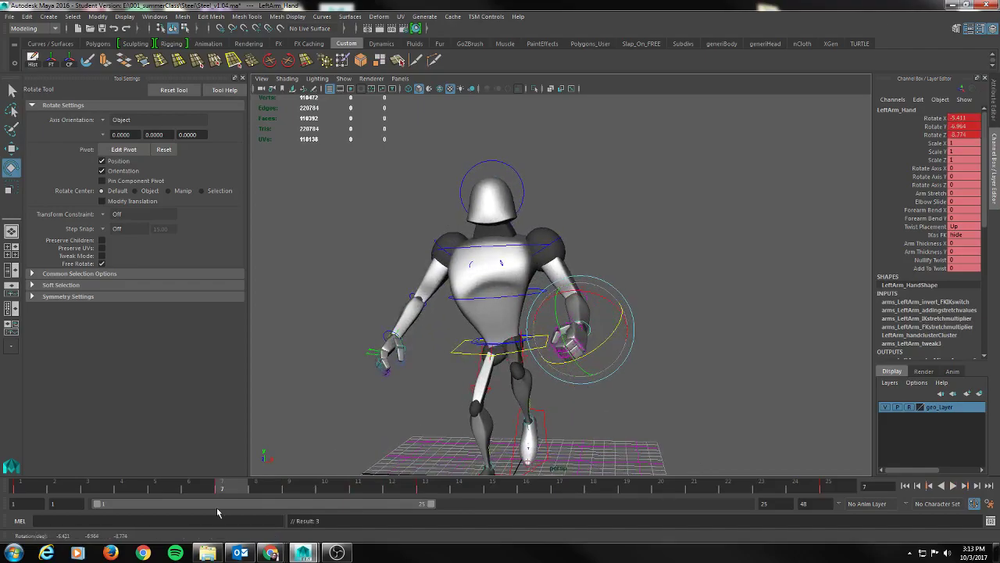
mouse_move(228, 482)
left_mouse_down()
mouse_move(1, 480)
mouse_move(520, 513)
mouse_move(907, 506)
mouse_move(164, 483)
mouse_move(471, 493)
mouse_move(450, 501)
mouse_move(213, 488)
mouse_move(435, 498)
left_mouse_up()
left_click_drag(606, 460, 613, 454, "alt")
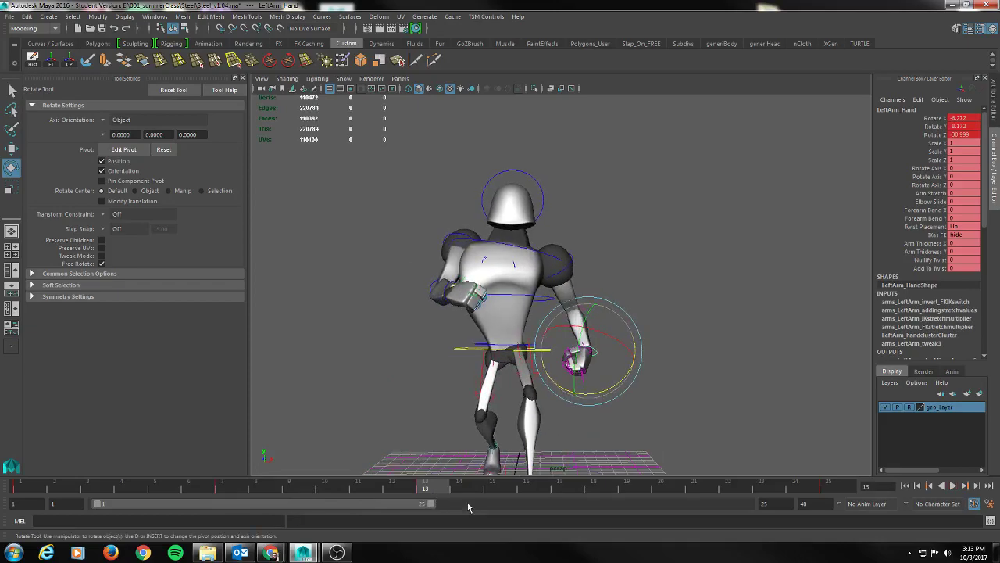
Lower the upper body control at frame 16 to about -2.95 in Translate Y and play the cycle.
left_click(466, 350)
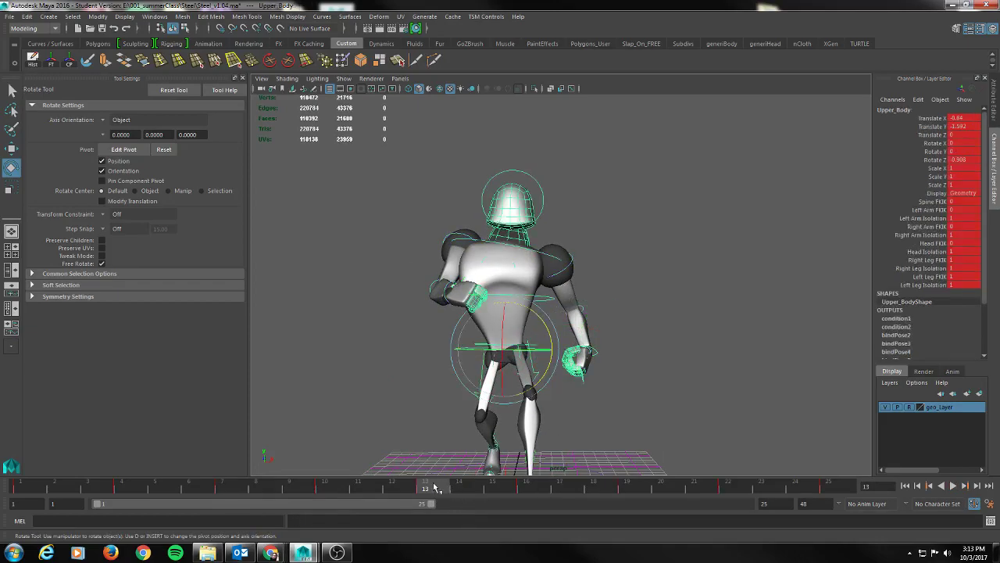
left_click_drag(434, 488, 532, 490)
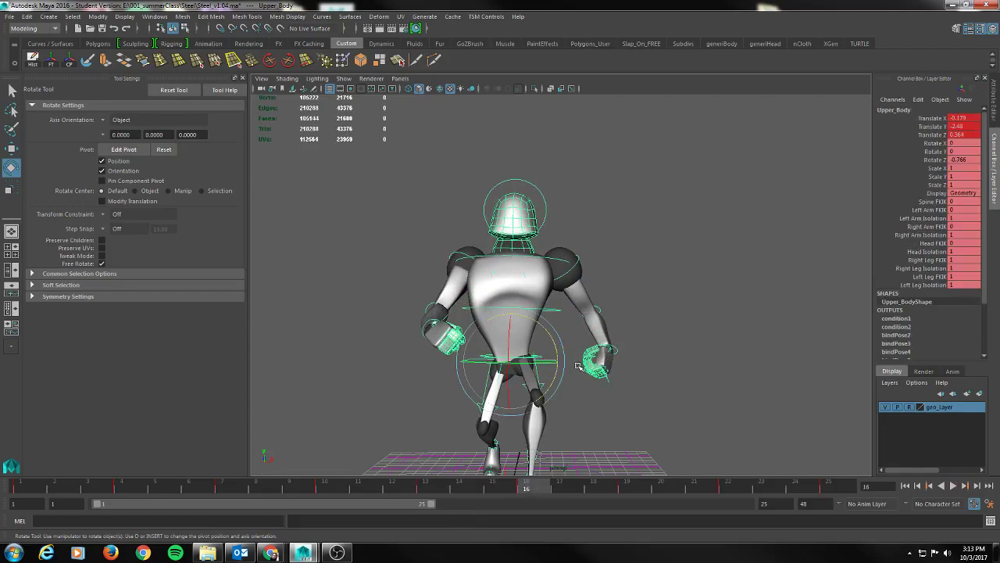
key("w")
left_click_drag(512, 311, 512, 313)
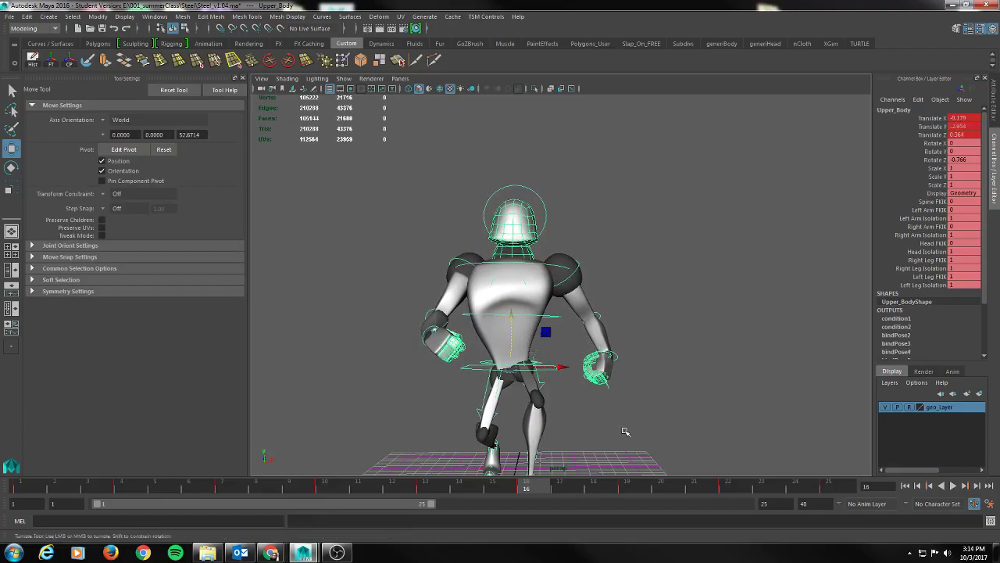
left_click_drag(625, 432, 539, 474, "alt")
key("alt+v")
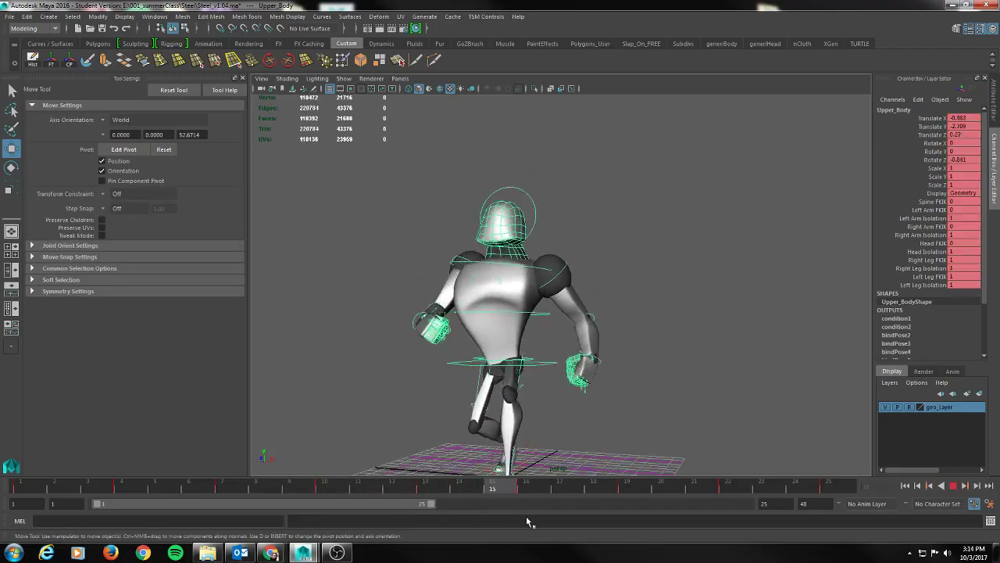
key("alt+v")
Lower the upper body control at frame 4 to about -2.85 in Translate Y.
left_click(130, 491)
left_click_drag(348, 369, 390, 371, "alt")
left_click_drag(505, 307, 507, 315)
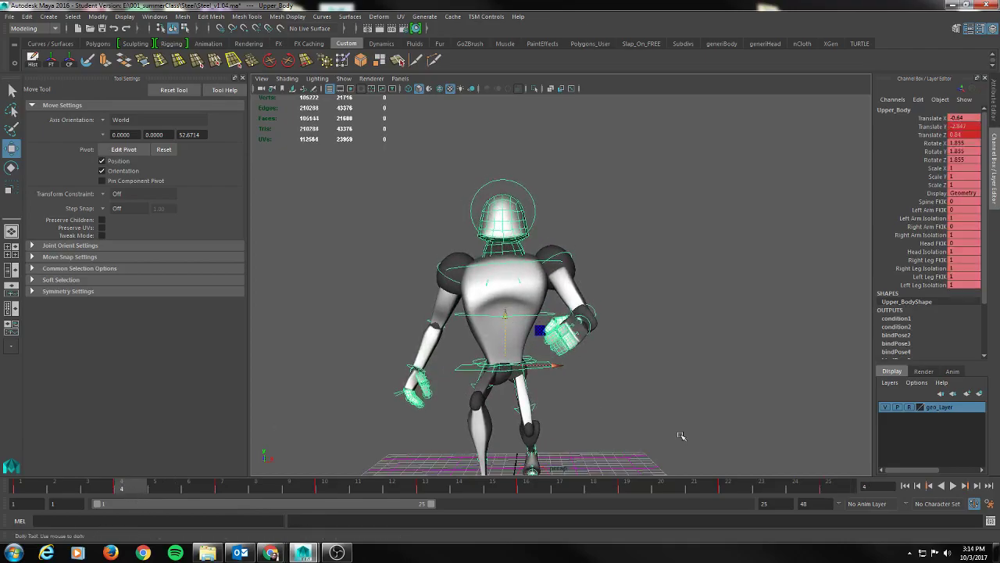
right_click_drag(681, 437, 636, 427, "alt")
left_click_drag(636, 428, 578, 433, "alt")
Play the walk cycle and examine the torso height and arm poses from the front, up close at frame 22.
left_click(955, 486)
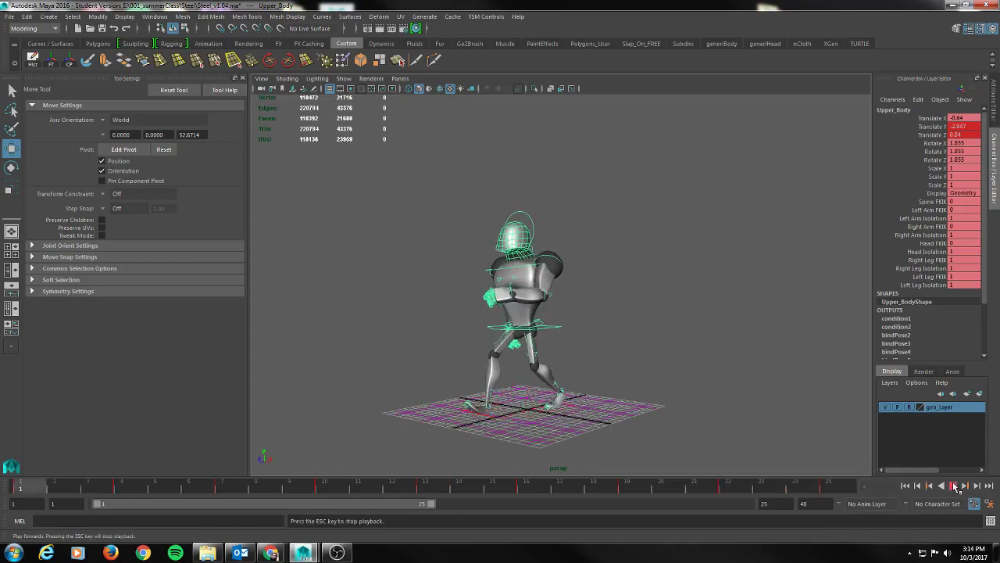
left_click_drag(706, 402, 742, 383, "alt")
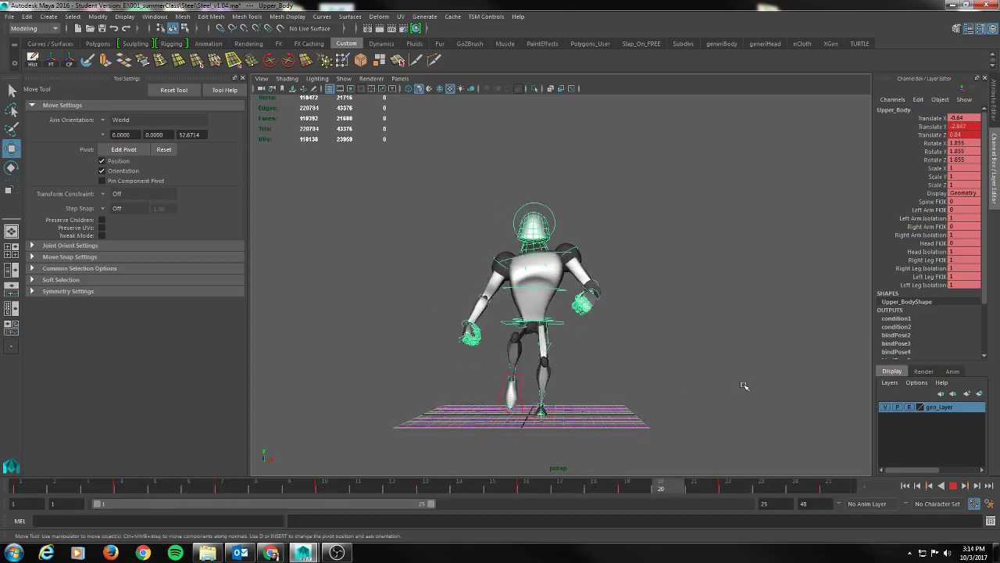
left_click(953, 486)
left_click_drag(459, 356, 461, 368, "alt")
right_click_drag(460, 368, 585, 403, "alt")
middle_click_drag(601, 398, 611, 382, "alt")
left_click_drag(570, 488, 734, 495)
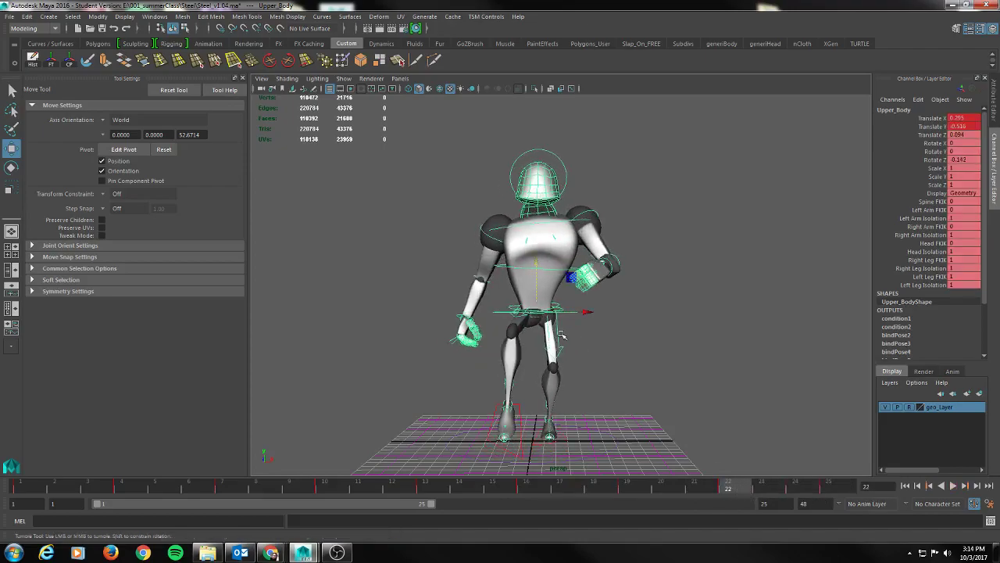
left_click_drag(564, 336, 577, 383, "alt")
right_click_drag(577, 383, 639, 419, "alt")
left_click_drag(639, 418, 684, 405, "alt")
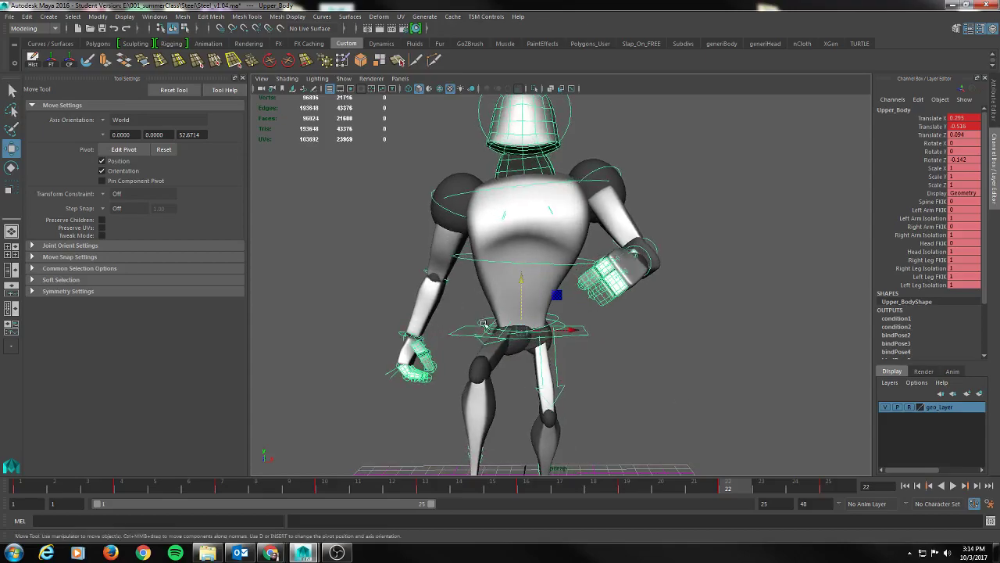
left_click_drag(580, 322, 587, 336, "alt")
scroll(541, 330, "down", 5)
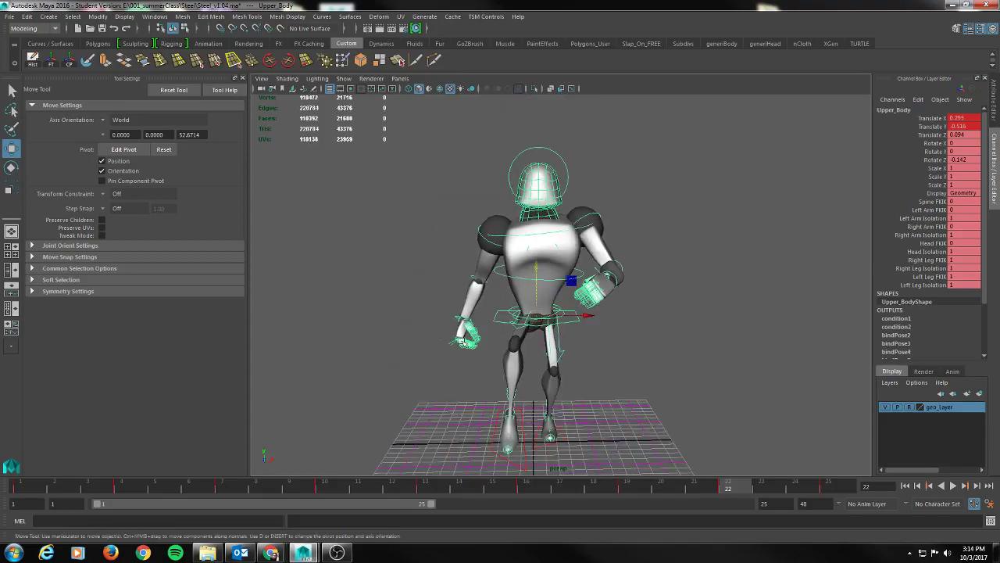
left_click_drag(550, 432, 518, 433, "alt")
Raise the upper body slightly at frame 4 and to about -2.43 in Translate Y at frame 16, replaying the walk to check.
left_click_drag(737, 489, 130, 494)
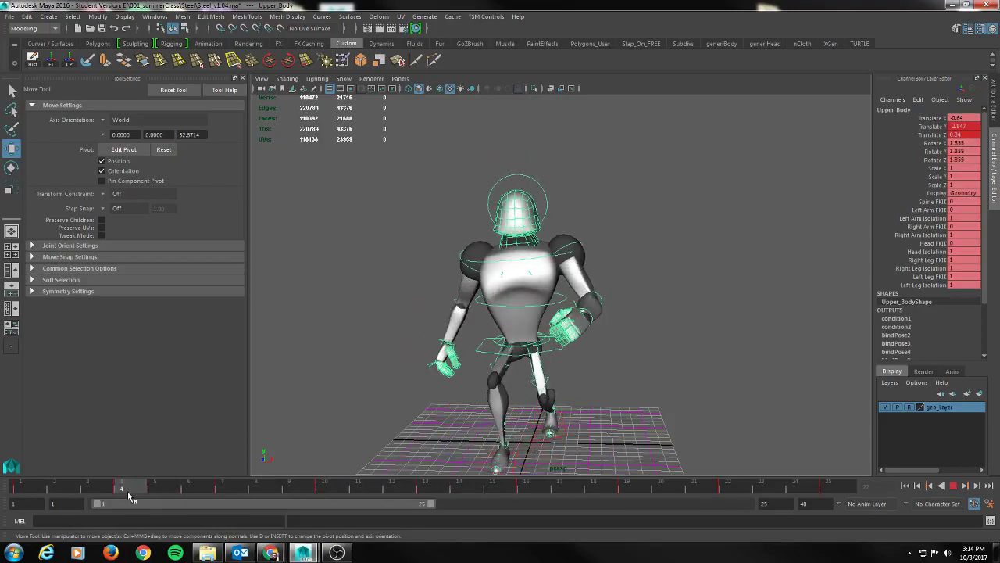
mouse_move(534, 306)
left_mouse_down("alt")
mouse_move(543, 298)
mouse_move(524, 292)
left_mouse_up("alt")
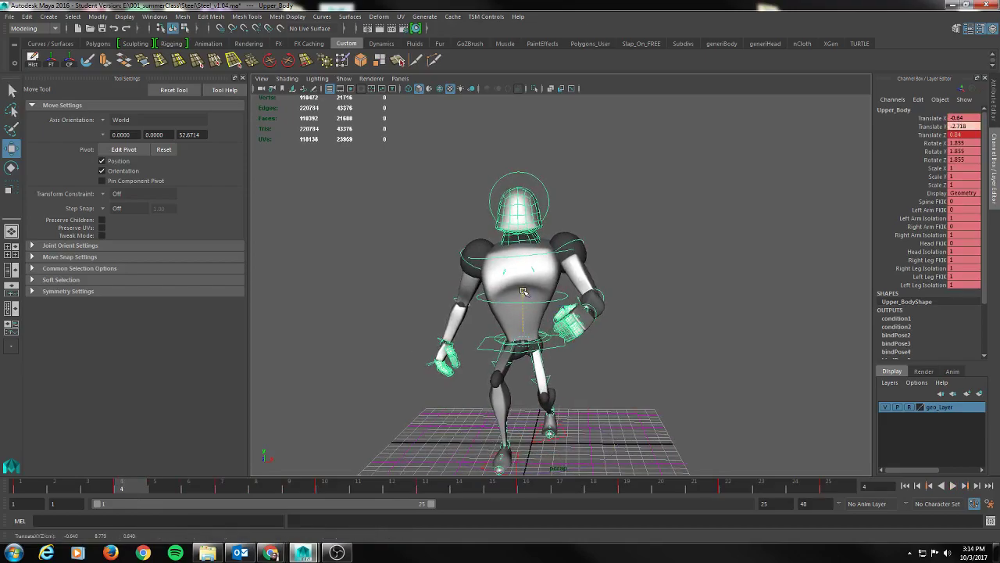
left_click(633, 489)
left_click(543, 490)
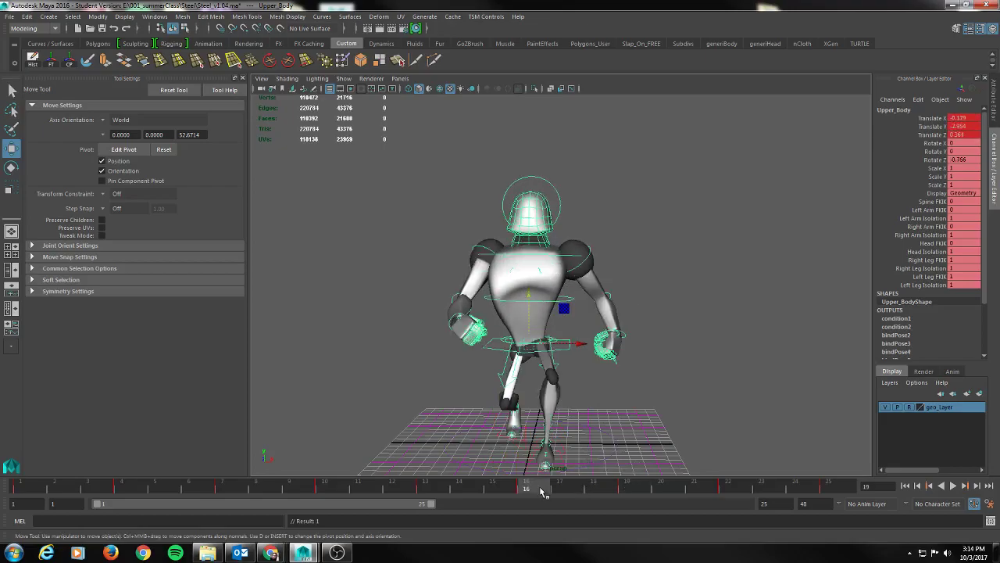
left_click_drag(526, 312, 530, 294)
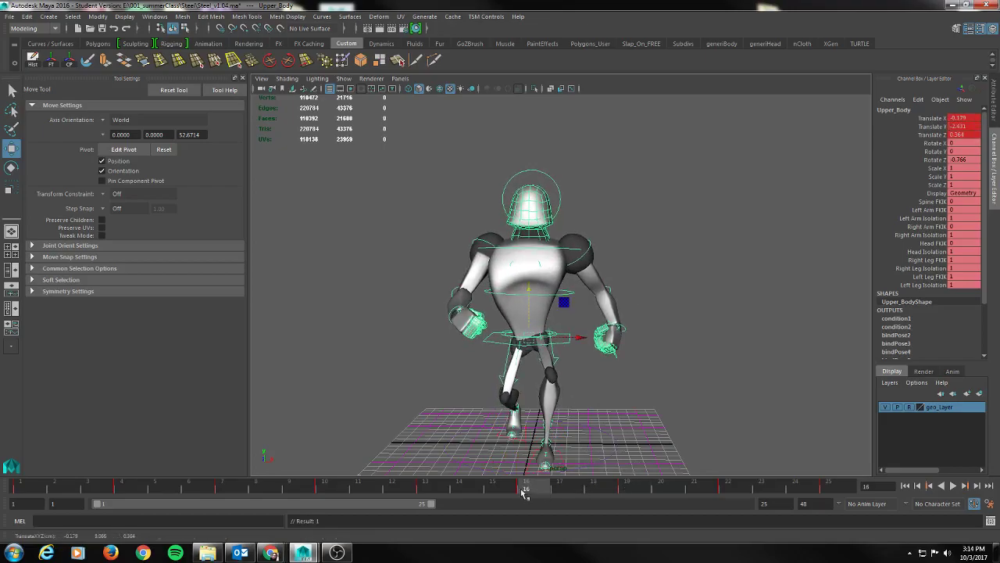
left_click(953, 486)
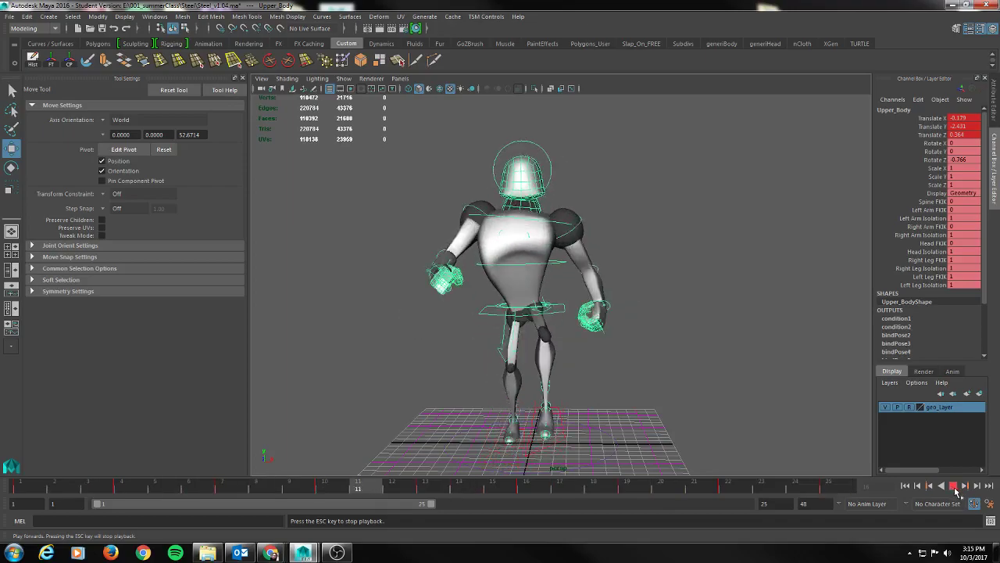
left_click(955, 487)
Go to frame 25 of the walk cycle with the robot seen from its right side.
left_click_drag(415, 440, 513, 452, "alt")
left_click_drag(572, 491, 857, 490)
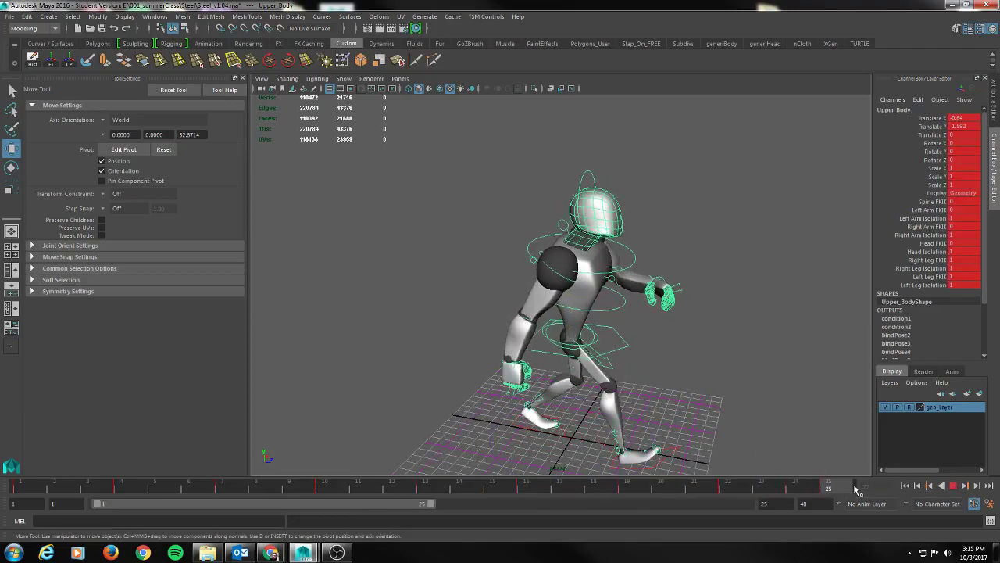
left_click(523, 318)
key("e")
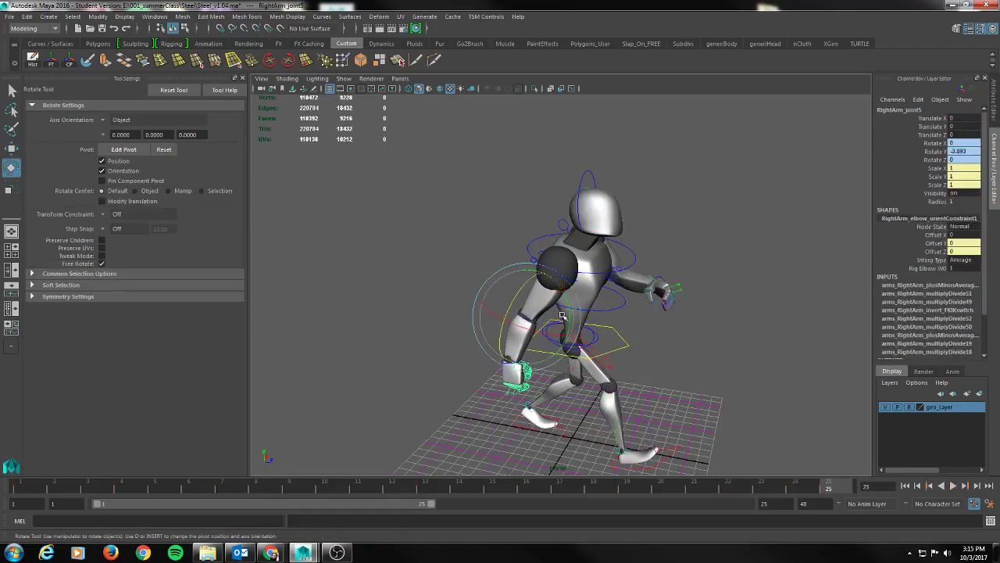
left_click_drag(568, 310, 564, 299)
key("ctrl+z")
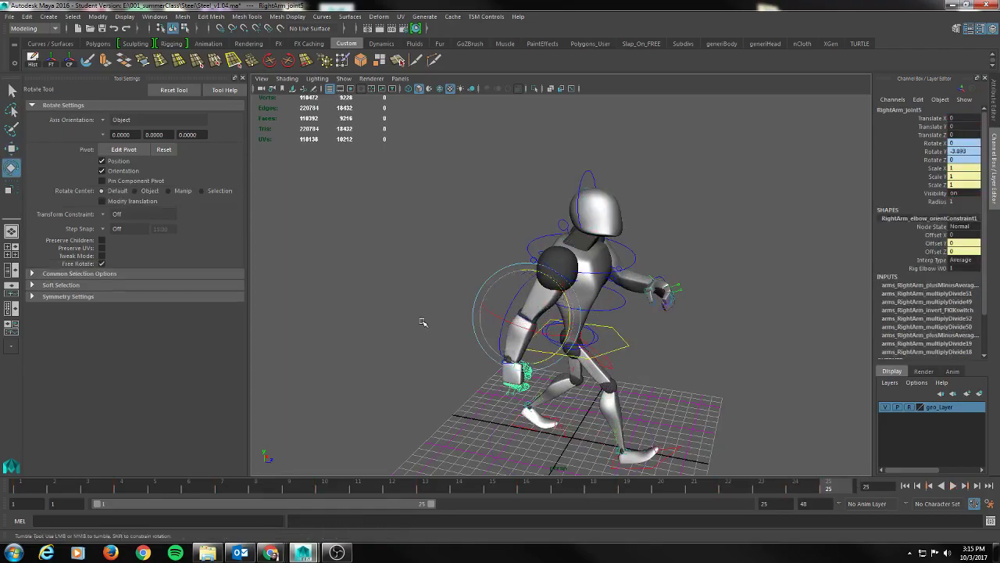
Key the right lower arm control at frame 25 with its elbow rotation at -23.654.
left_click_drag(425, 321, 415, 315, "alt")
right_click_drag(415, 315, 478, 320, "alt")
key("q")
left_click_drag(514, 327, 503, 290, "alt")
left_click(464, 306)
key("e")
key("s")
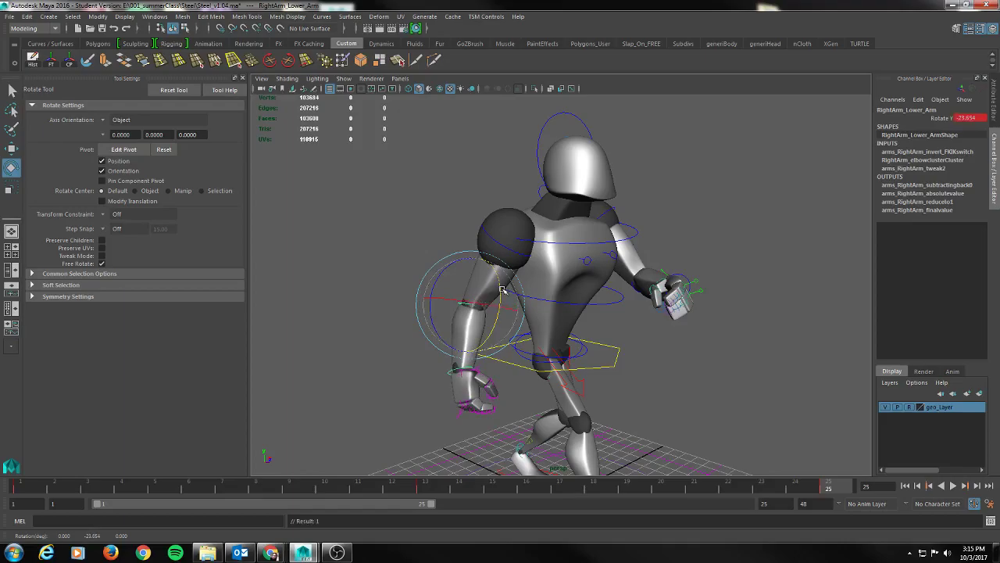
Rotate the right upper arm control slightly at frame 25 to adjust its backswing pose.
left_click(506, 246)
left_click_drag(539, 230, 541, 231)
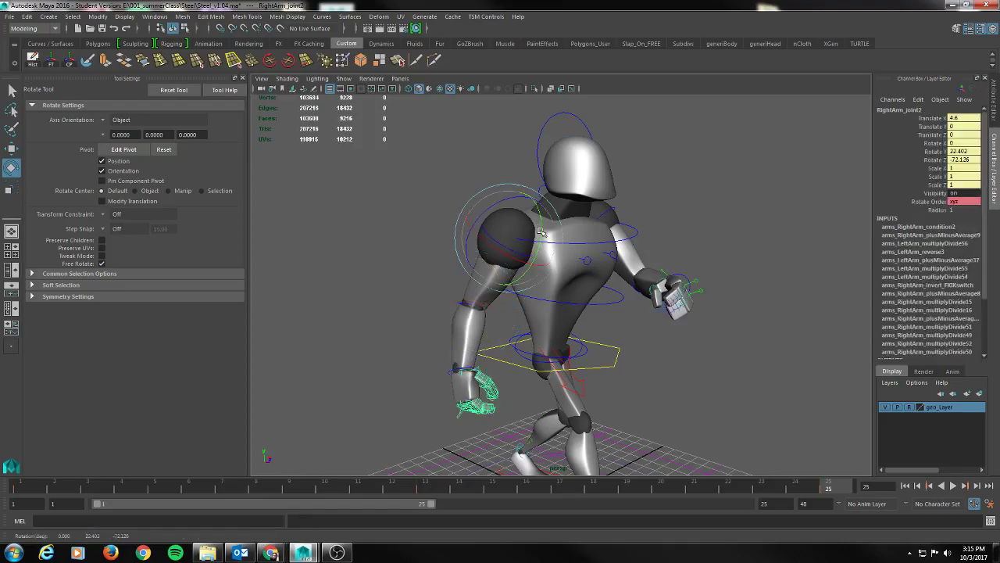
key("q")
left_click(493, 236)
key("w")
key("e")
left_click_drag(539, 219, 543, 224)
Carry the frame 25 pose to frame 1 and key the right upper and lower arm controls there.
left_click_drag(545, 324, 588, 325, "alt")
middle_click_drag(840, 488, 0, 487)
key("s")
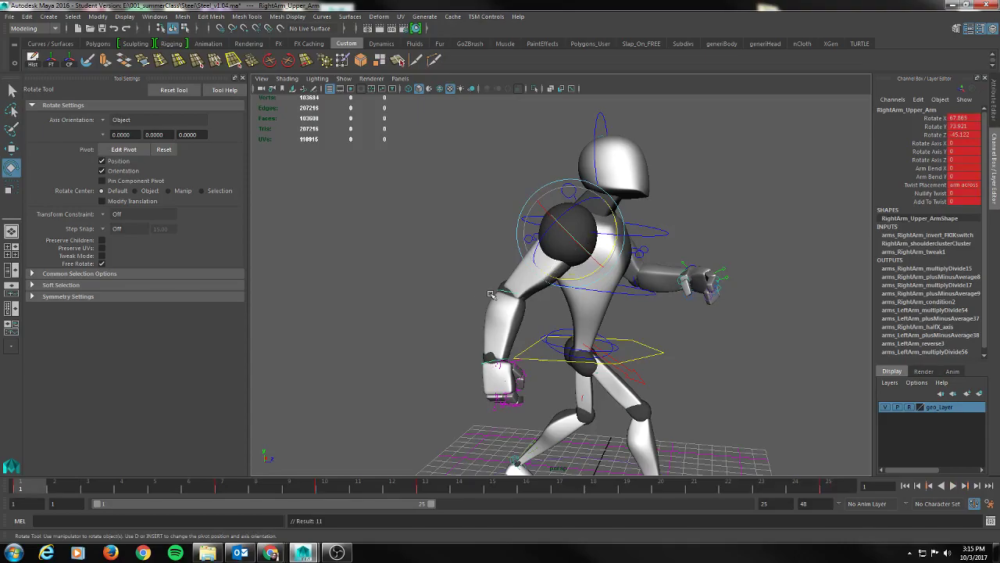
left_click(500, 291)
key("s")
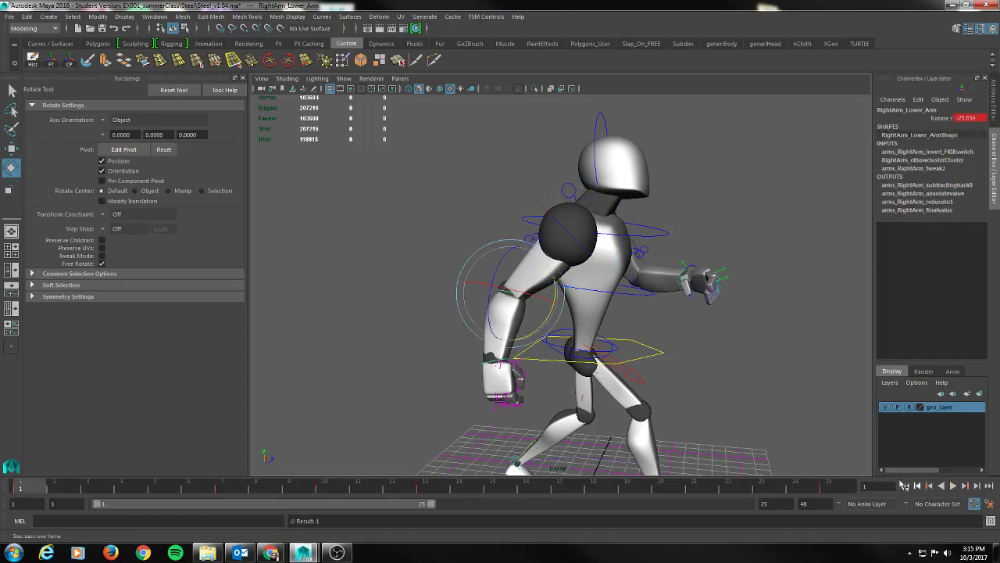
Play the walk cycle, examine the arm swing from the front, and return to frame 1.
left_click(953, 487)
left_click_drag(719, 380, 654, 387, "alt")
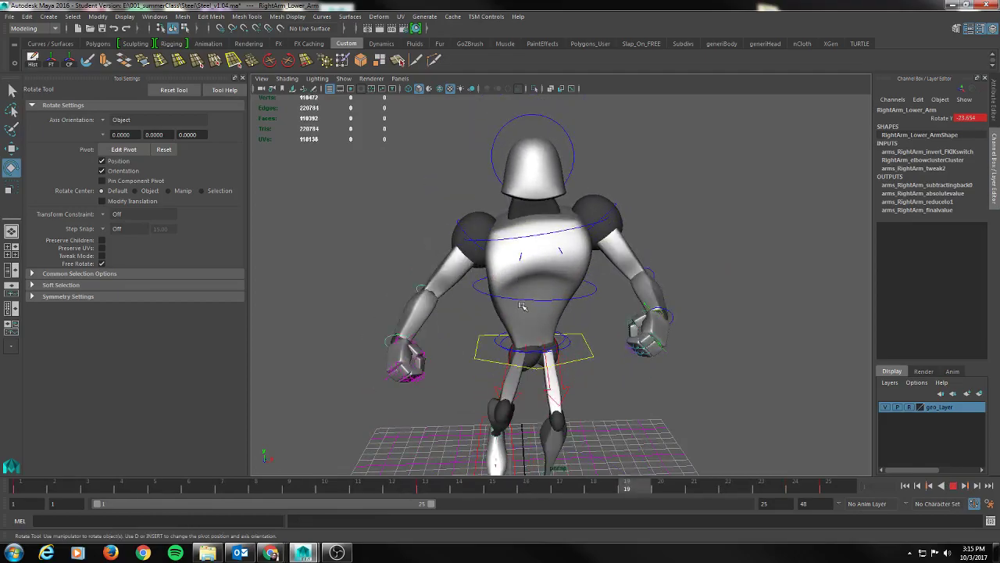
left_click(953, 487)
left_click_drag(623, 492, 17, 486)
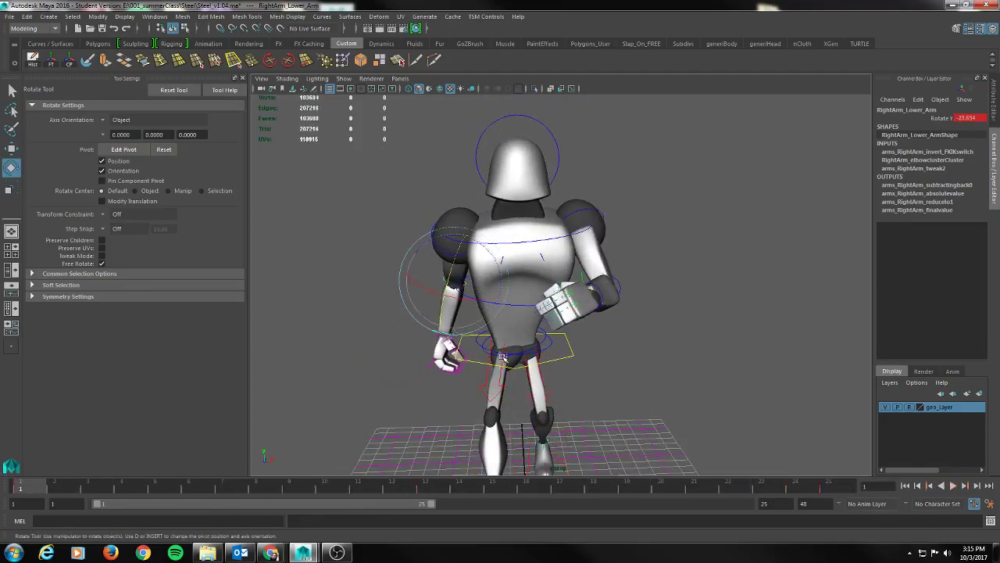
left_click(103, 201)
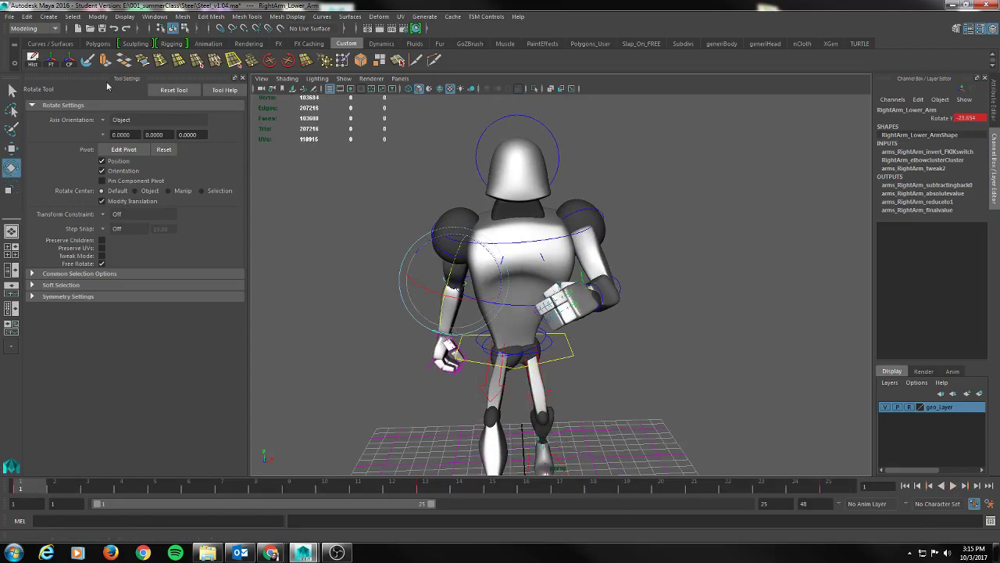
Save the scene as a new Maya Binary file named SteelHardWo in the Steel folder.
left_click(11, 16)
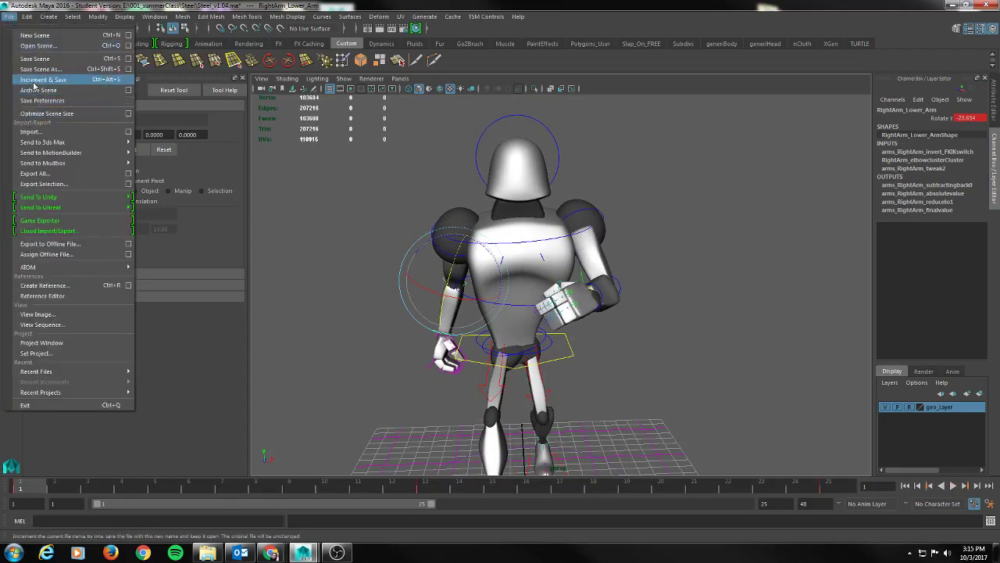
left_click(36, 70)
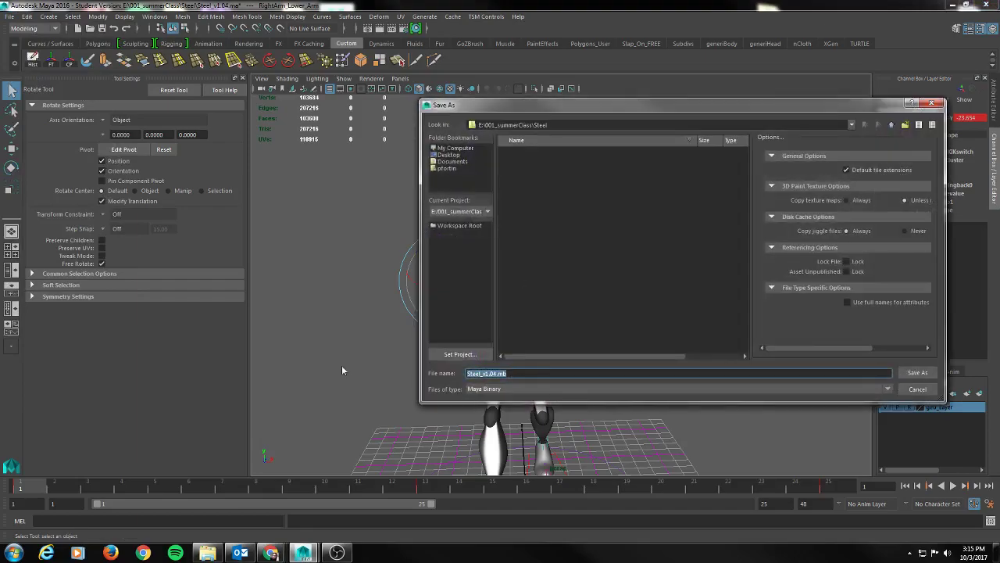
type("SteelHardWo")
left_click(927, 376)
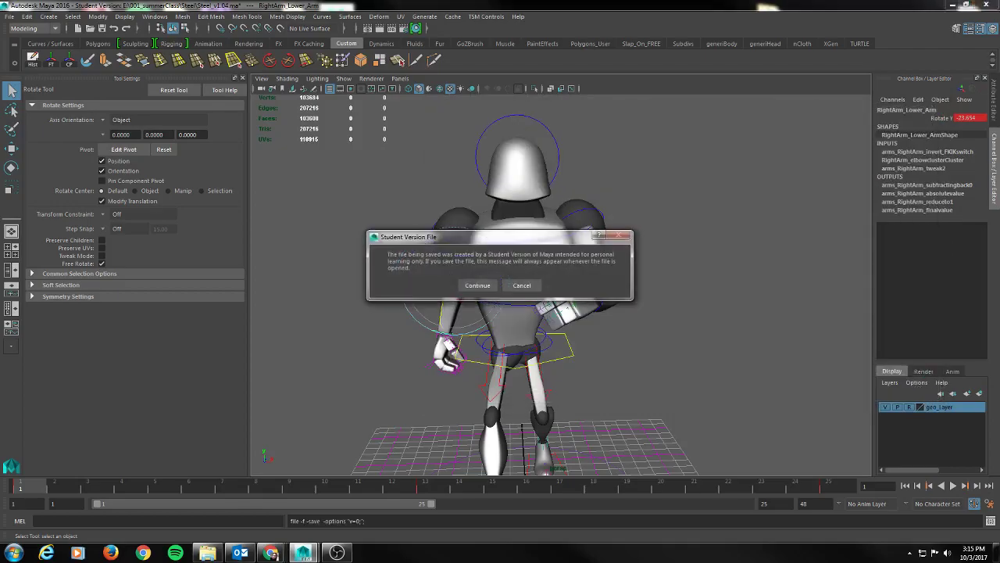